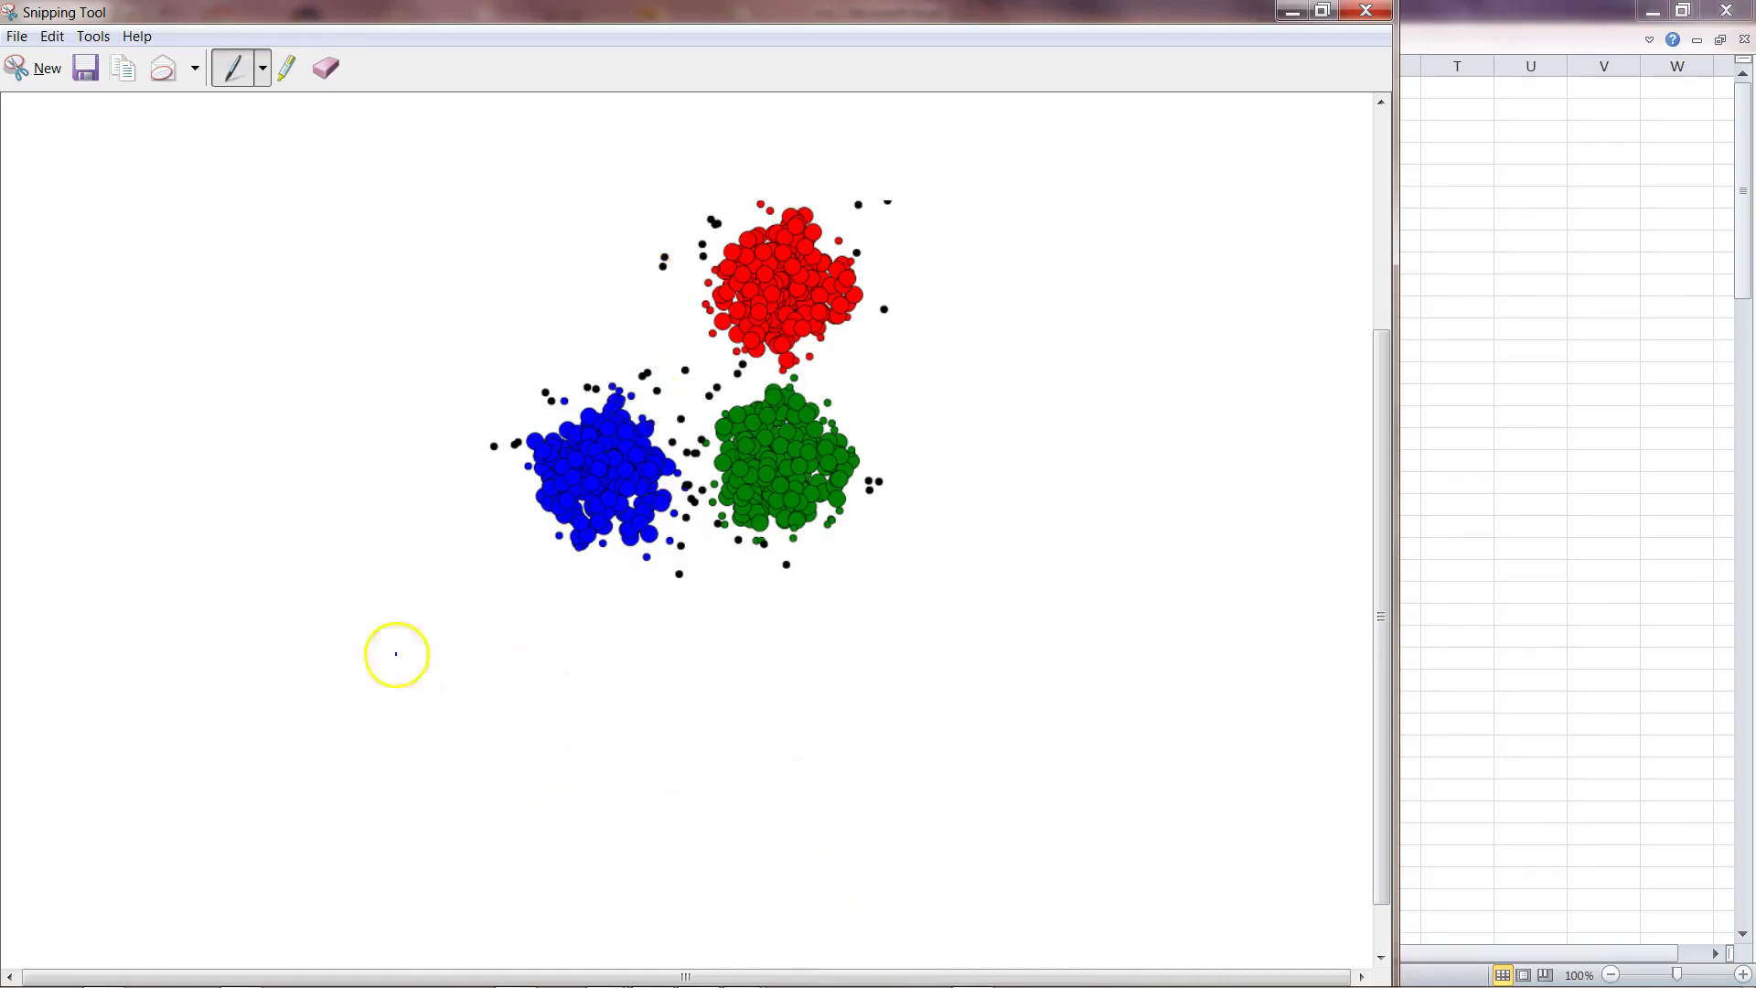
- Switch to the iris workbook in Excel and review the sepal, petal and Species column headers
click(118, 974)
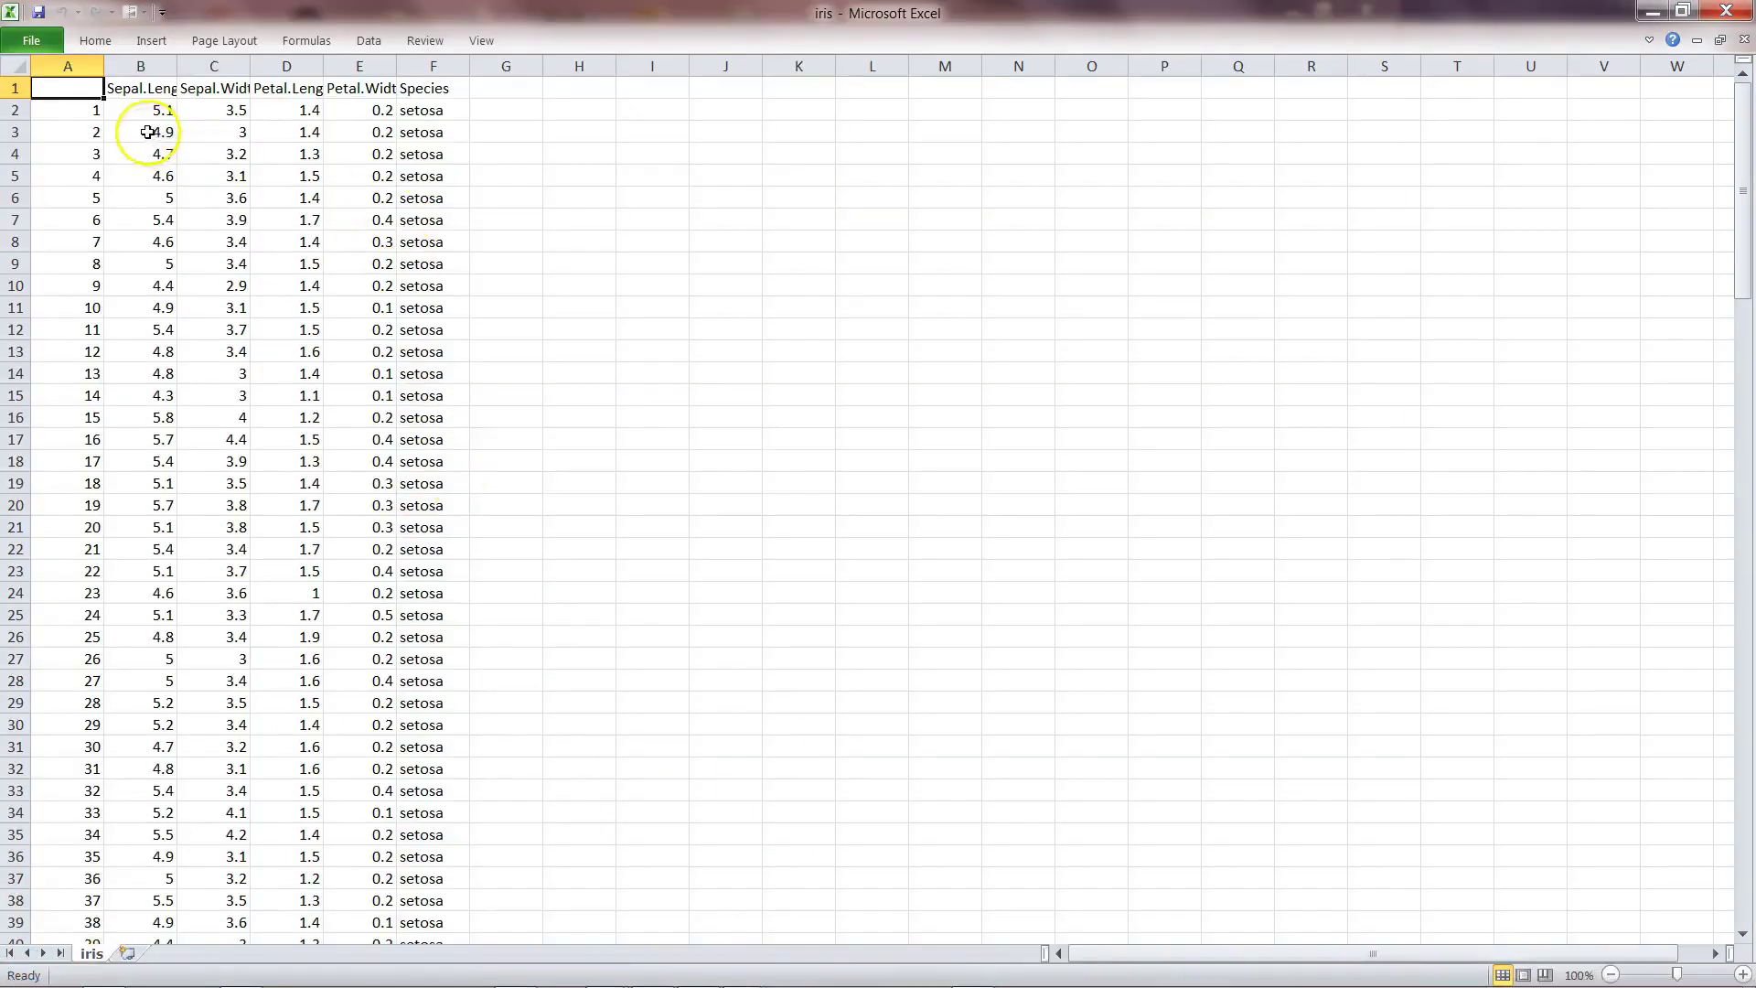
click(139, 95)
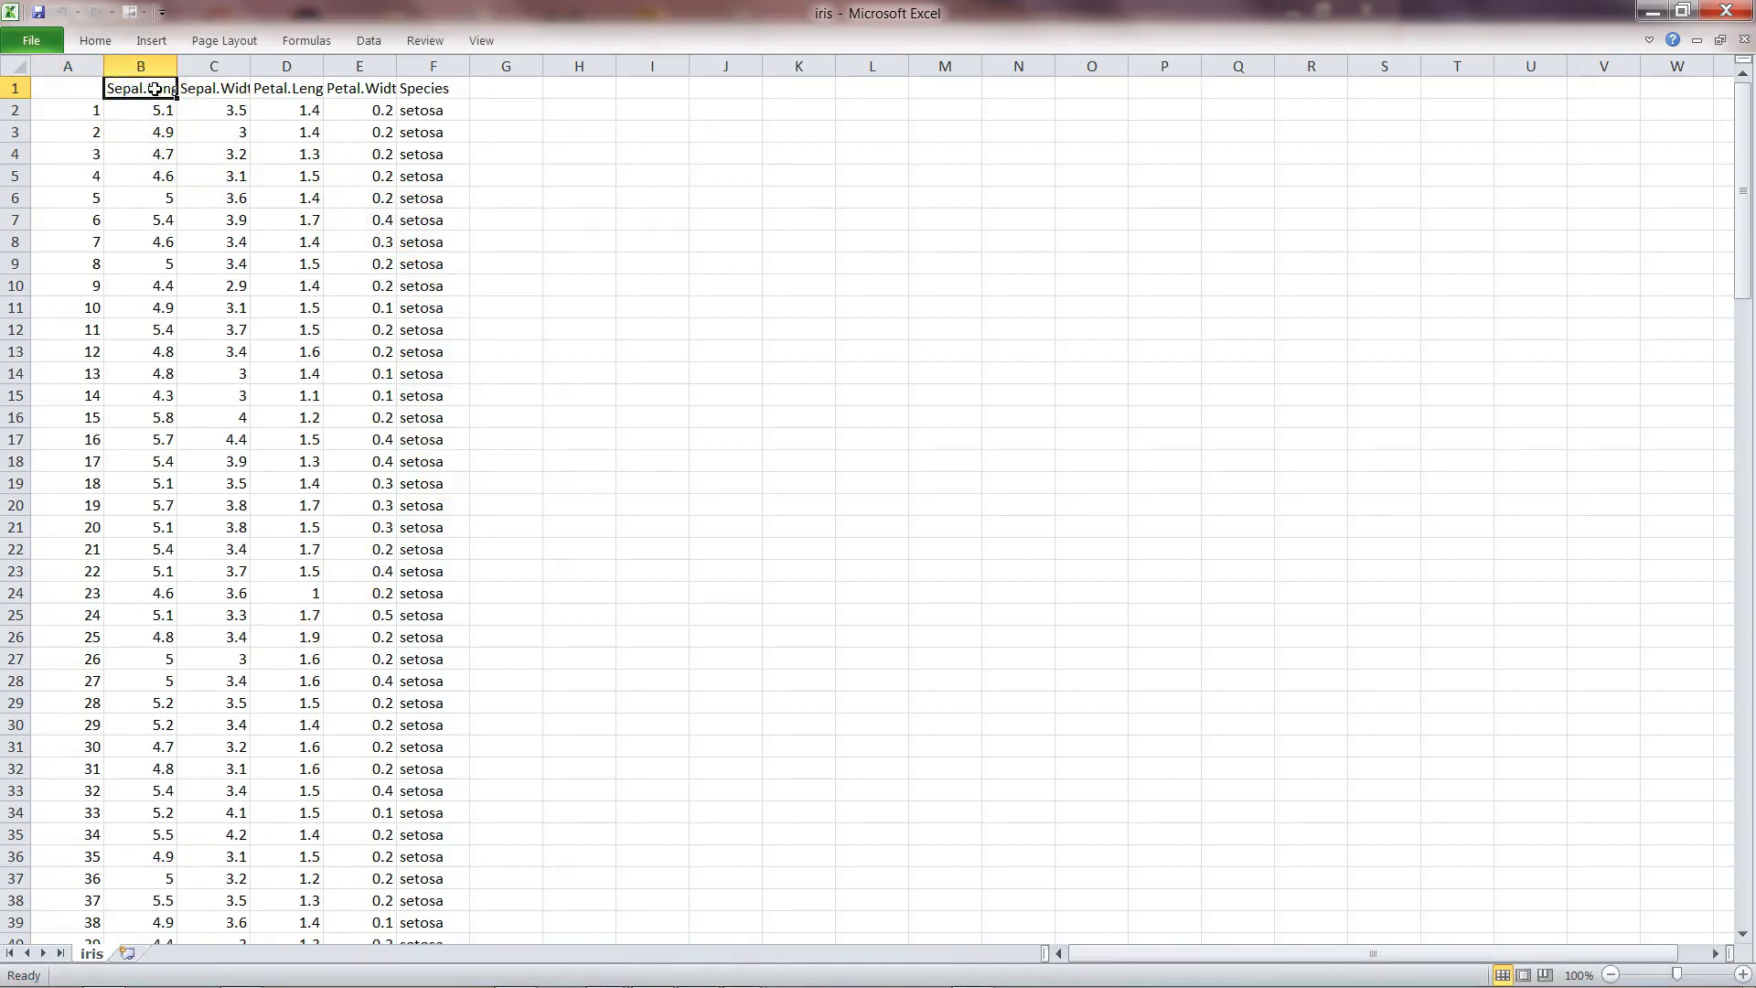
click(203, 91)
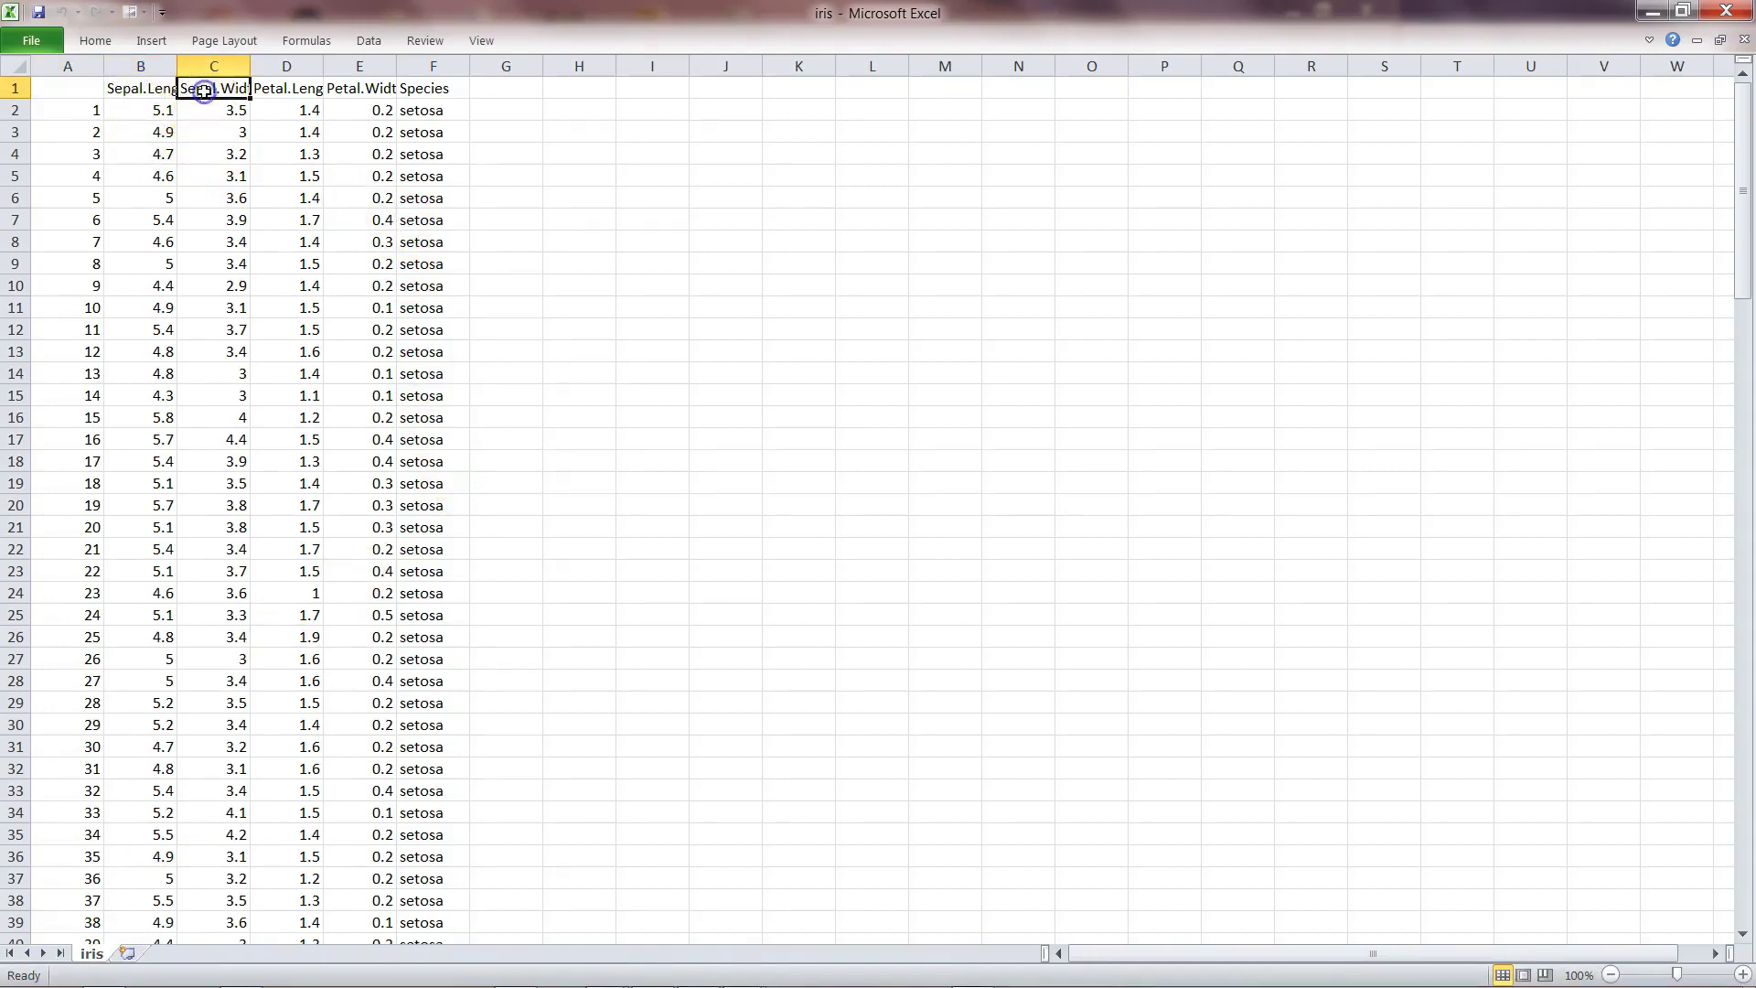
click(276, 91)
click(336, 93)
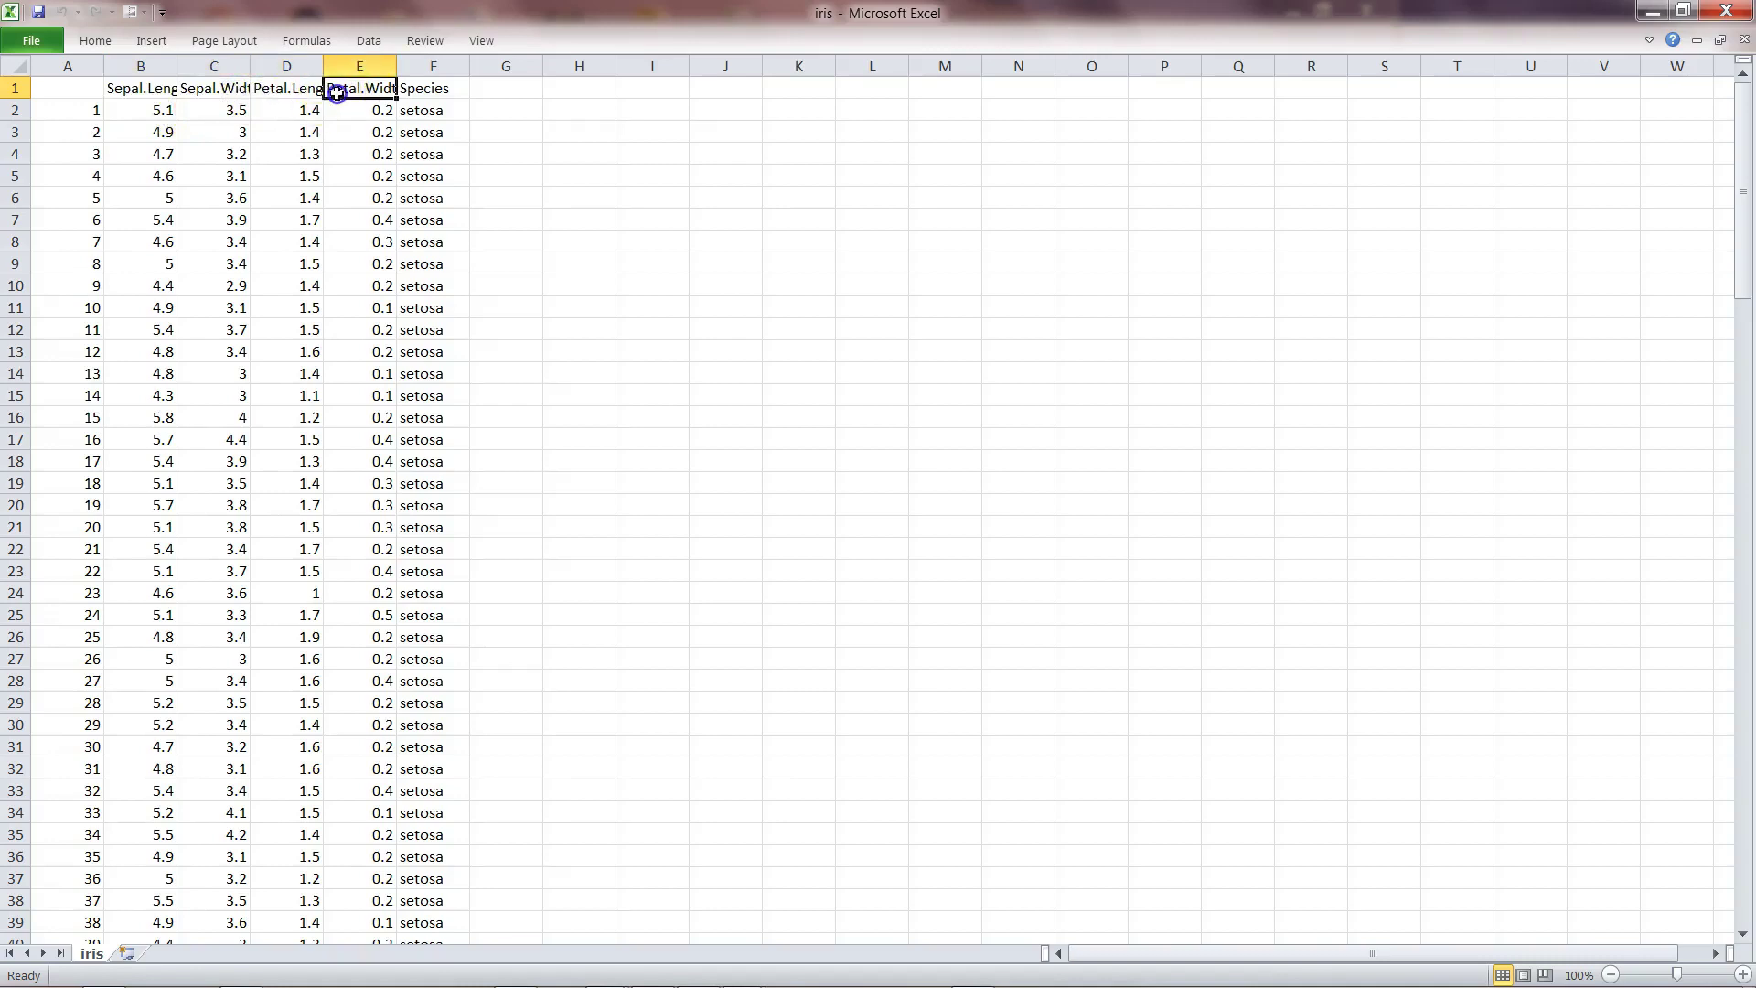
click(428, 91)
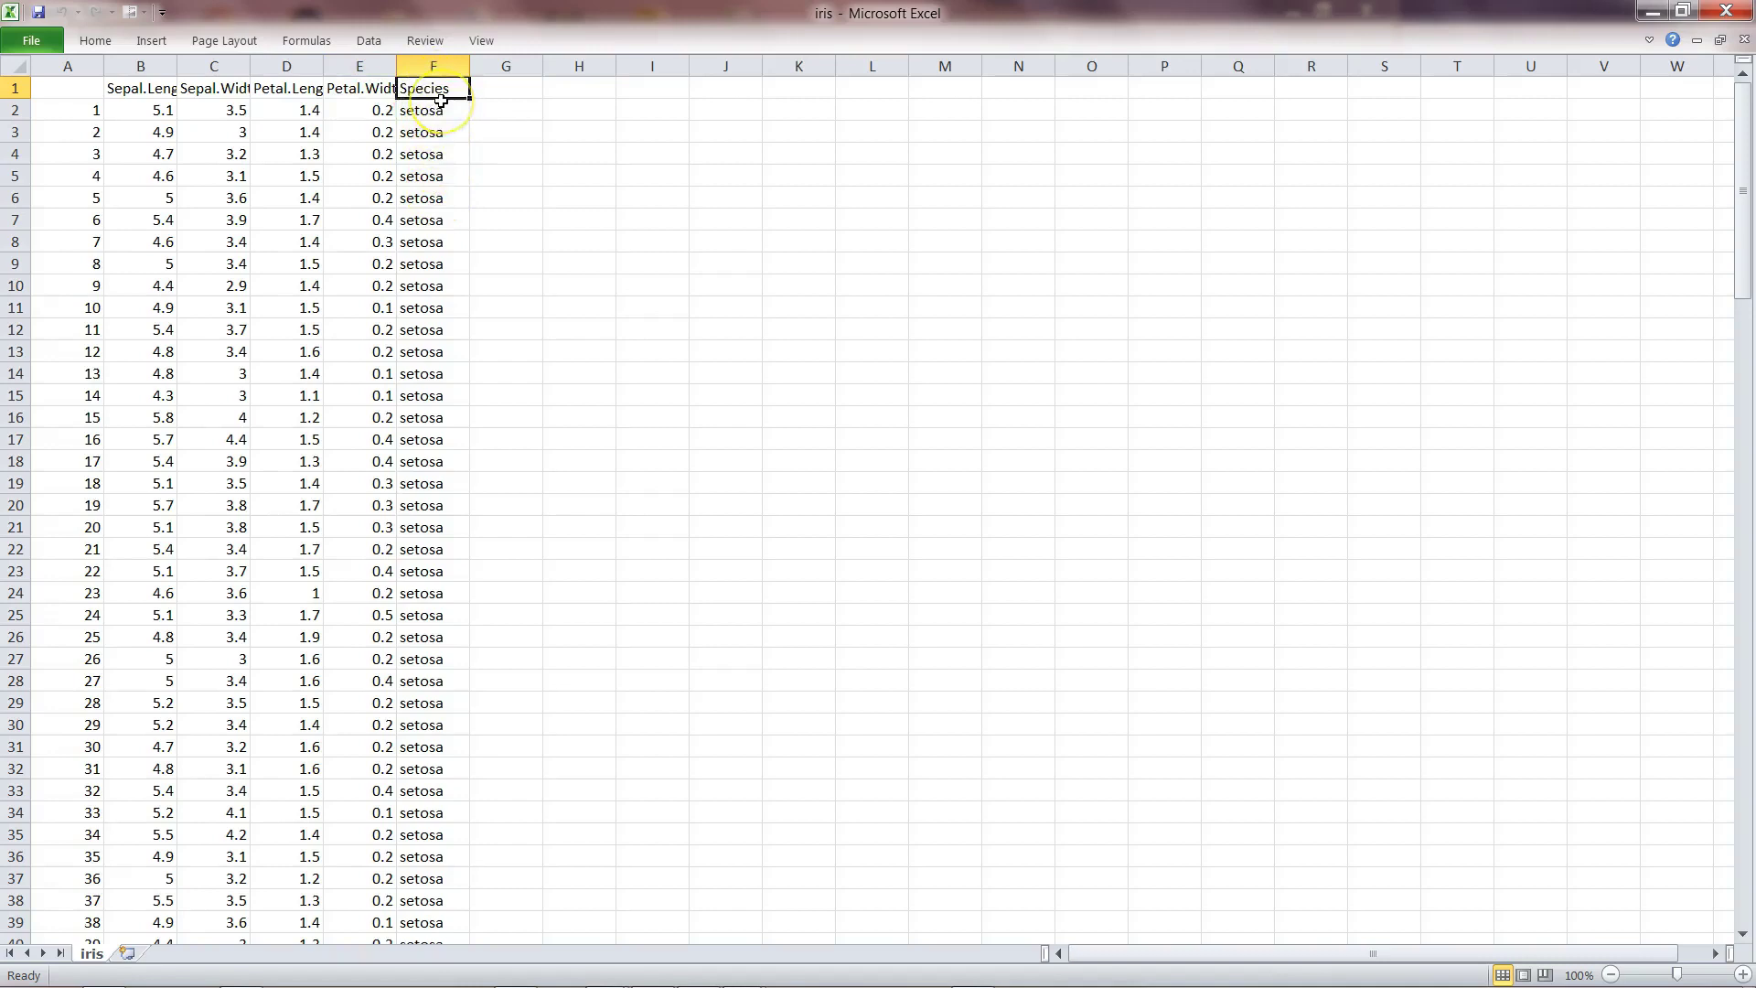
- Examine the Species column and list its distinct values without changing the header cell
key(alt+Down)
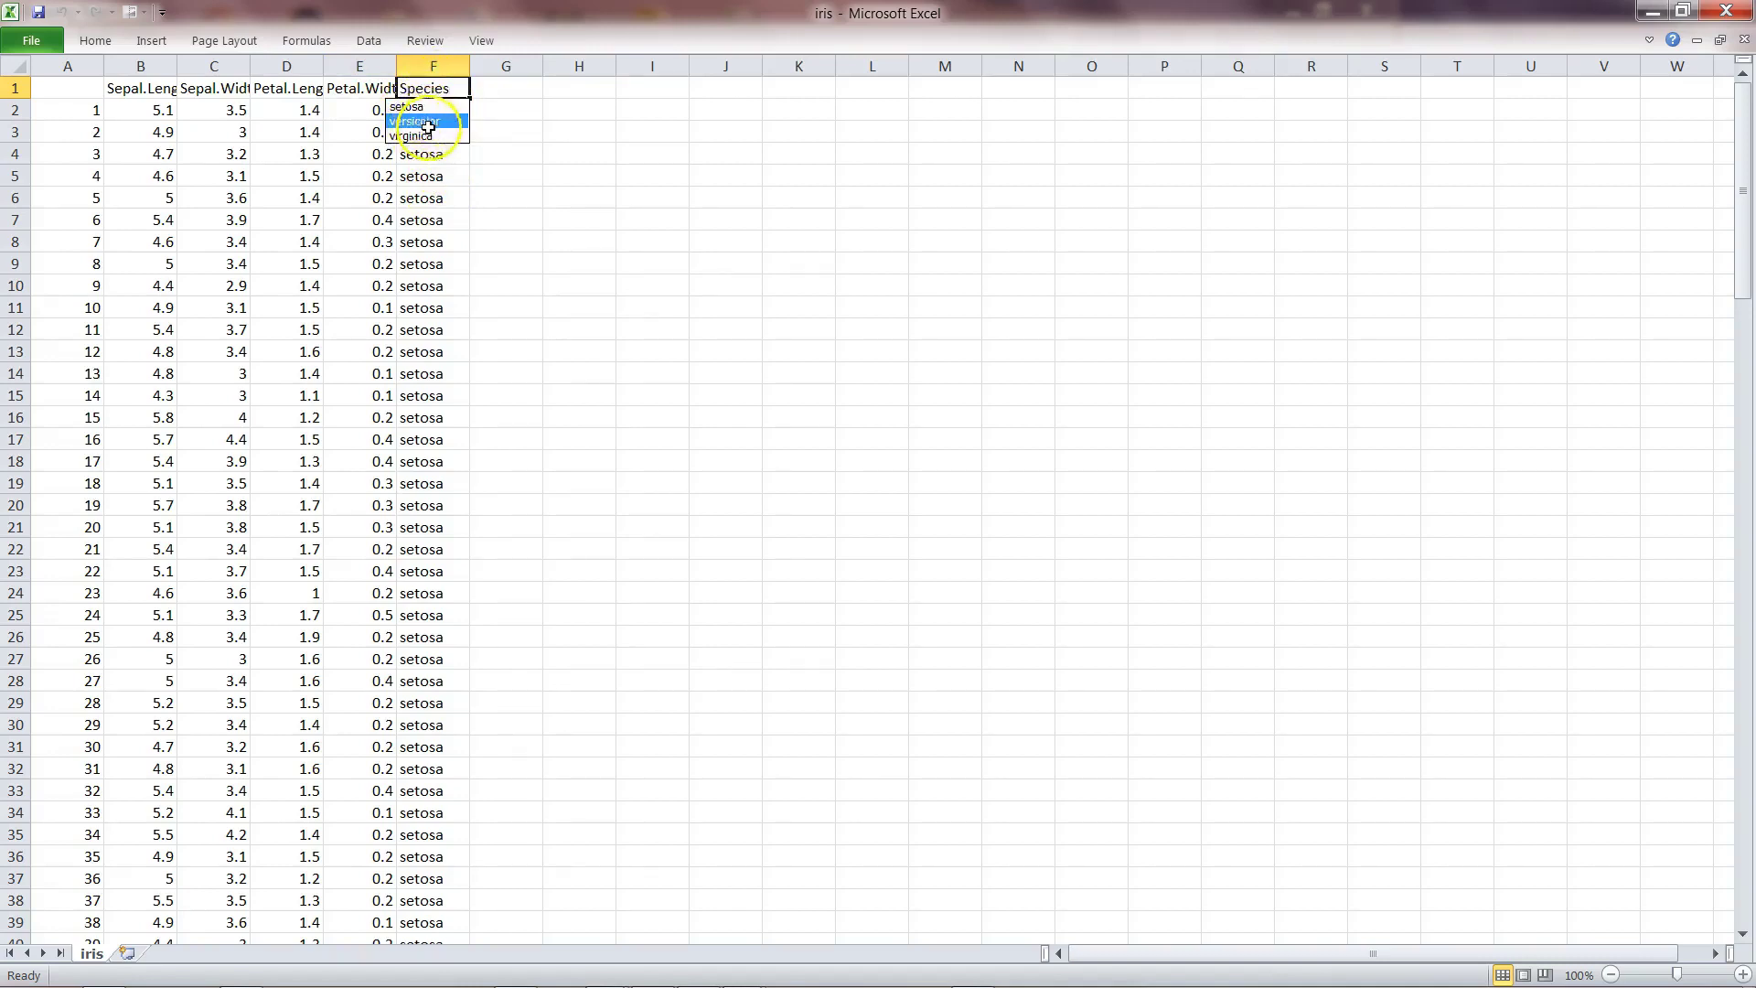
key(Escape)
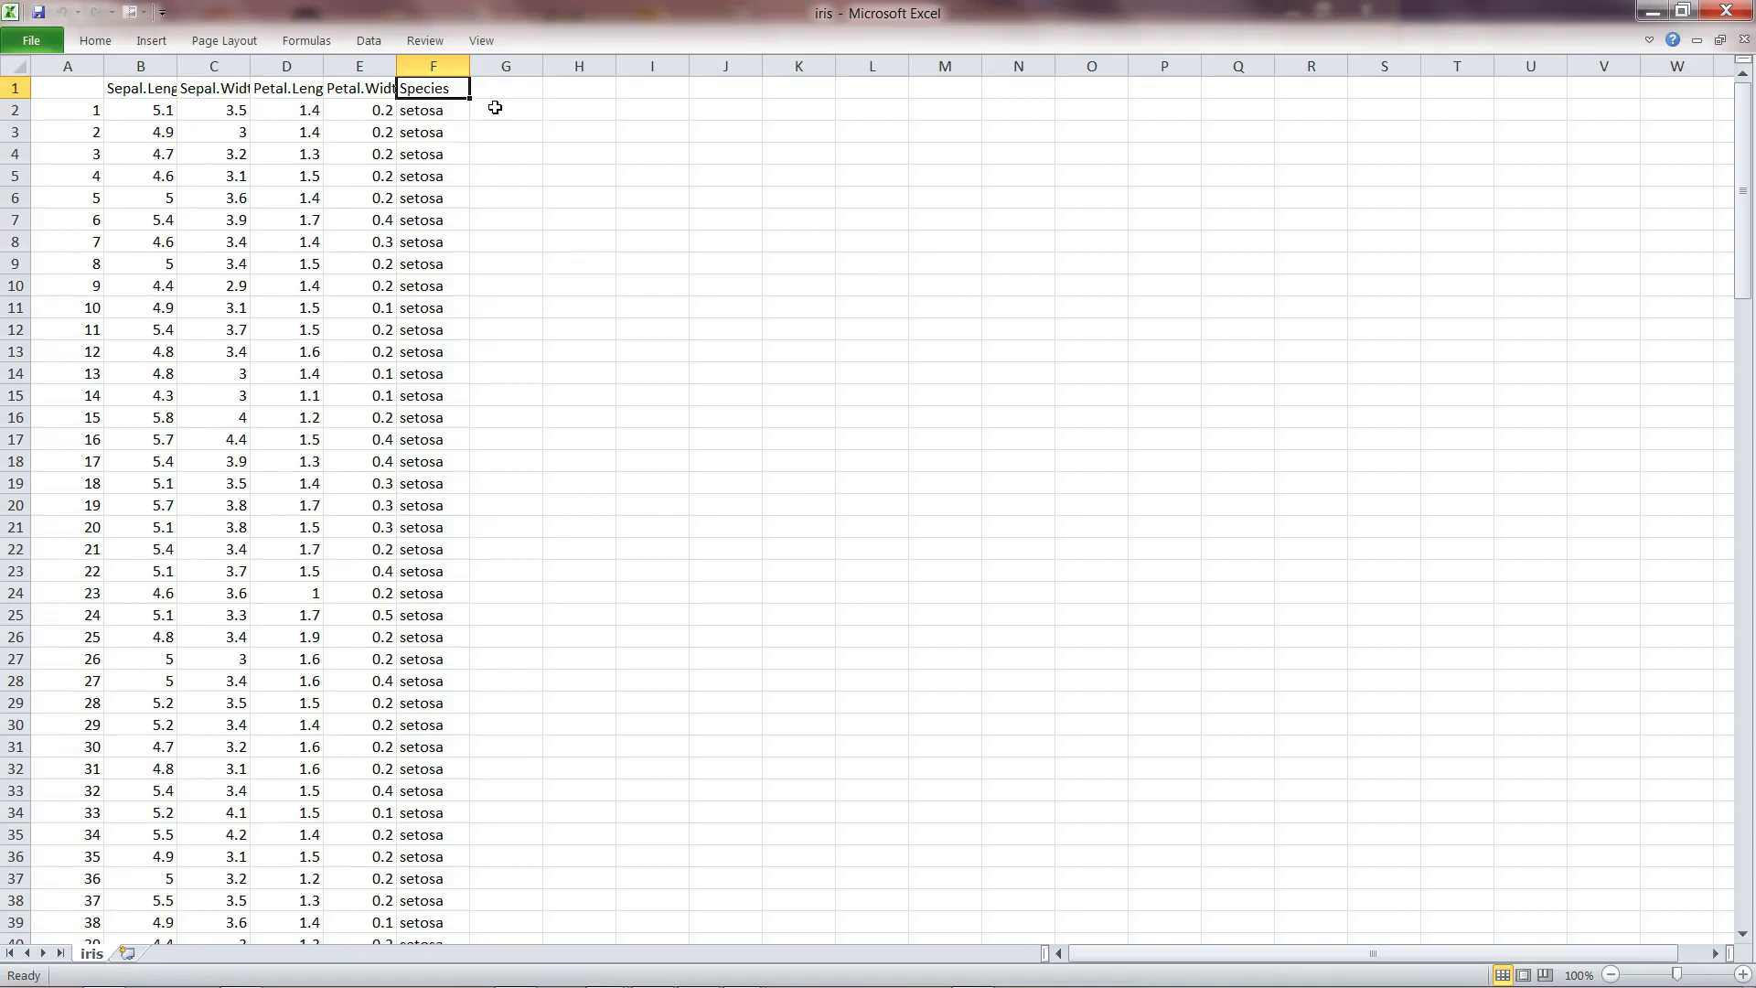
click(438, 67)
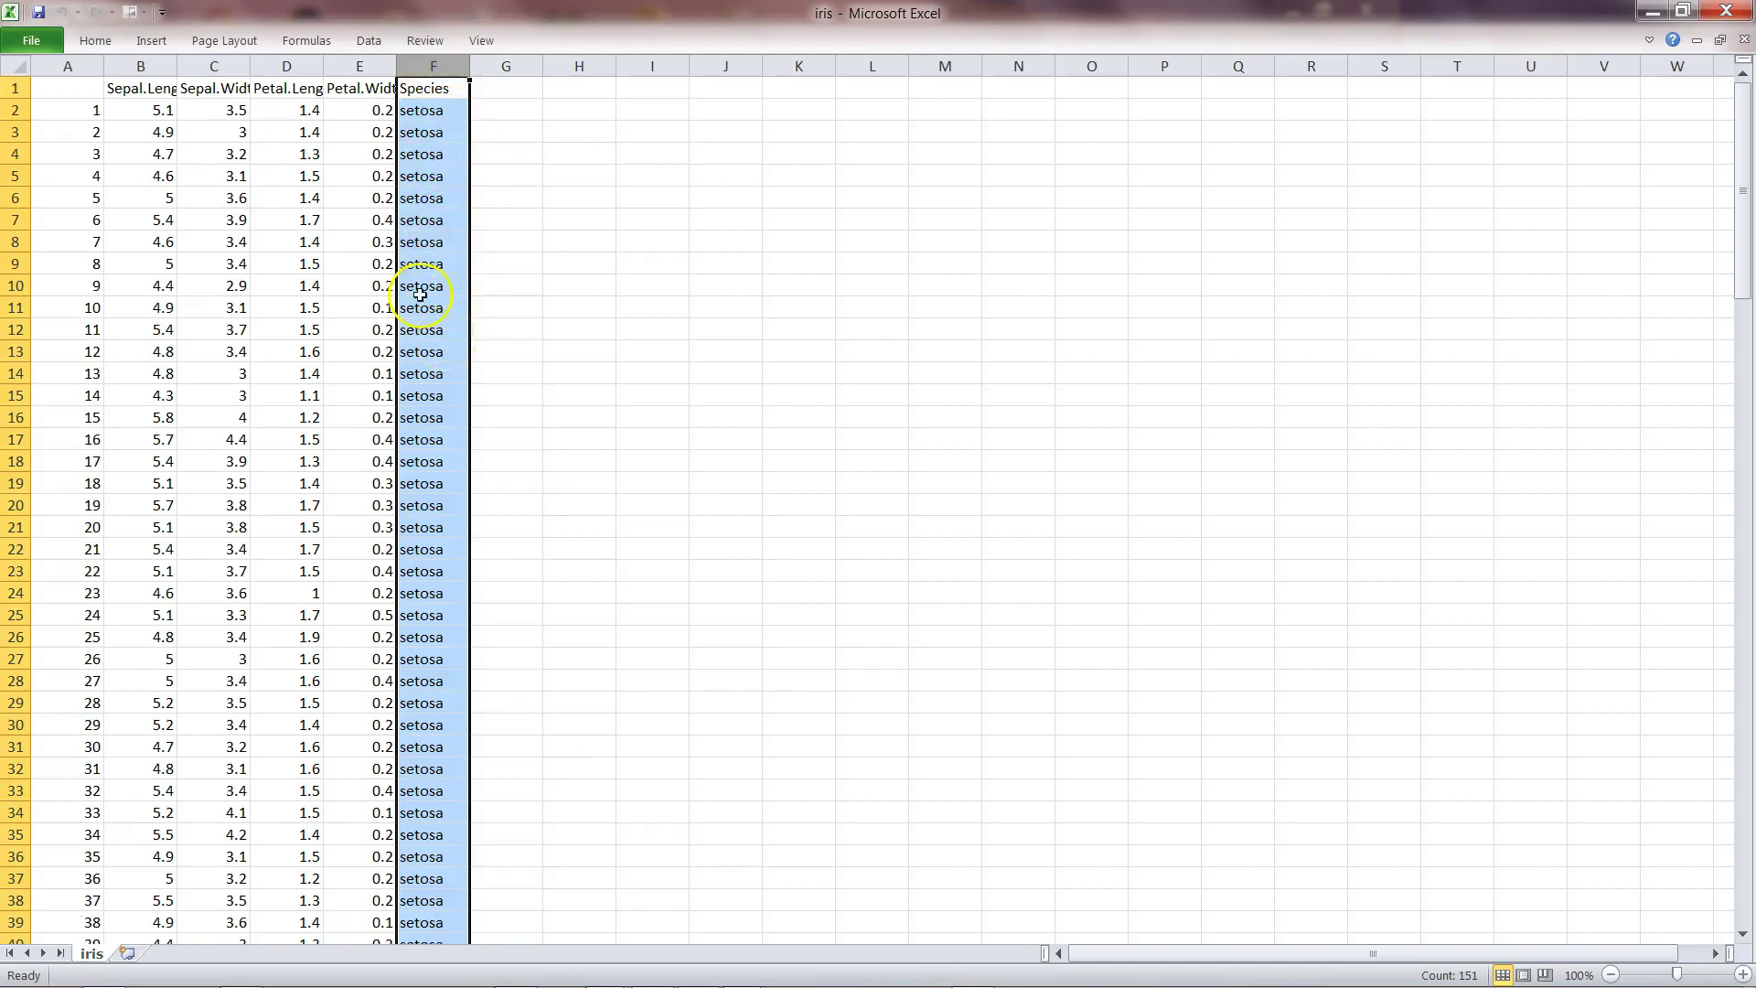
click(433, 87)
key(alt+Down)
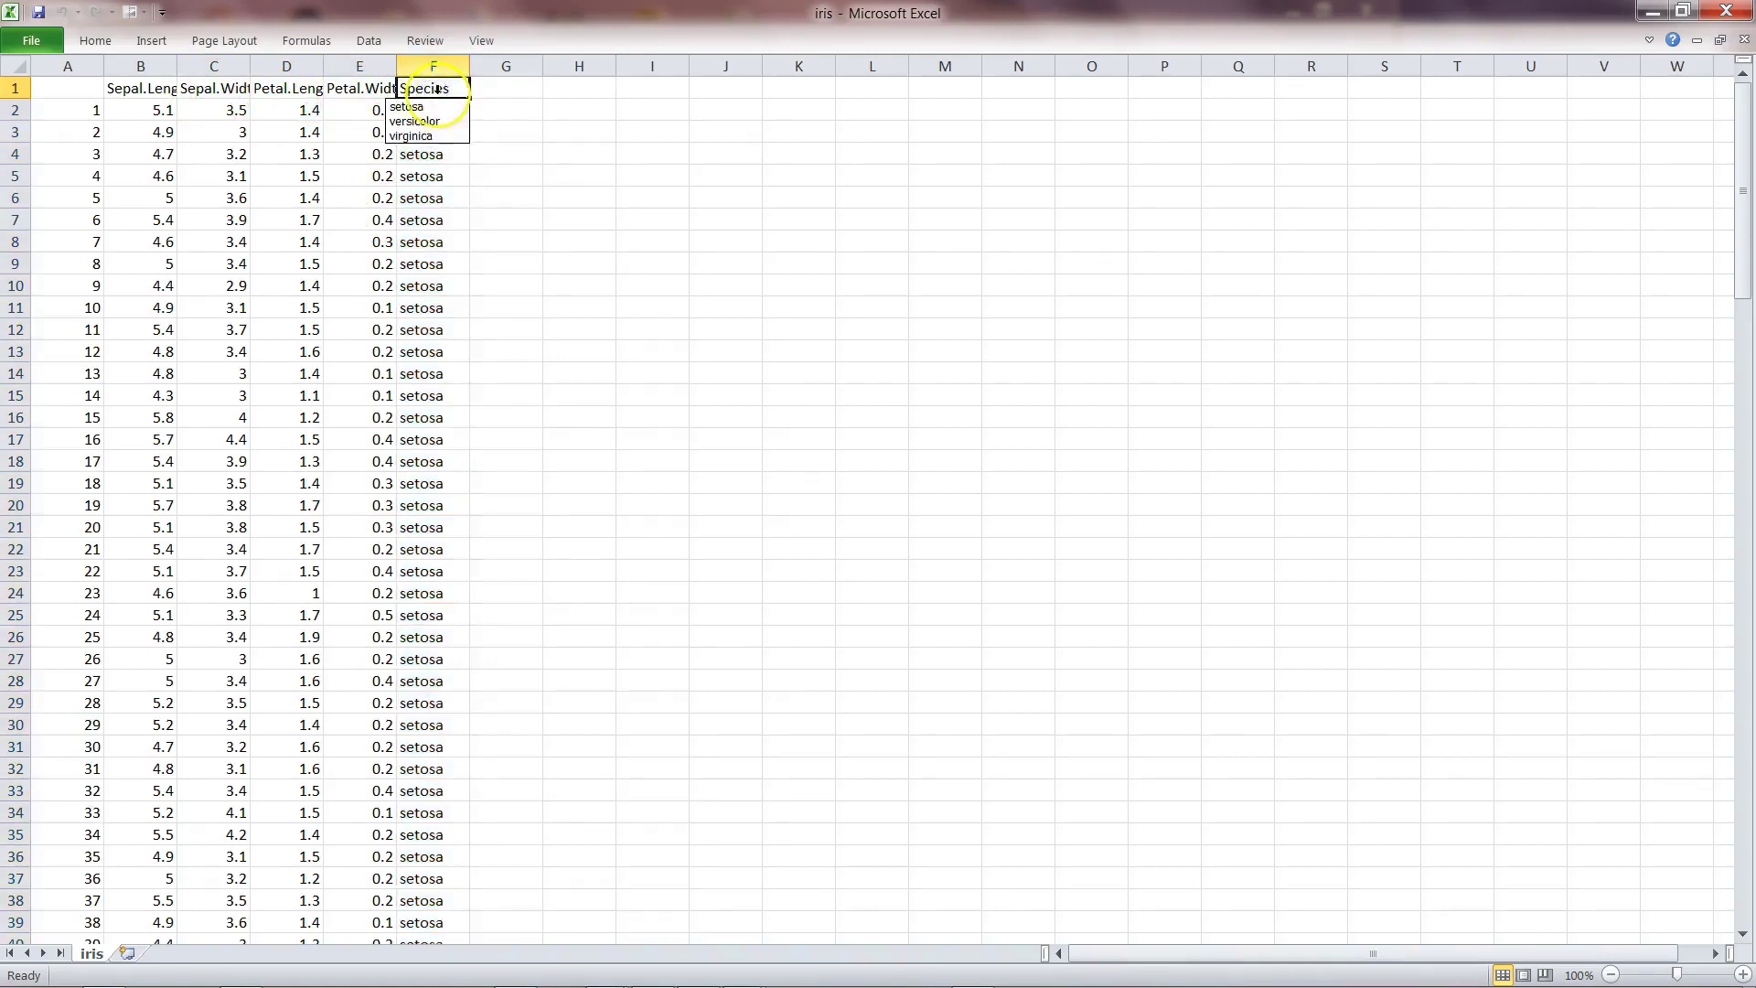
key(Escape)
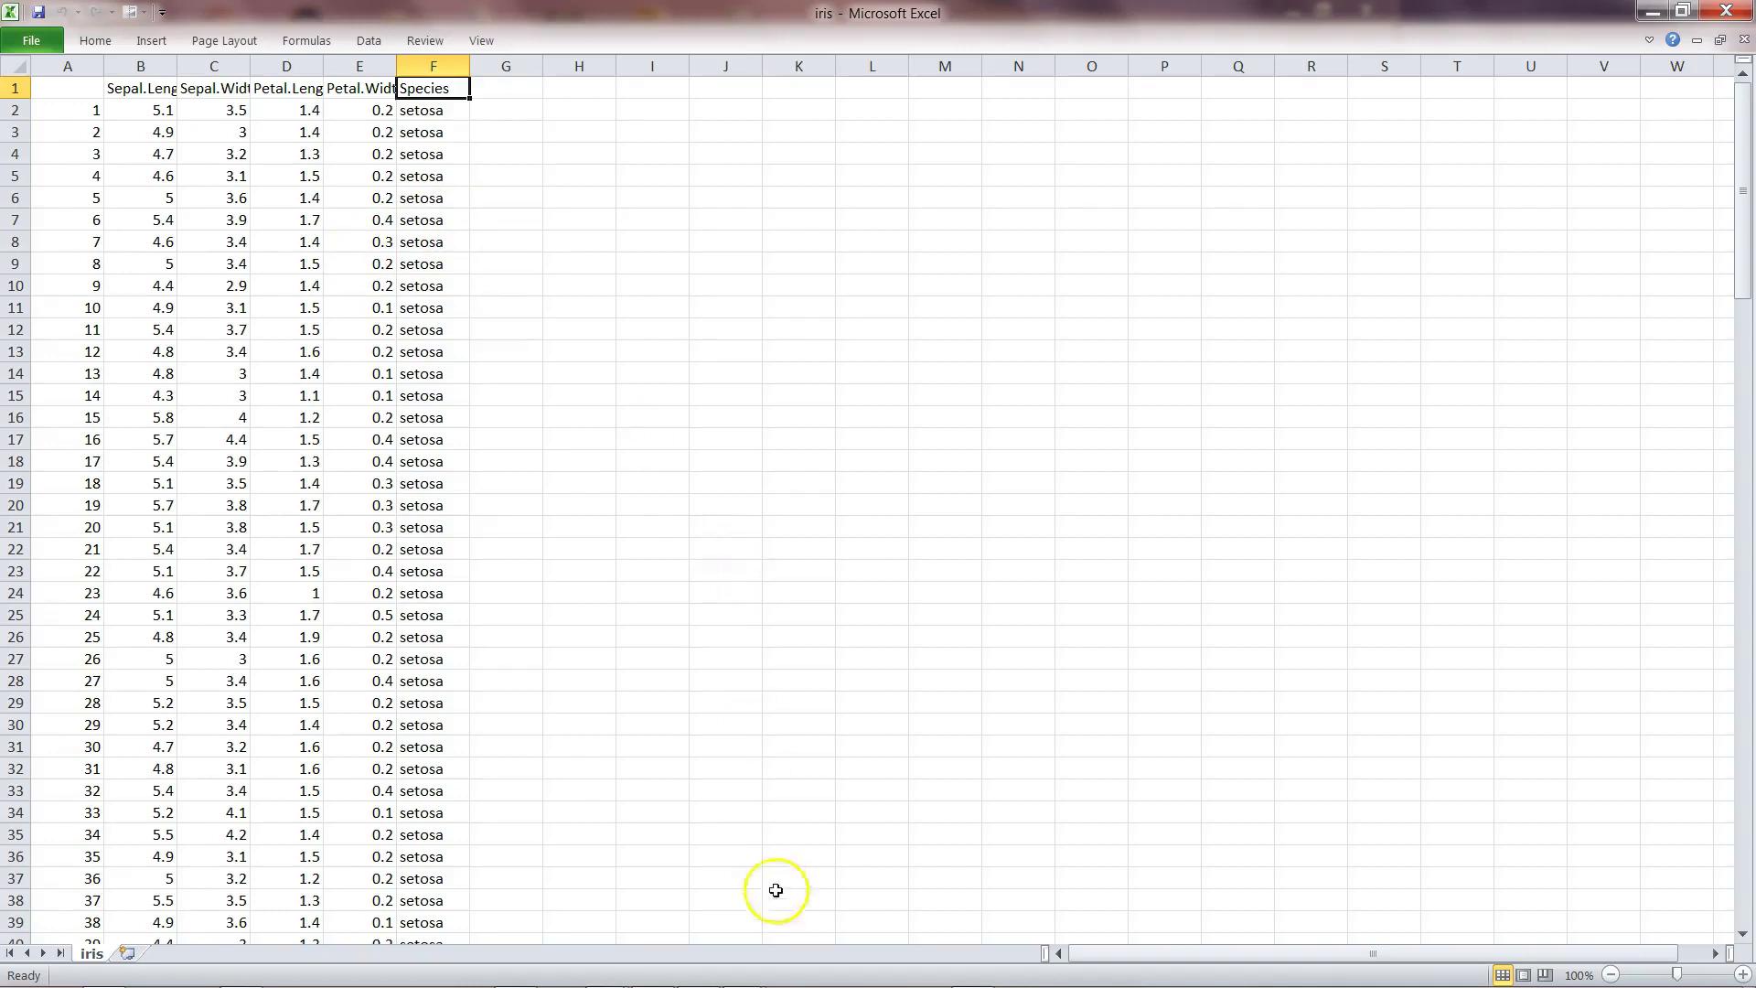
- Switch to Tableau, connect to the text file iris.csv and hide the F1 field in the data source
click(972, 972)
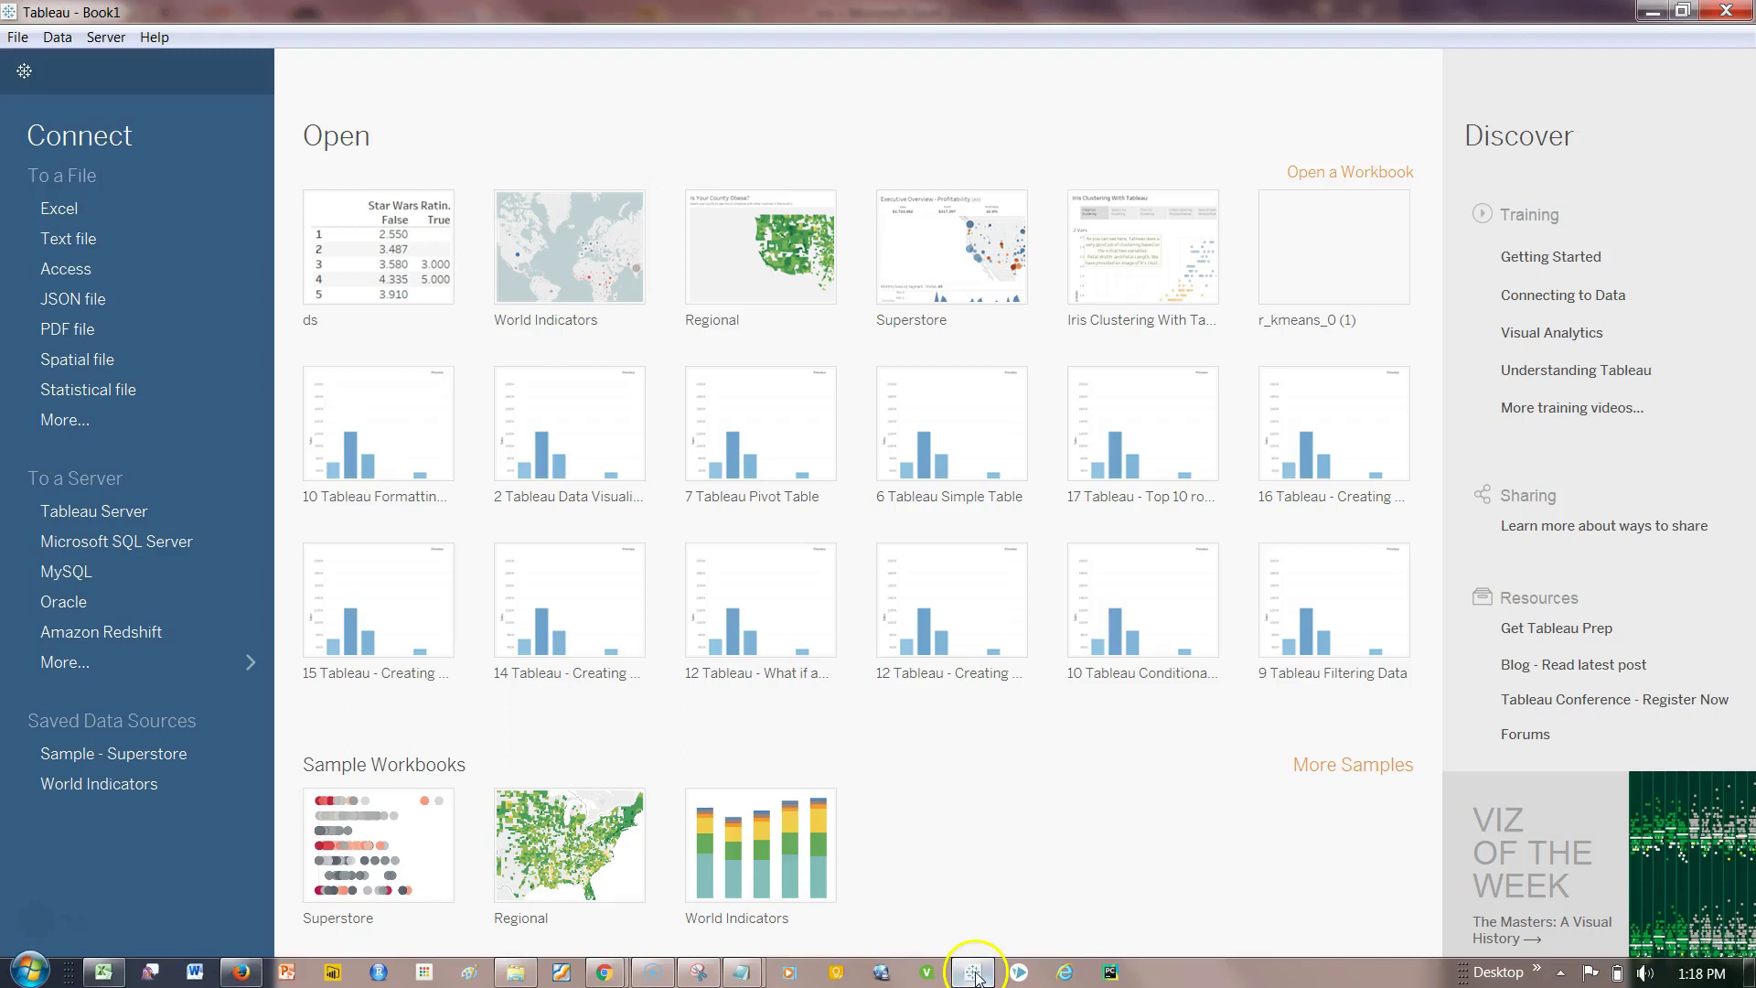
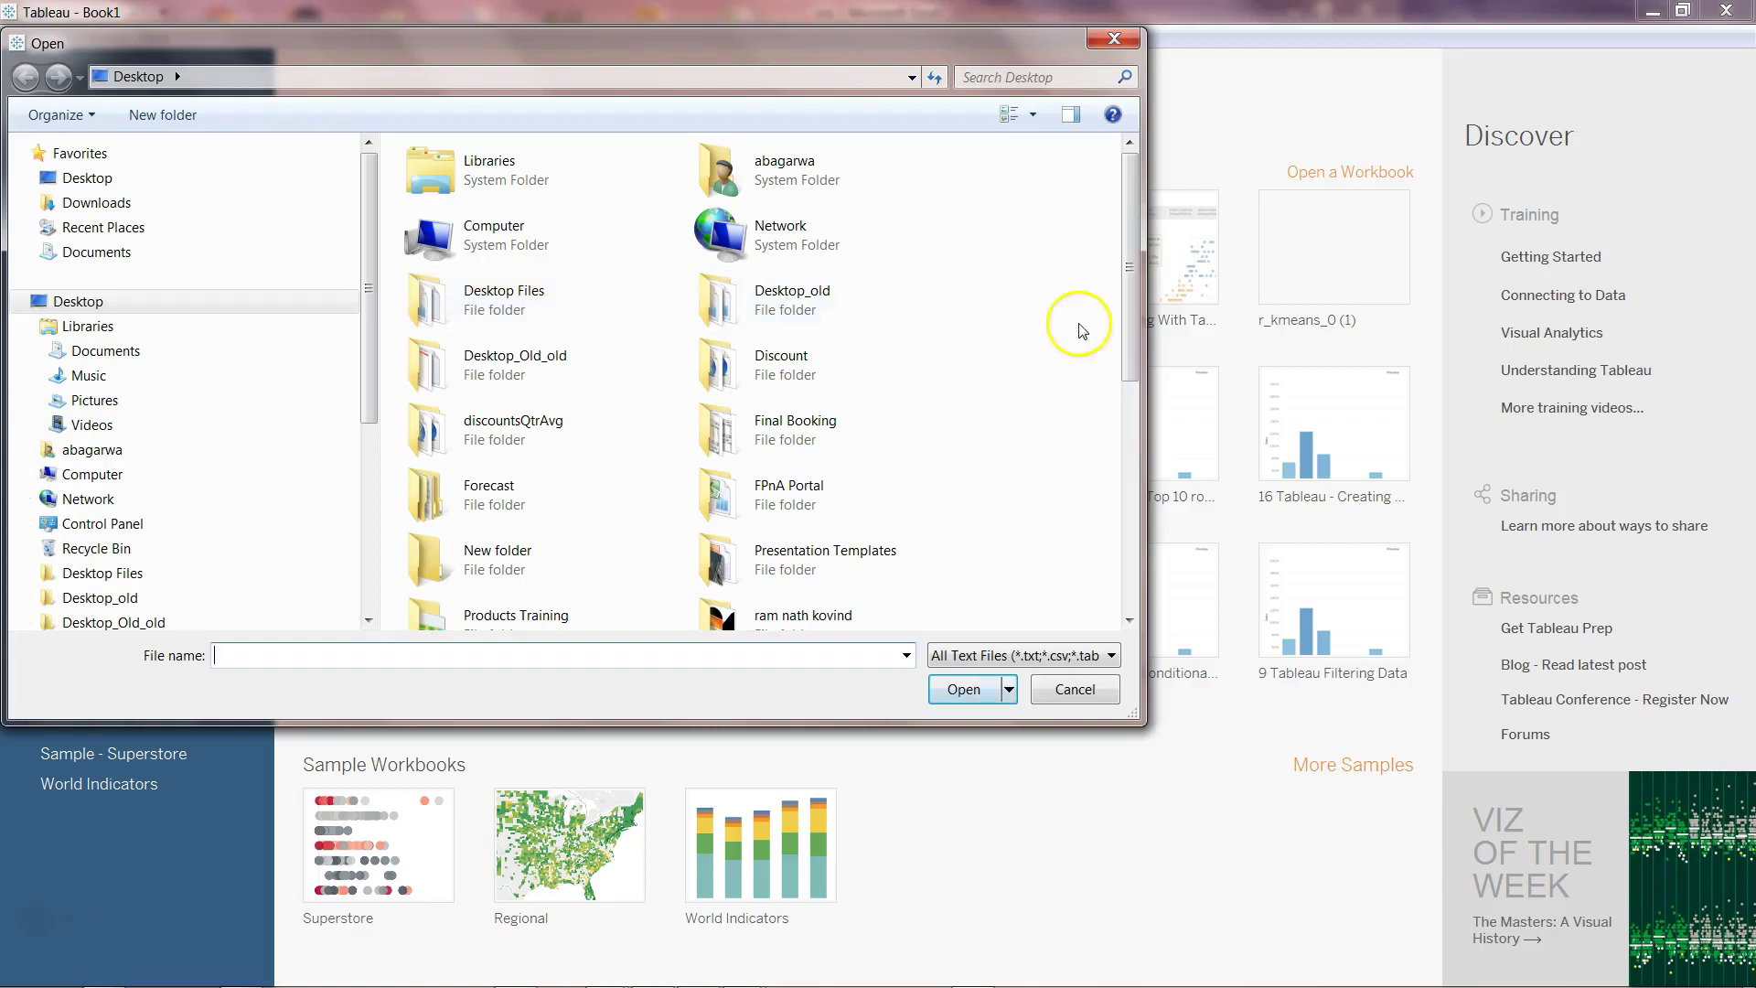
drag(1128, 287, 1134, 603)
double_click(805, 407)
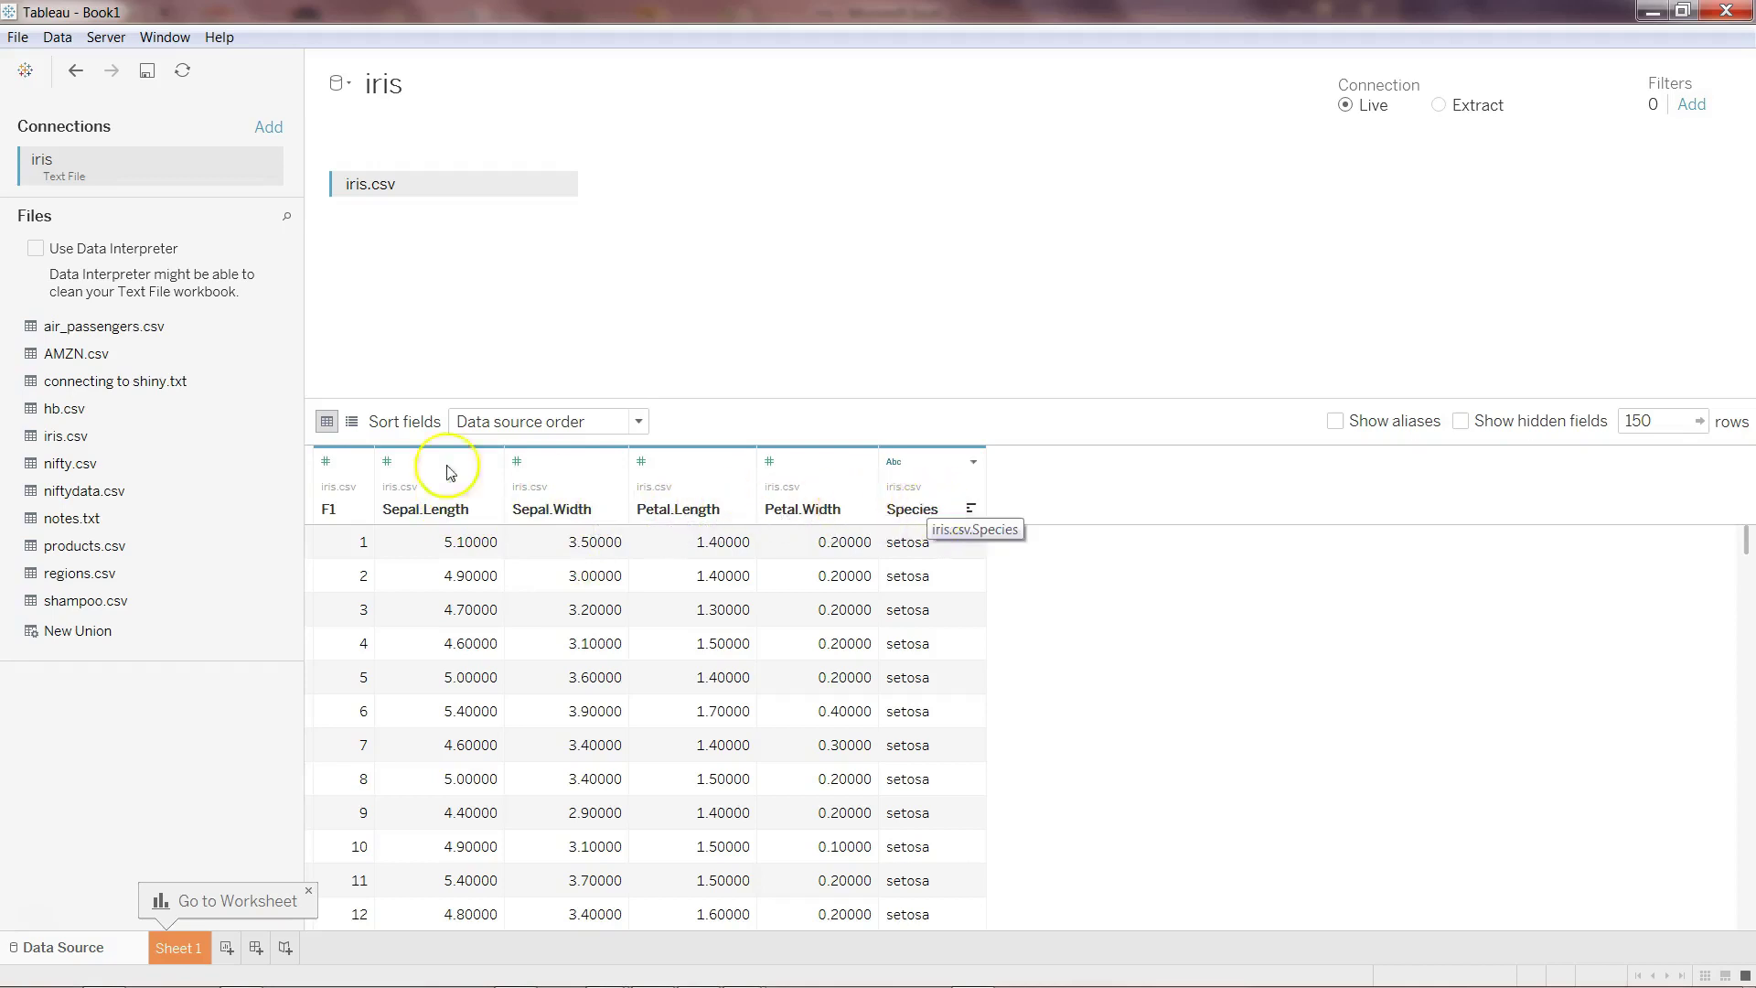
right_click(349, 496)
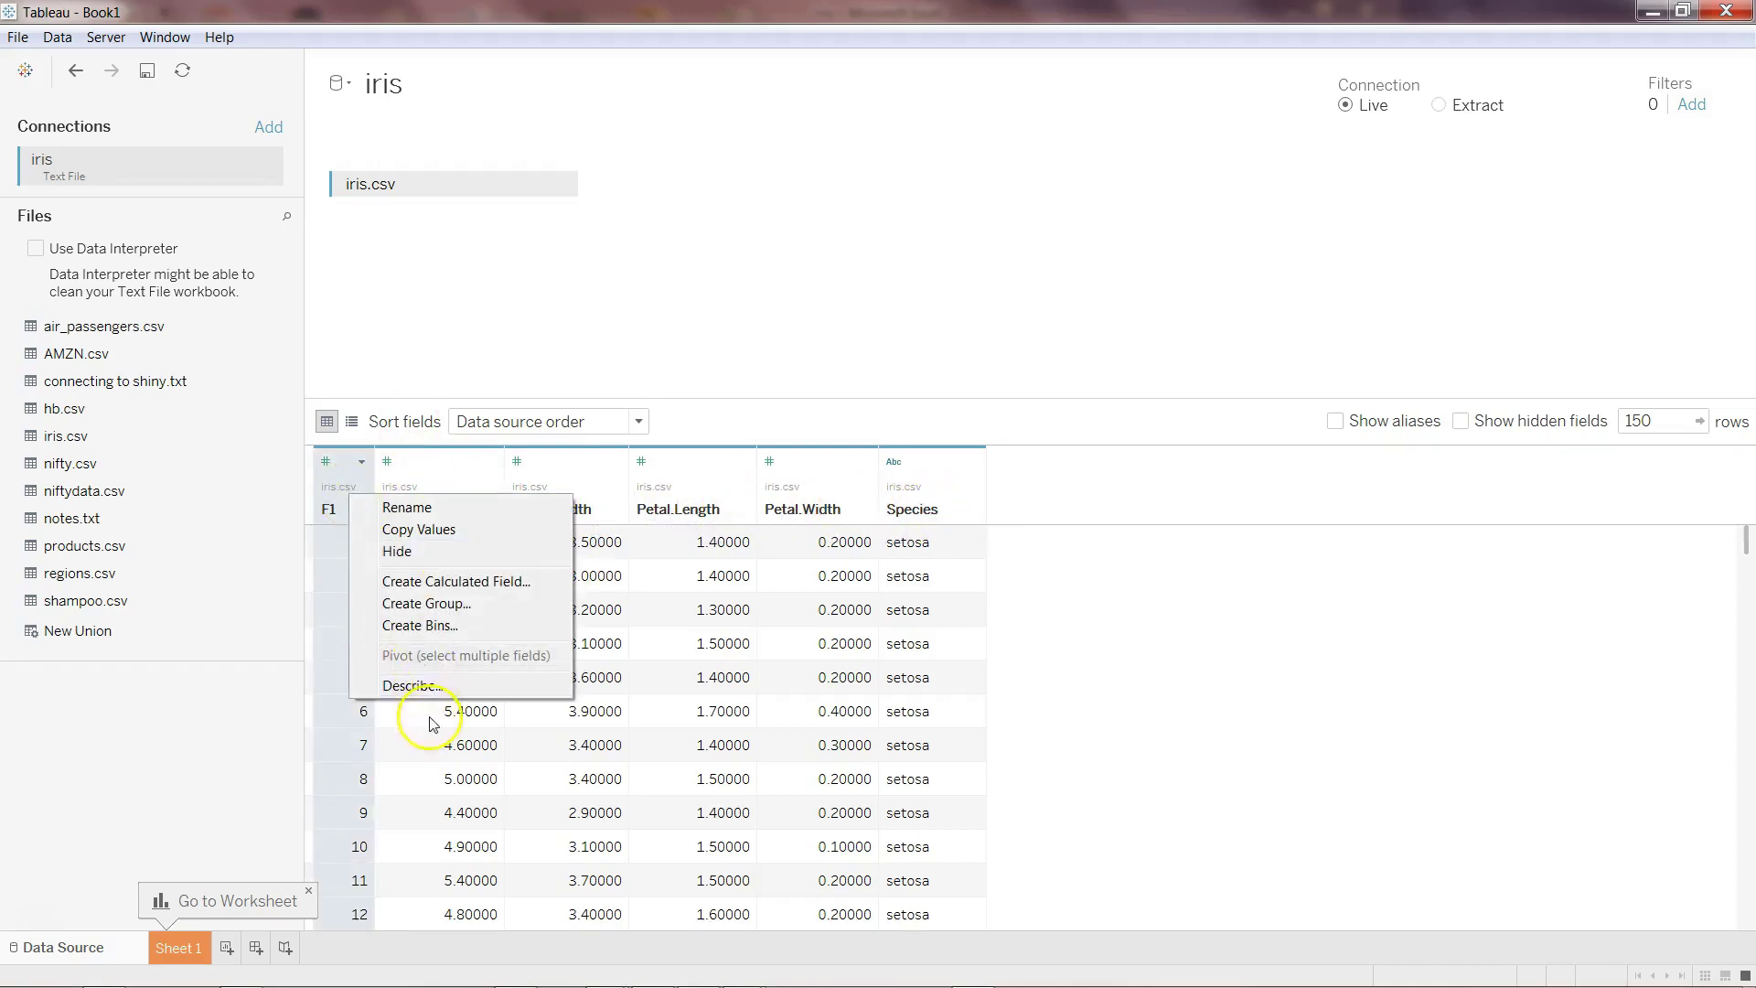
click(443, 550)
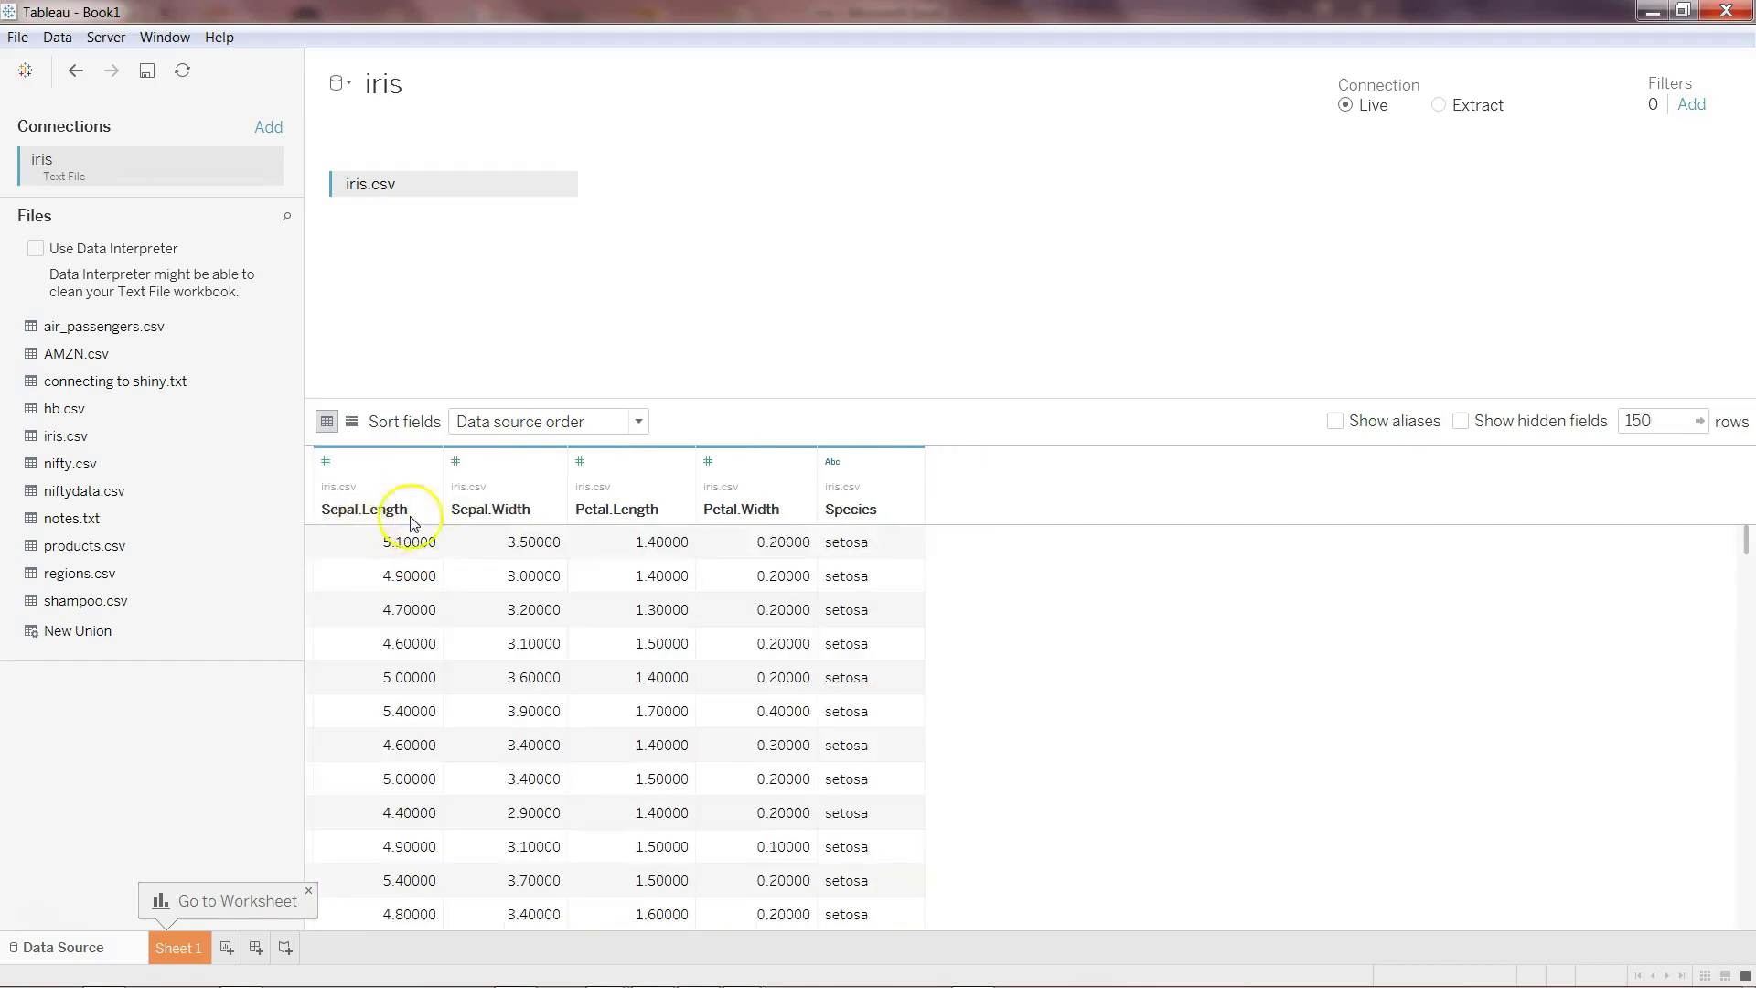
- On Sheet 1, place Petal.Length on Columns and Petal.Width on Rows
click(199, 934)
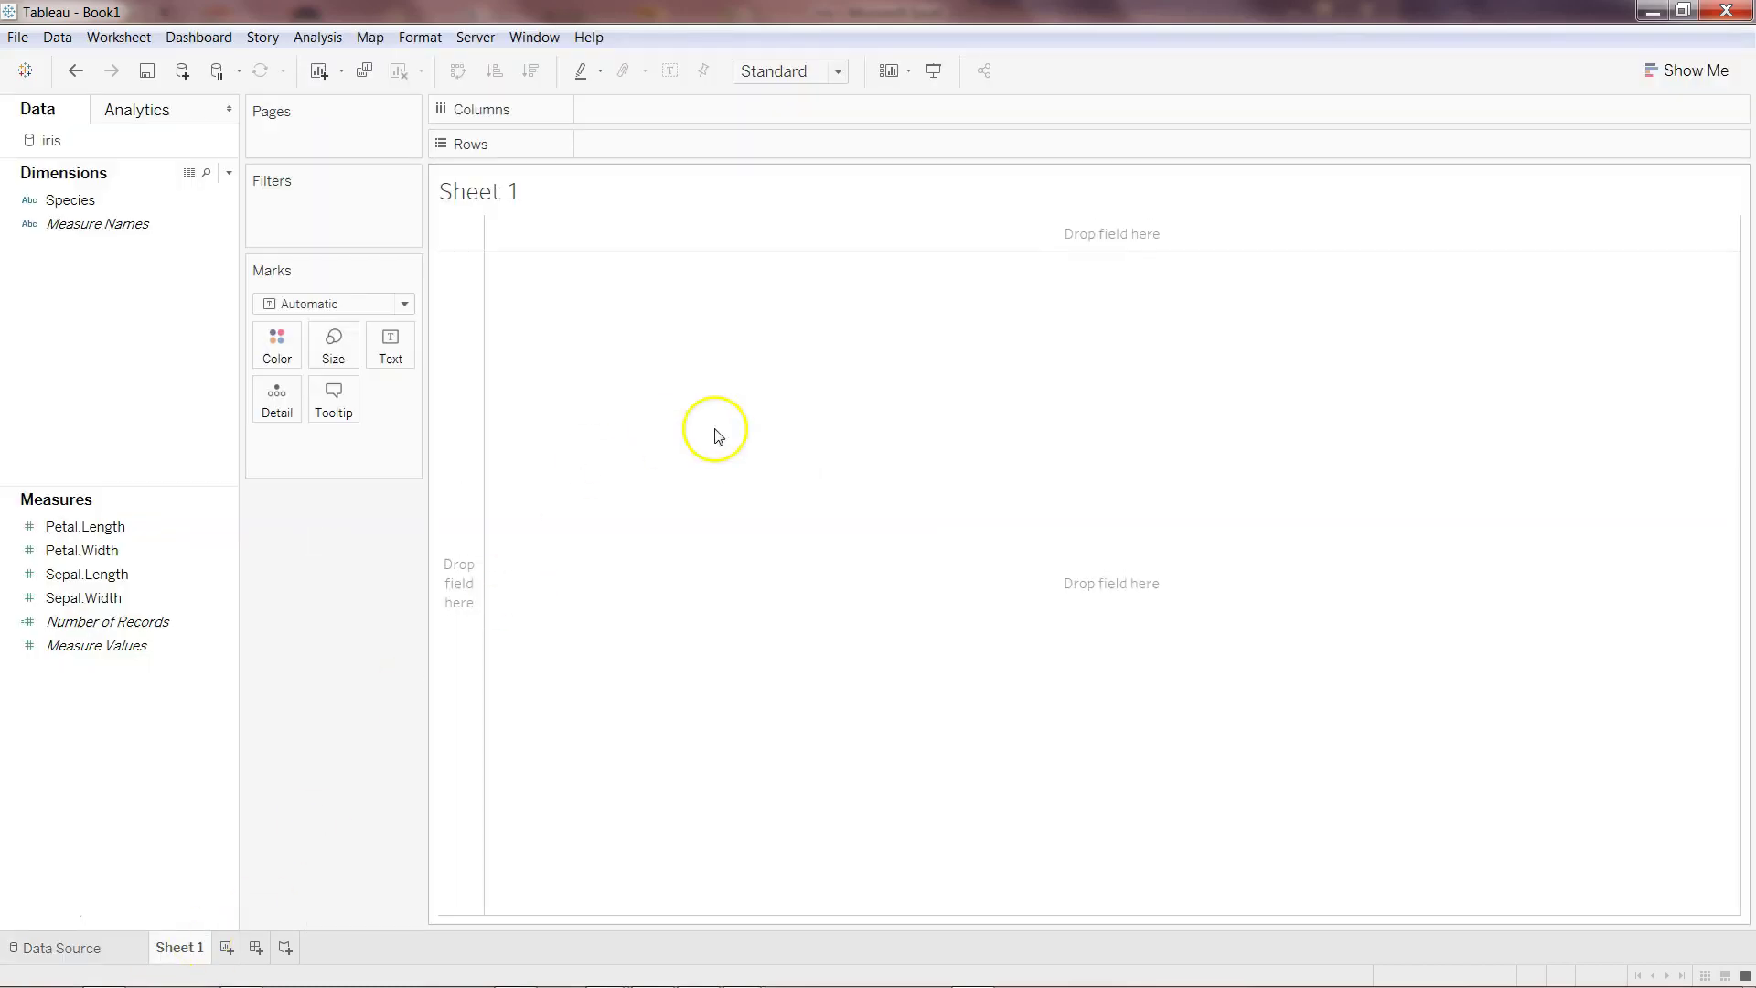
click(150, 527)
drag(150, 525, 701, 126)
click(57, 550)
drag(57, 549, 712, 146)
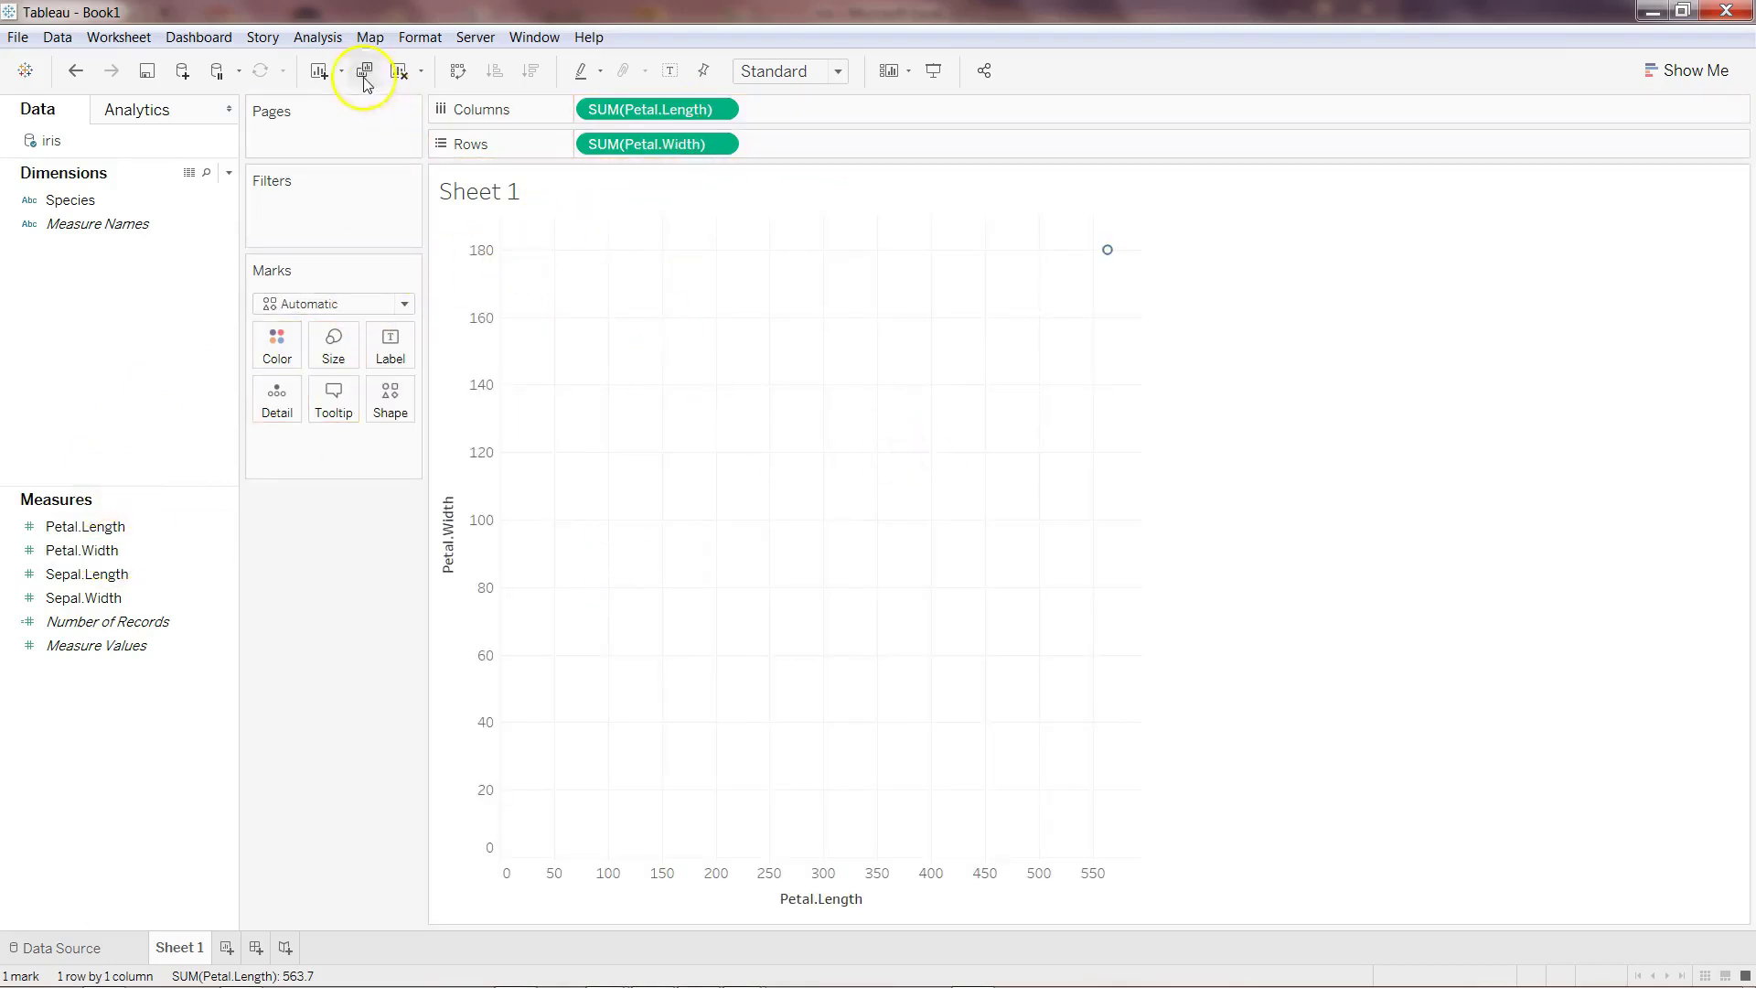
- Turn off Aggregate Measures so the plot shows one mark per record
click(317, 36)
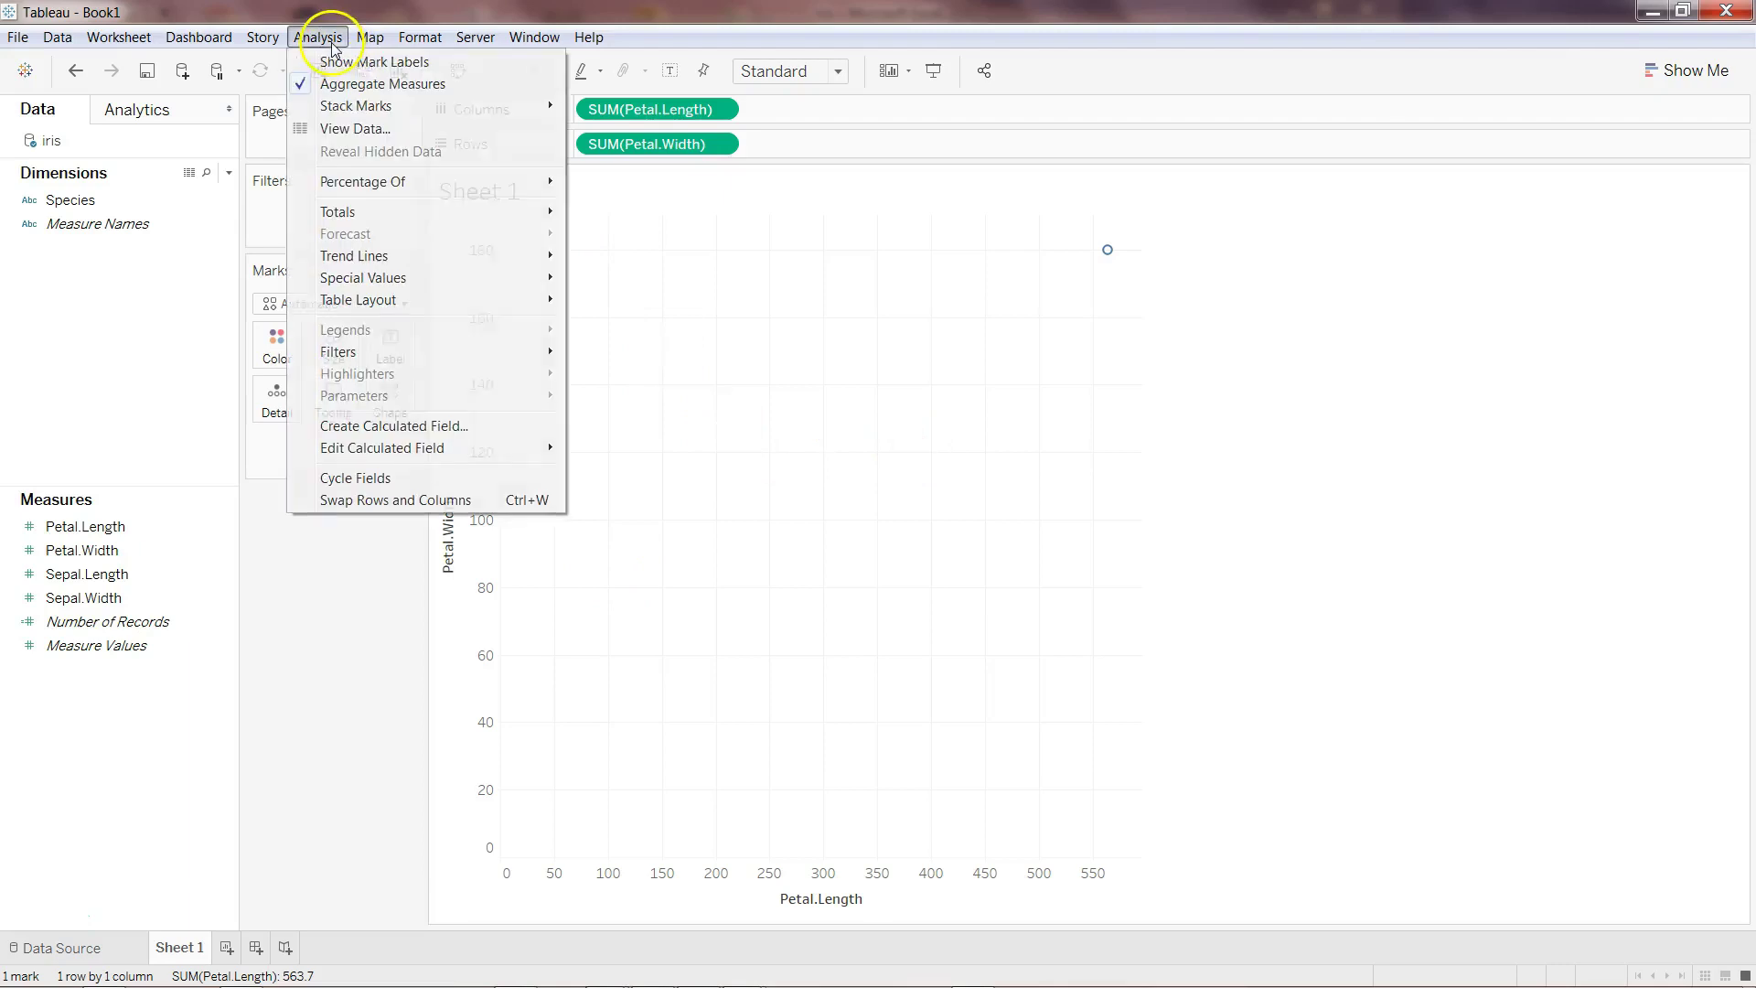
click(396, 85)
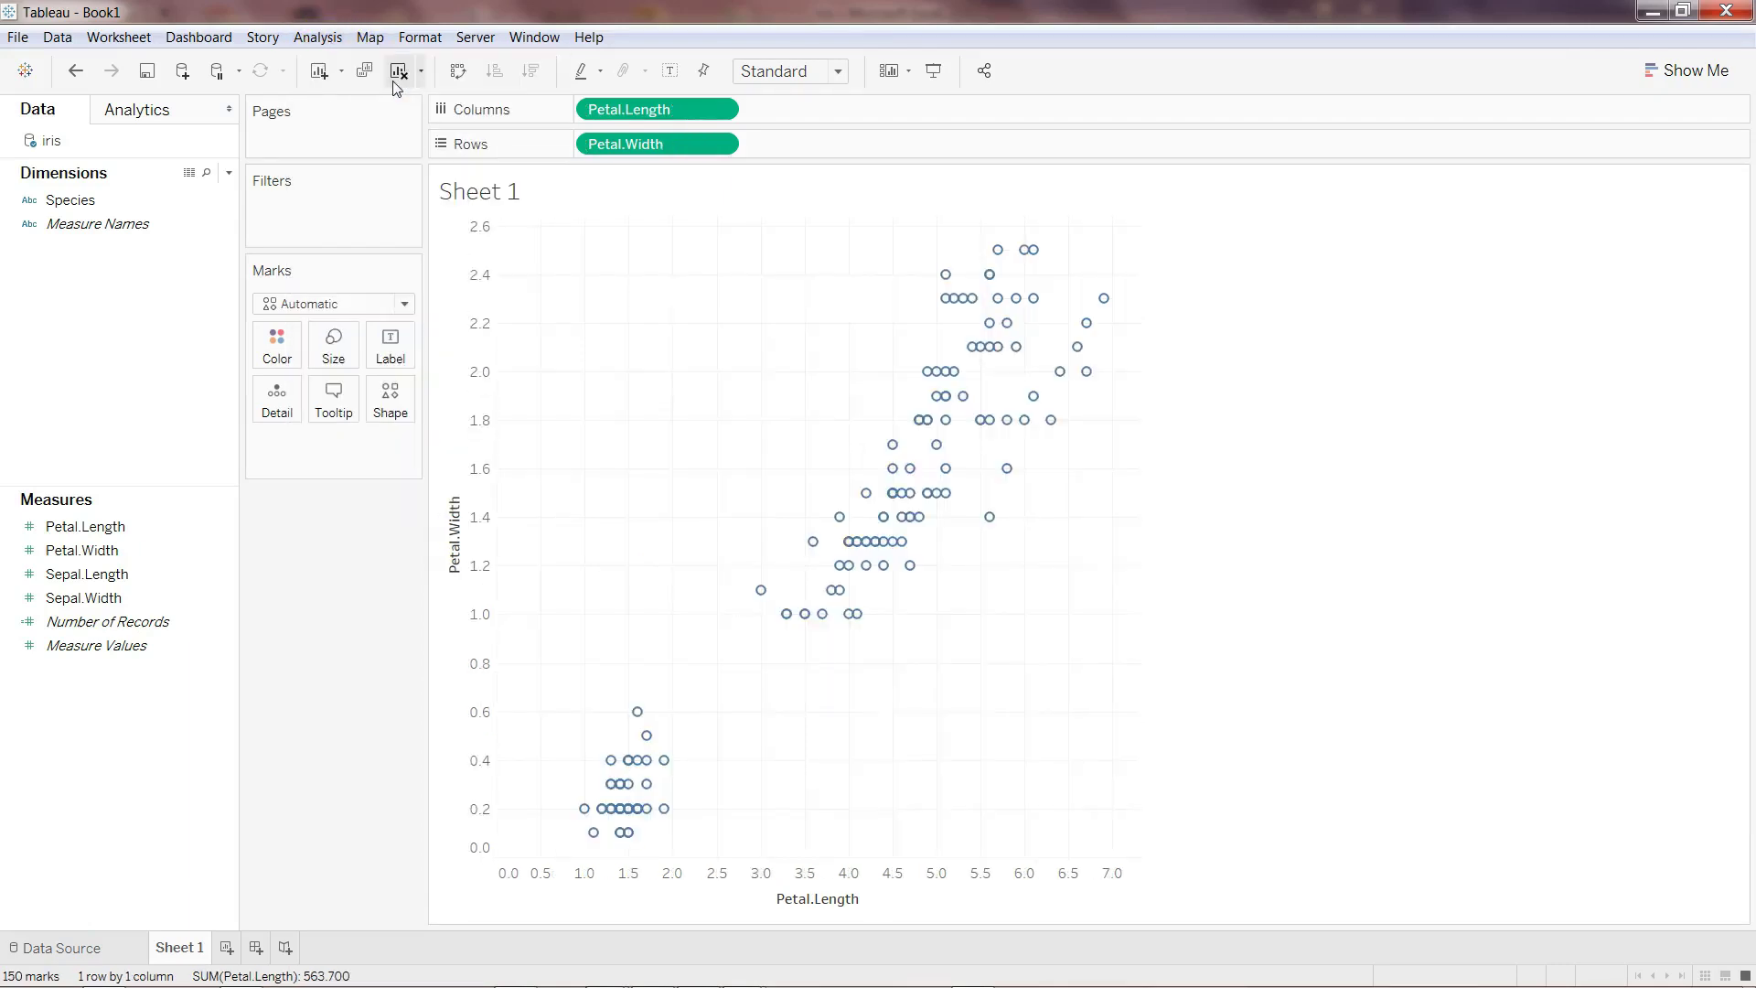
click(318, 37)
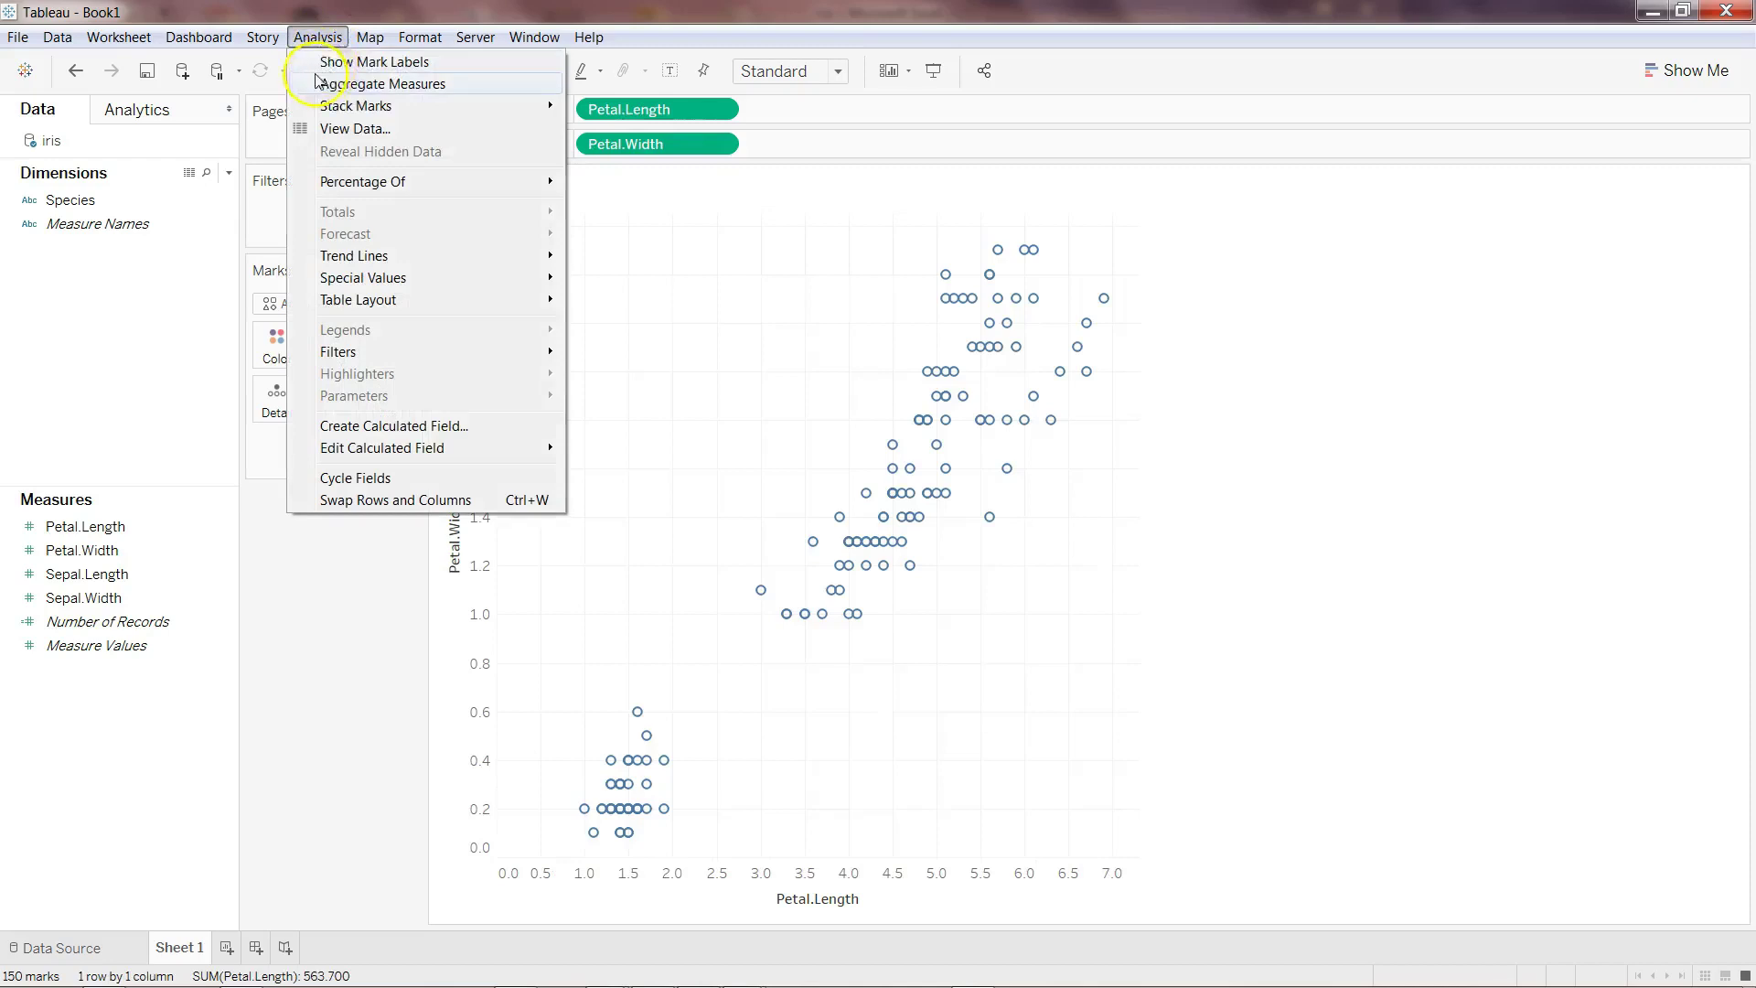
click(1006, 14)
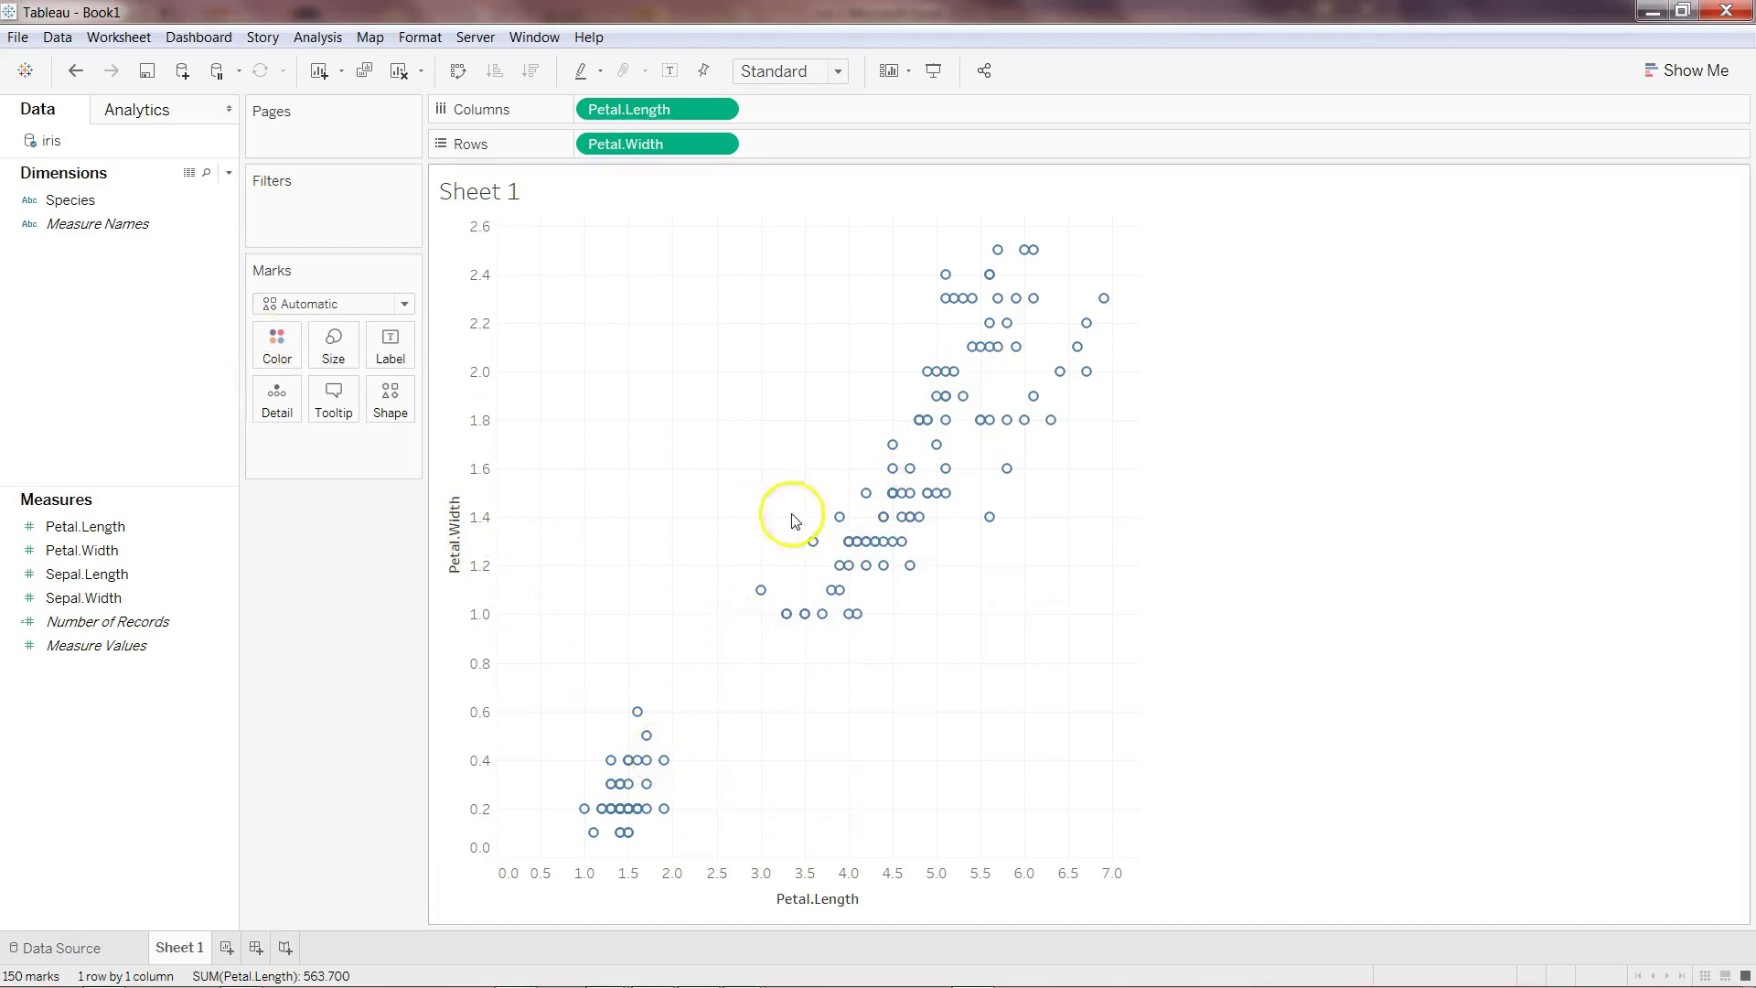
- Colour the scatter plot marks by Species to inspect the actual groups, and remove Species from the marks again
click(171, 546)
click(122, 686)
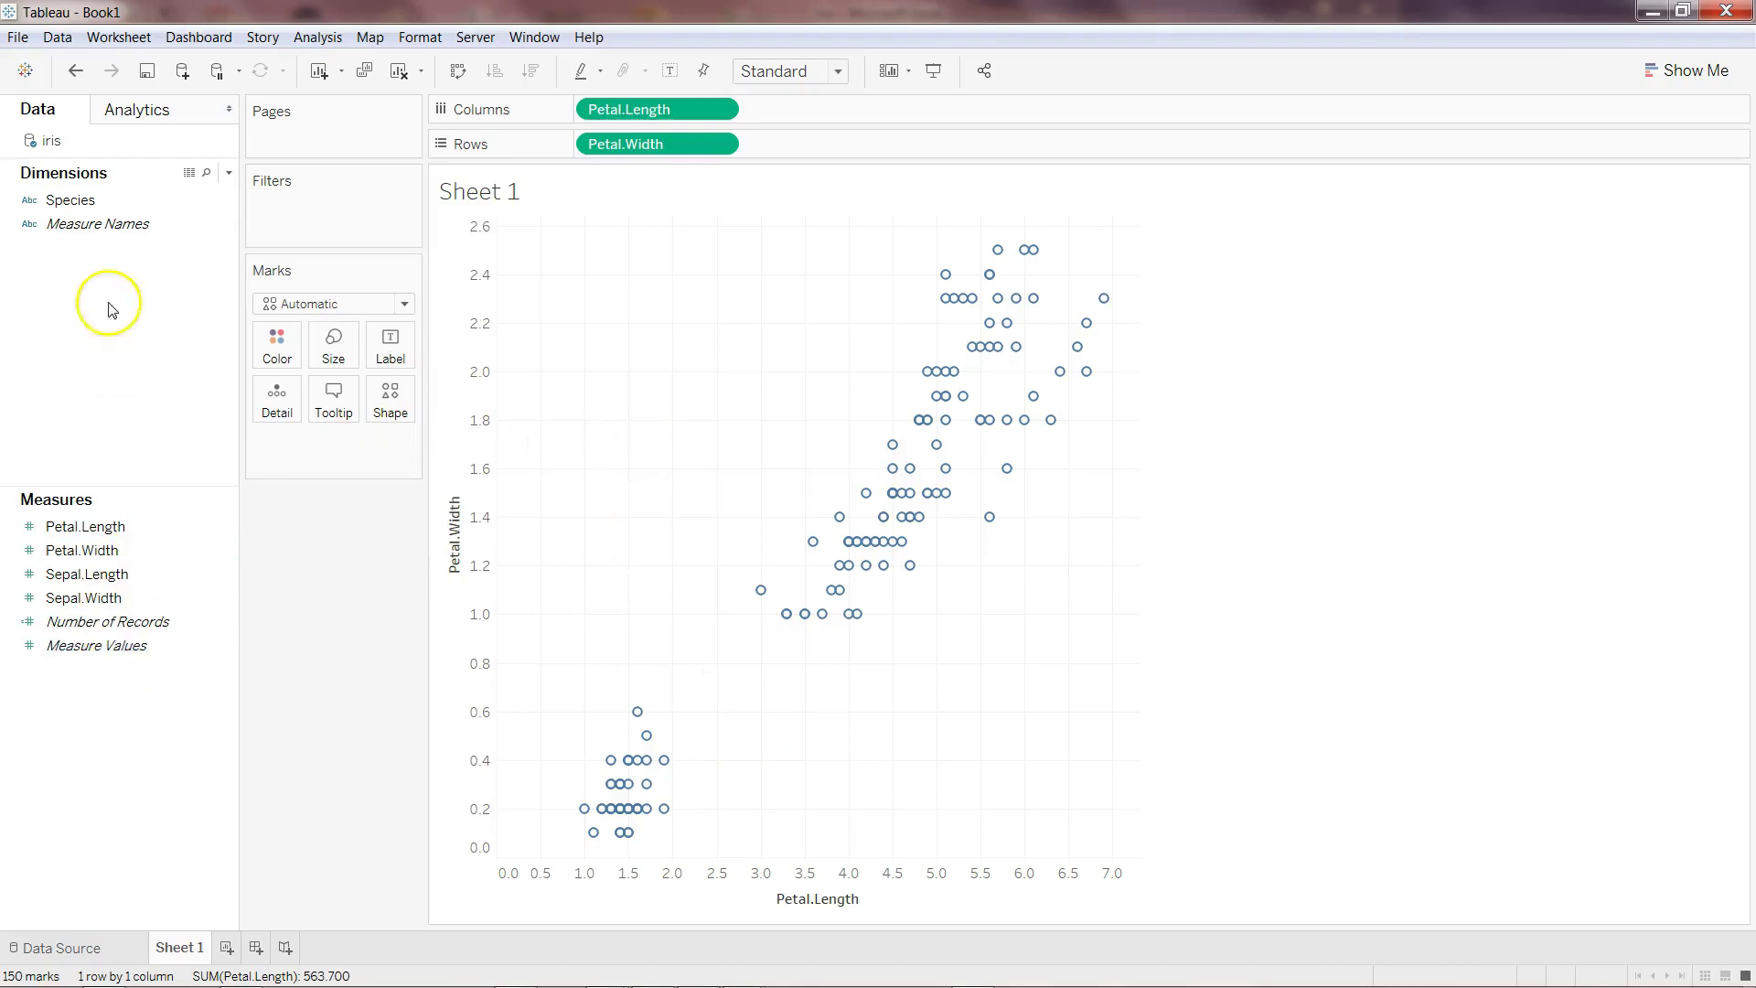
drag(55, 201, 278, 355)
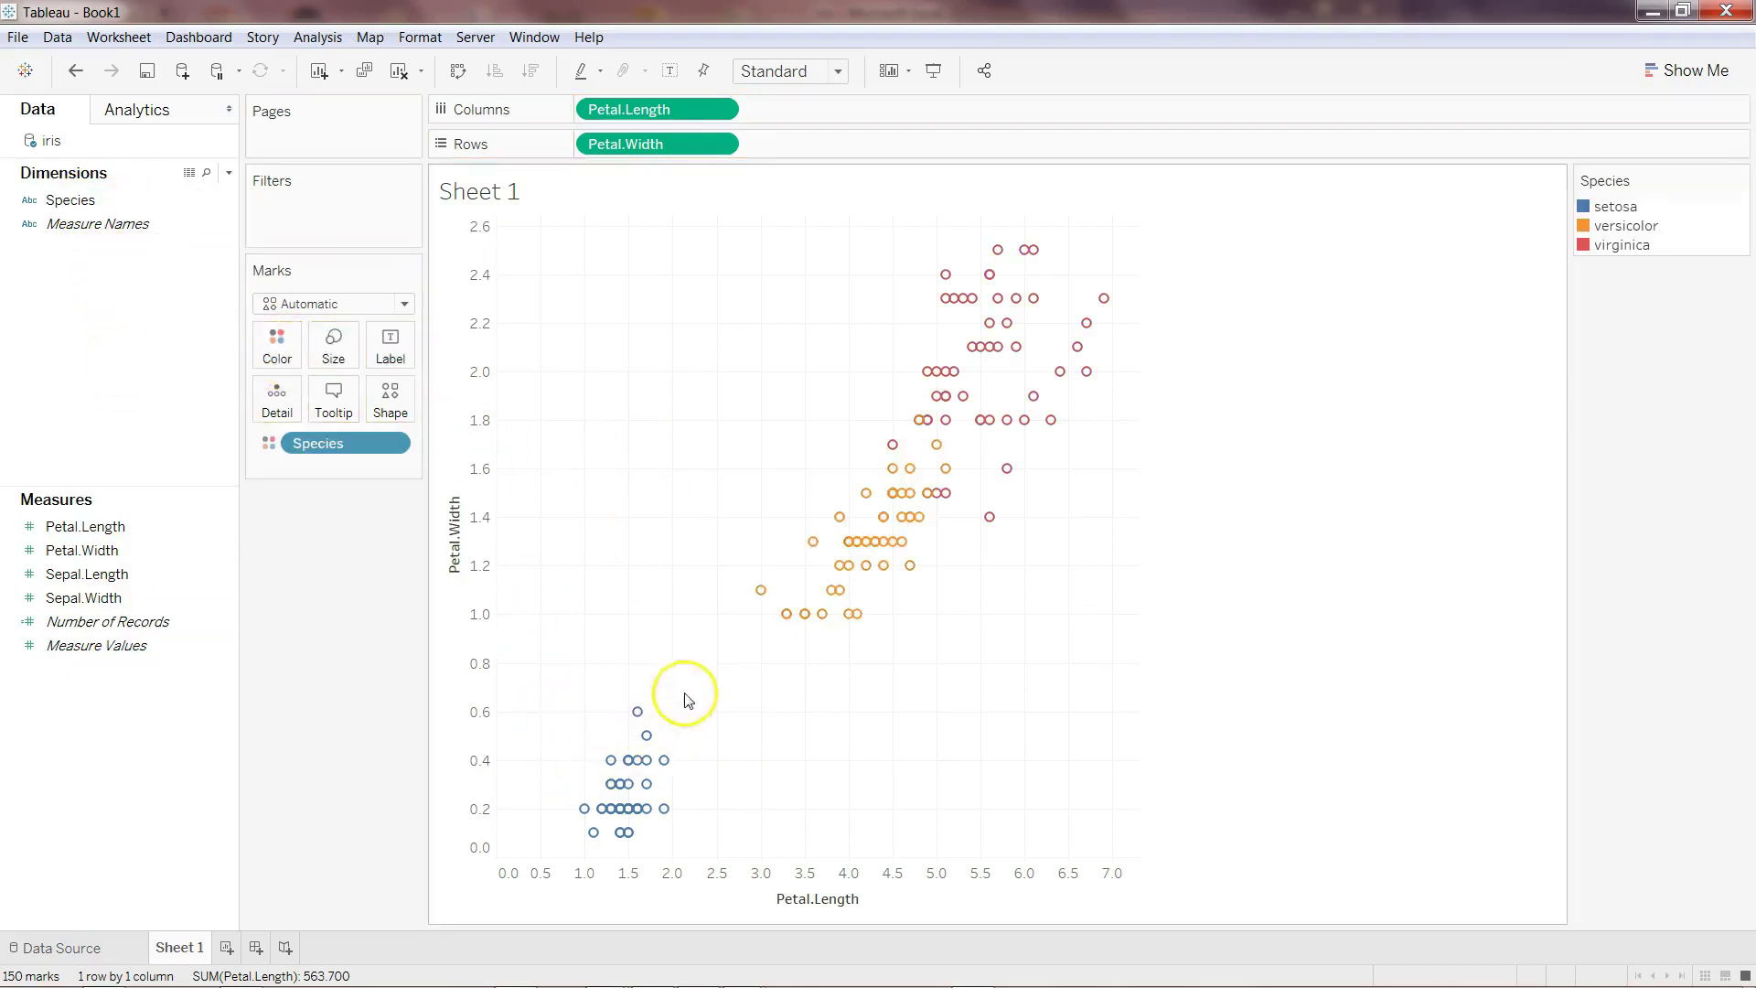
mouse_move(606, 789)
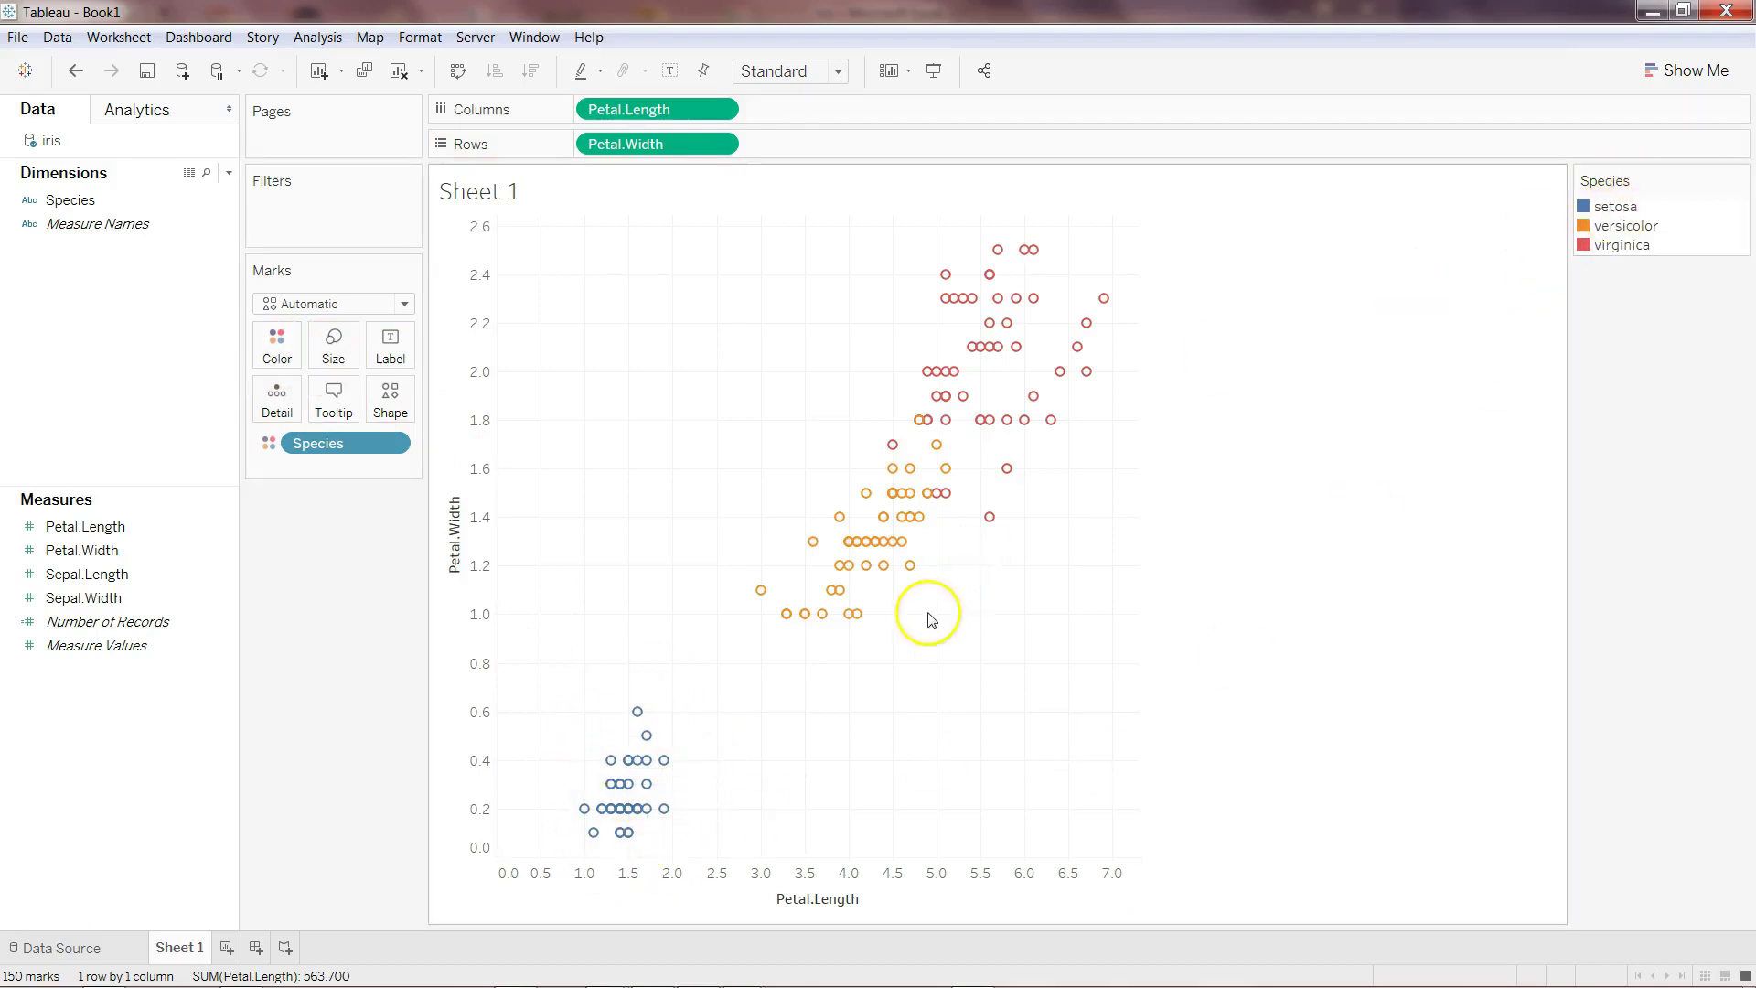
mouse_move(944, 475)
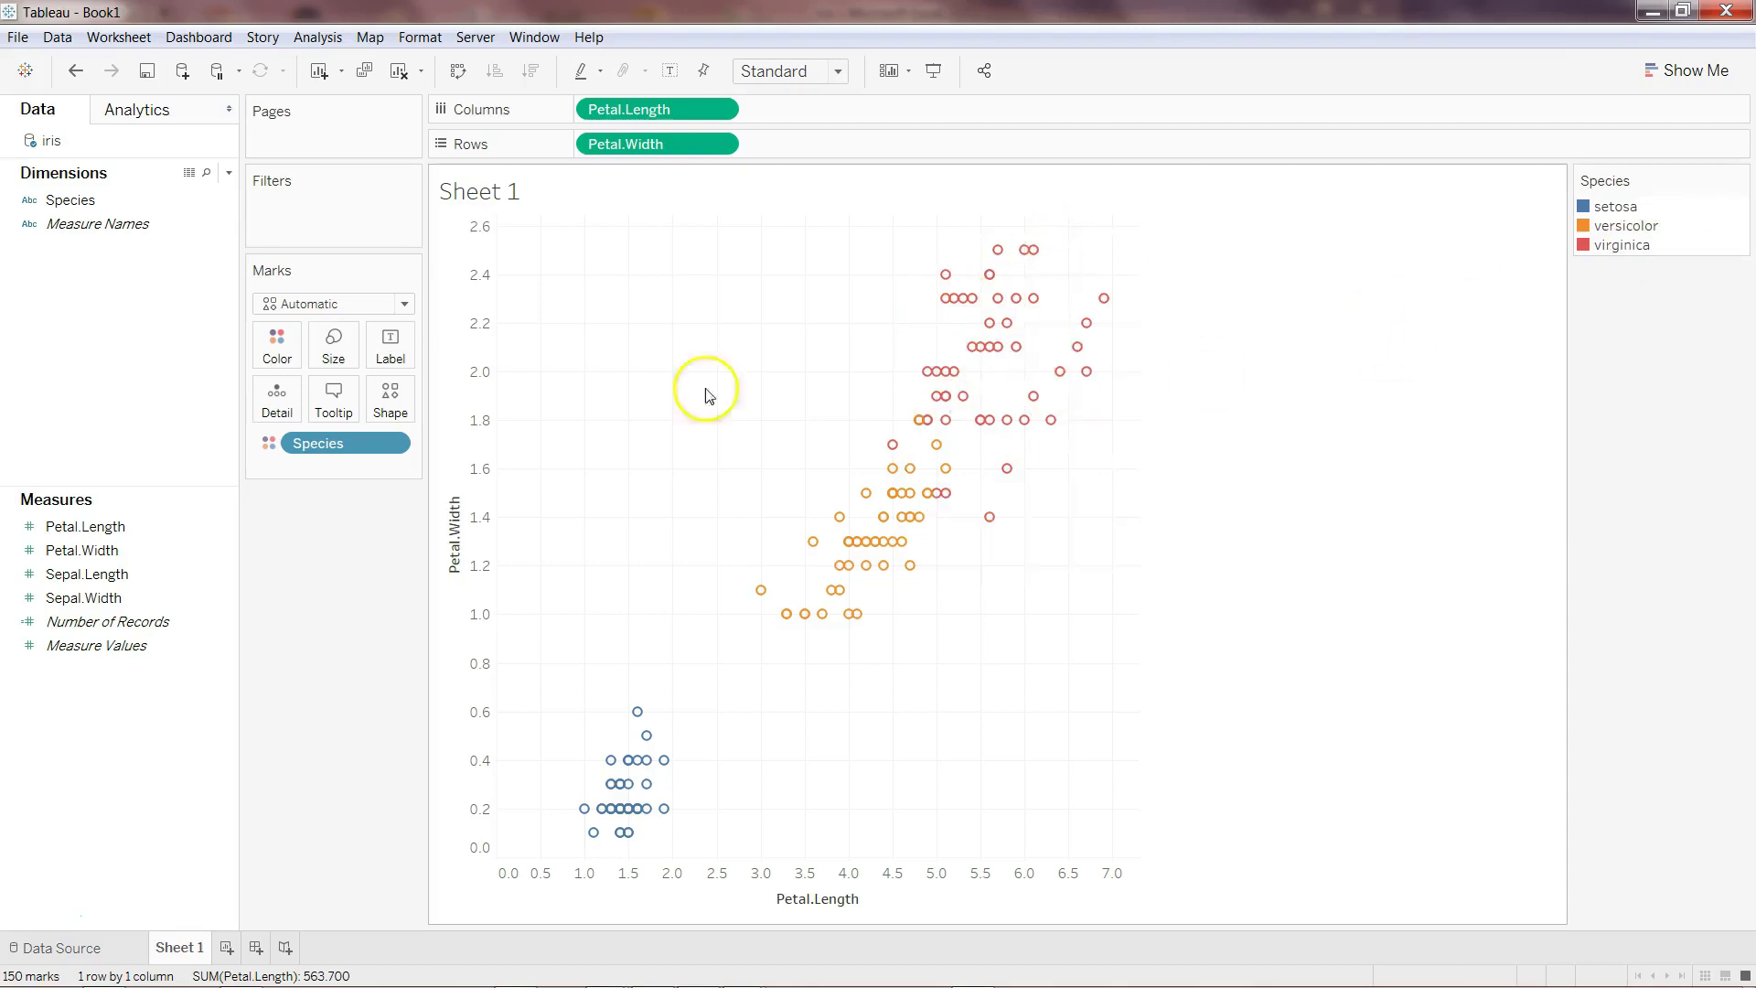
drag(364, 480, 172, 784)
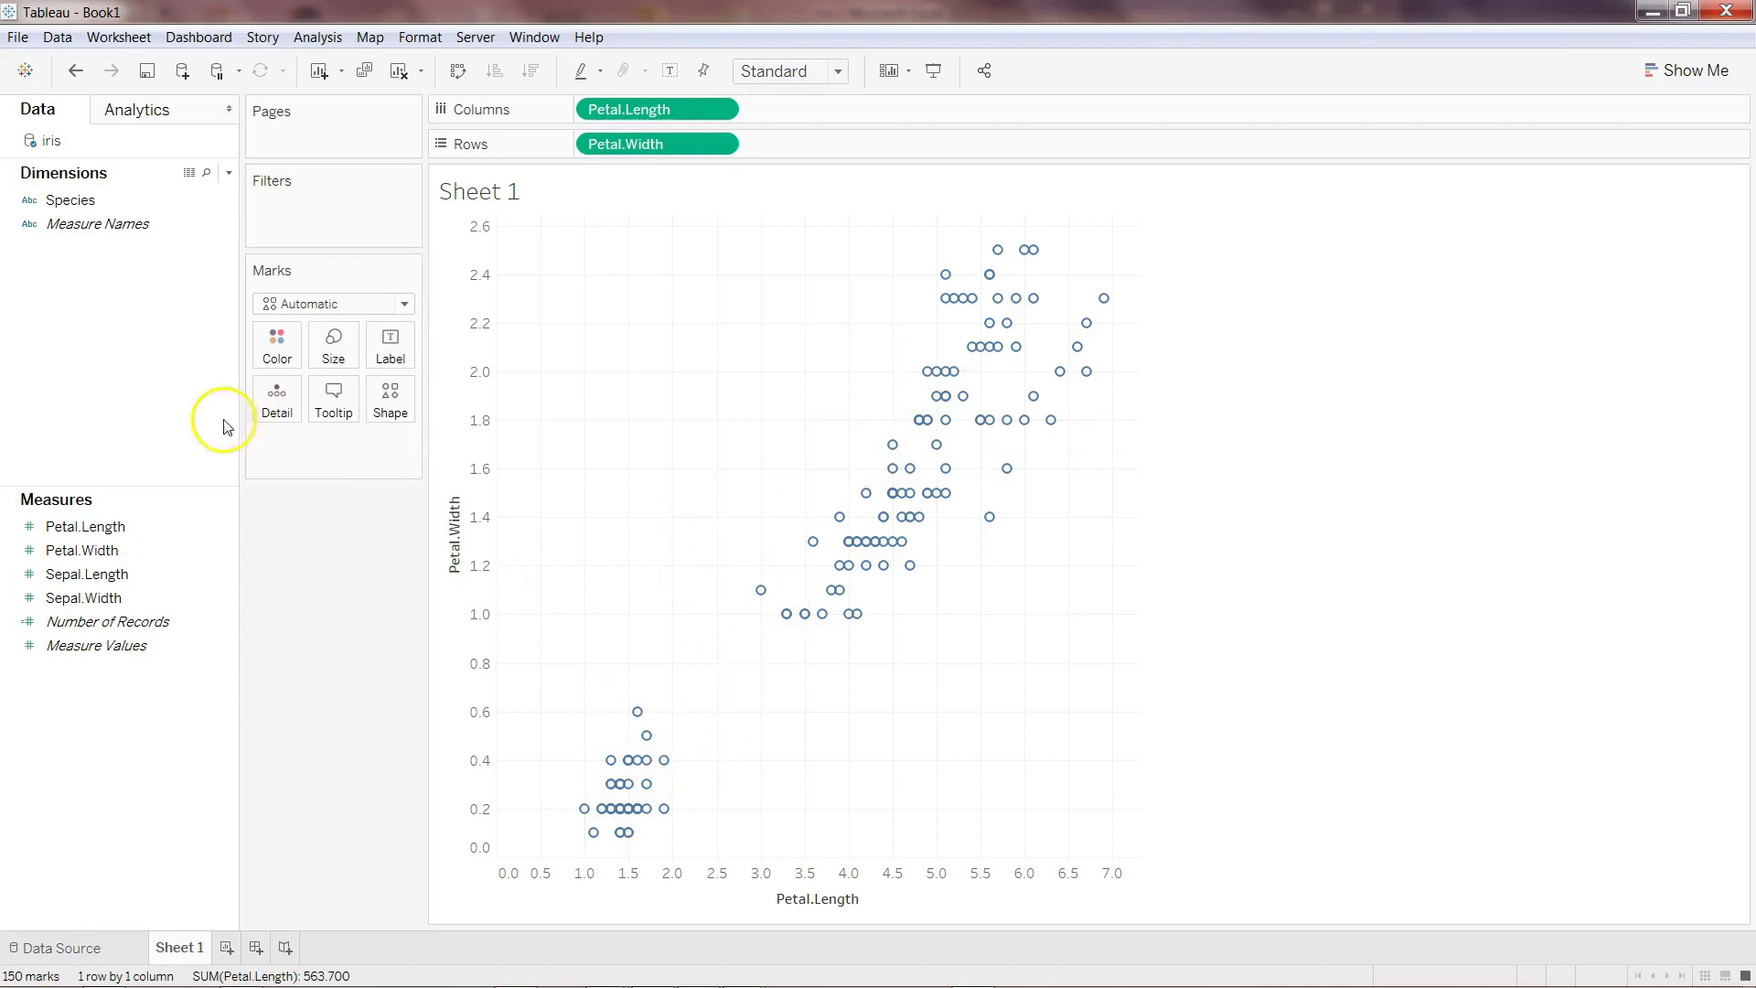
- Add a Cluster model to the scatter plot using Petal.Length and Petal.Width with the automatic number of clusters
click(171, 117)
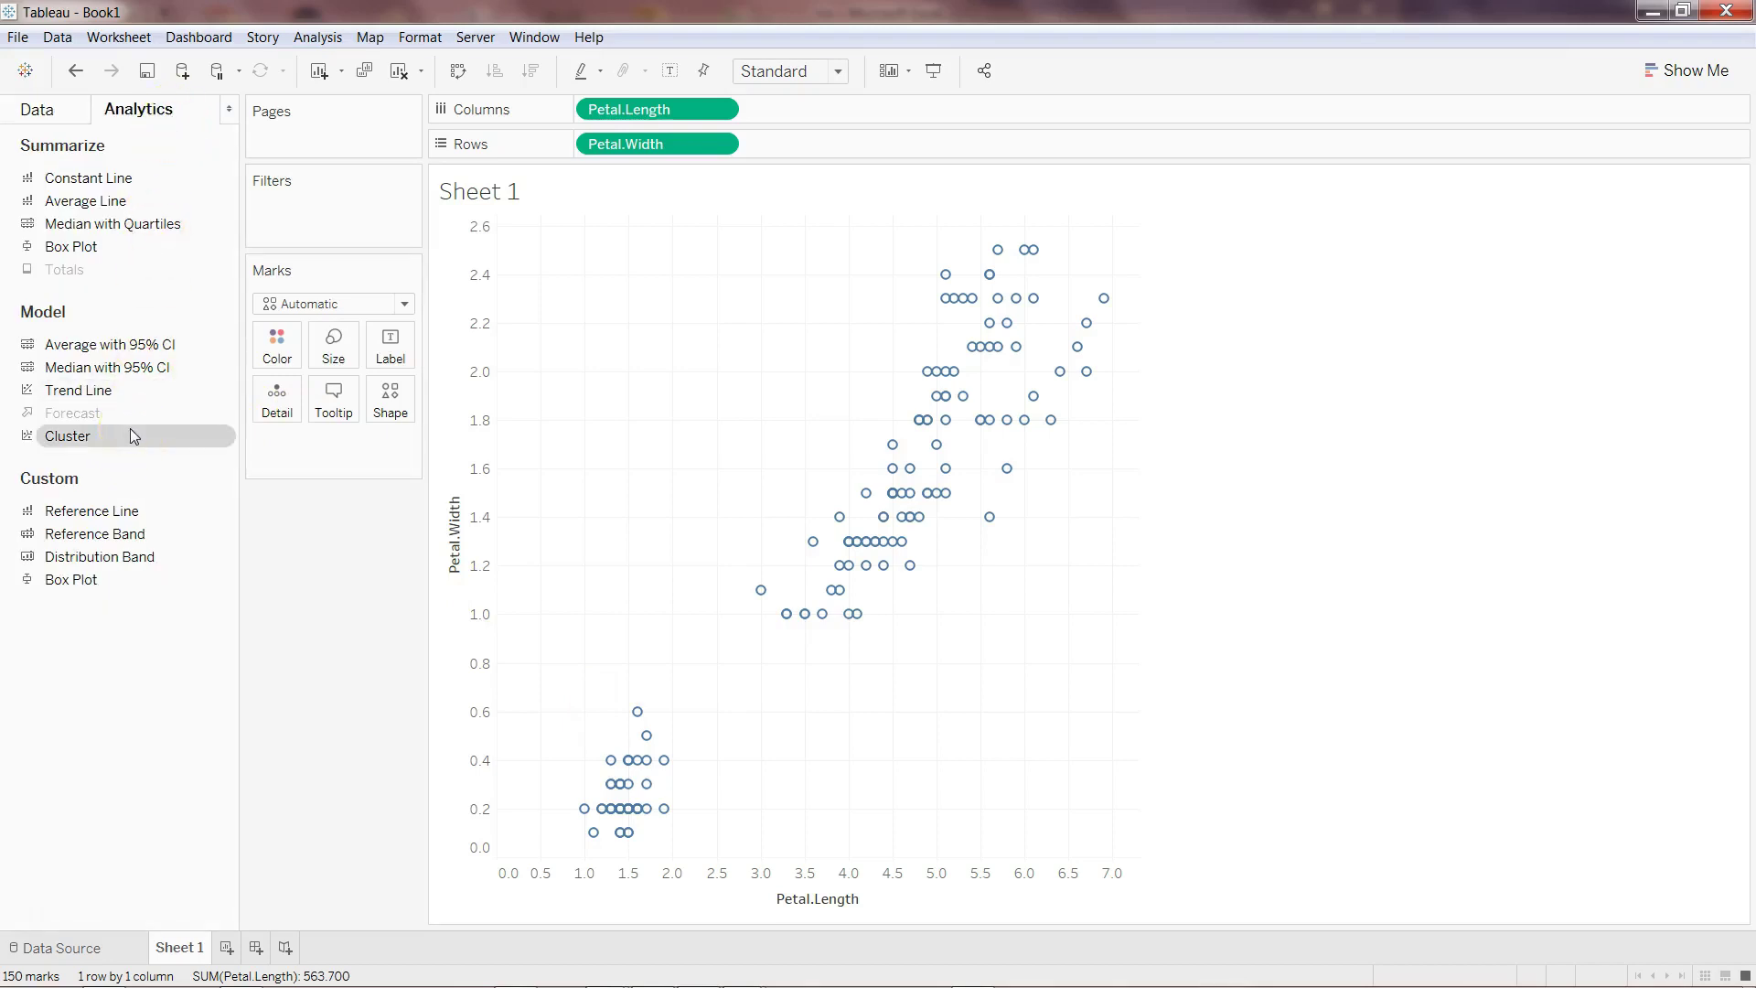
drag(131, 432, 602, 260)
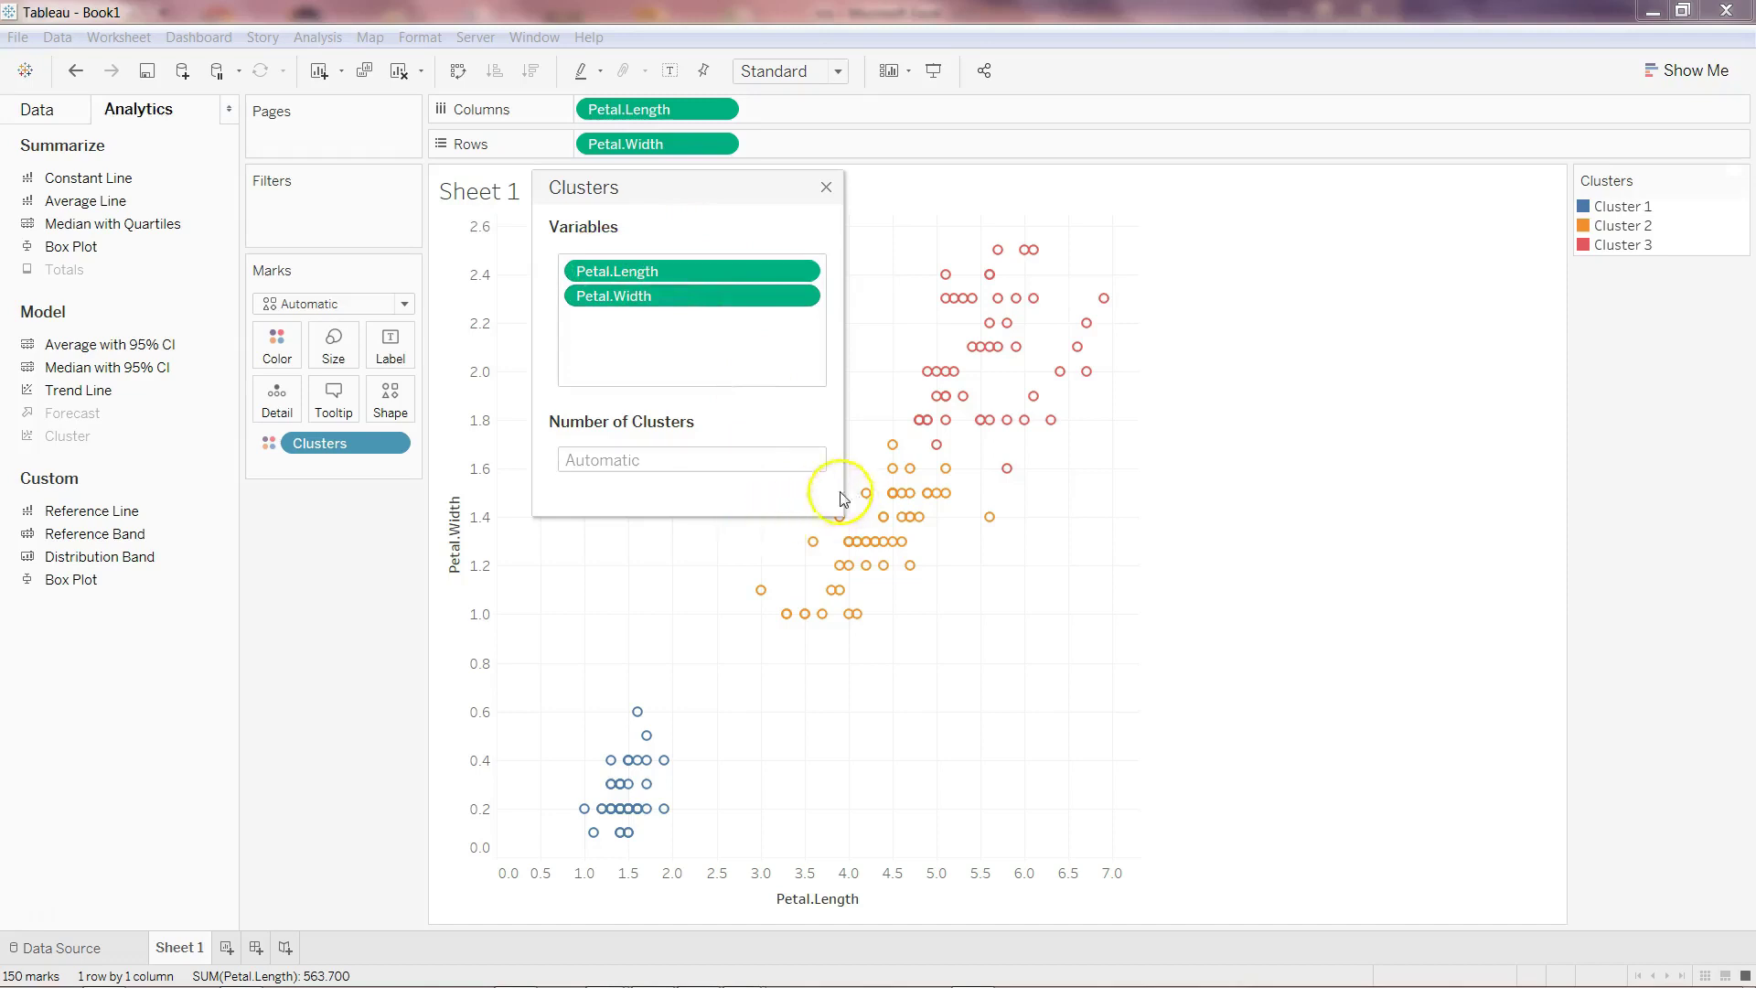
click(826, 190)
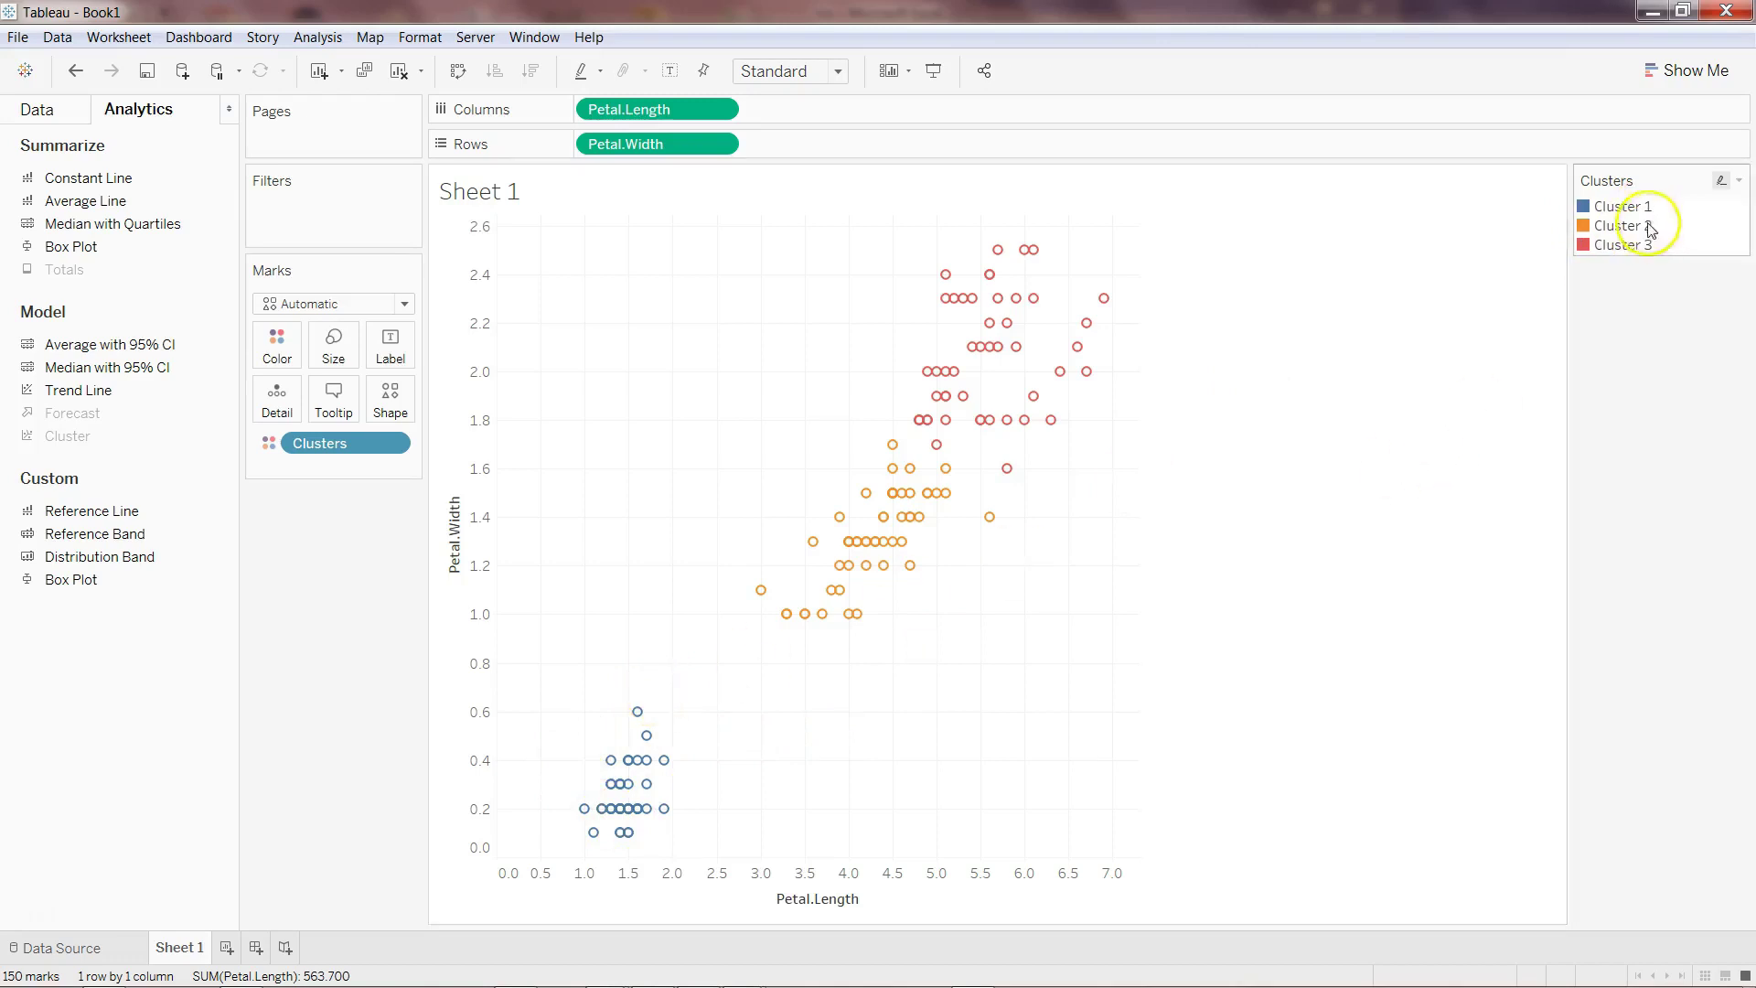
- Inspect individual points in the scatter plot for their cluster, petal length and petal width, especially between Cluster 2 and Cluster 3
mouse_move(1006, 439)
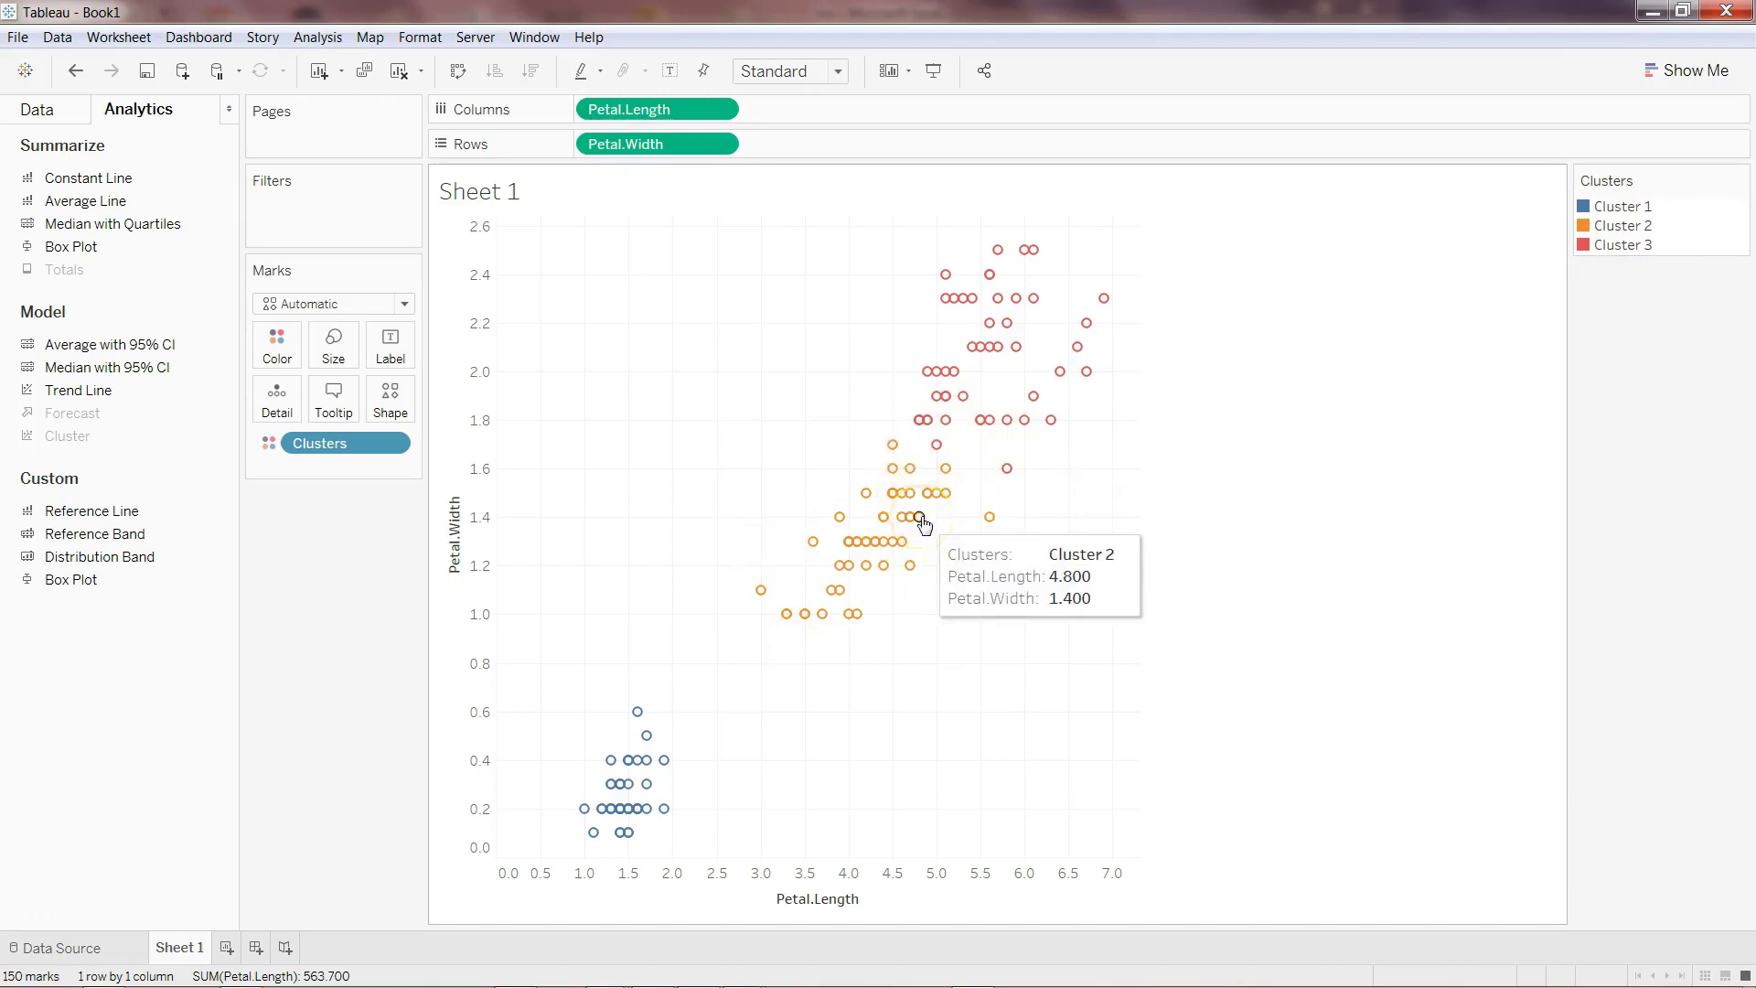
click(946, 497)
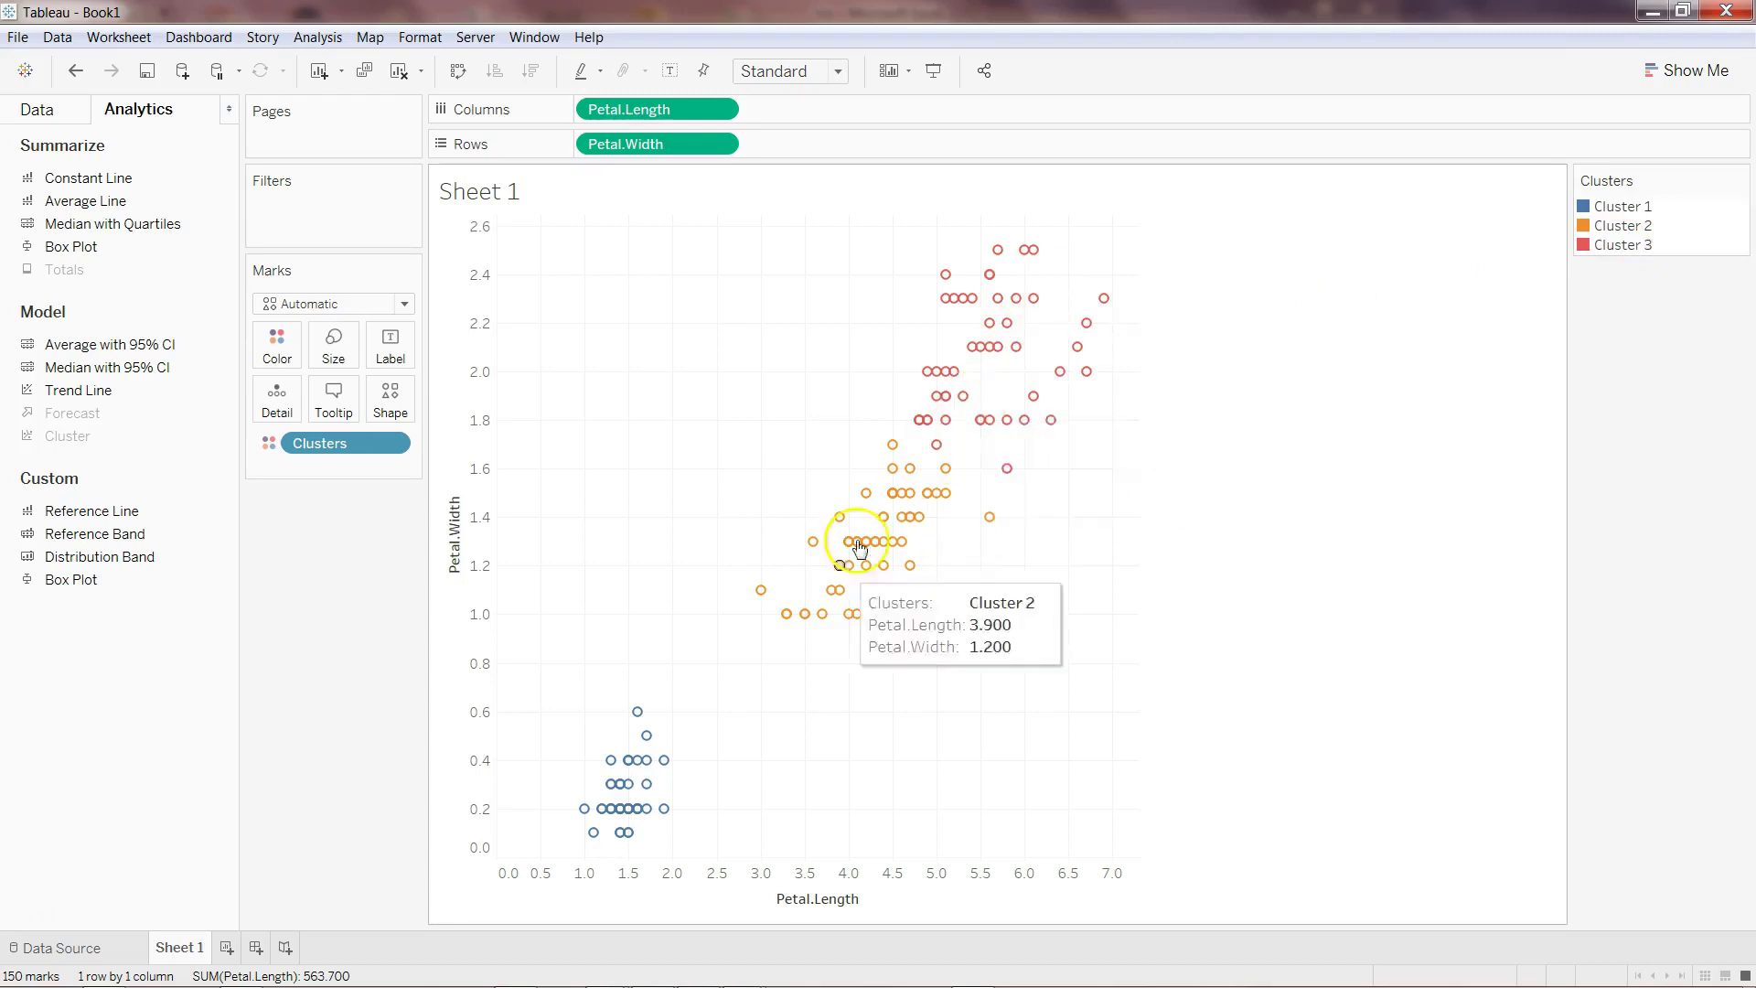
mouse_move(804, 625)
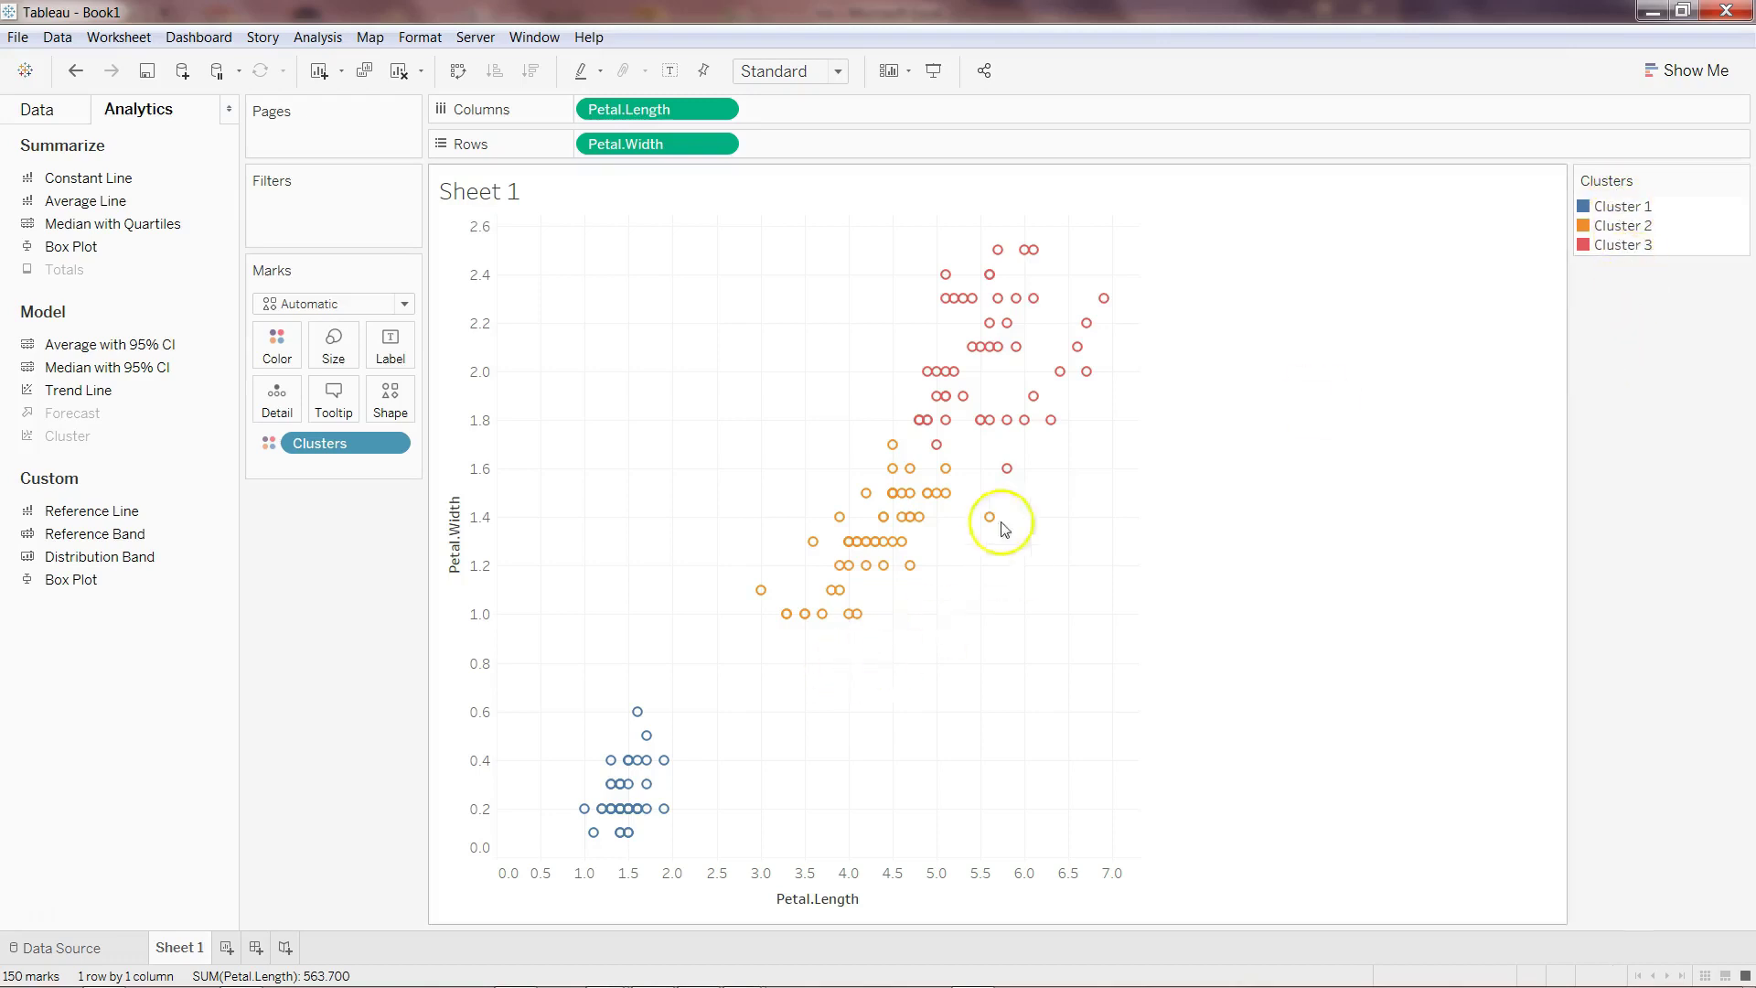
mouse_move(880, 496)
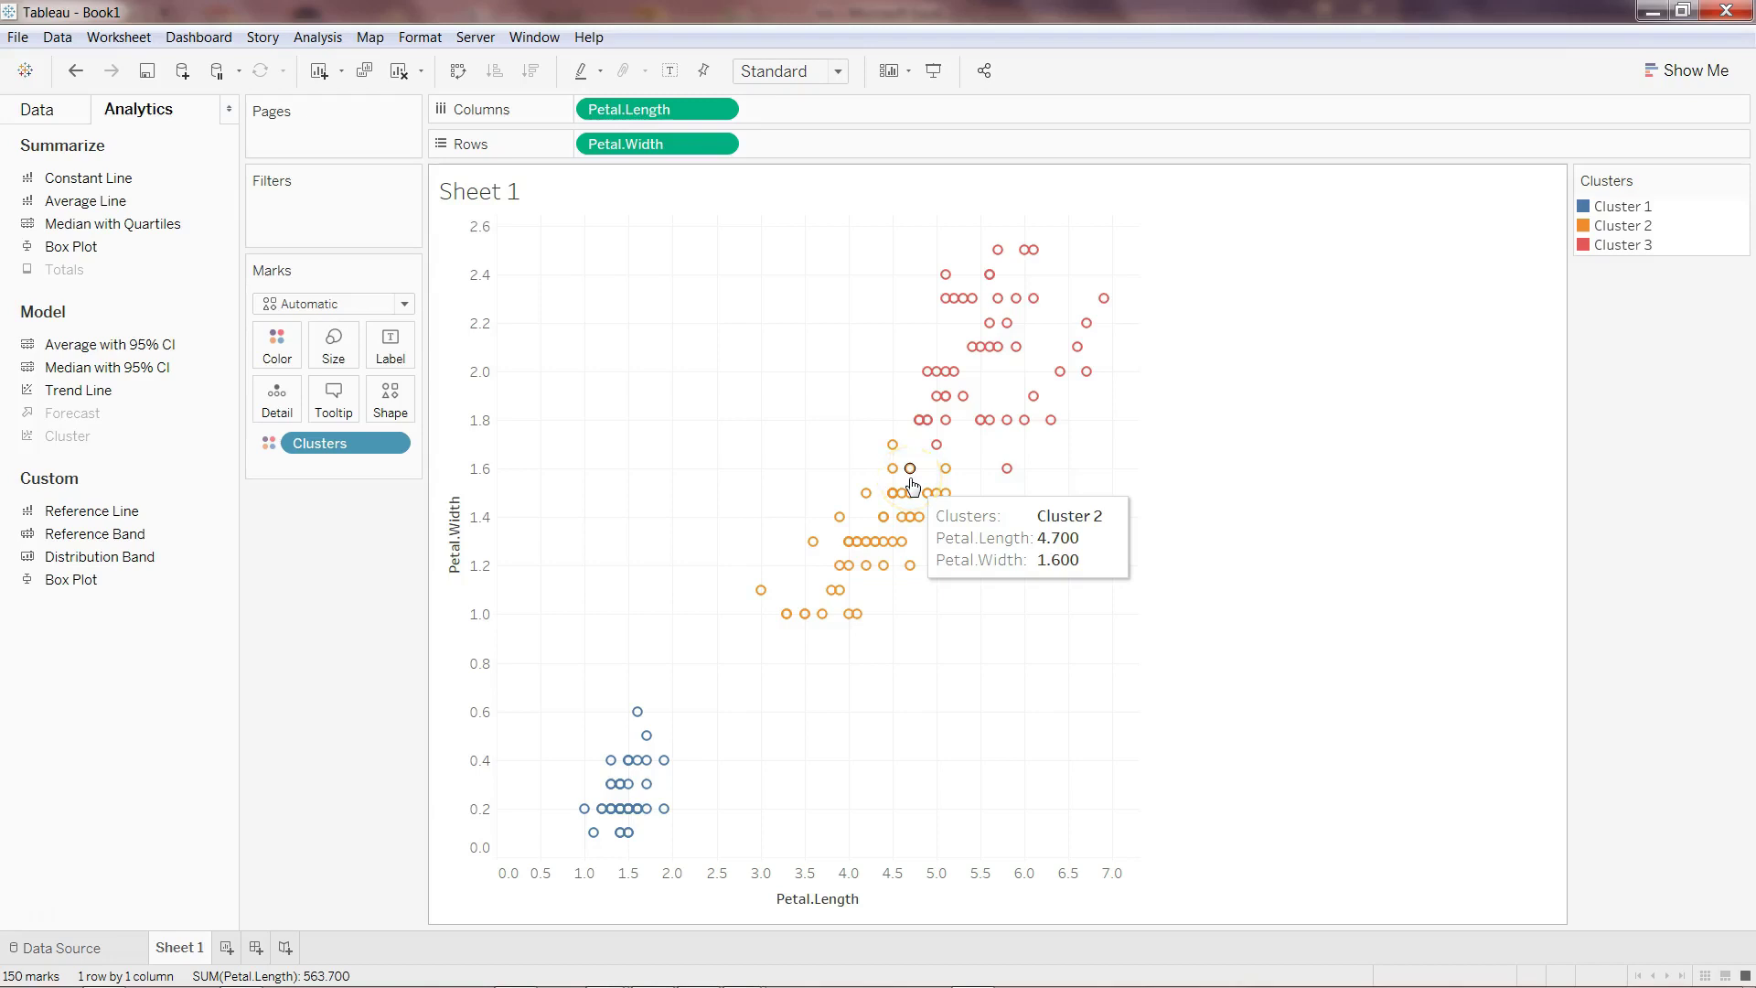
mouse_move(936, 460)
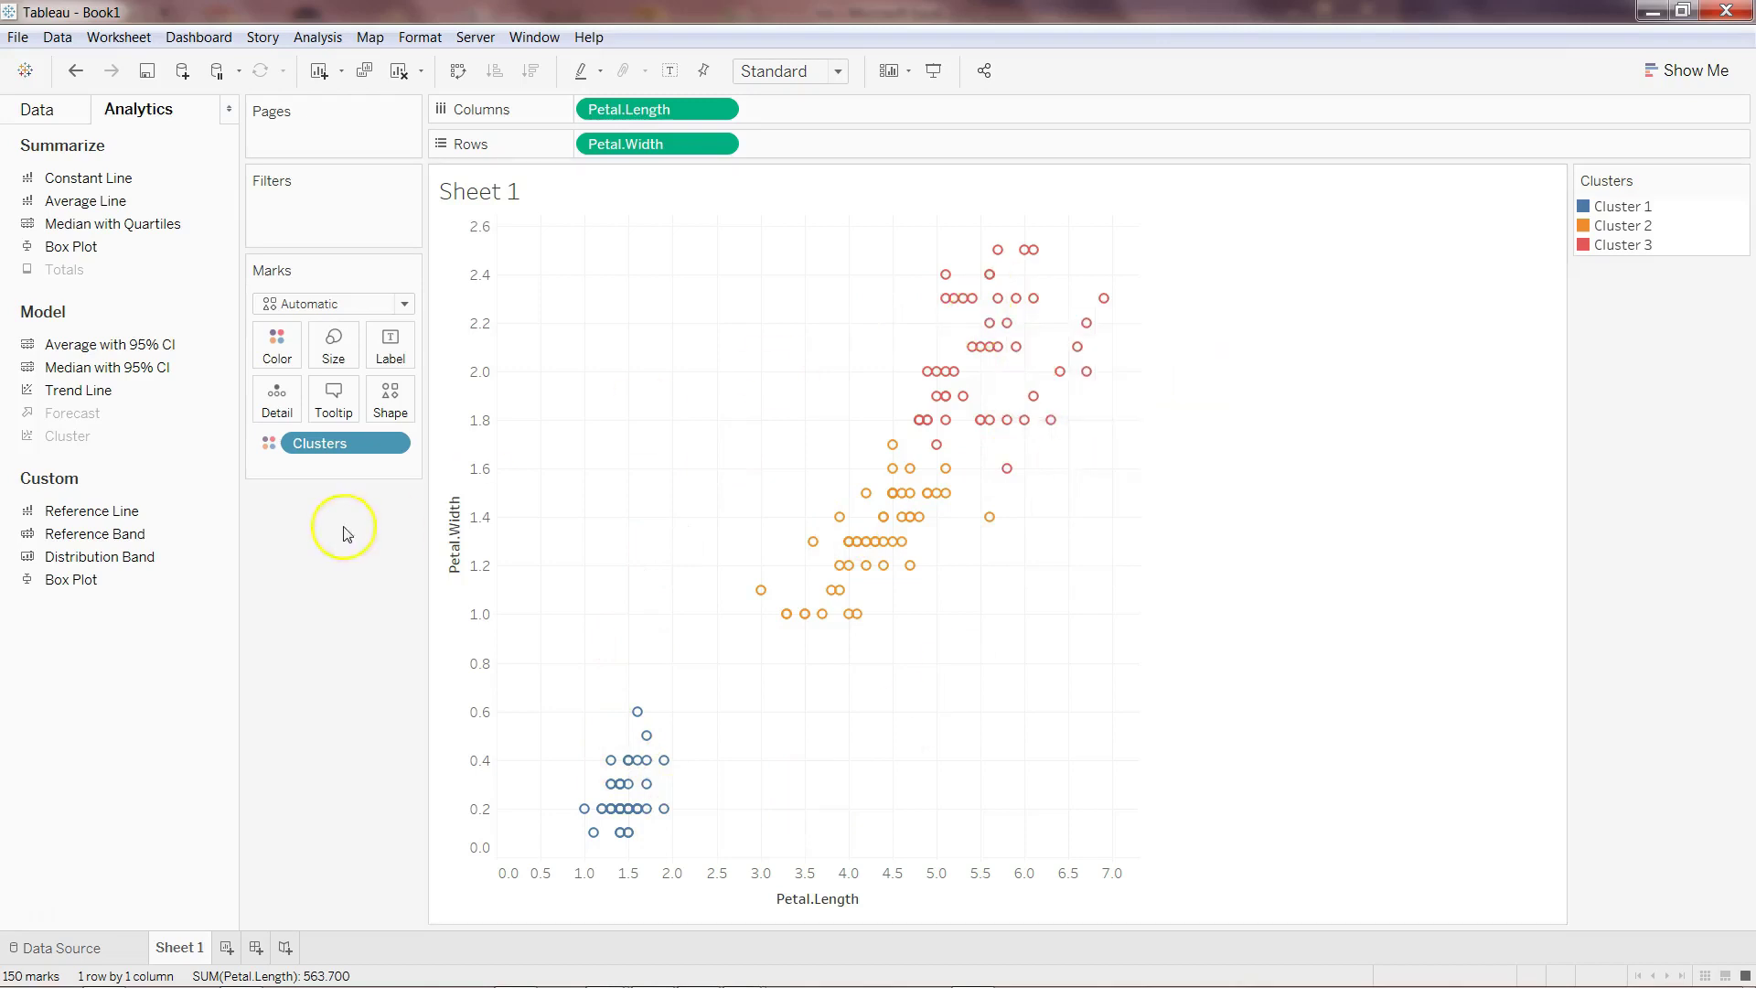
- Save the Clusters result from the marks as a reusable field among the Dimensions
click(393, 444)
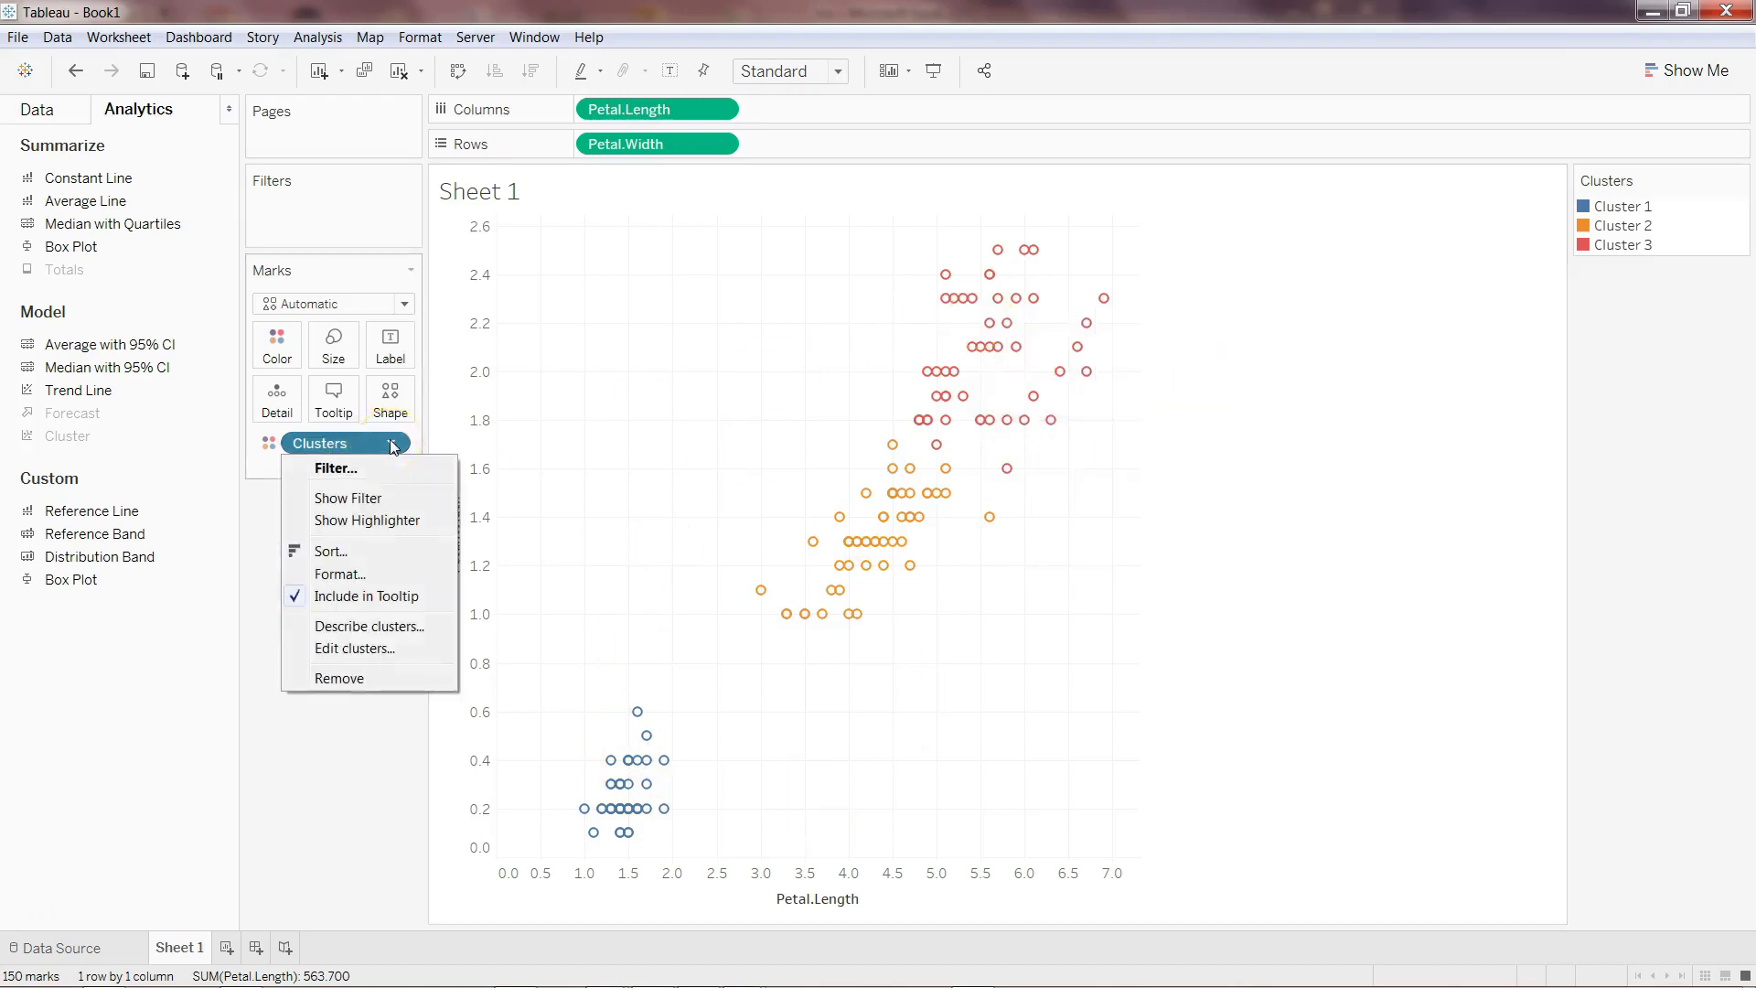
click(372, 445)
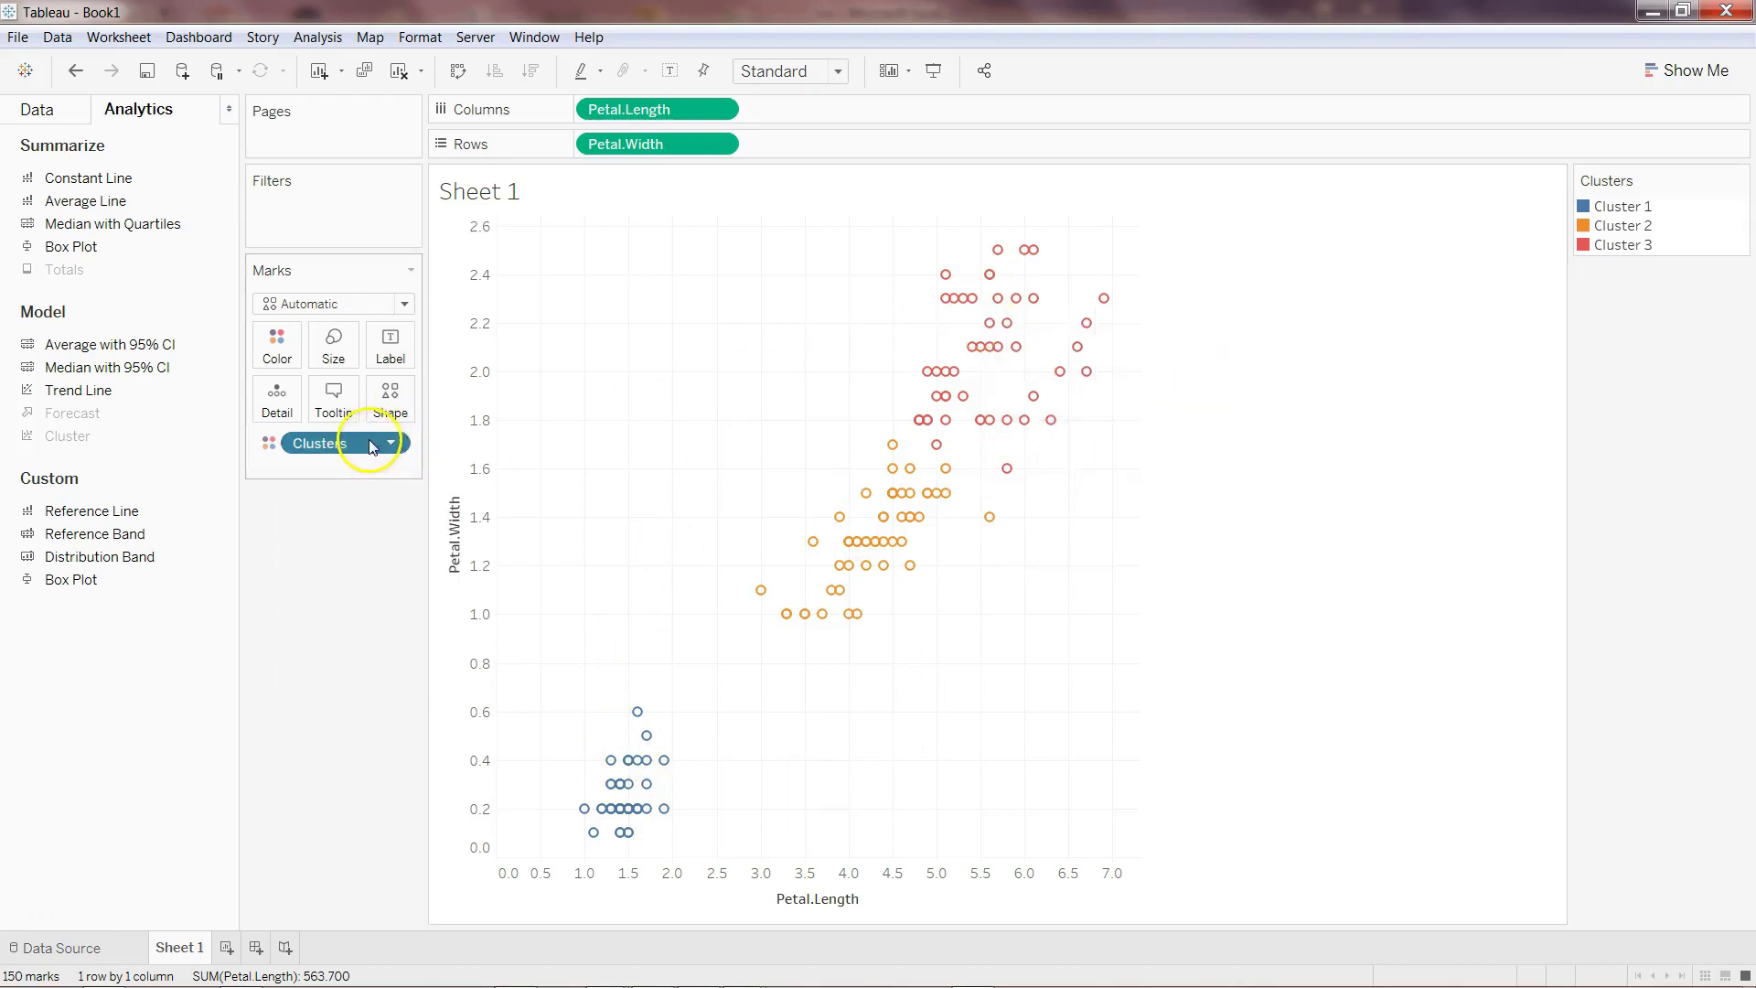
click(48, 110)
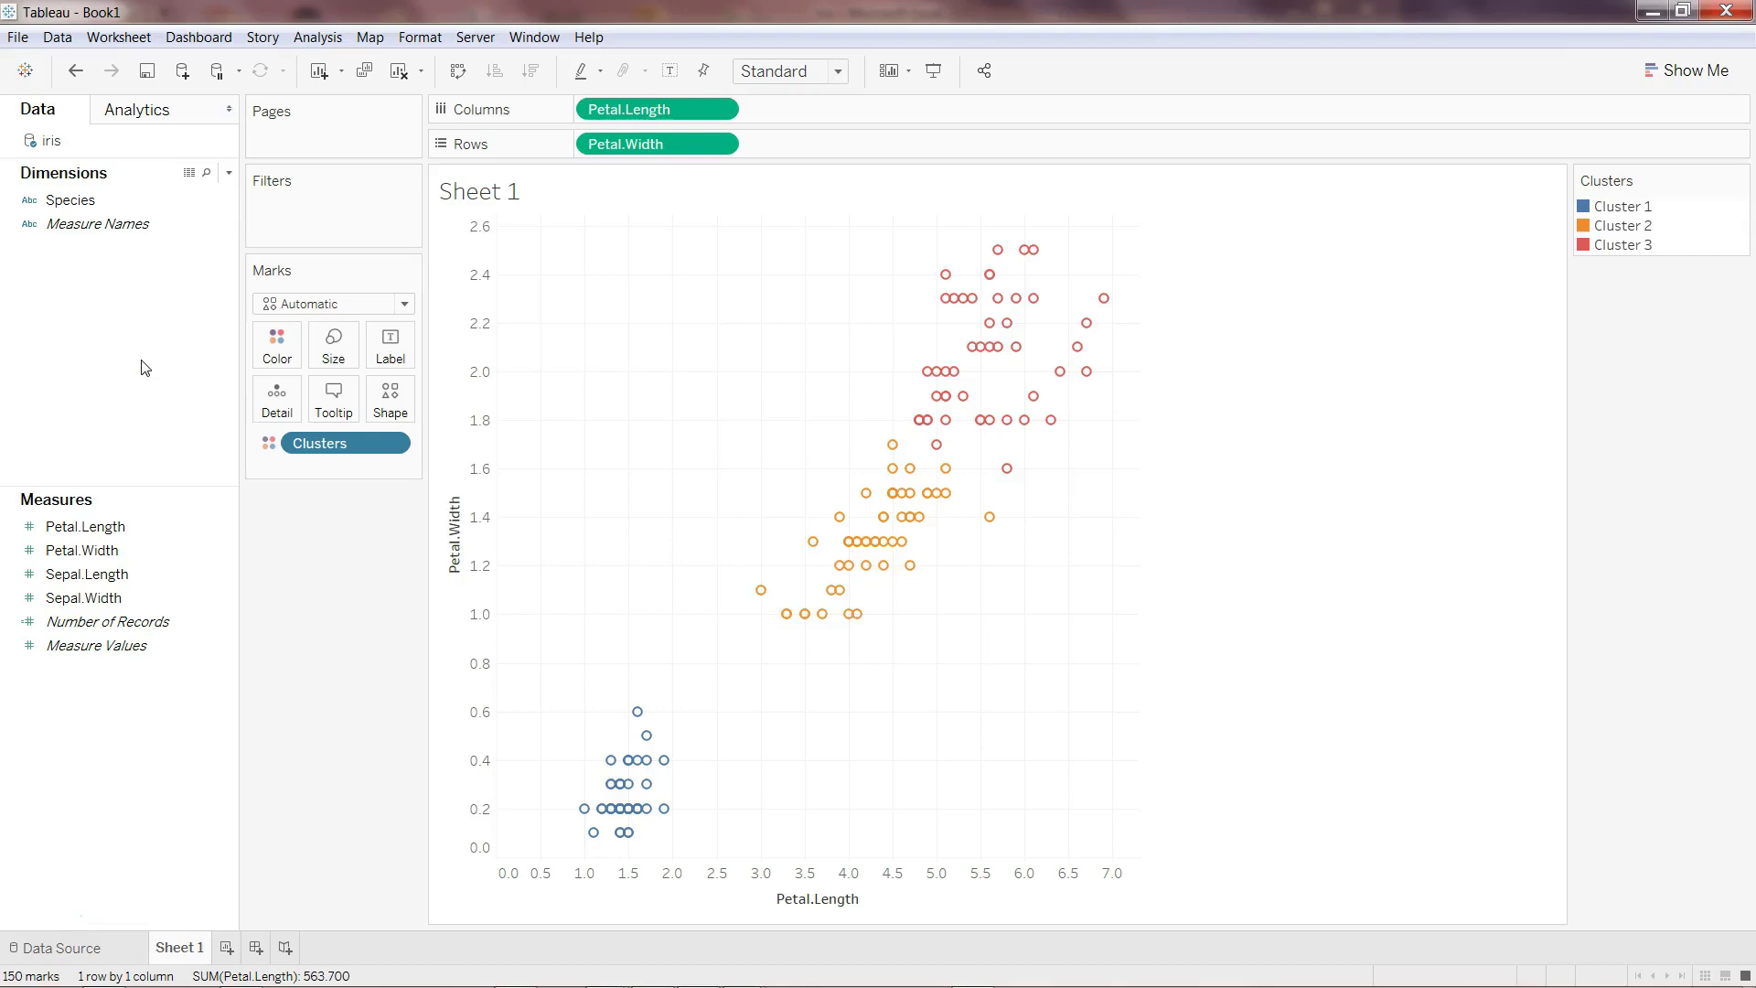
drag(314, 446, 131, 291)
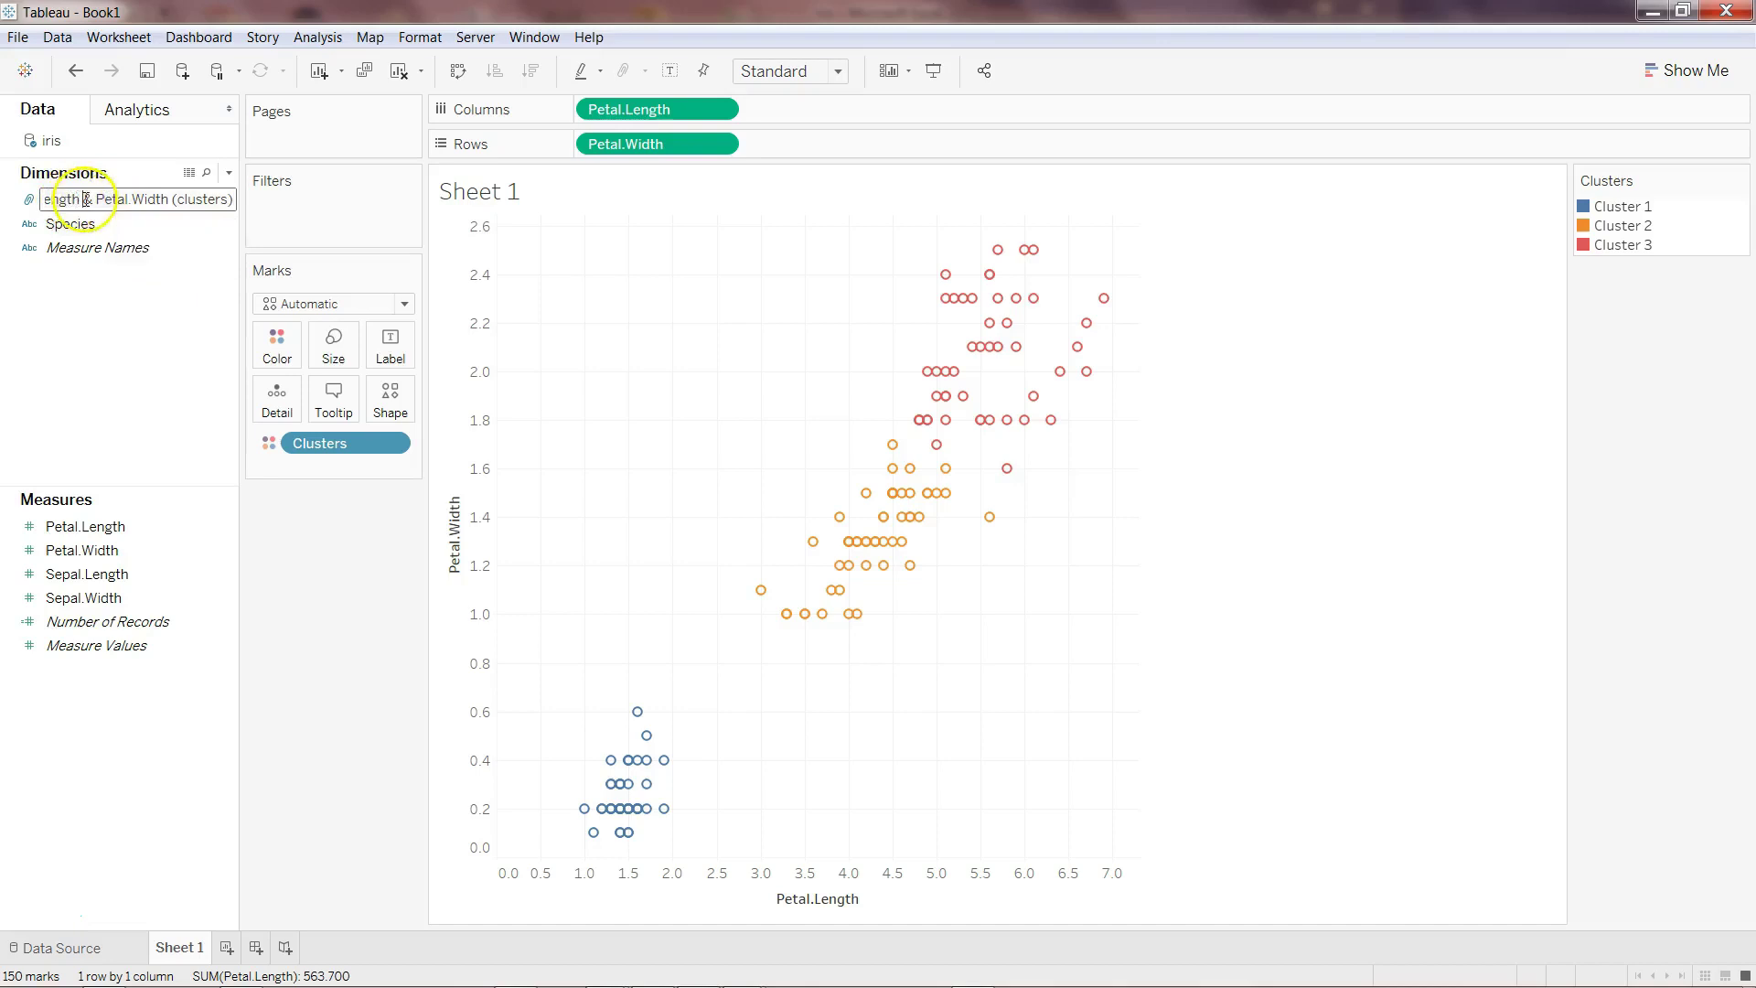
- Name the new cluster field Species Cluster
key(Home)
key(End)
key(Home)
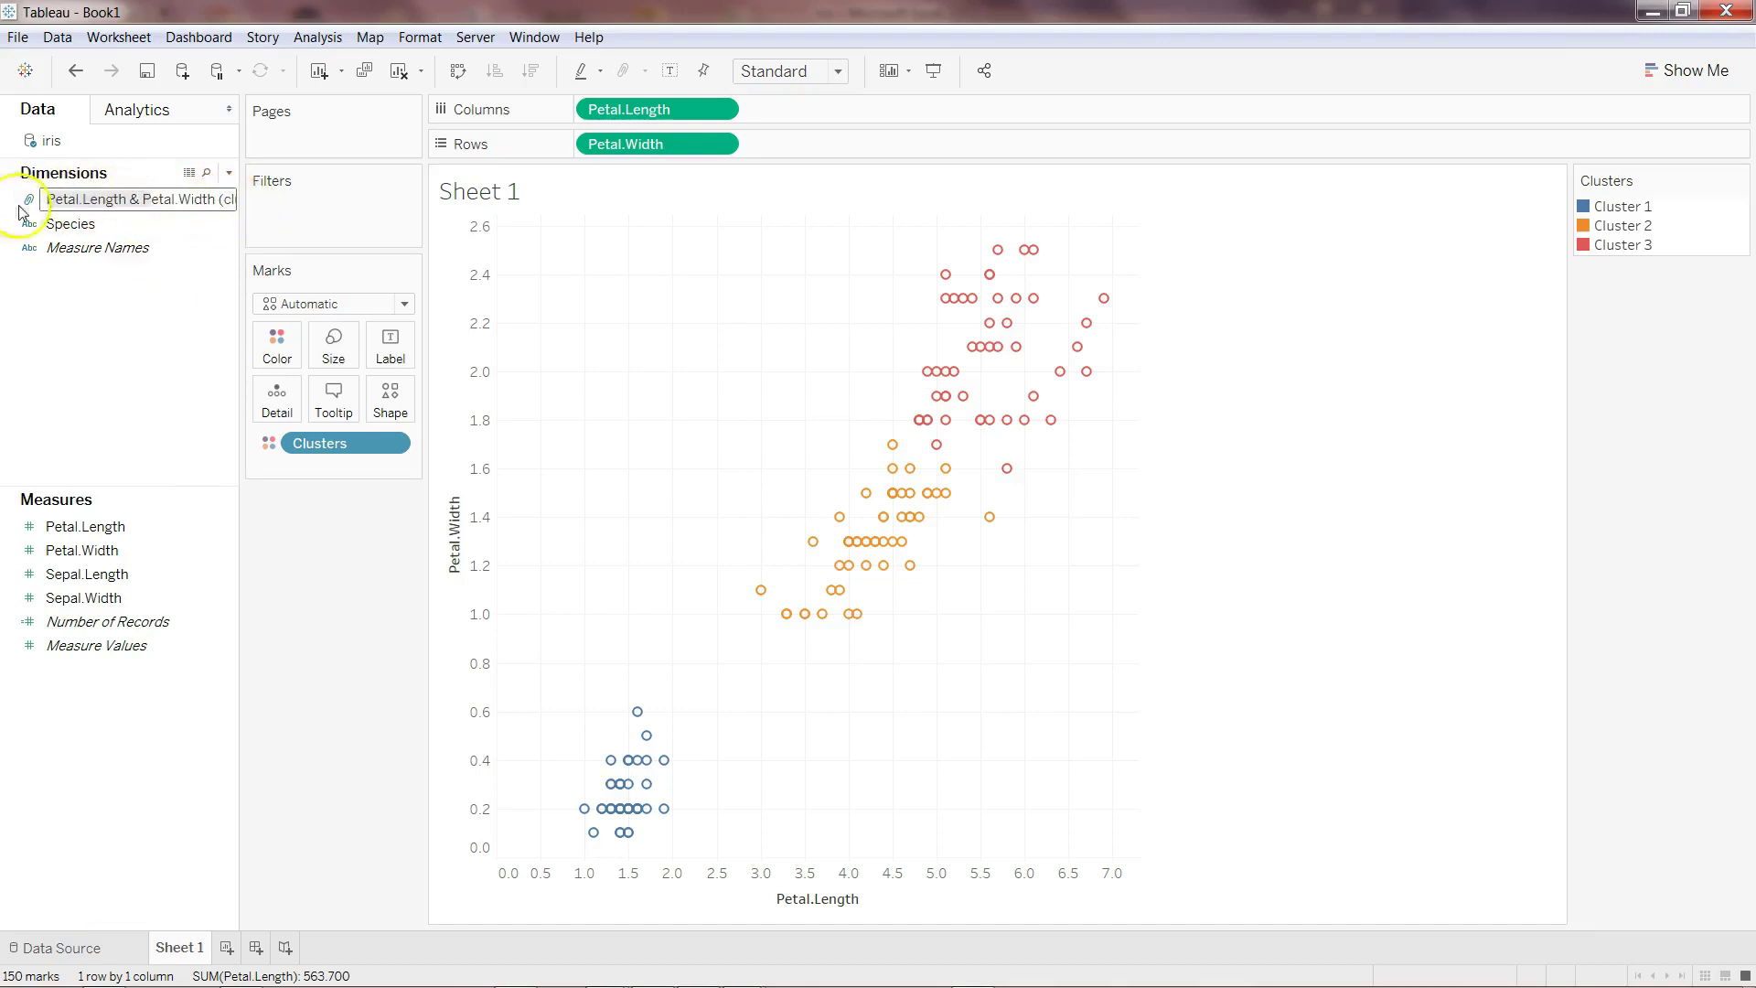
click(62, 243)
key(End)
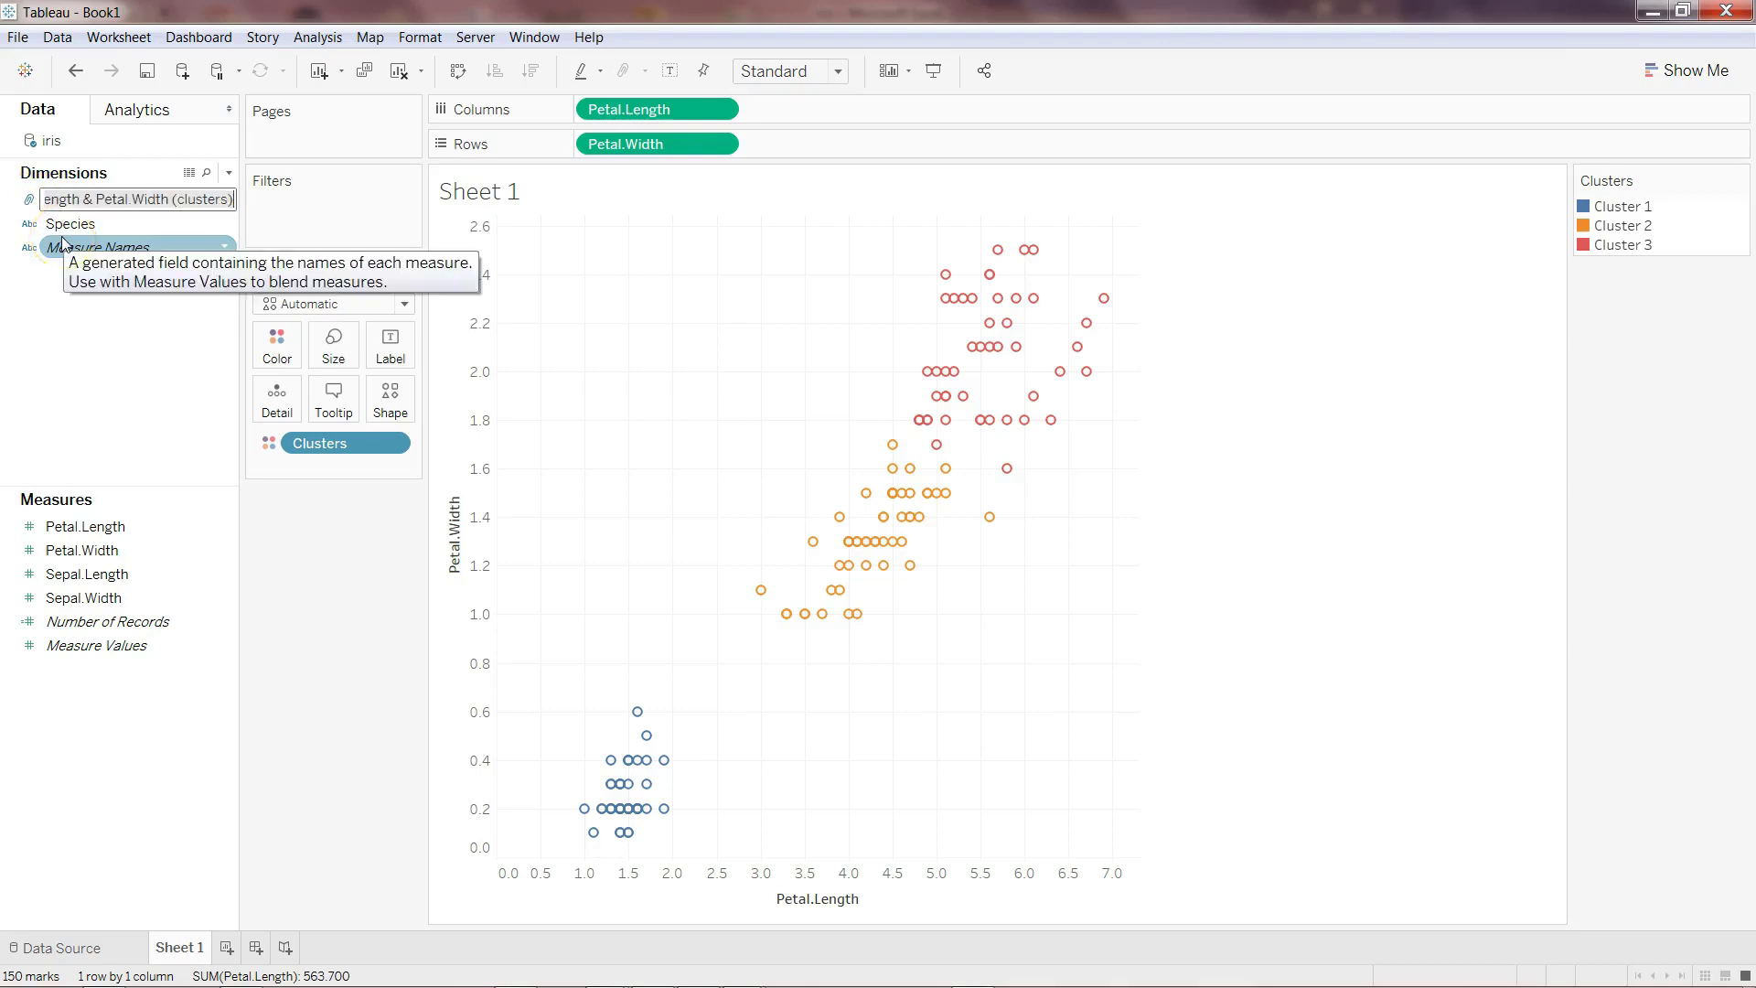
key(ctrl+a)
text(Species )
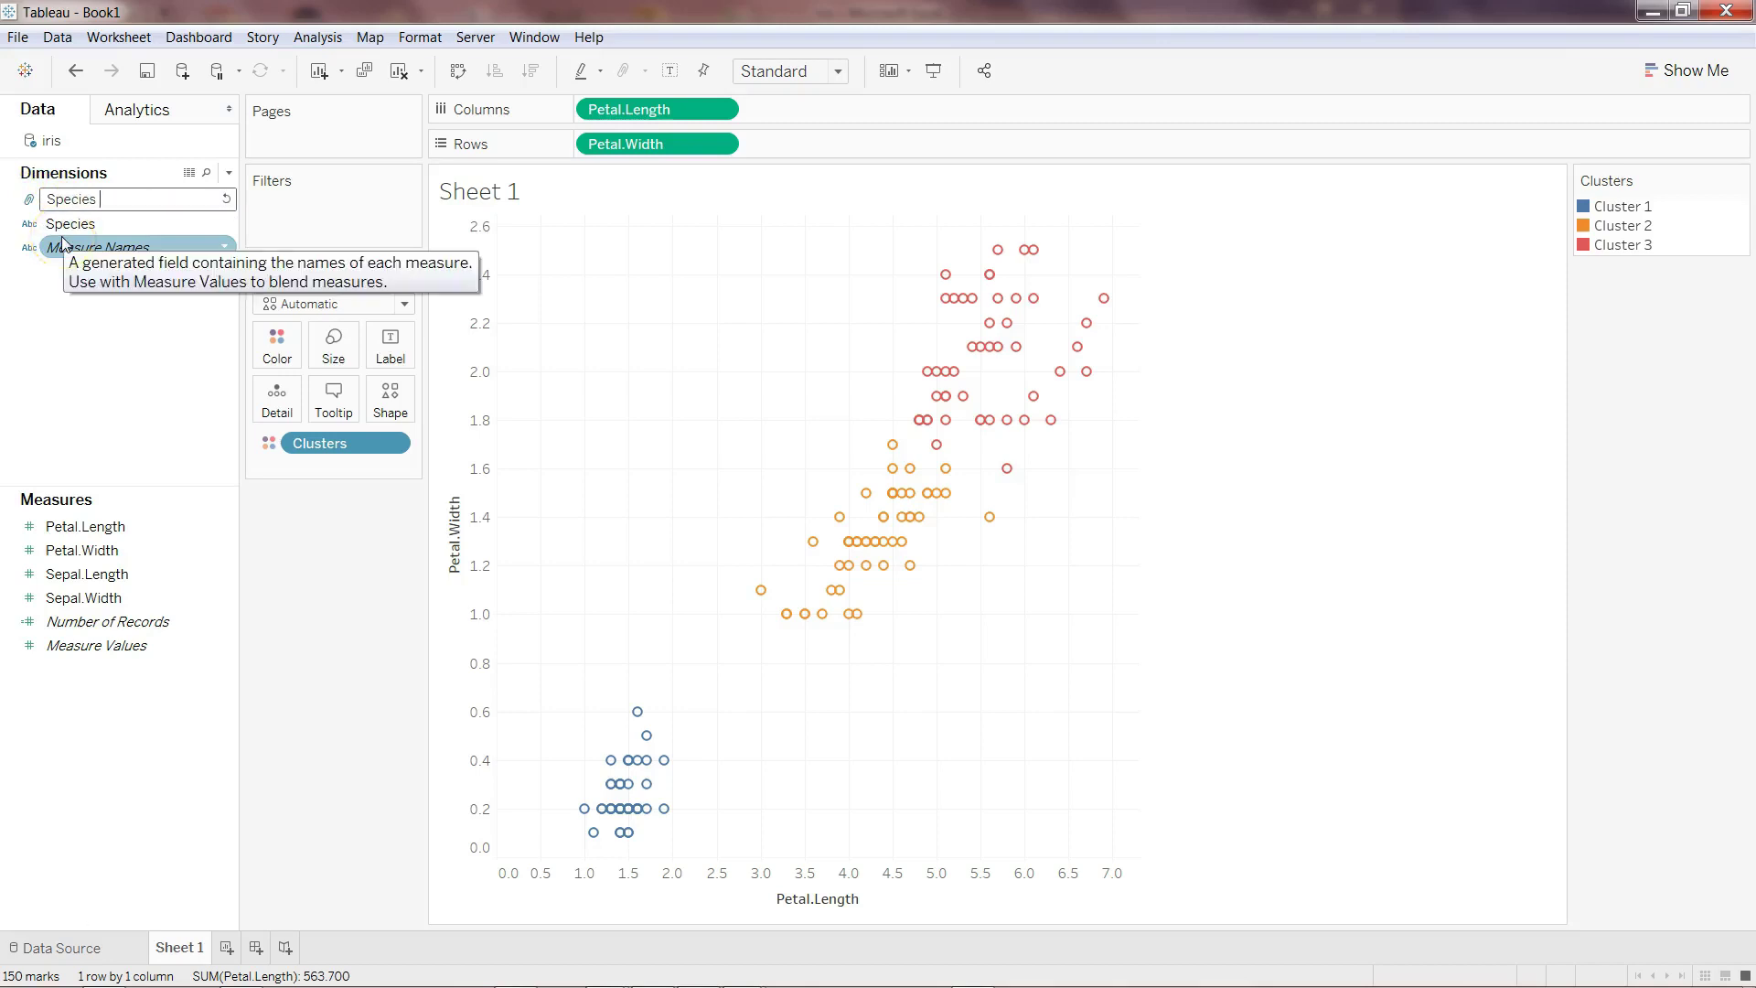
text(Cluster)
key(Return)
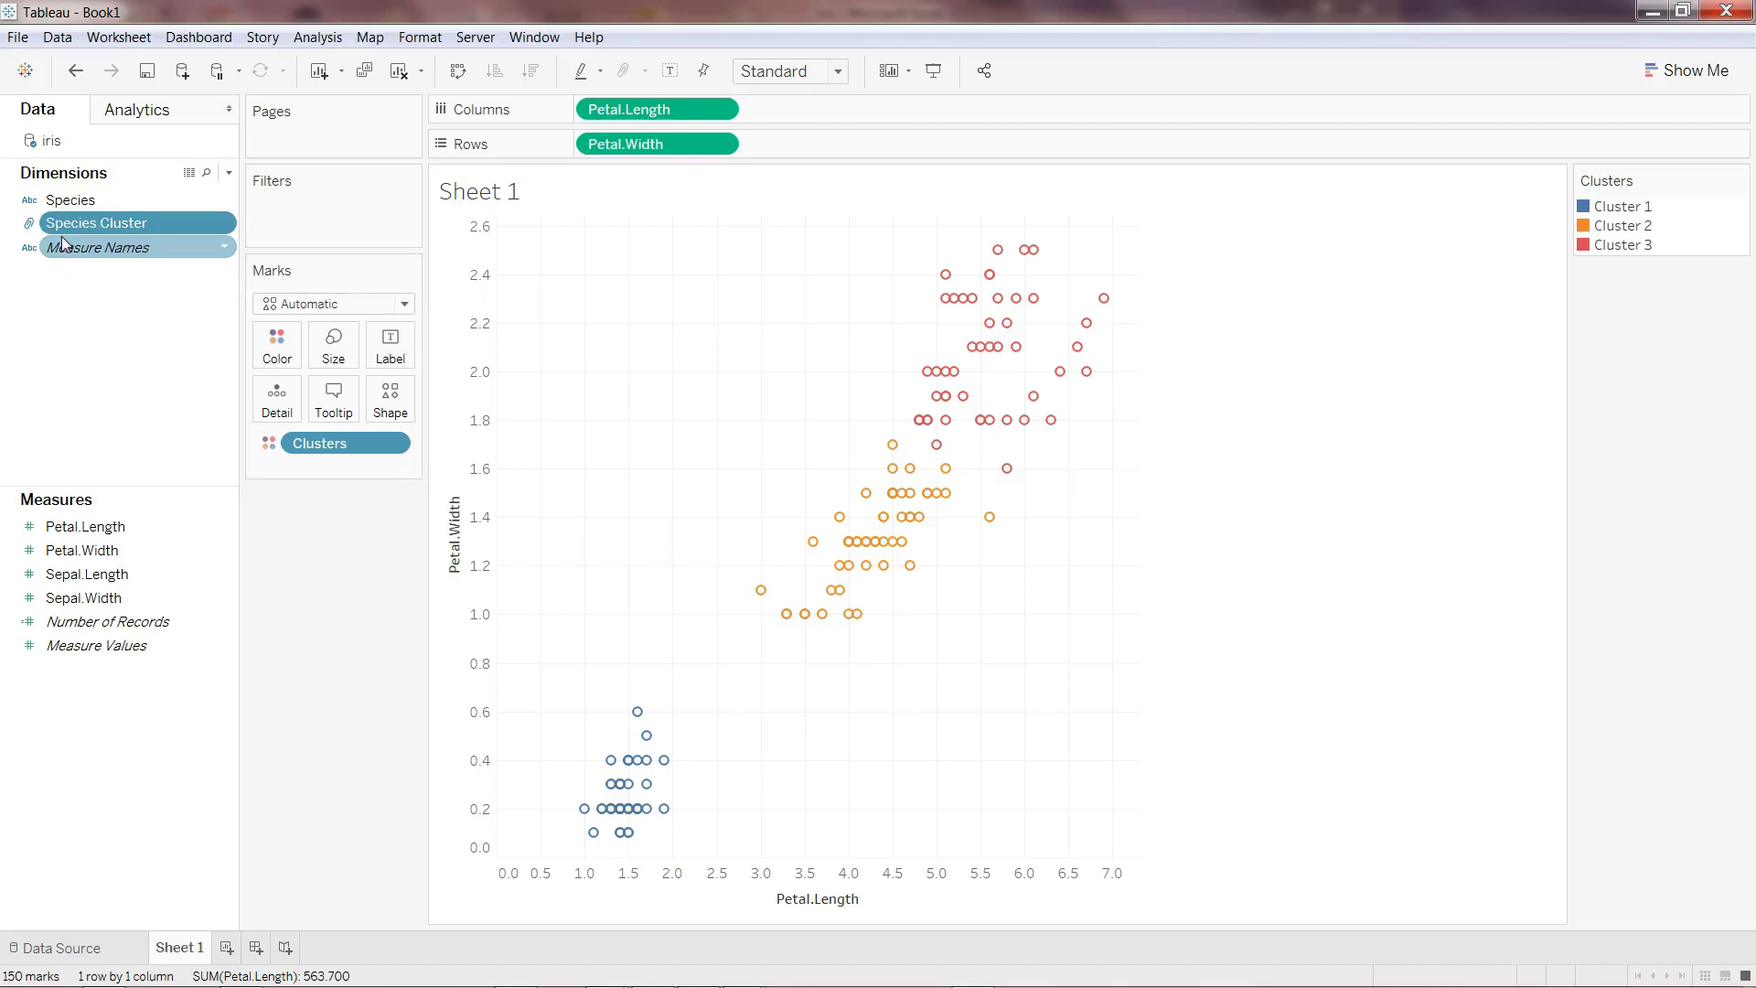
click(87, 235)
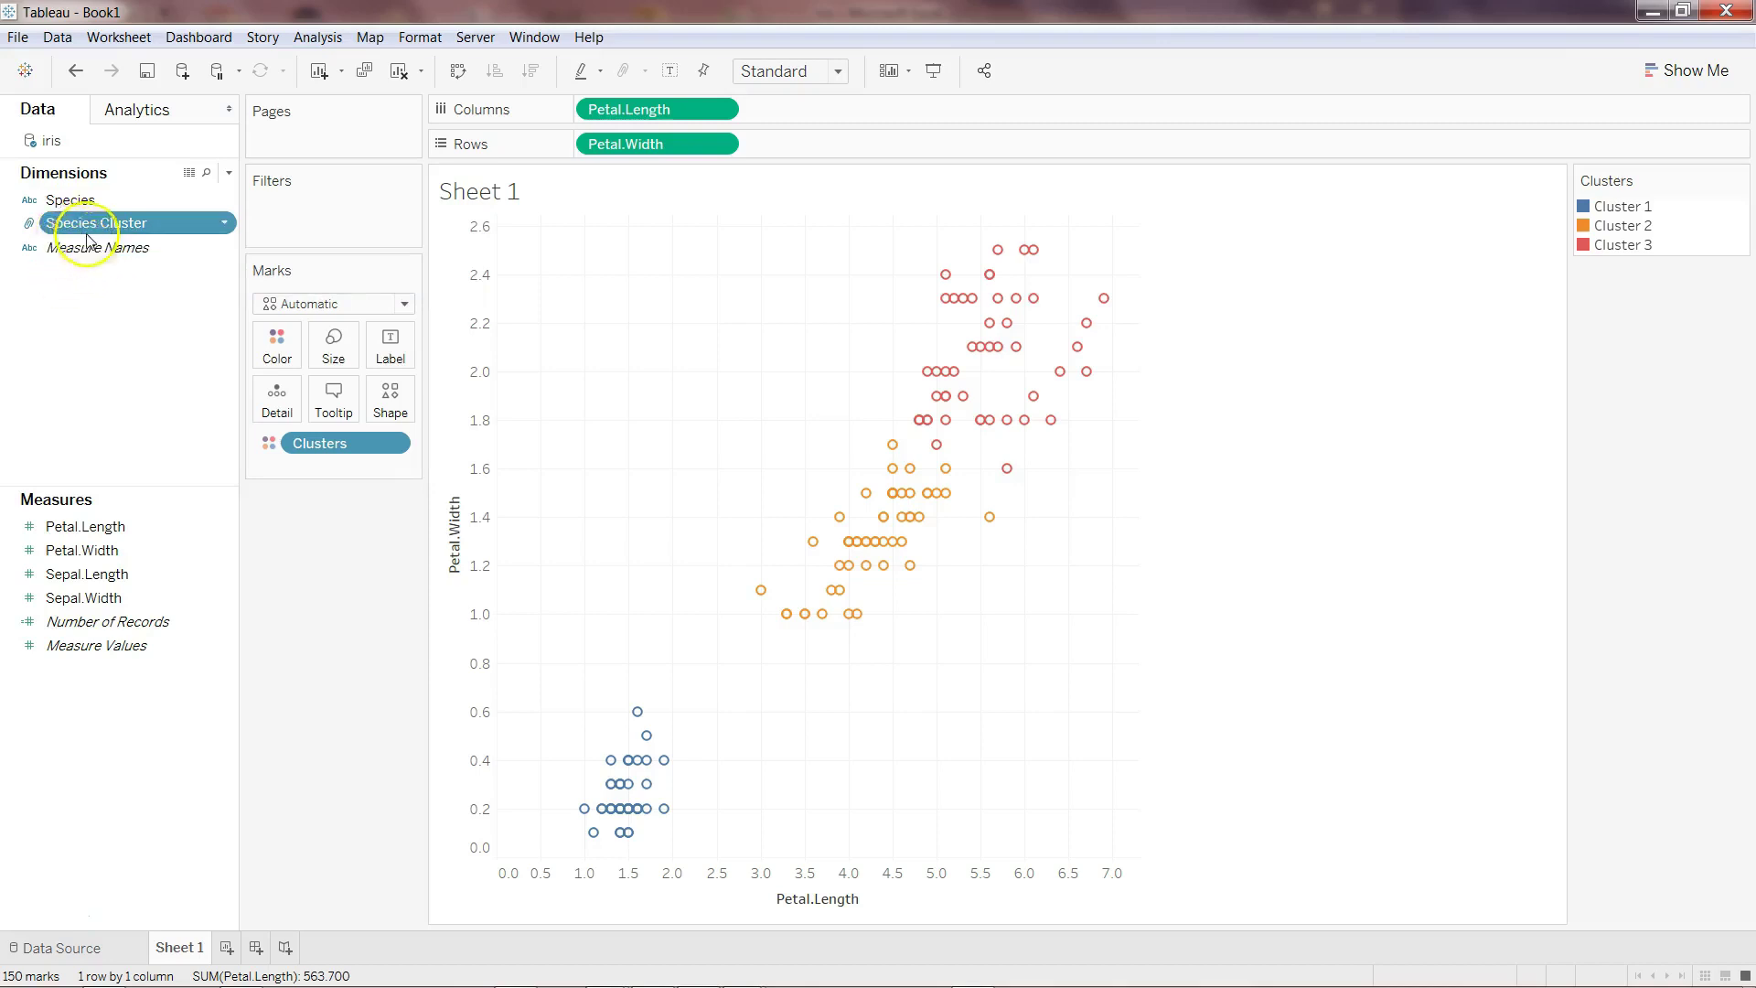
click(31, 229)
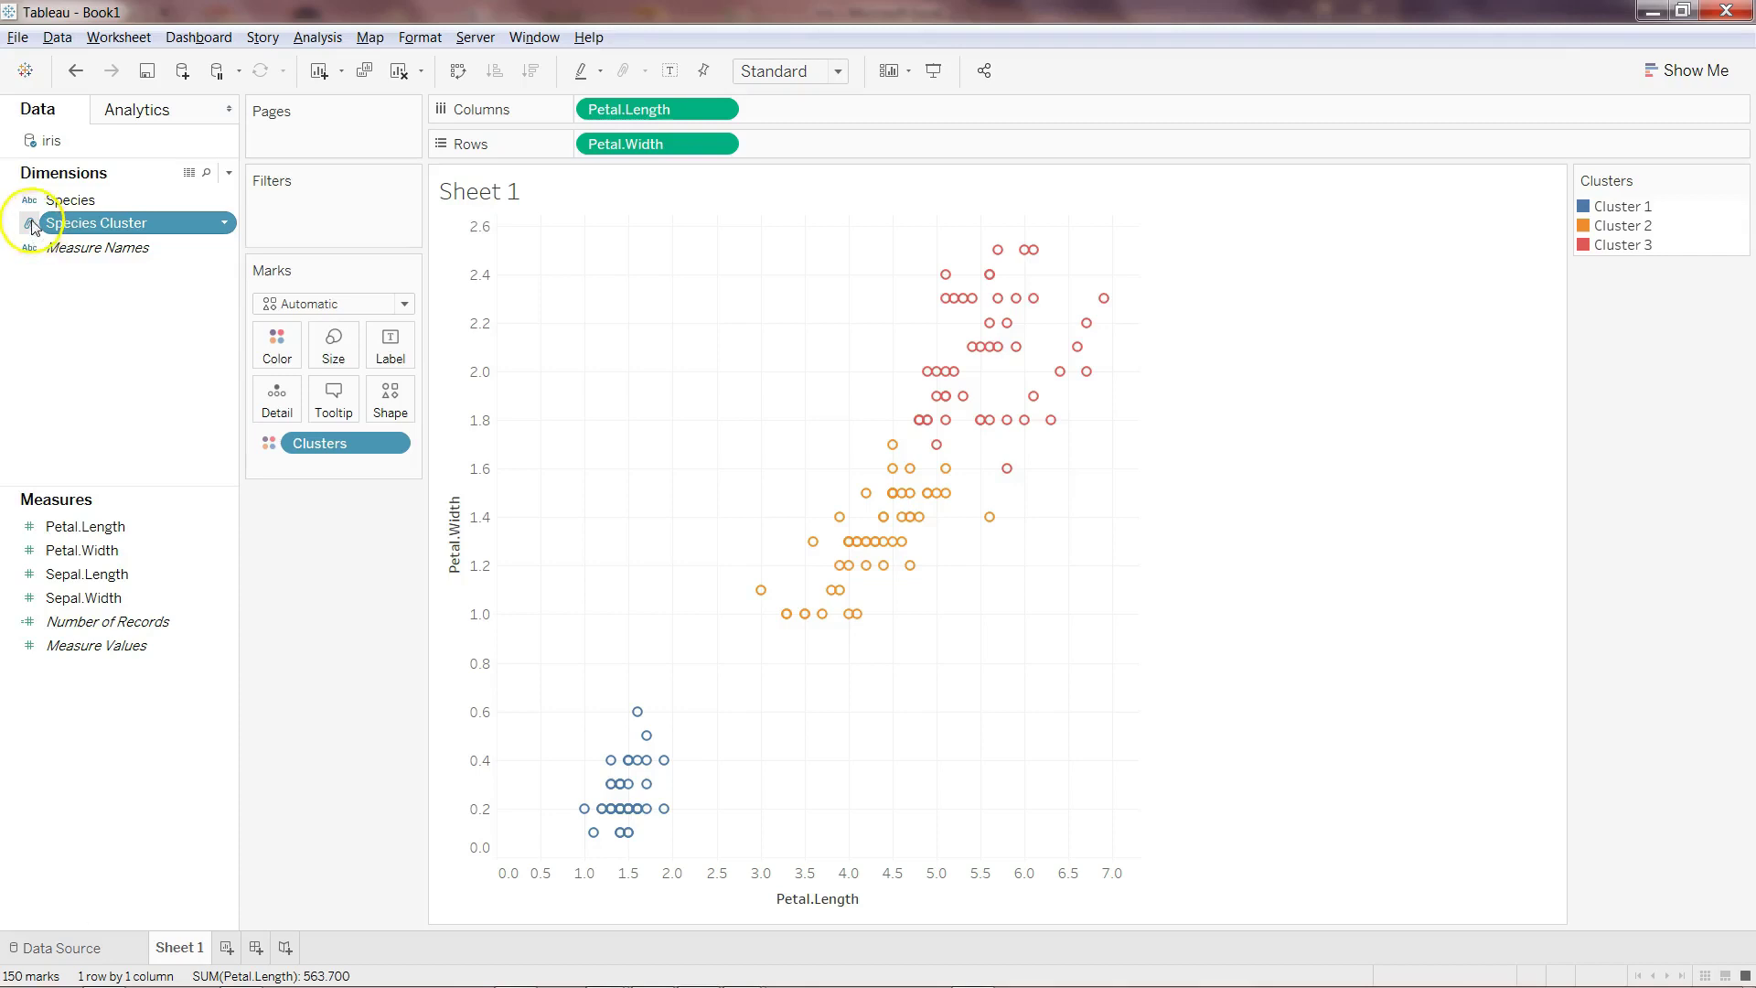
- Open the Species Cluster group for editing and examine which petal length and width values belong to Cluster 1
click(224, 224)
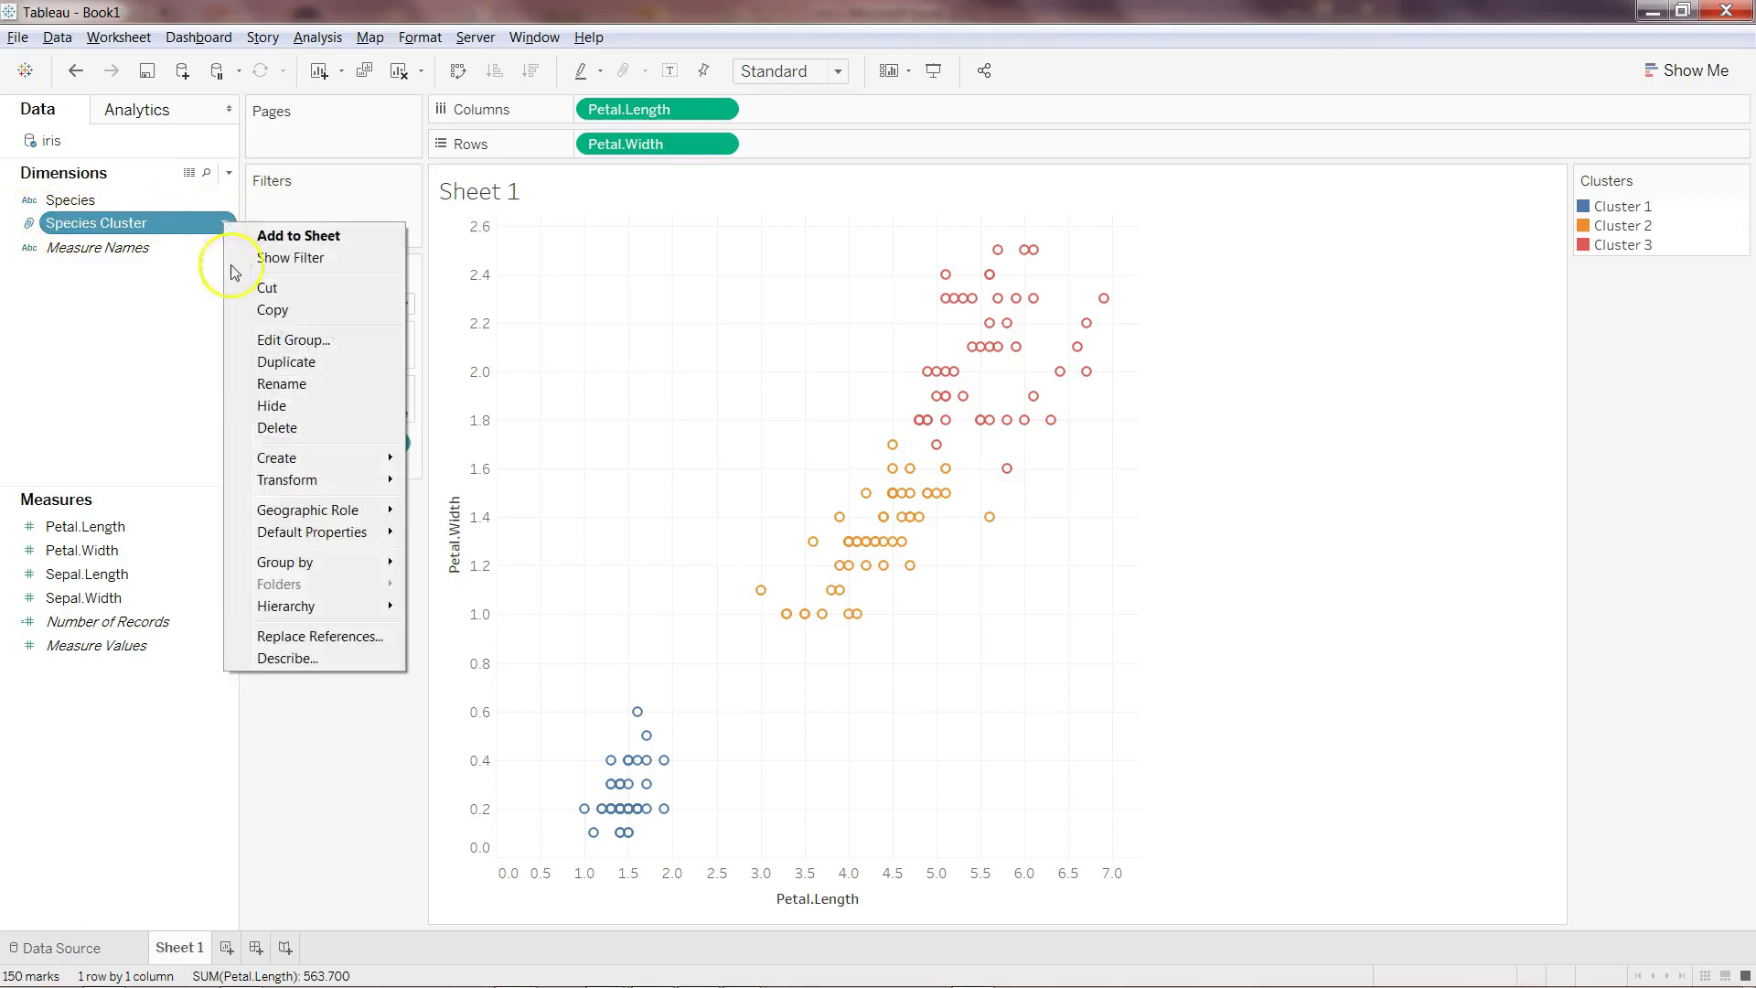
click(290, 317)
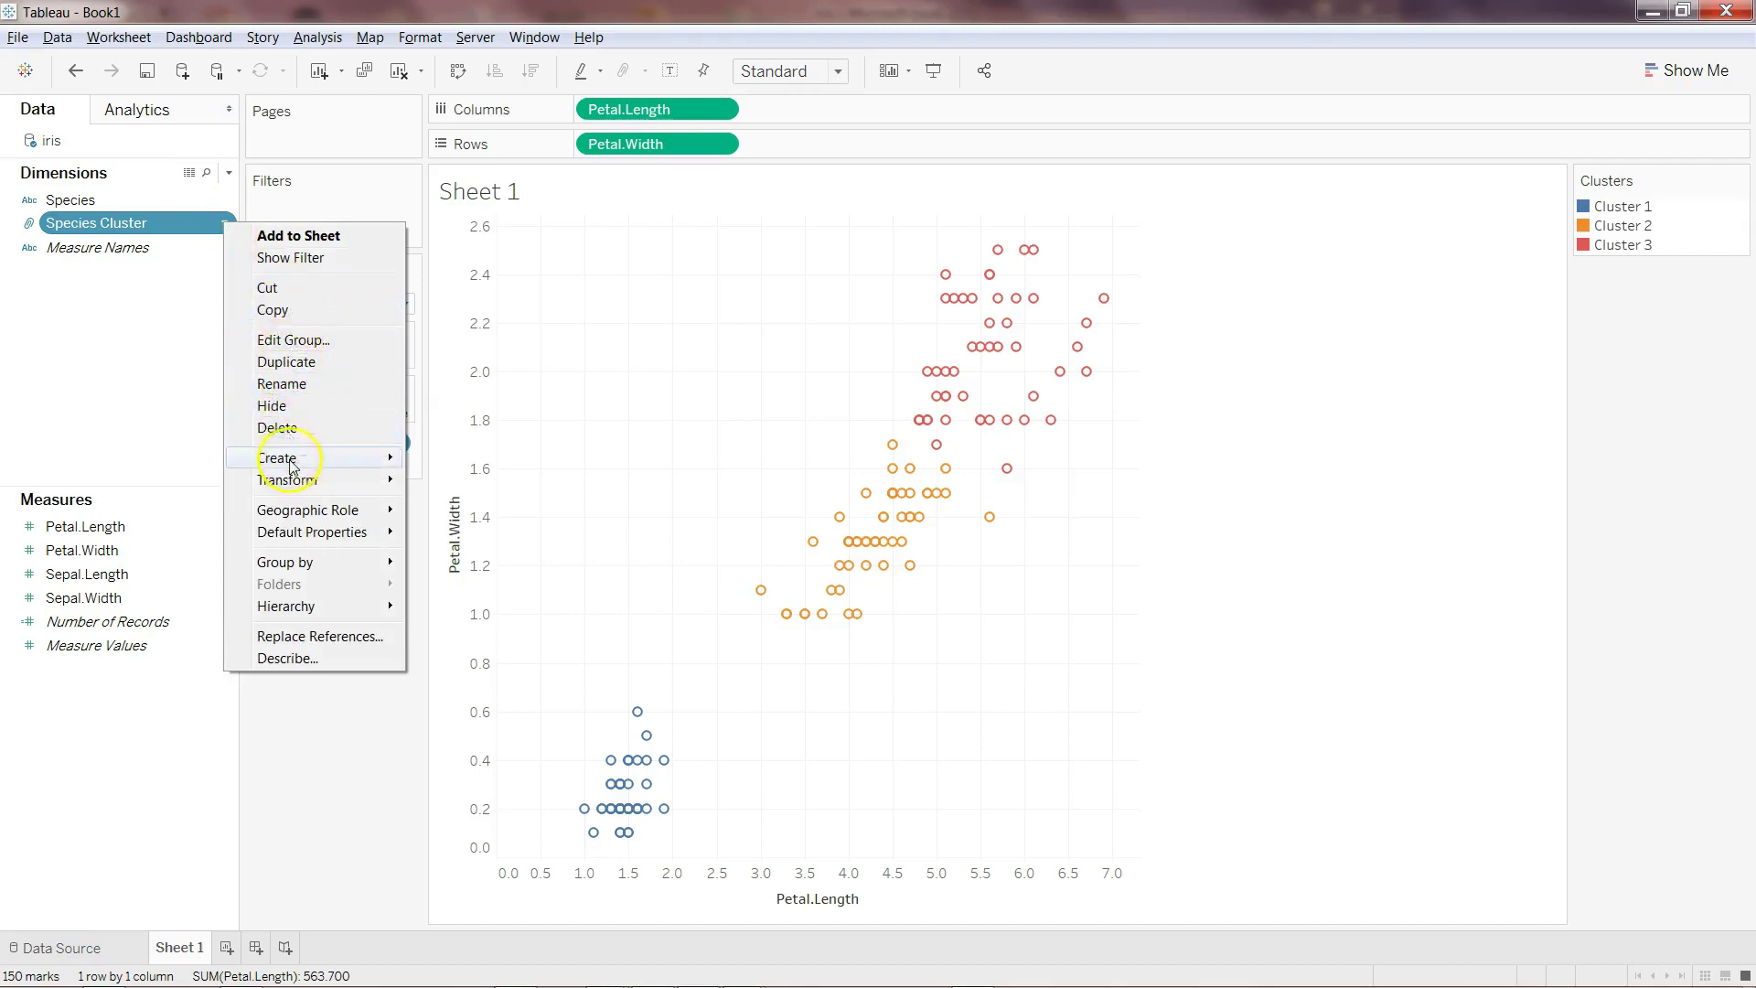
click(300, 344)
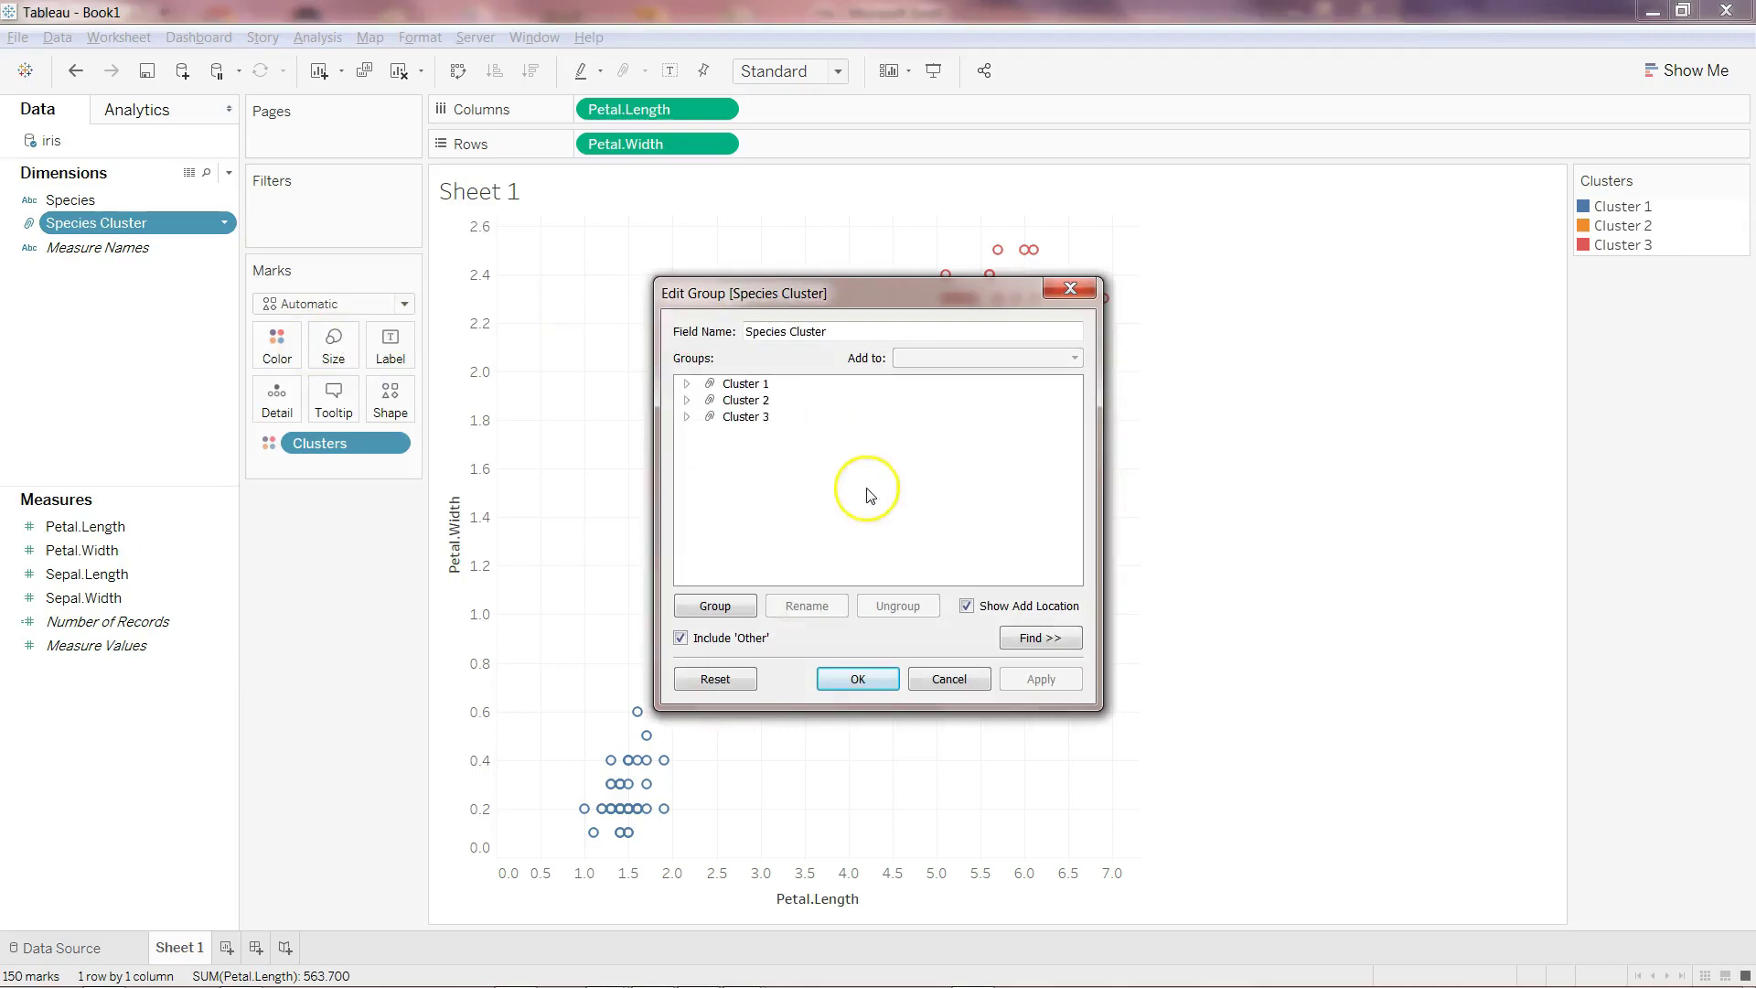
click(685, 385)
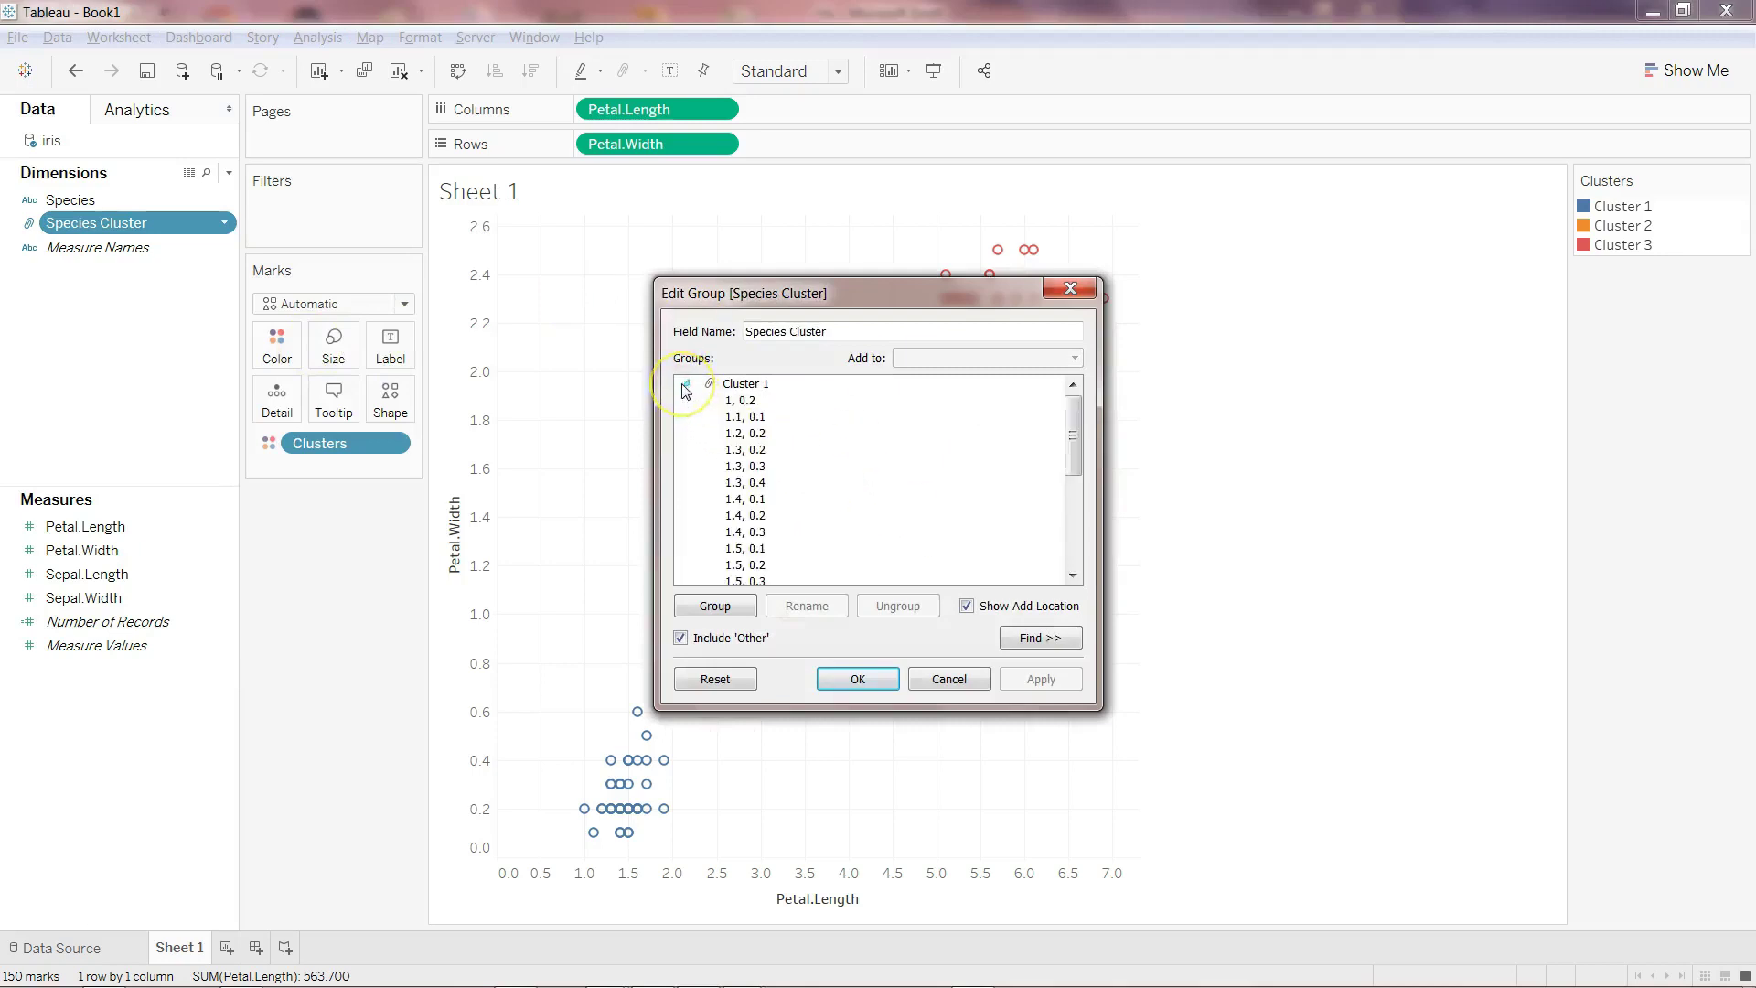
click(685, 384)
click(685, 384)
click(685, 384)
- Rename Cluster 1 as Setosa in the Species Cluster group
click(750, 384)
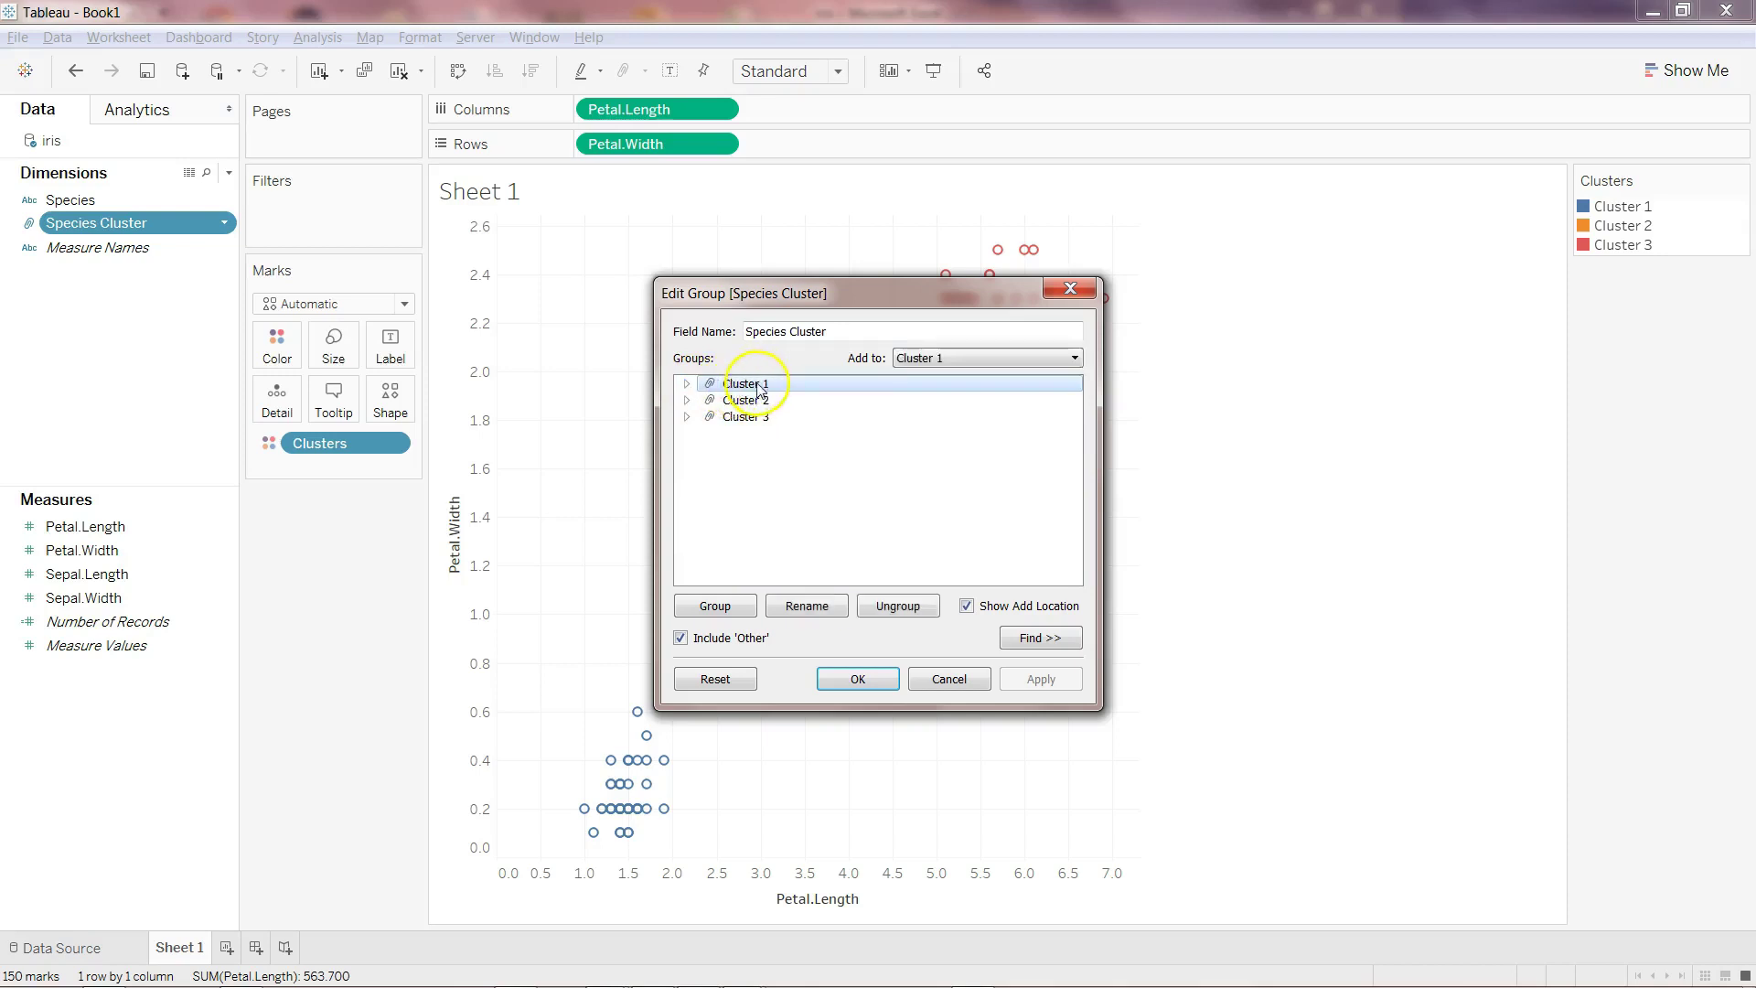
click(807, 604)
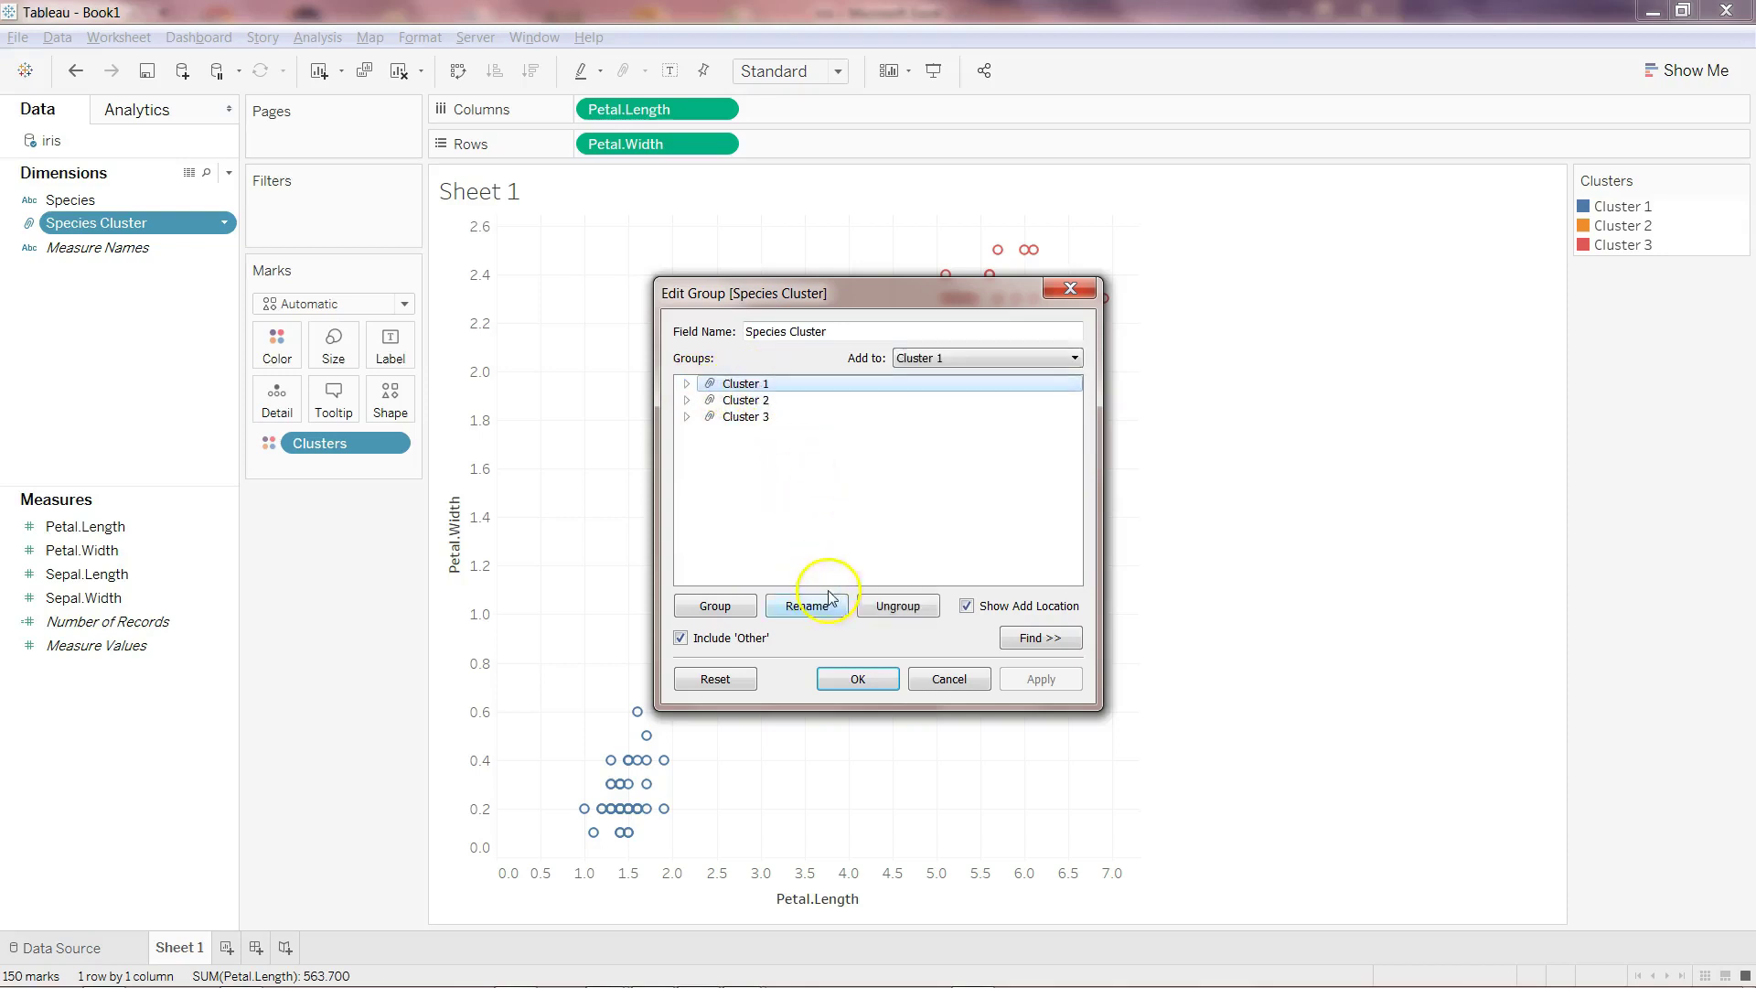
ctrl+click(764, 399)
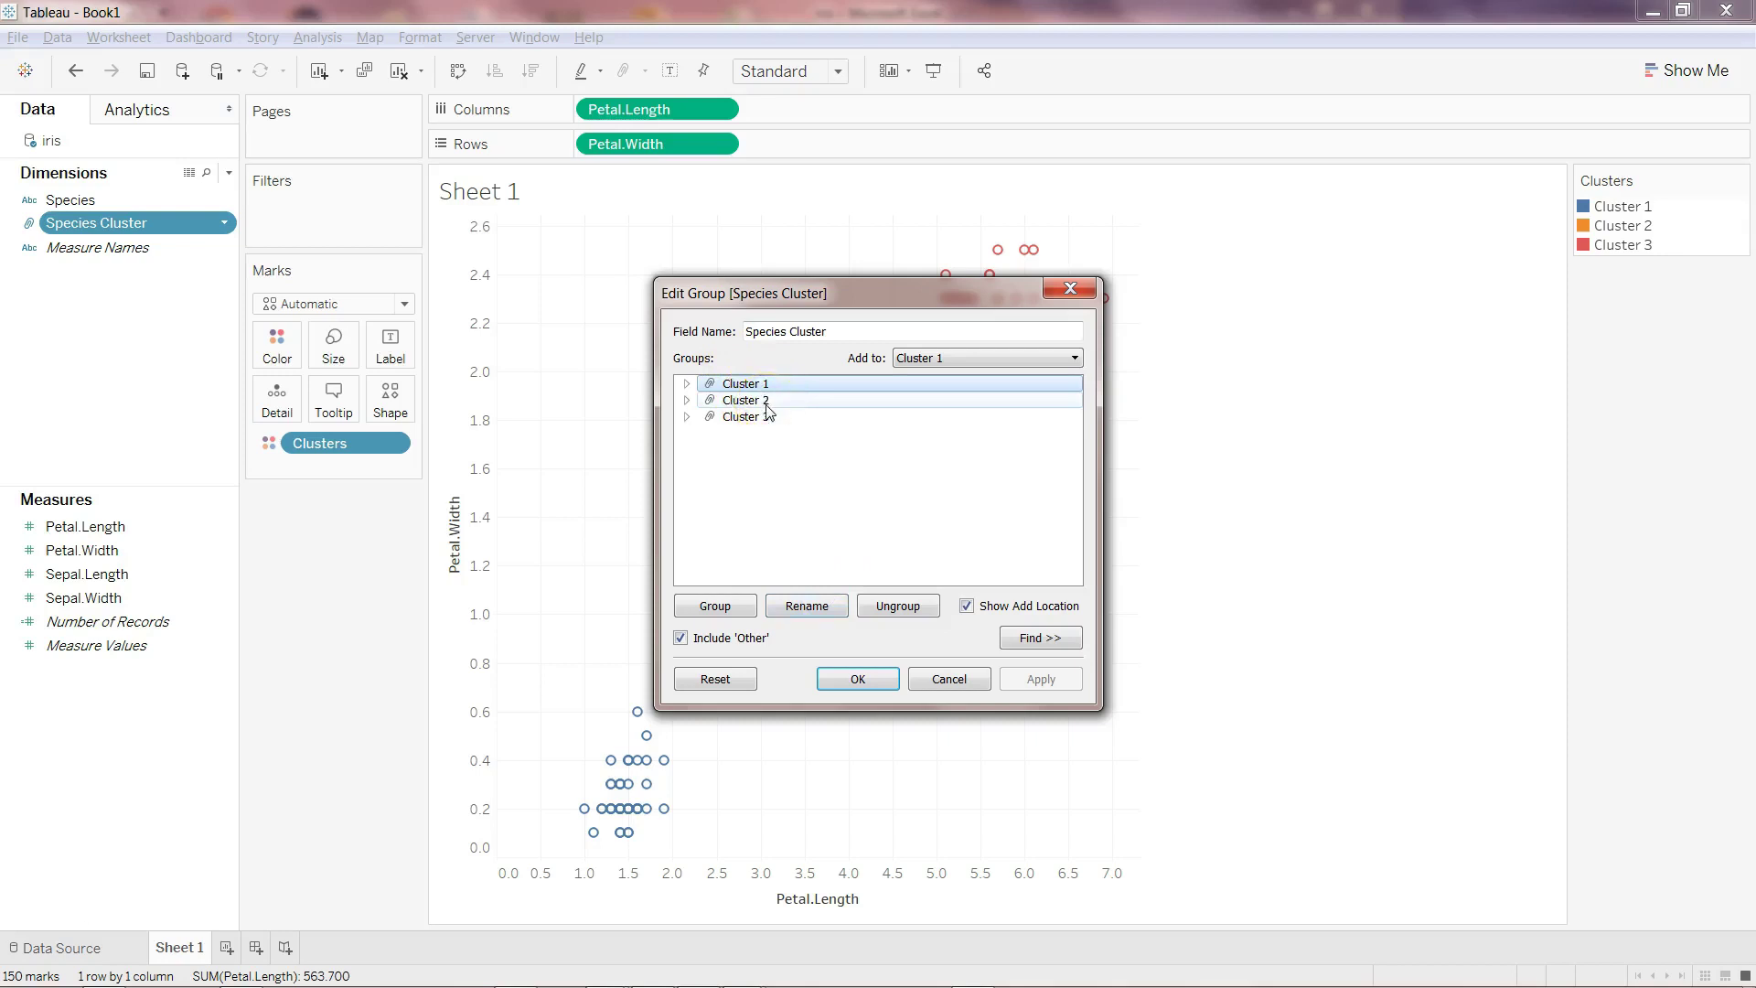
click(768, 419)
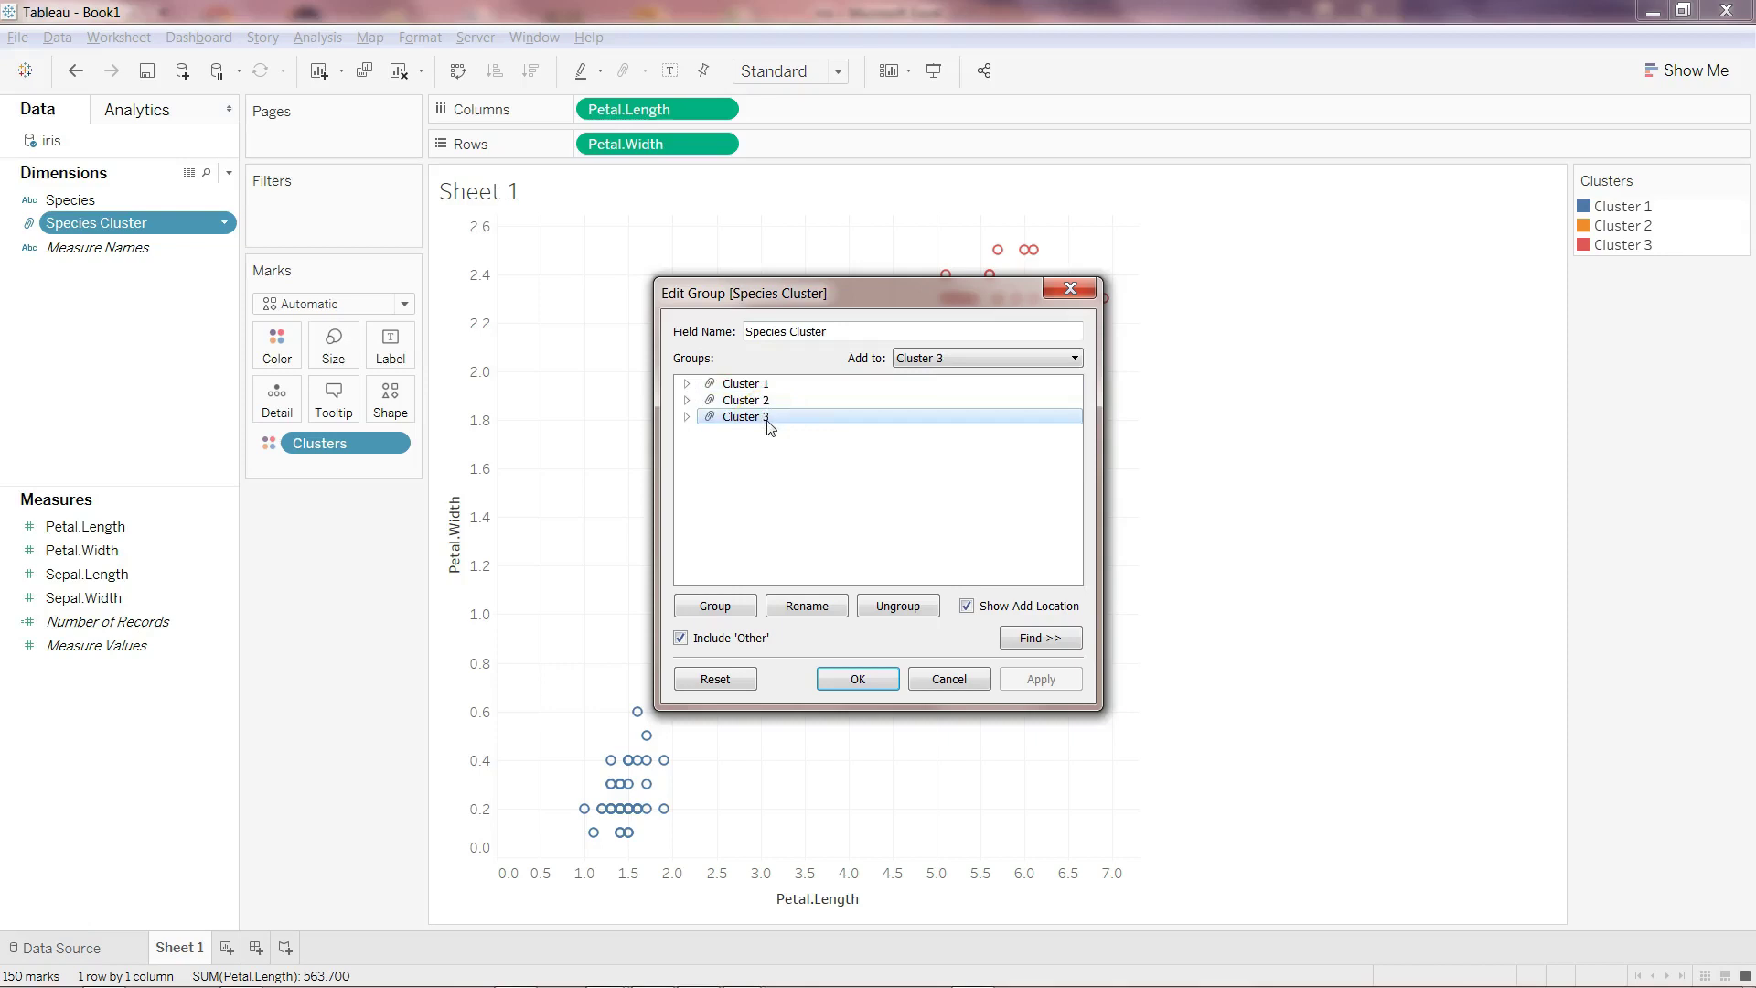
click(766, 386)
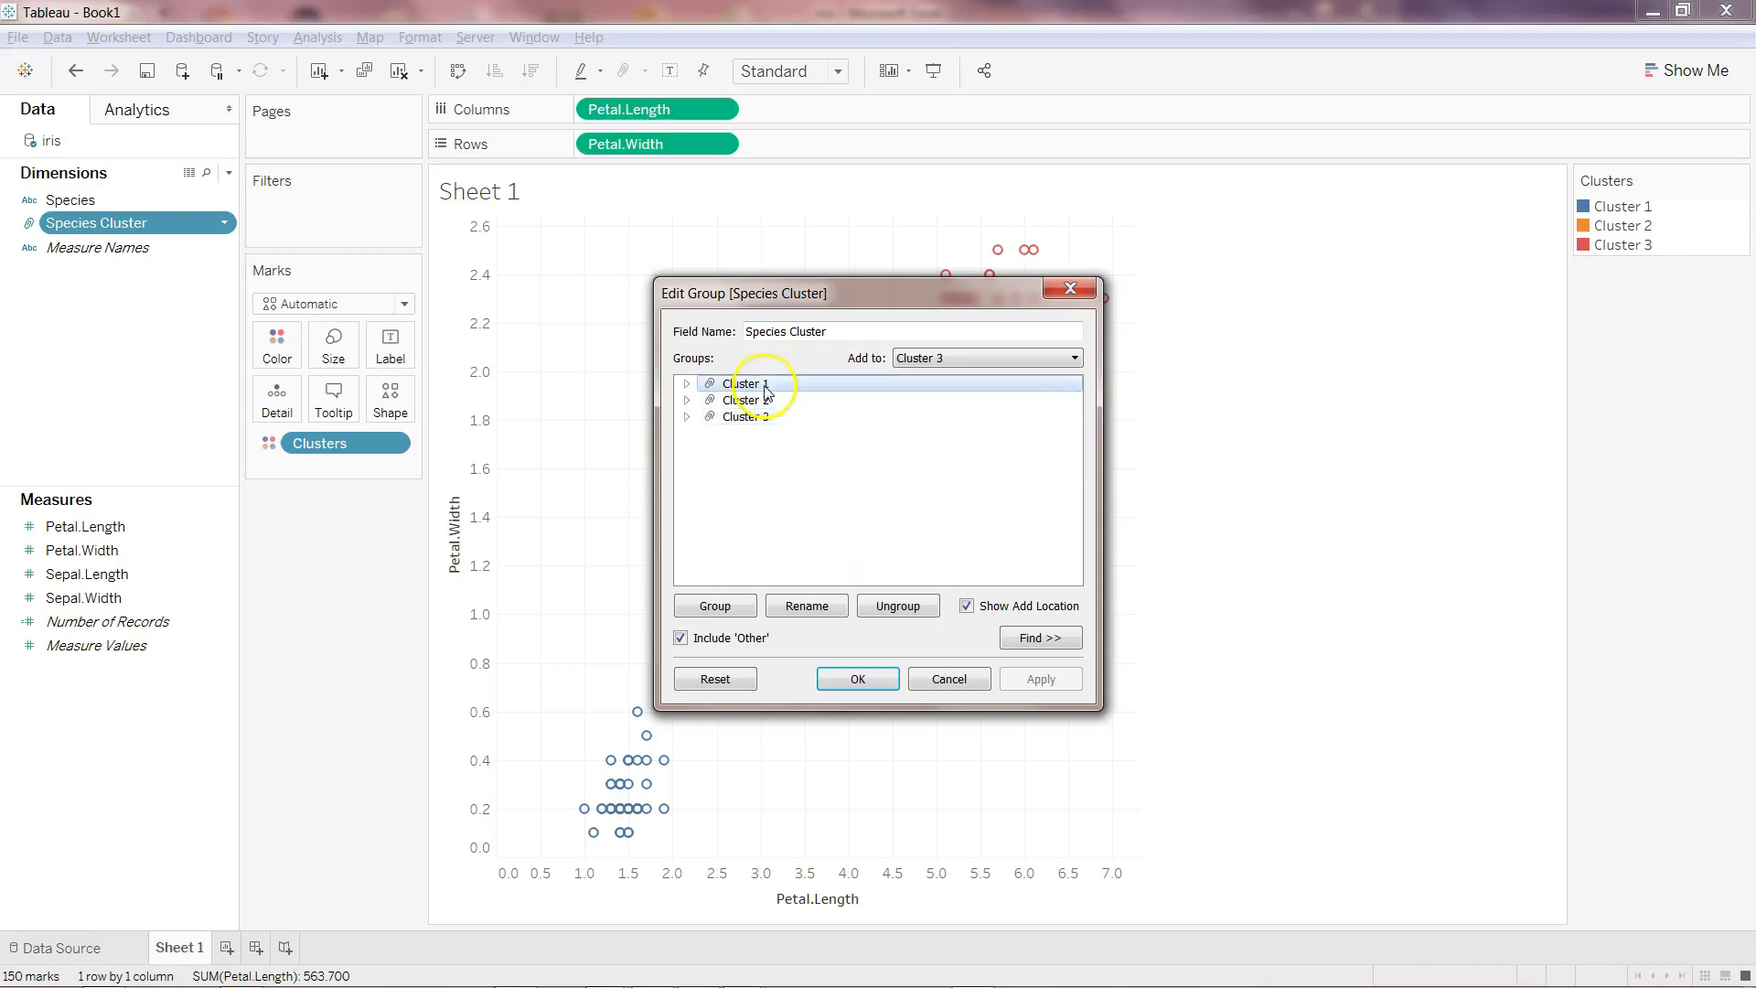
click(820, 609)
text(Setosa)
key(Return)
- Rename Cluster 2 as Verginica in the Species Cluster group
click(767, 424)
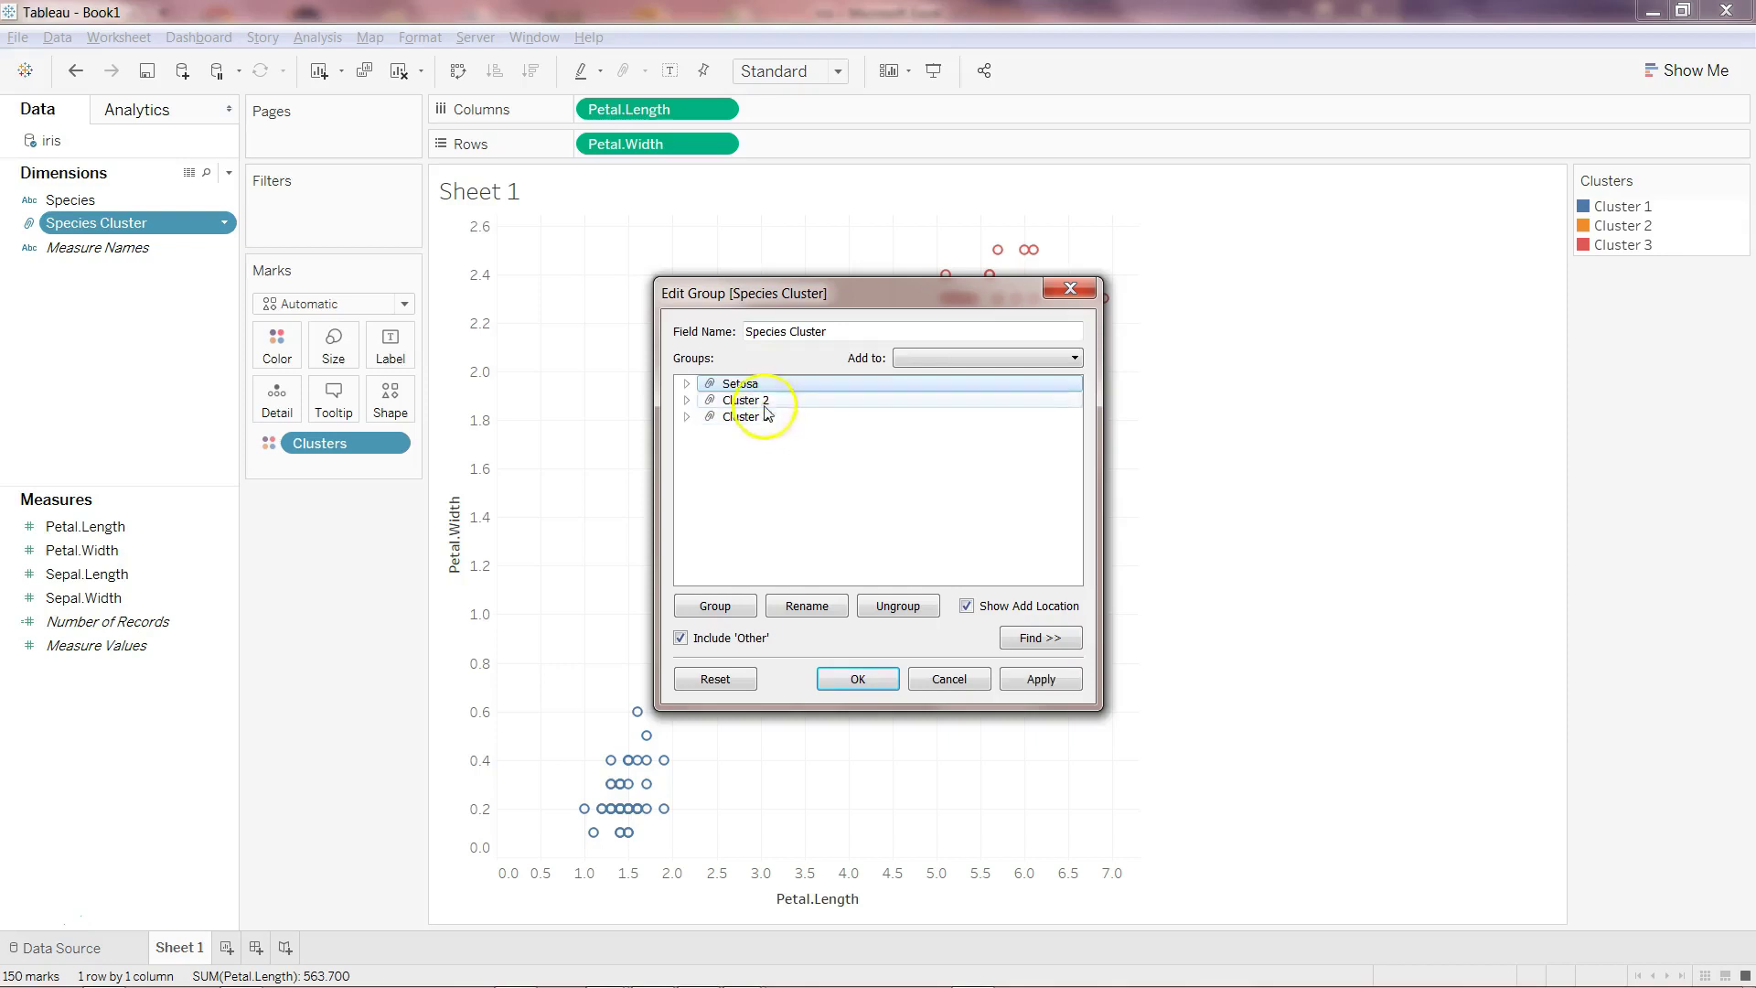
click(765, 404)
double_click(765, 405)
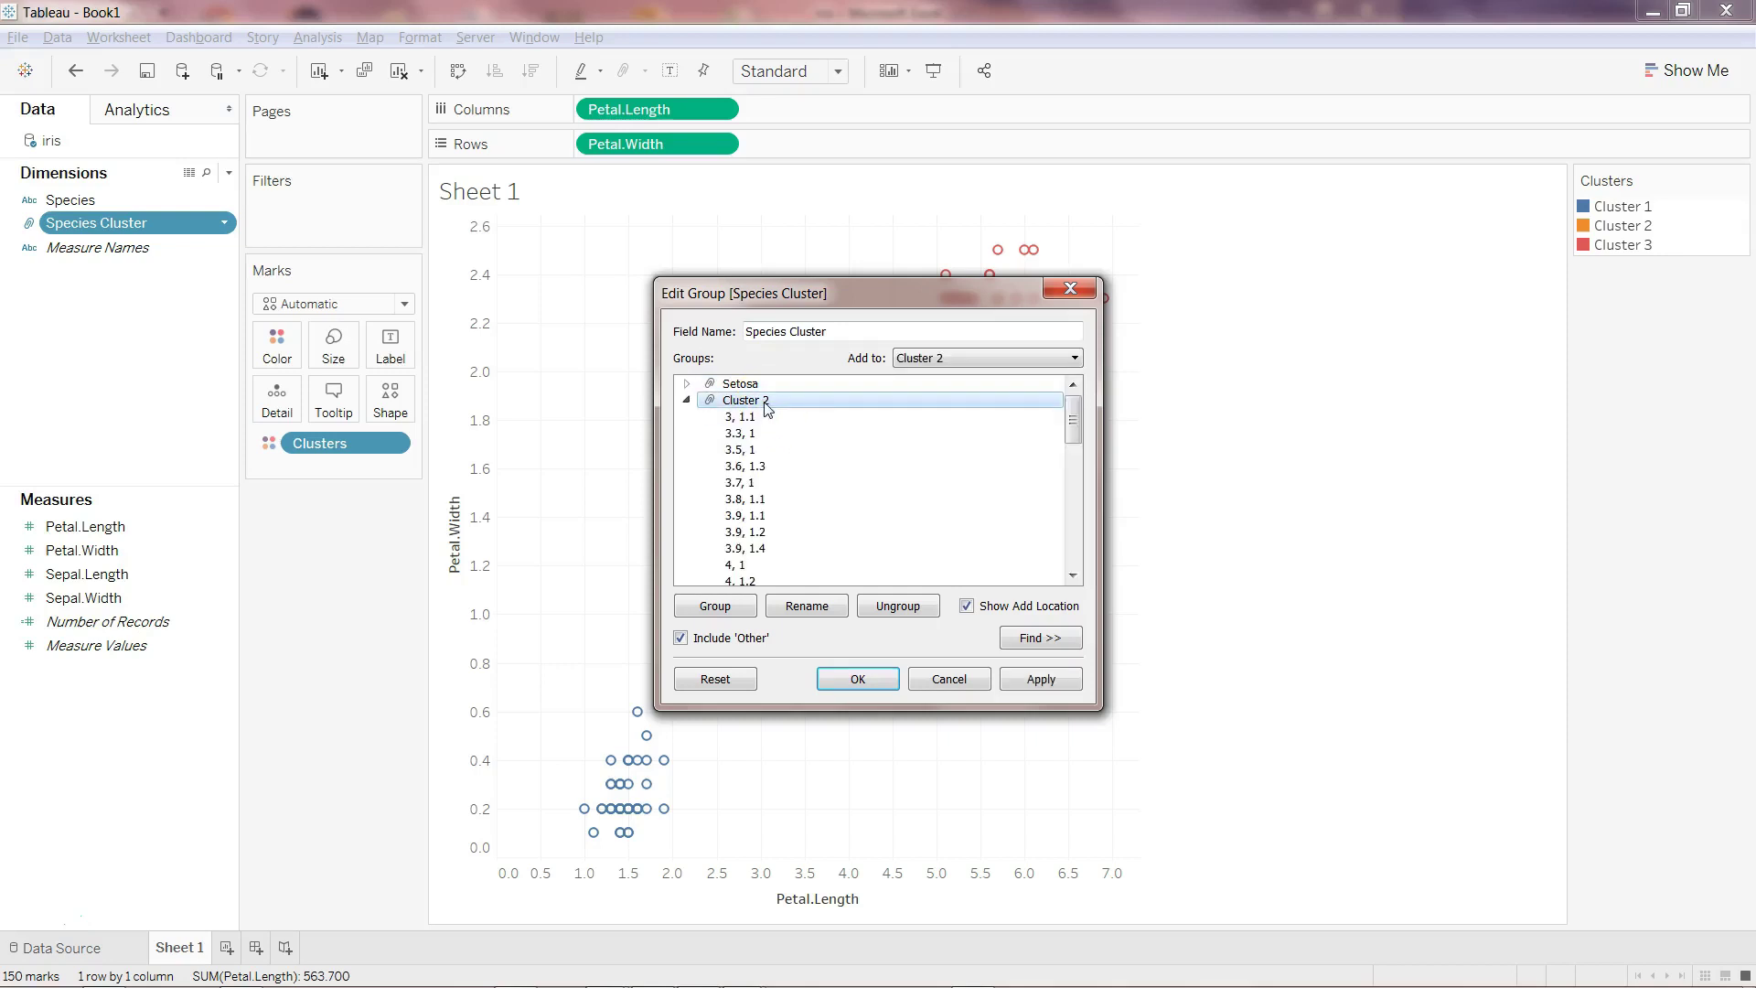
click(685, 400)
click(810, 608)
text(Ver)
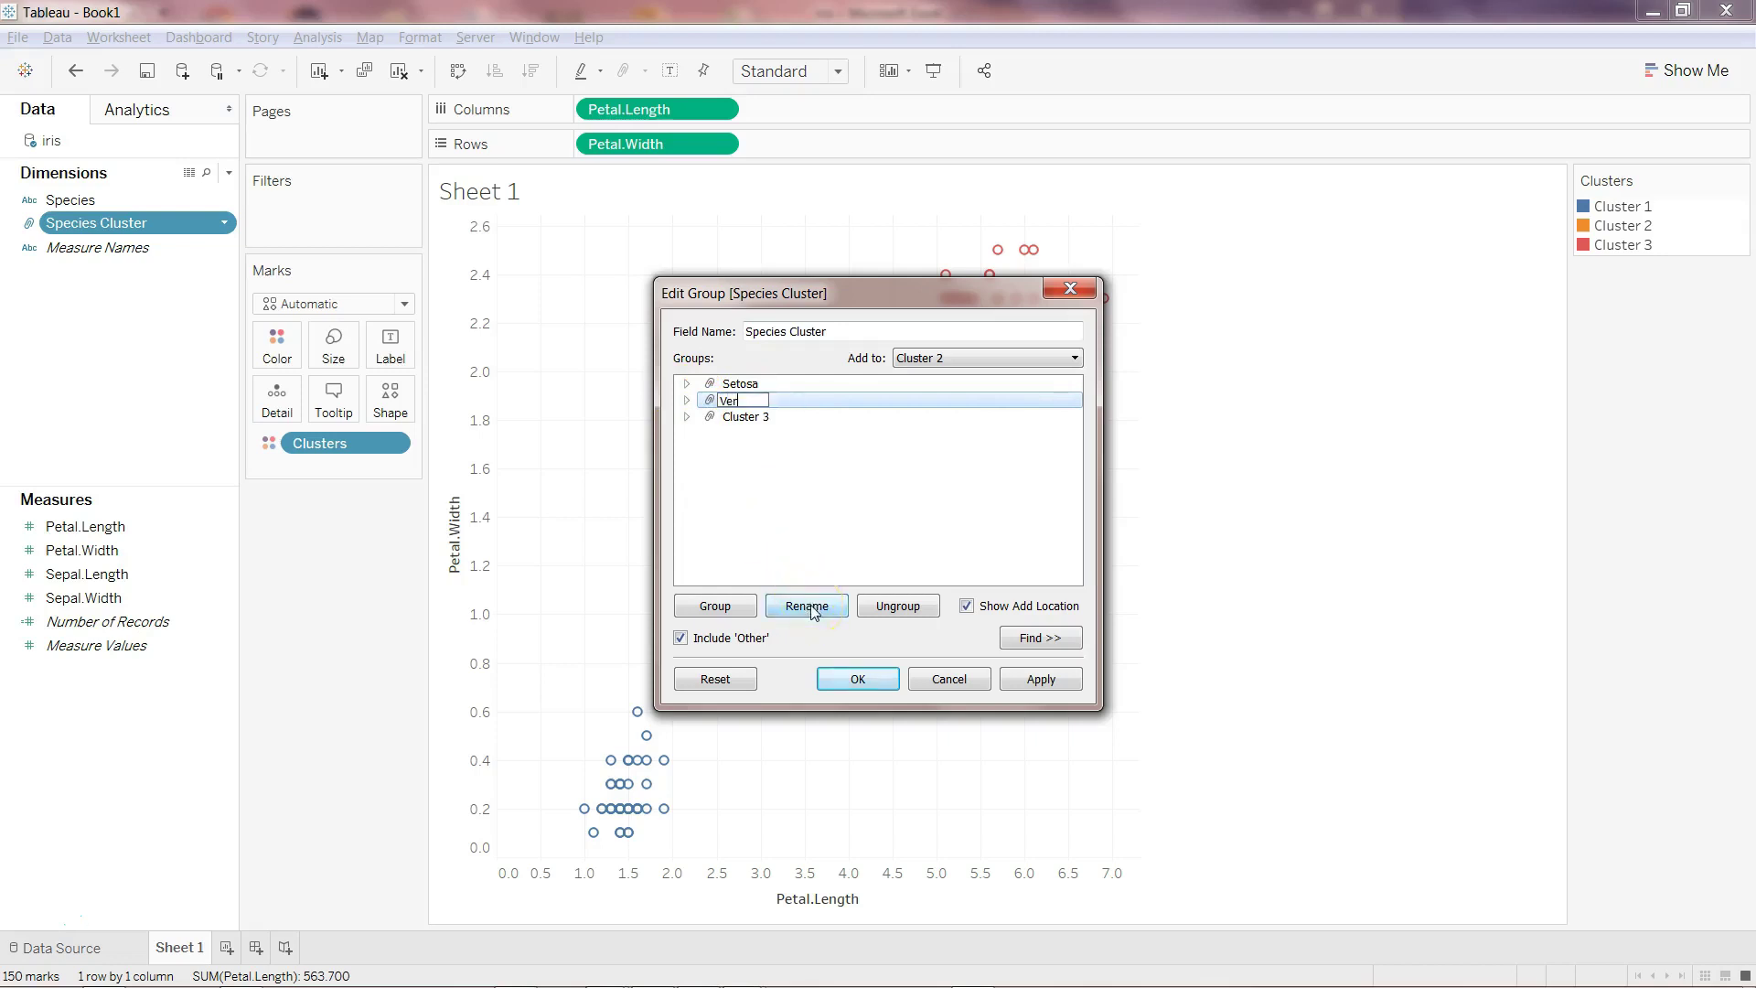
text(ginica)
key(Return)
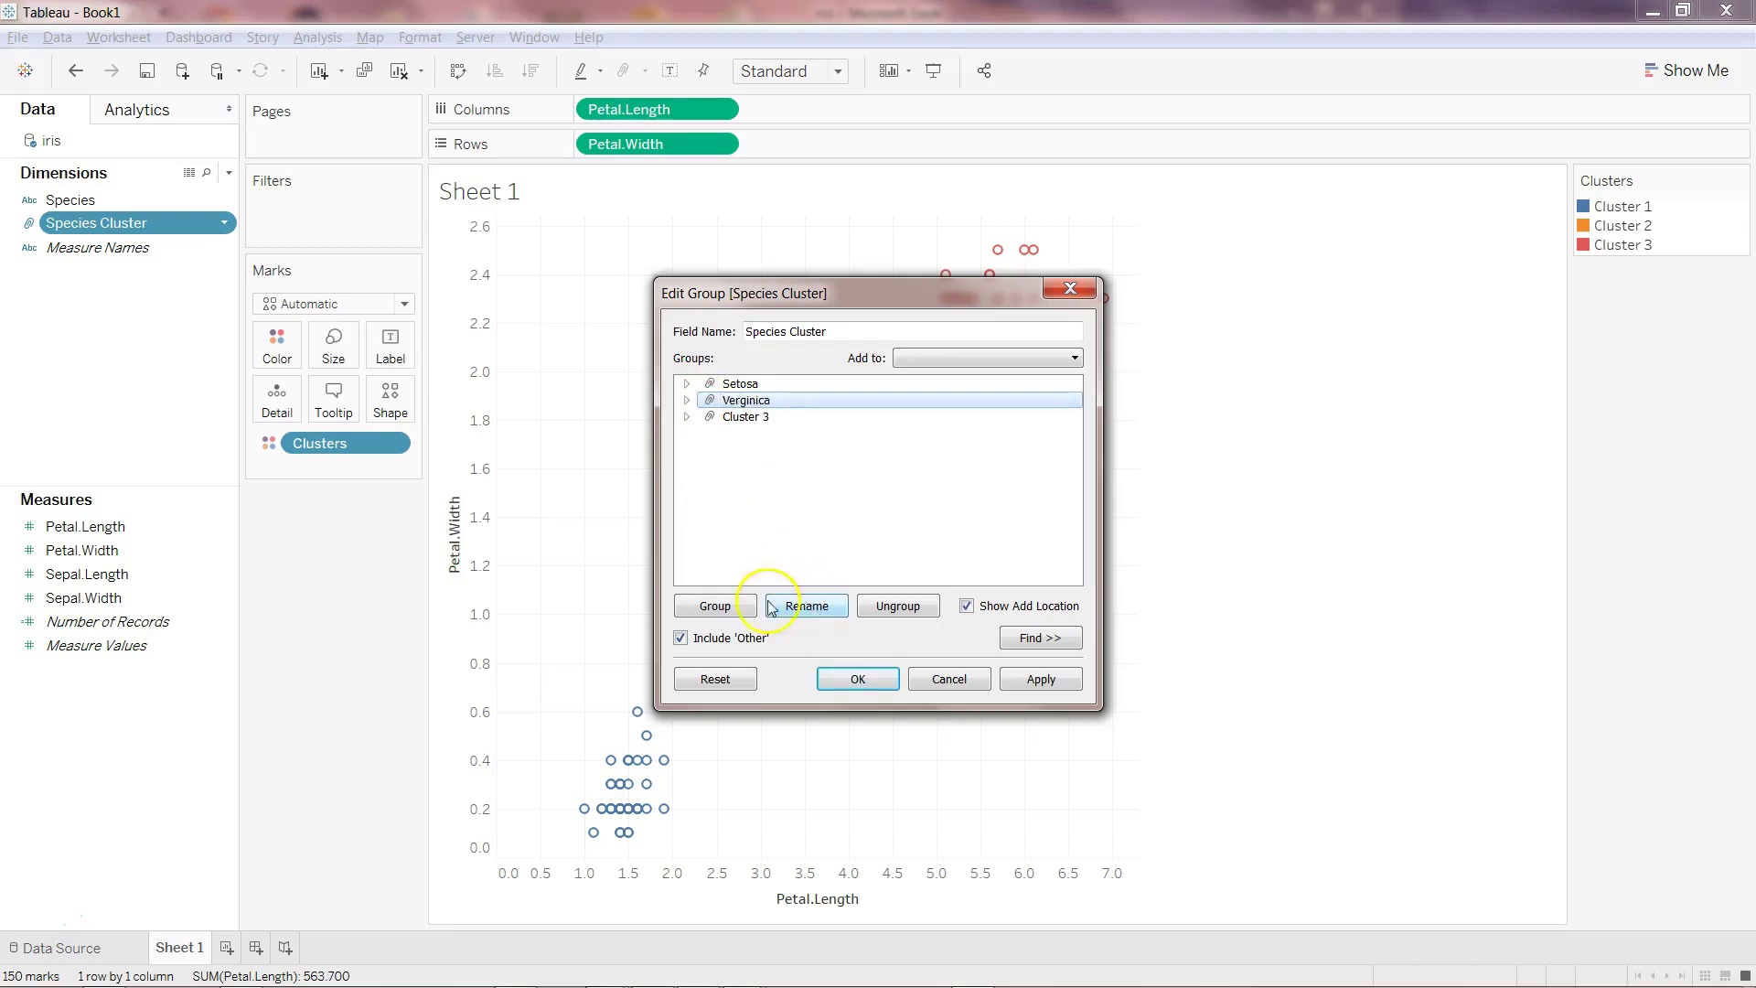
- Switch to the iris workbook in Excel, check the distinct names in the Species column, and return to Tableau
click(103, 971)
key(alt+Down)
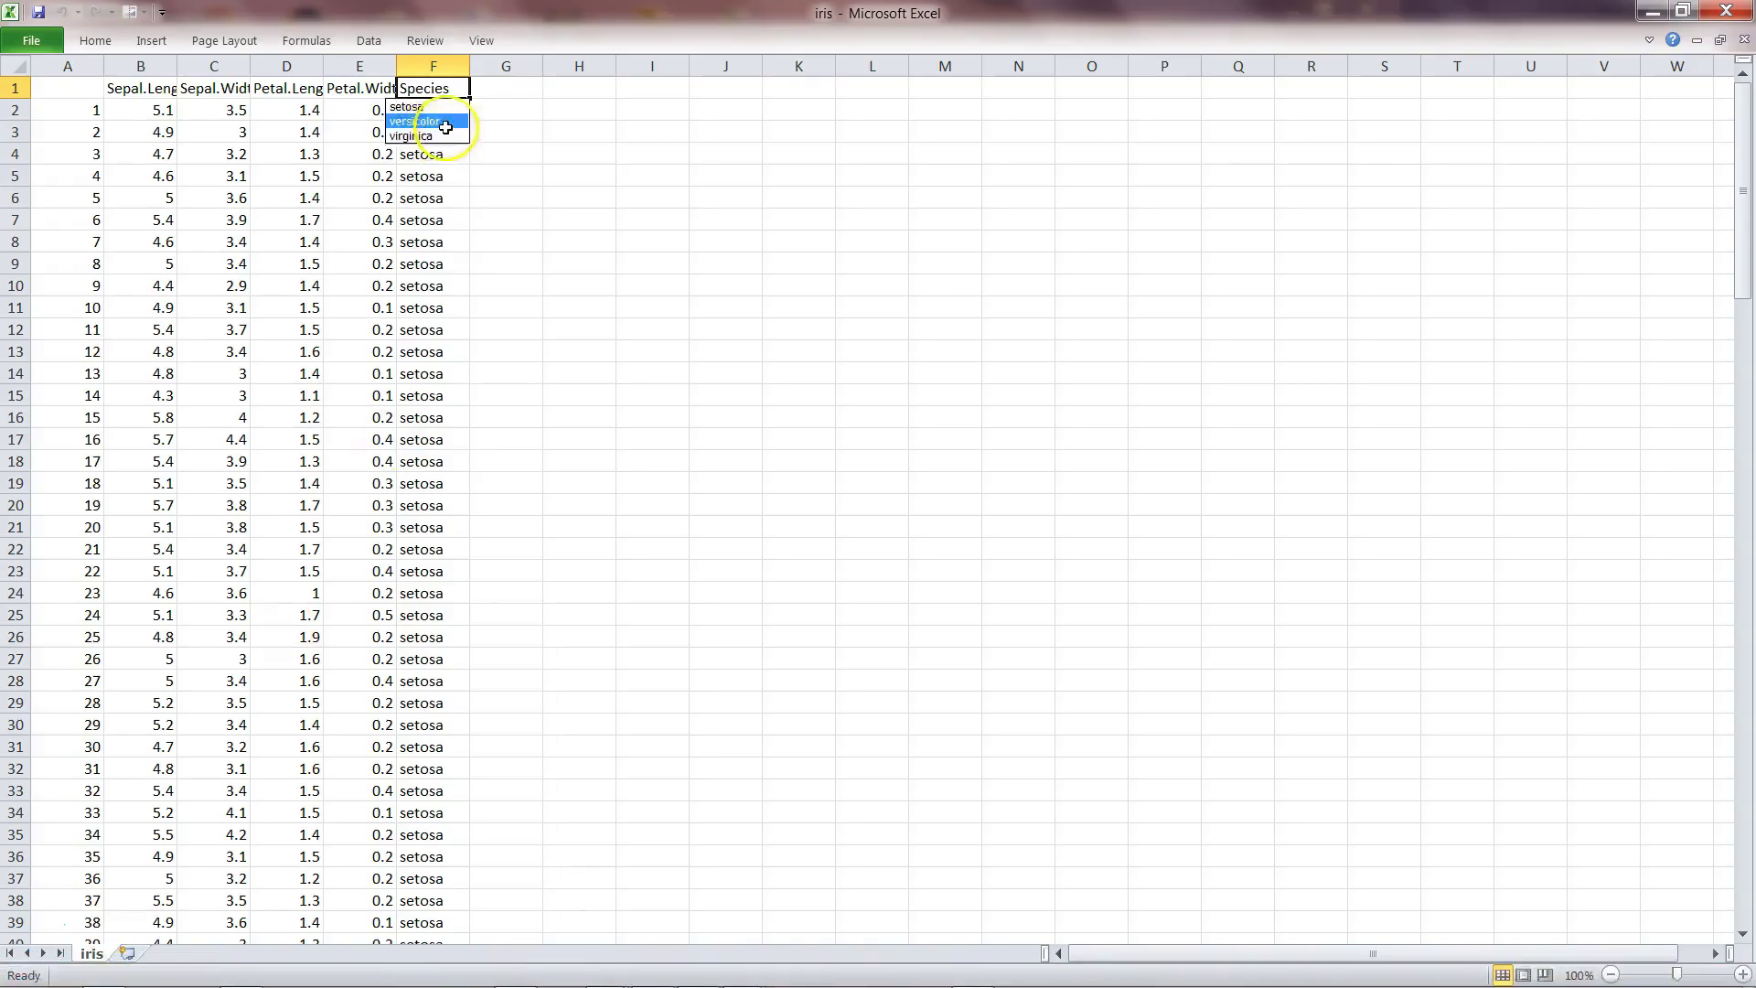
key(Escape)
key(alt+Tab)
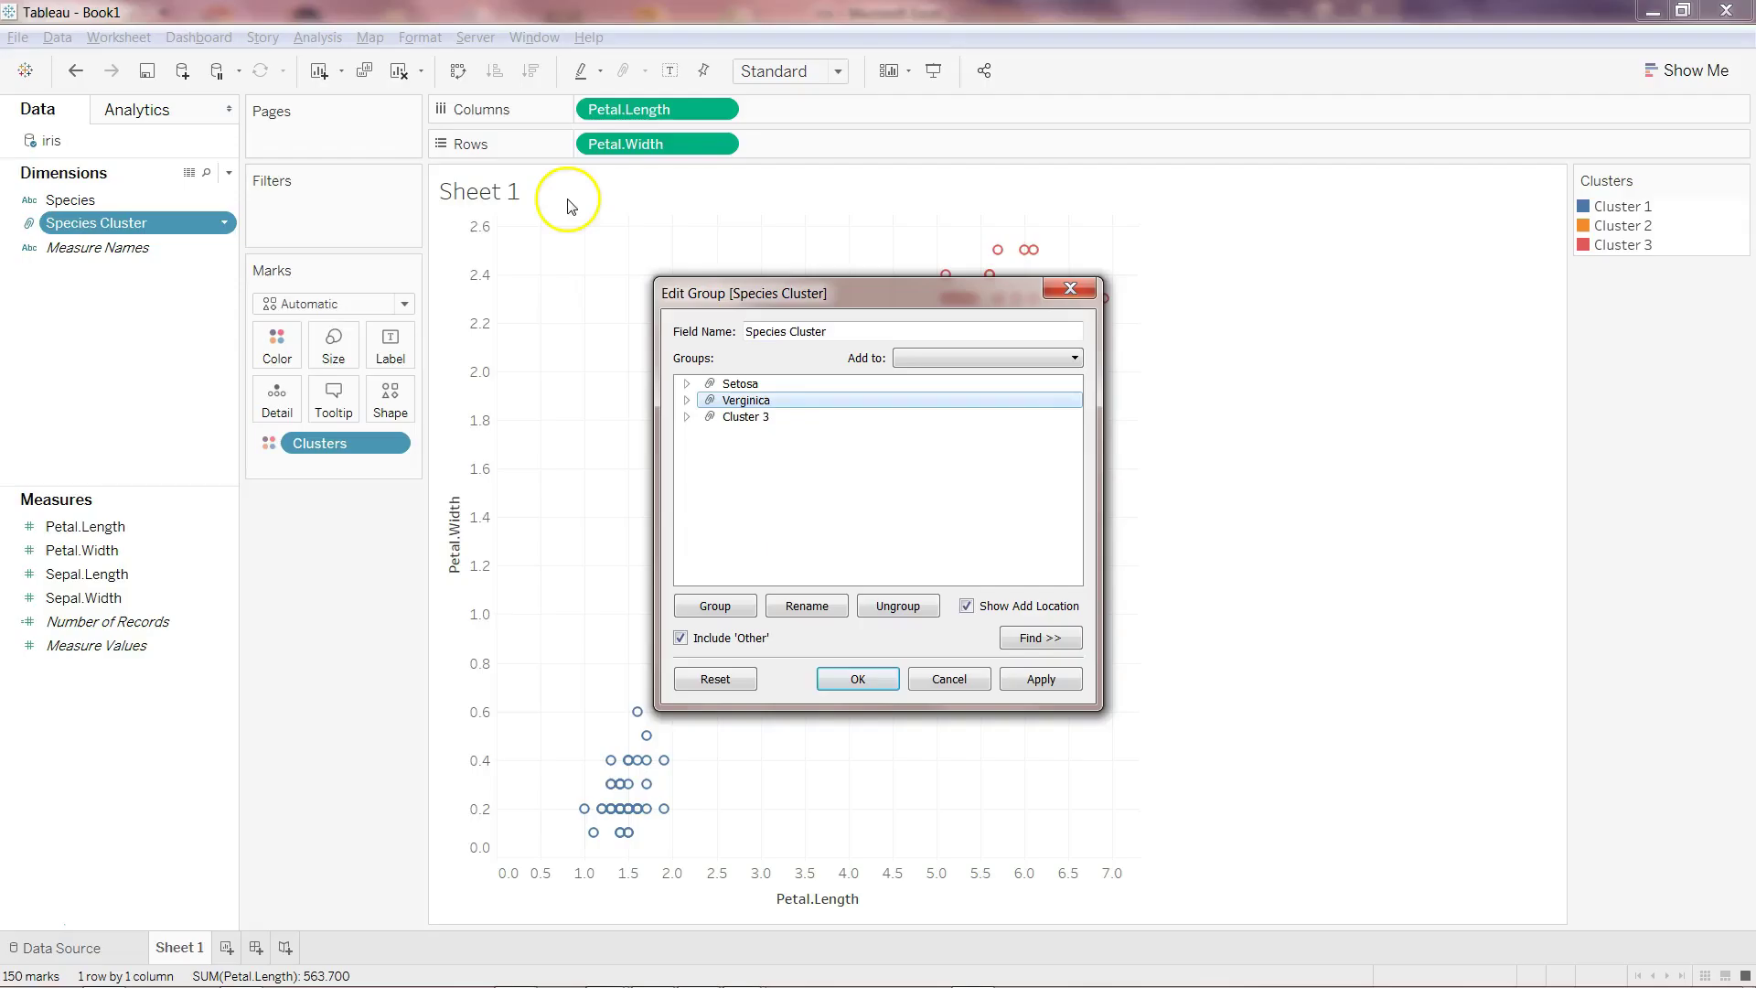
- Rename Cluster 3 as Veriscolor and accept the Species Cluster group edits
click(745, 416)
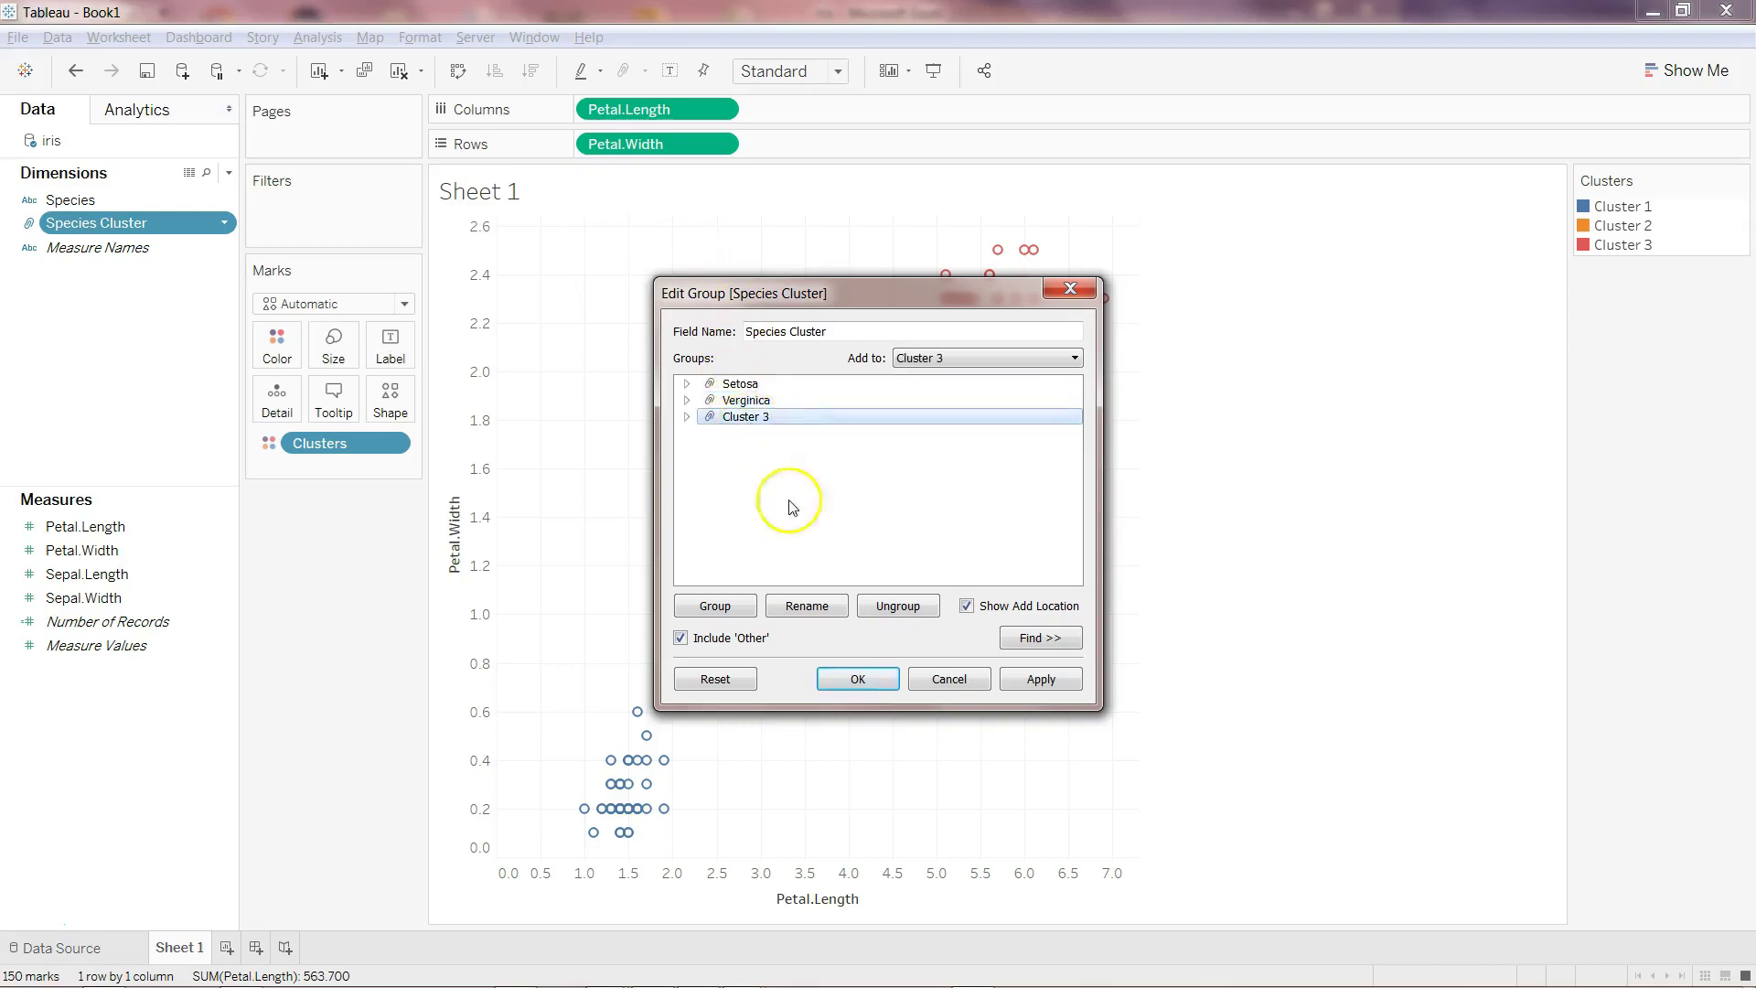
click(819, 607)
text(V)
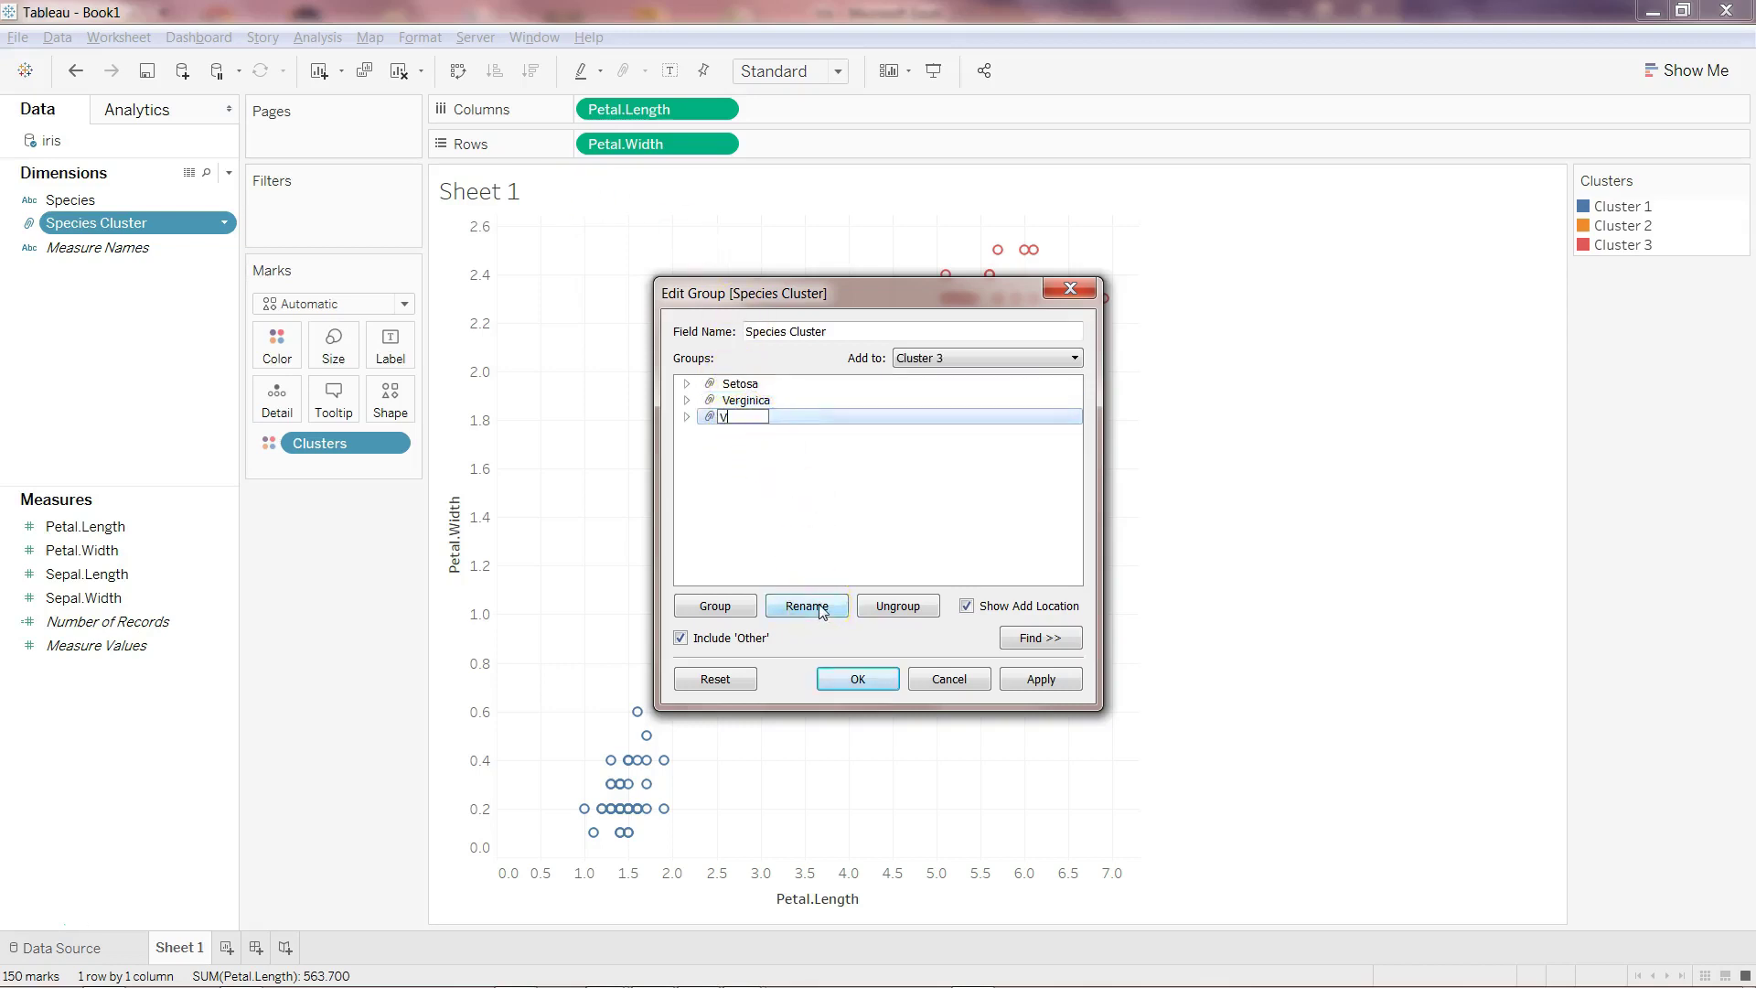
text(eriscolor)
key(Return)
click(860, 679)
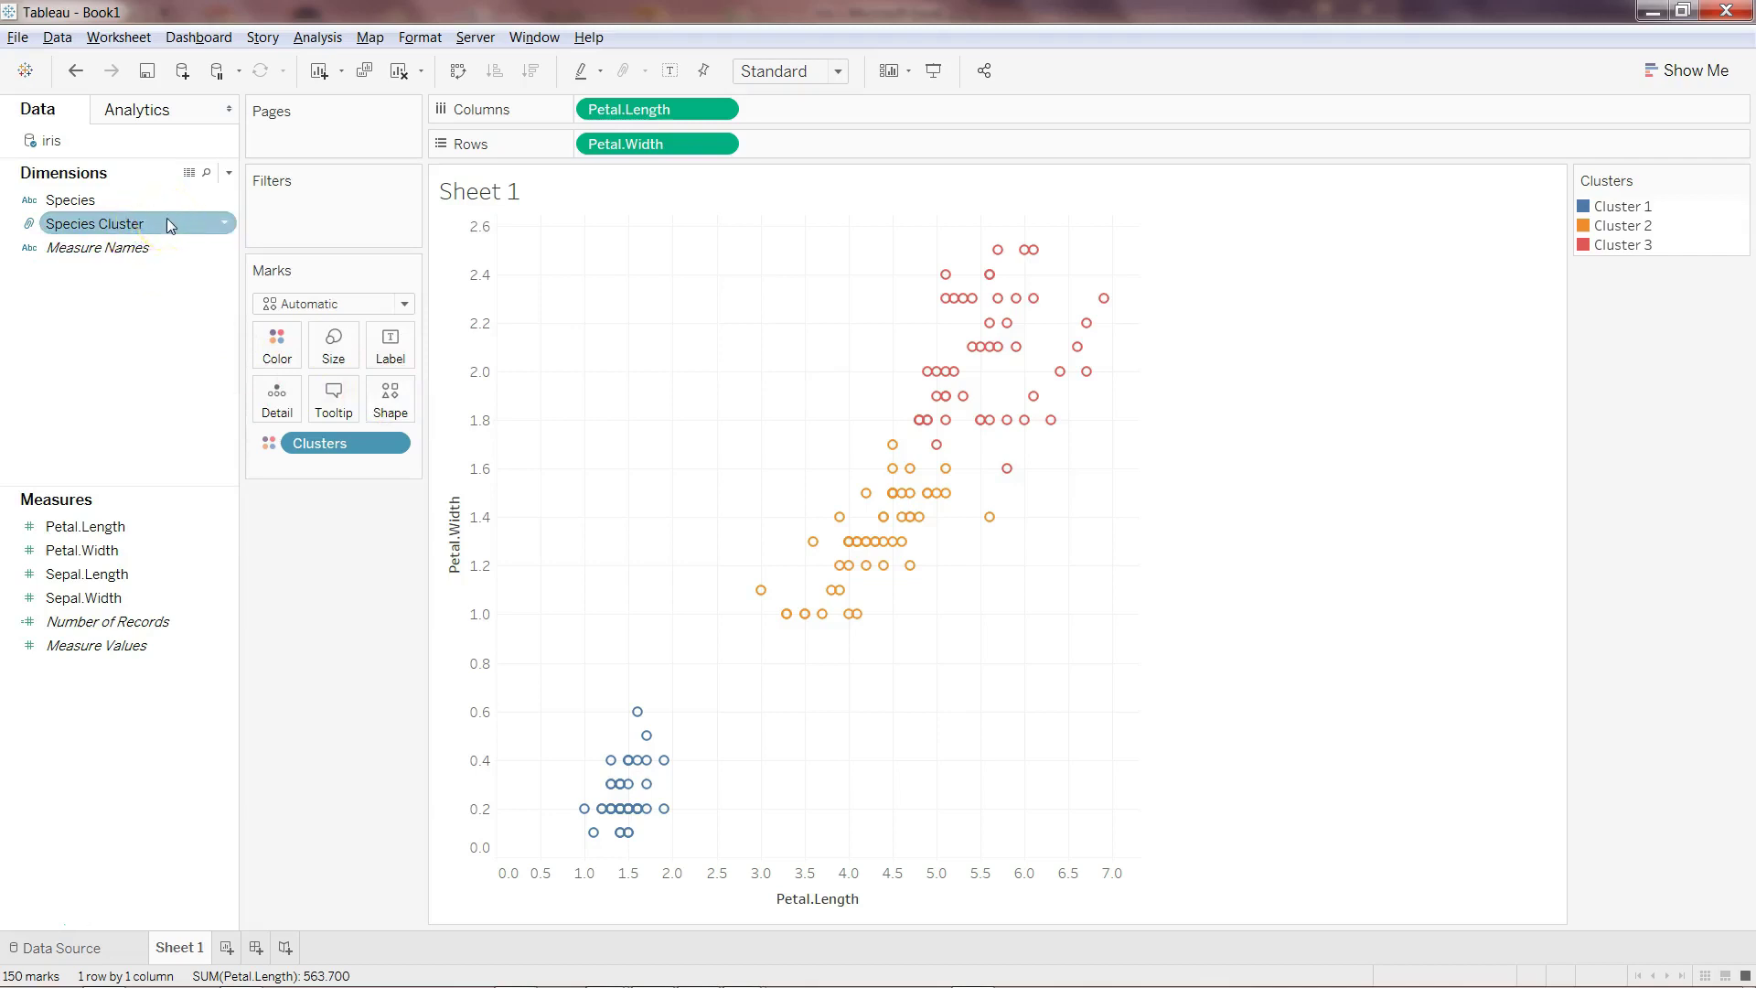
- Highlight the Cluster 1 points in the scatter plot from the legend, and clear the highlight
mouse_move(166, 223)
mouse_down()
mouse_move(313, 204)
mouse_move(596, 471)
mouse_move(188, 243)
mouse_move(136, 233)
mouse_up()
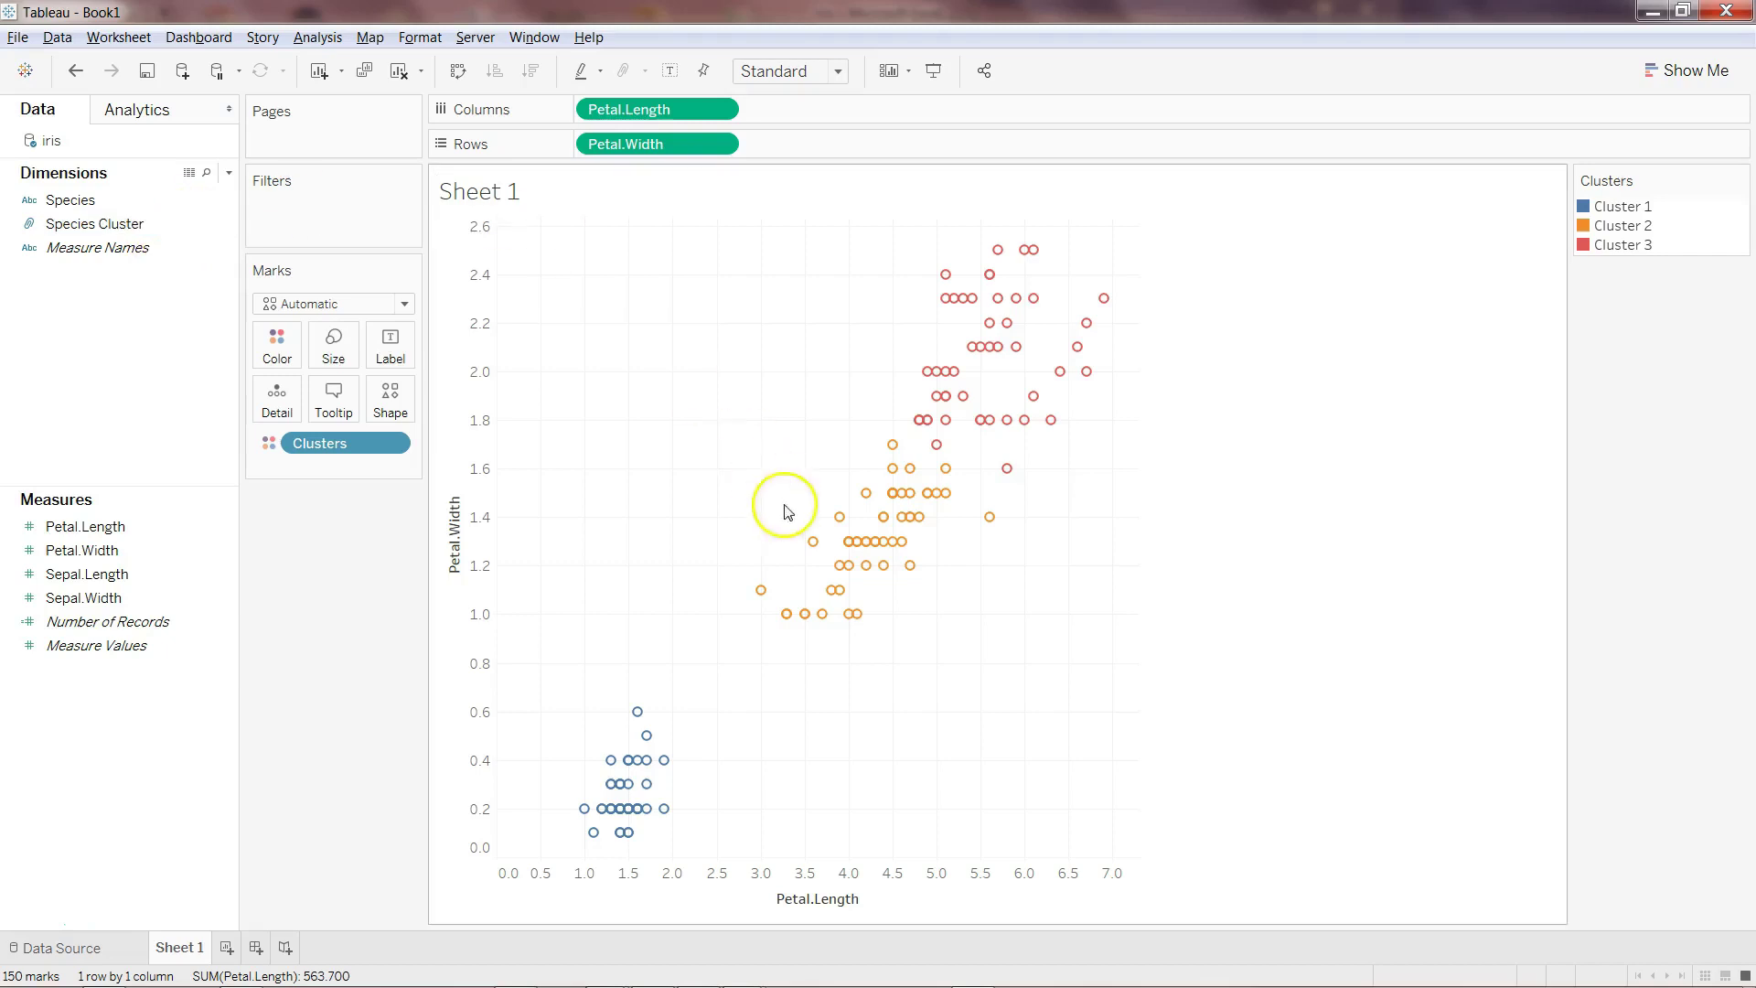
click(1637, 206)
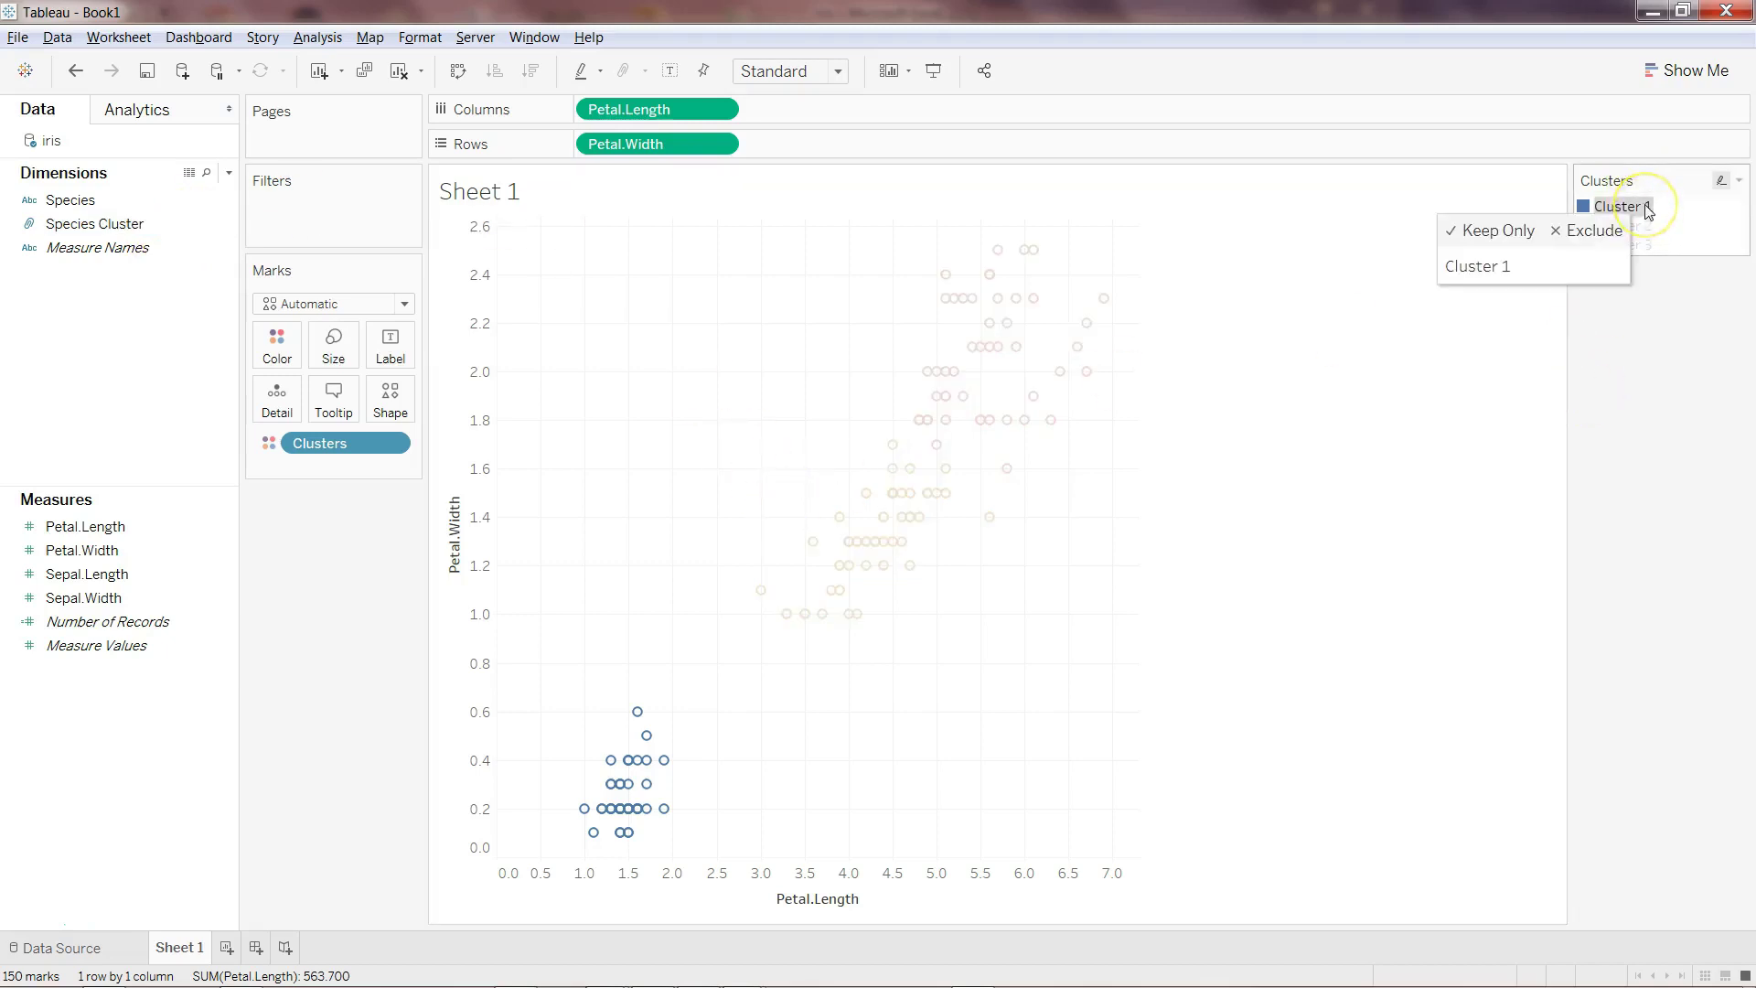
click(1288, 256)
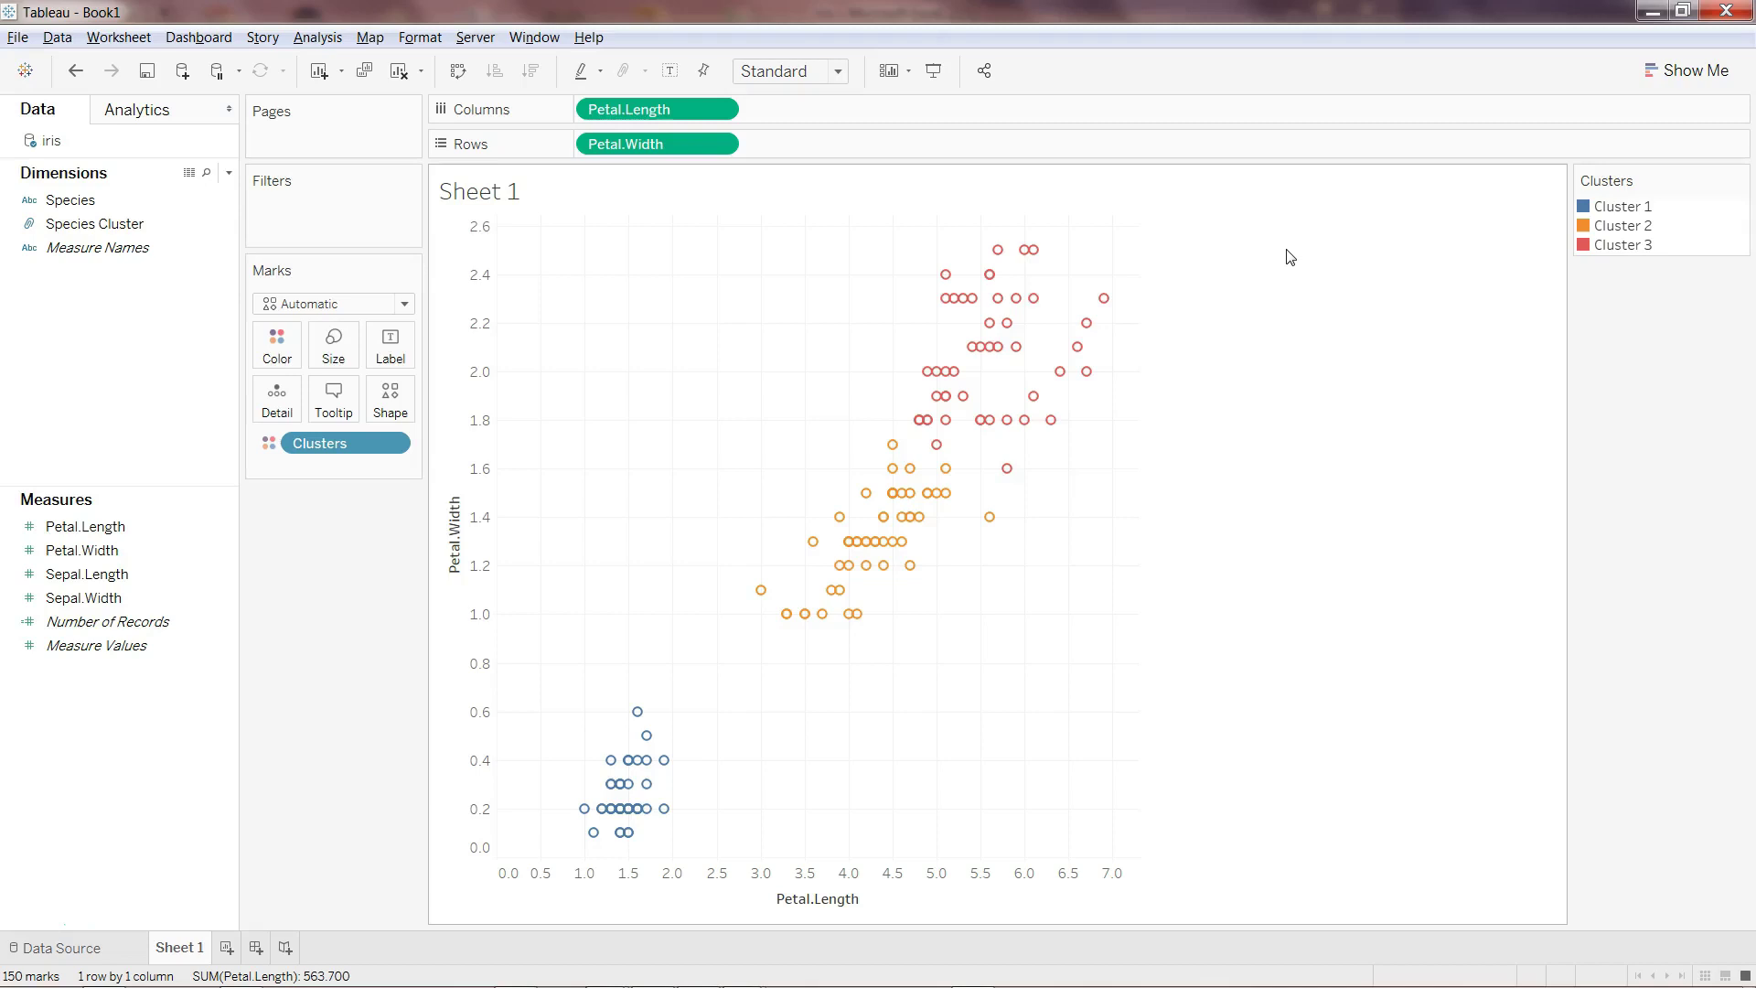
click(132, 621)
click(128, 528)
click(134, 576)
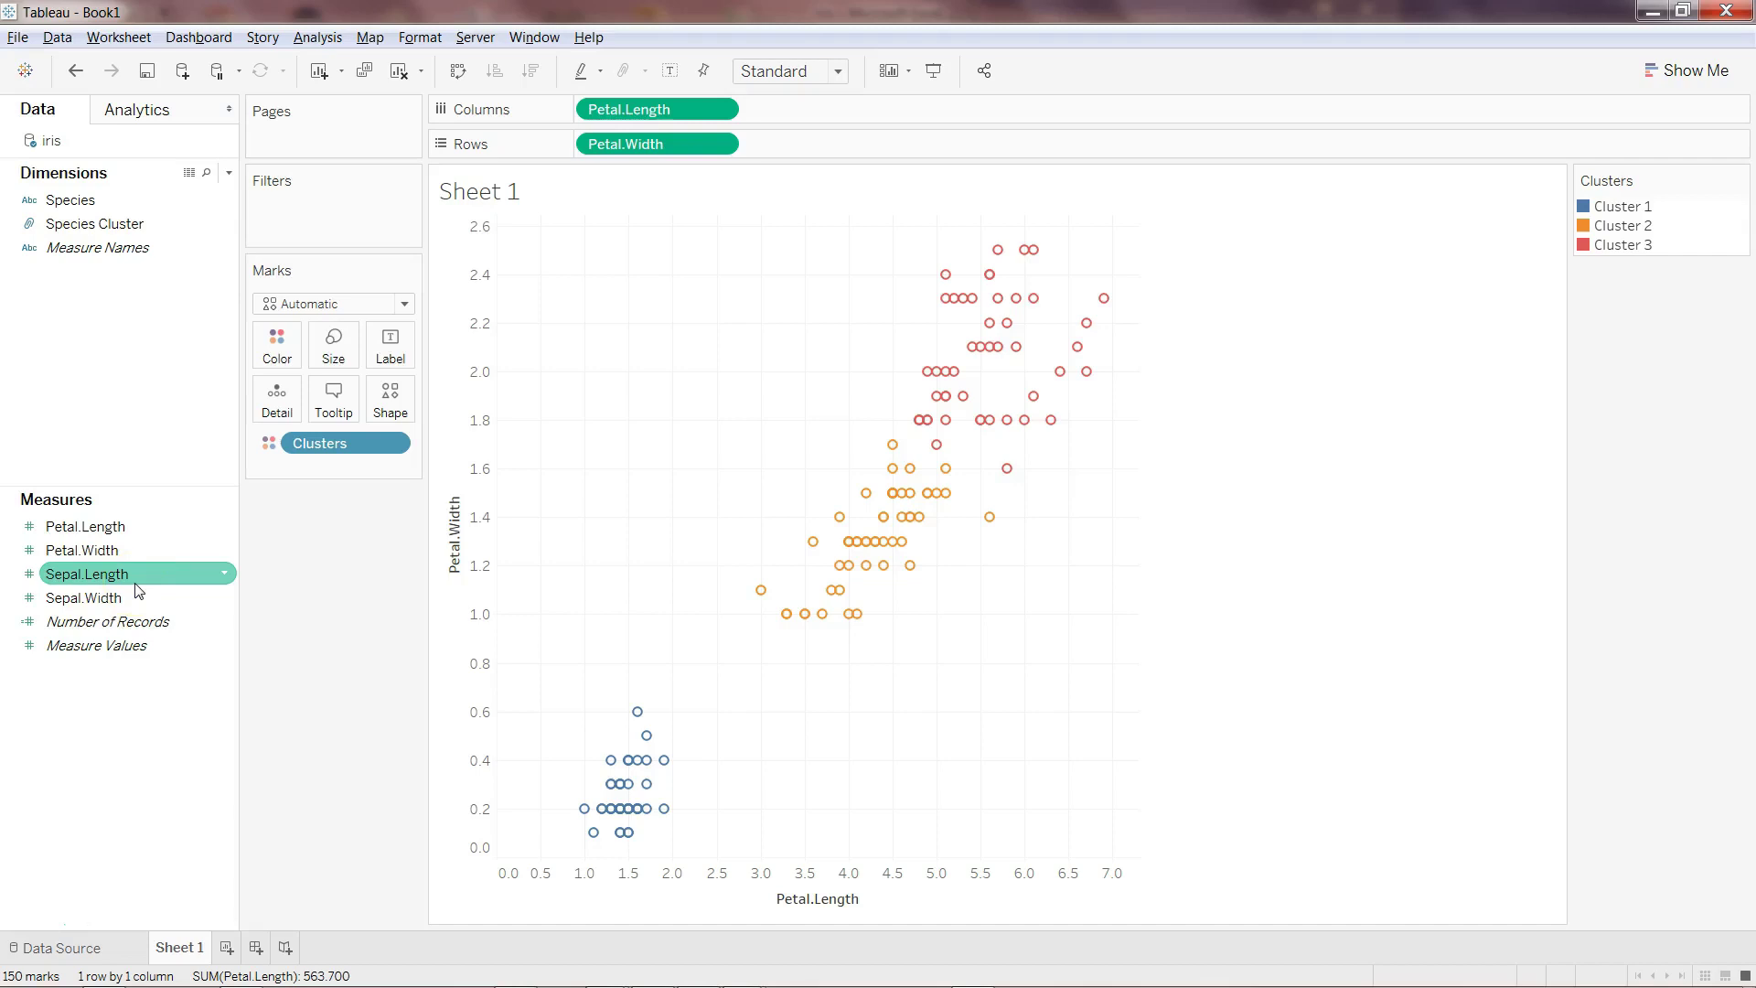
click(147, 573)
click(144, 527)
click(148, 550)
click(149, 574)
click(148, 550)
click(149, 573)
click(149, 597)
click(690, 772)
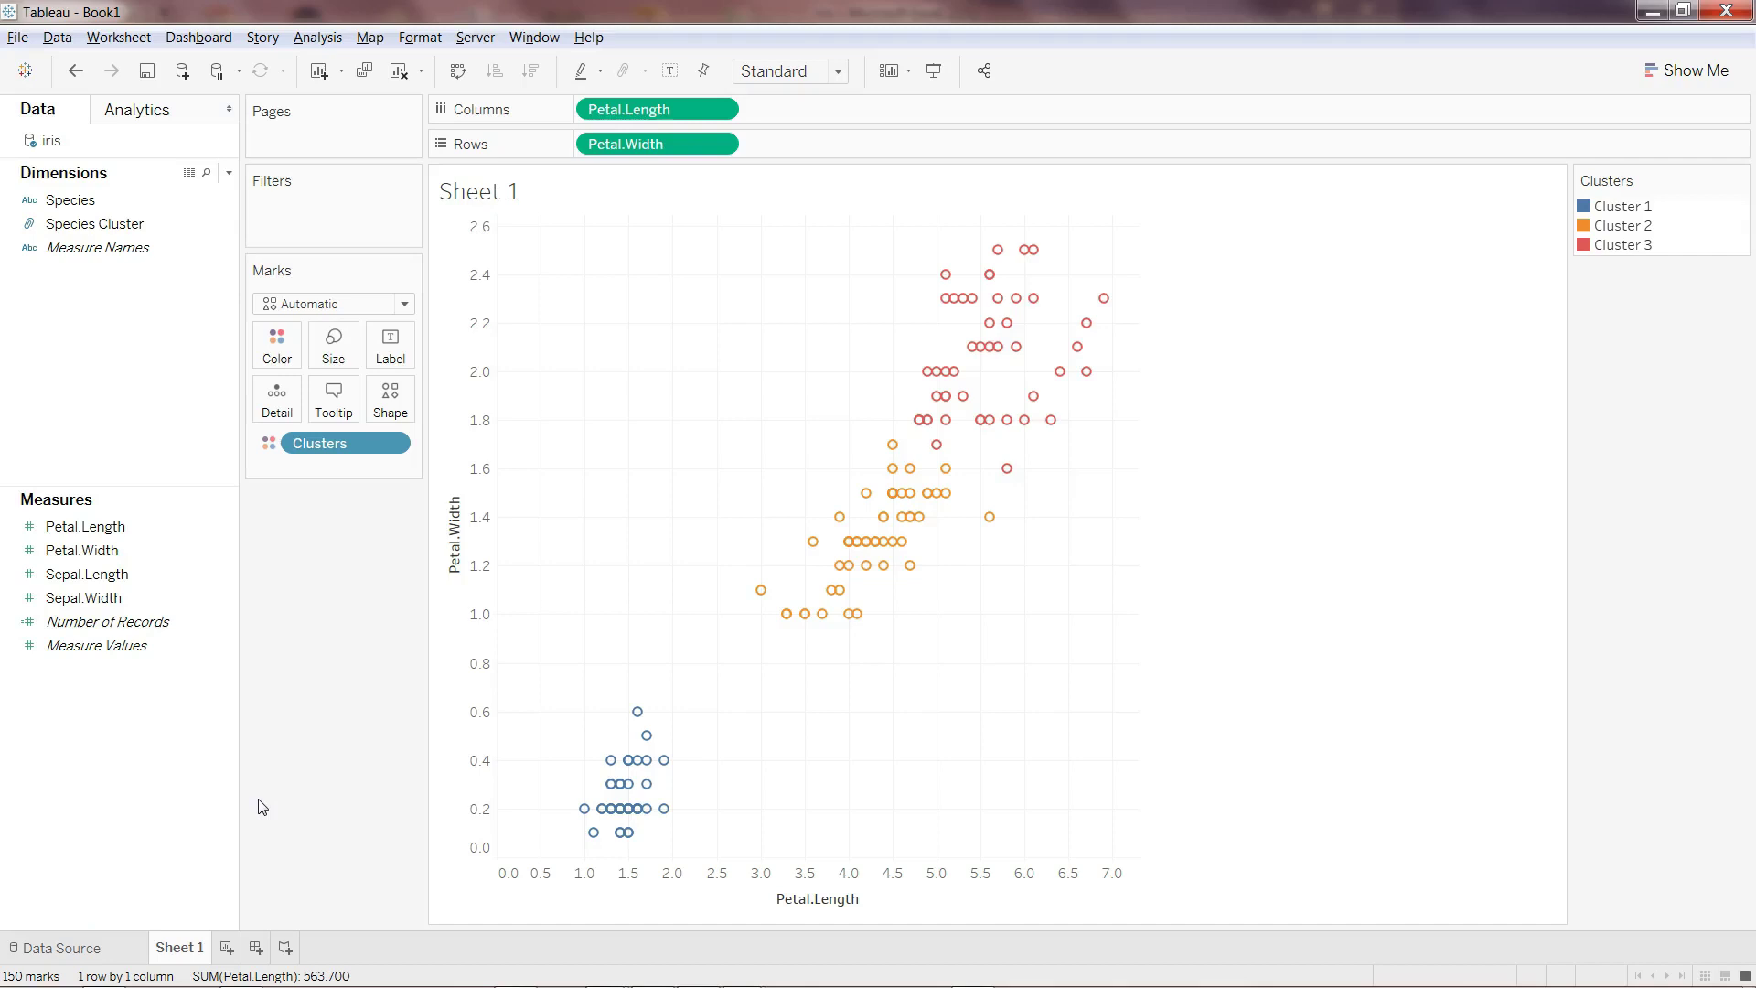
- Create a calculated field and name it Accuracy
right_click(157, 393)
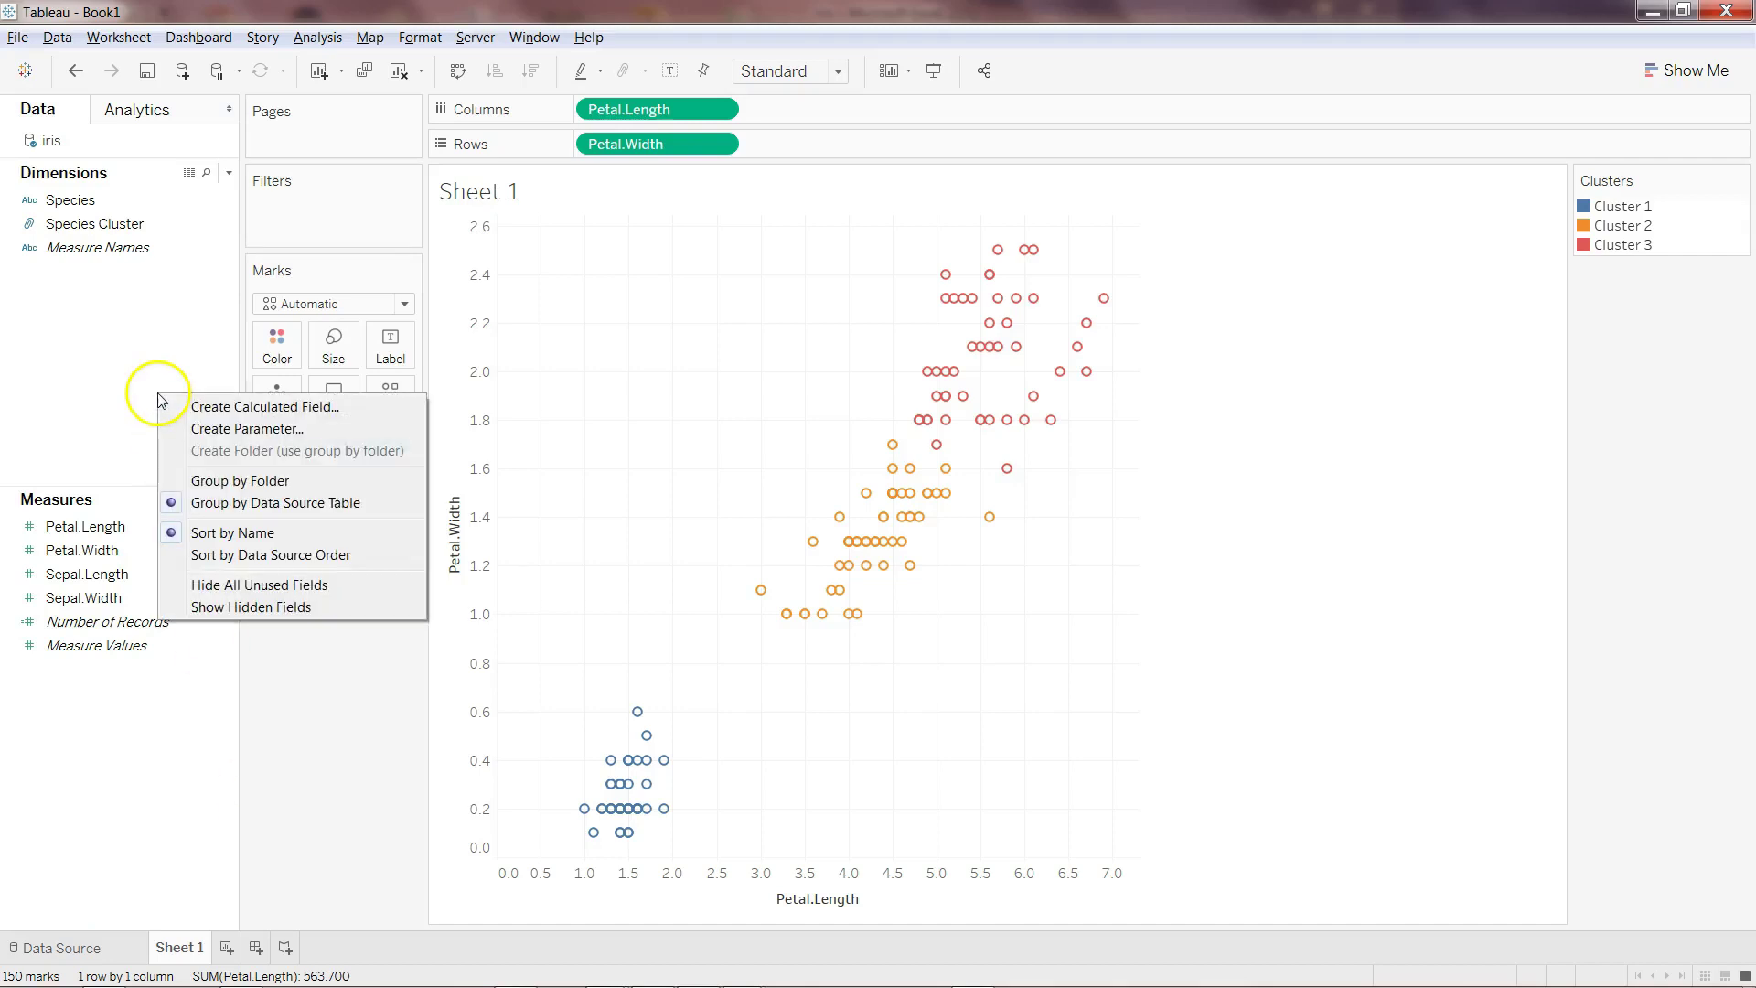
click(240, 407)
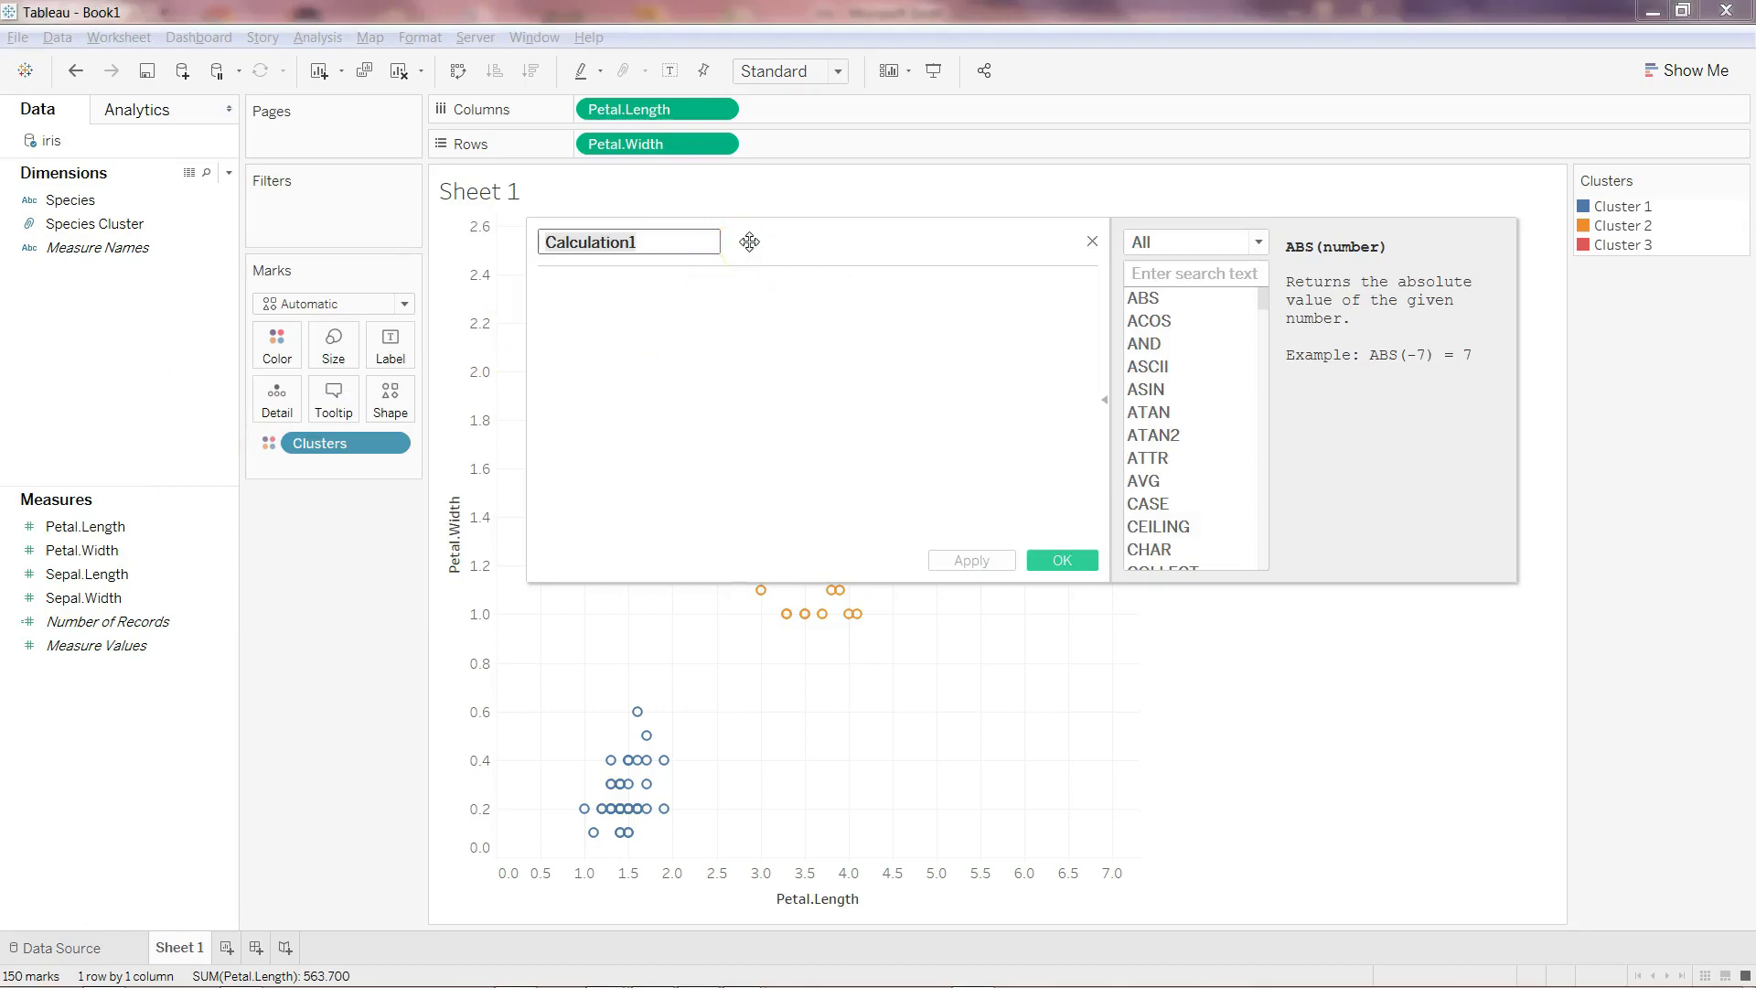
click(705, 238)
key(BackSpace)
key(BackSpace)
key(BackSpace)
key(BackSpace)
key(BackSpace)
key(BackSpace)
key(BackSpace)
key(BackSpace)
key(BackSpace)
key(BackSpace)
key(BackSpace)
key(BackSpace)
text(Accuracy)
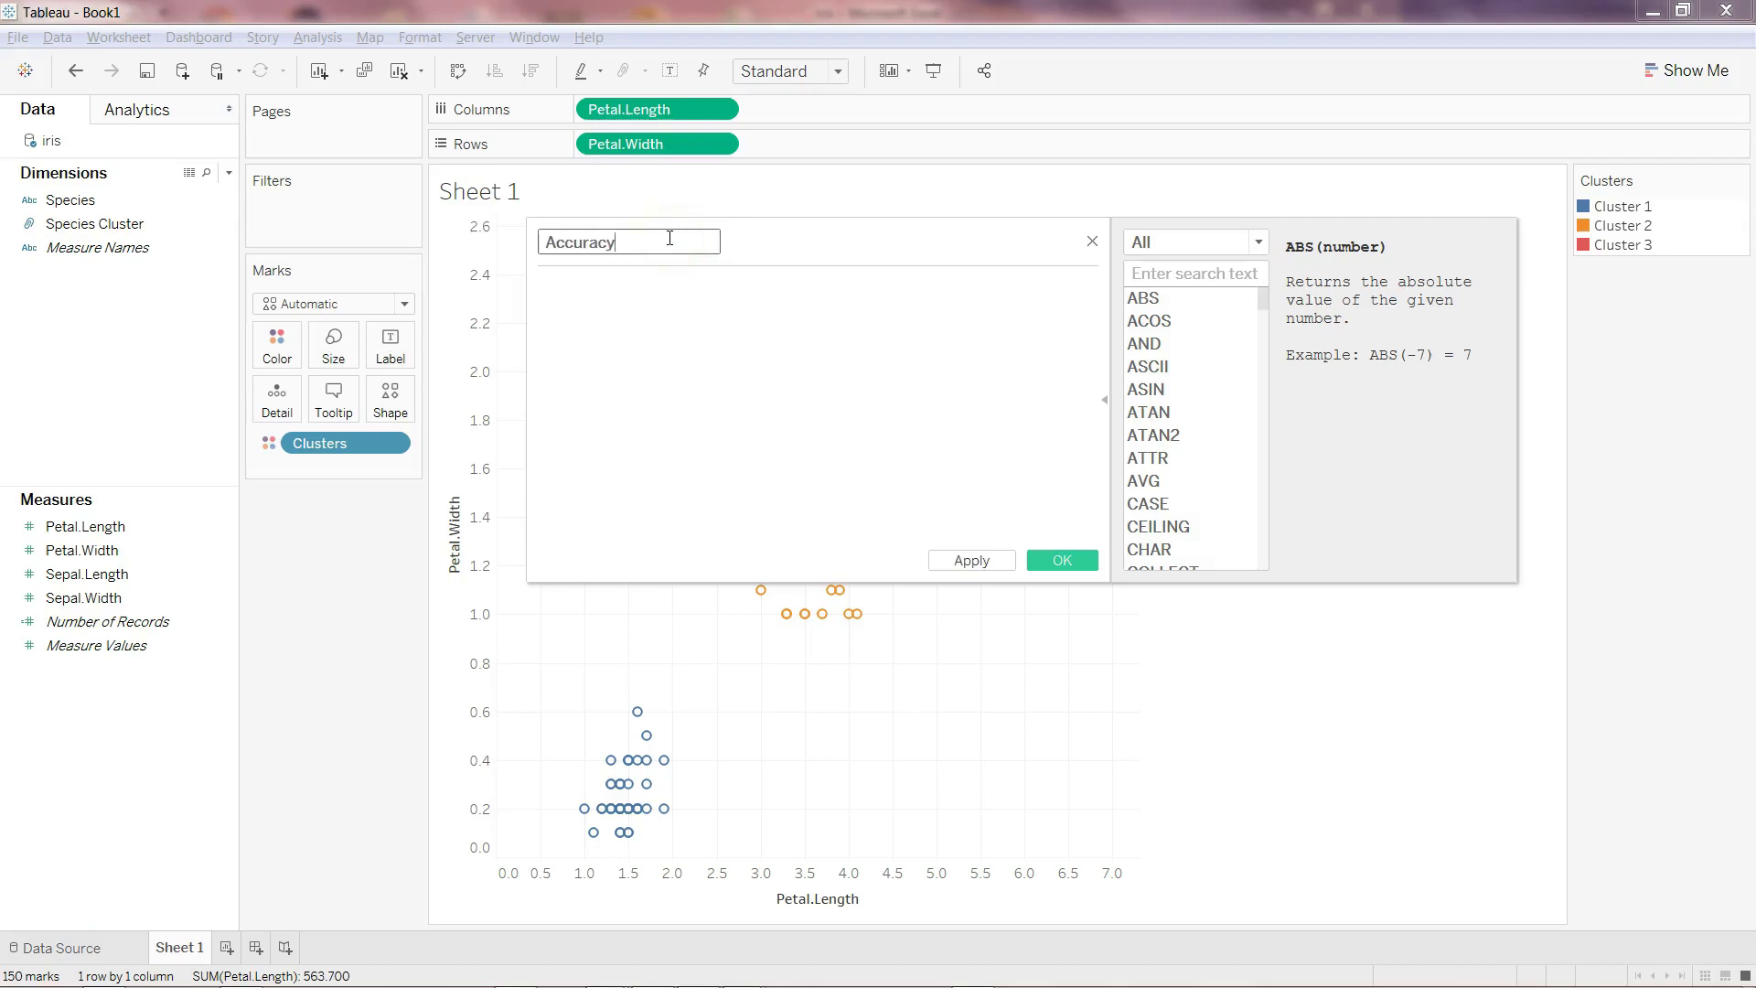
- Define the Accuracy calculation as [Species Cluster] = [Species] and accept it
click(631, 301)
text(spec)
key(Down)
key(Return)
text(= )
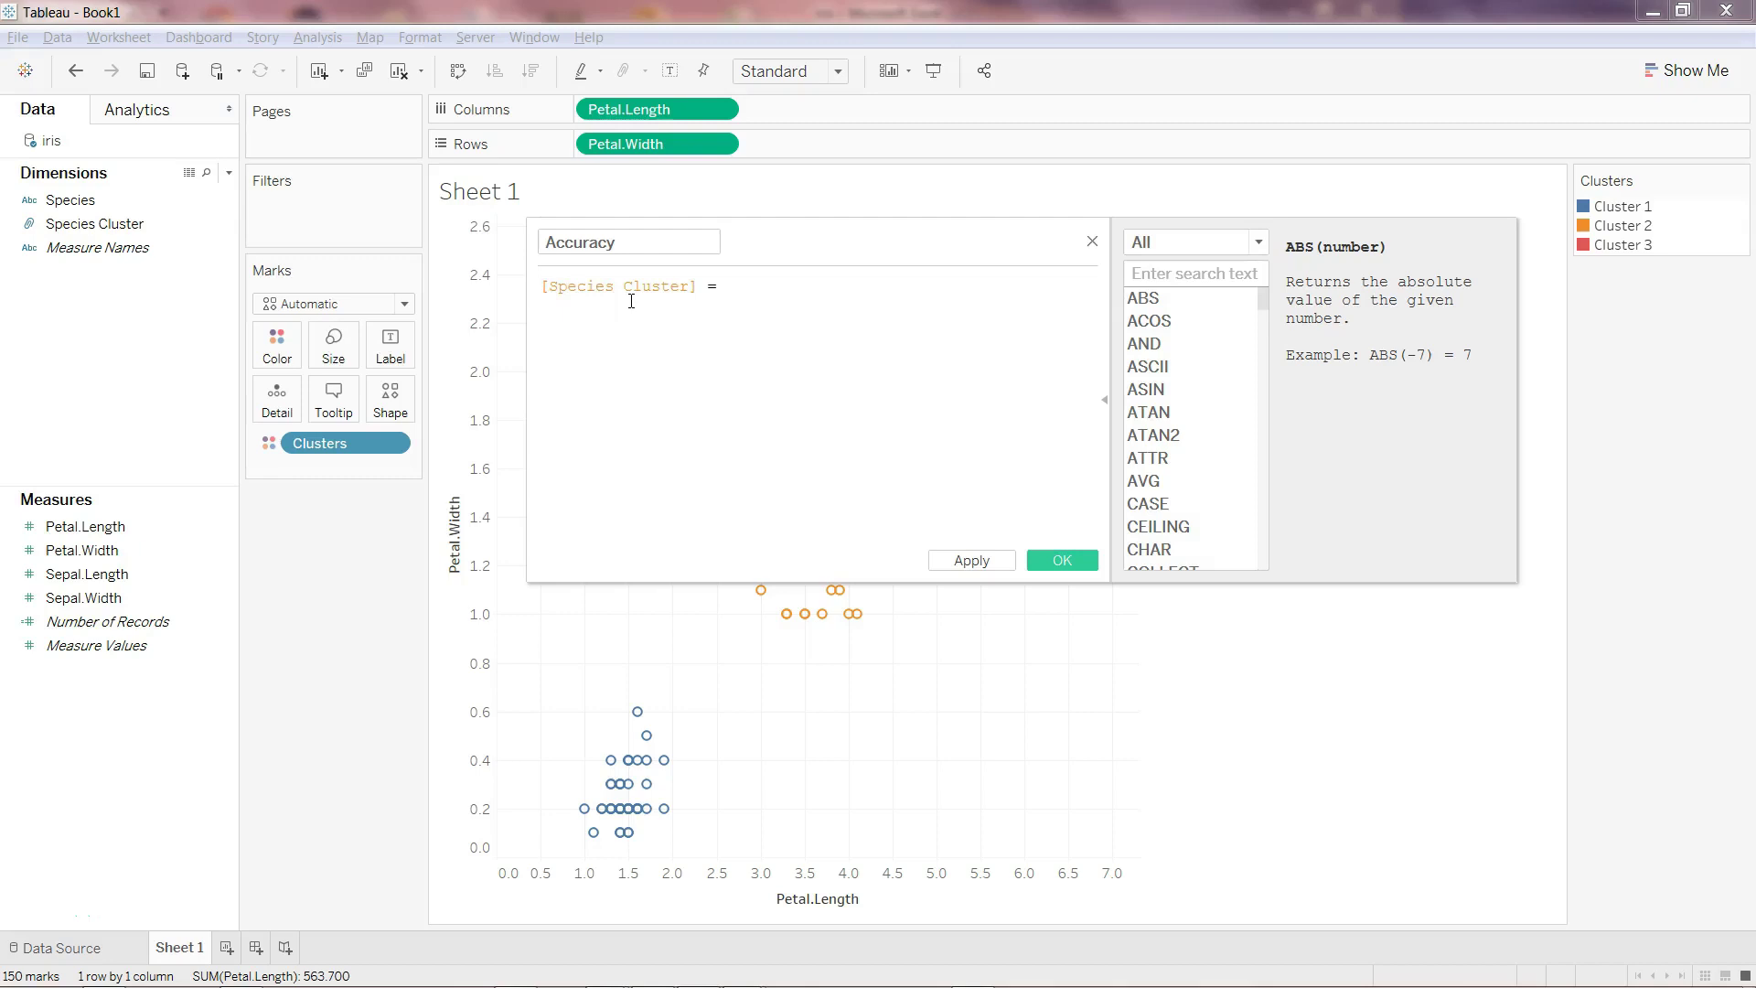
text(spe)
key(Return)
click(1063, 559)
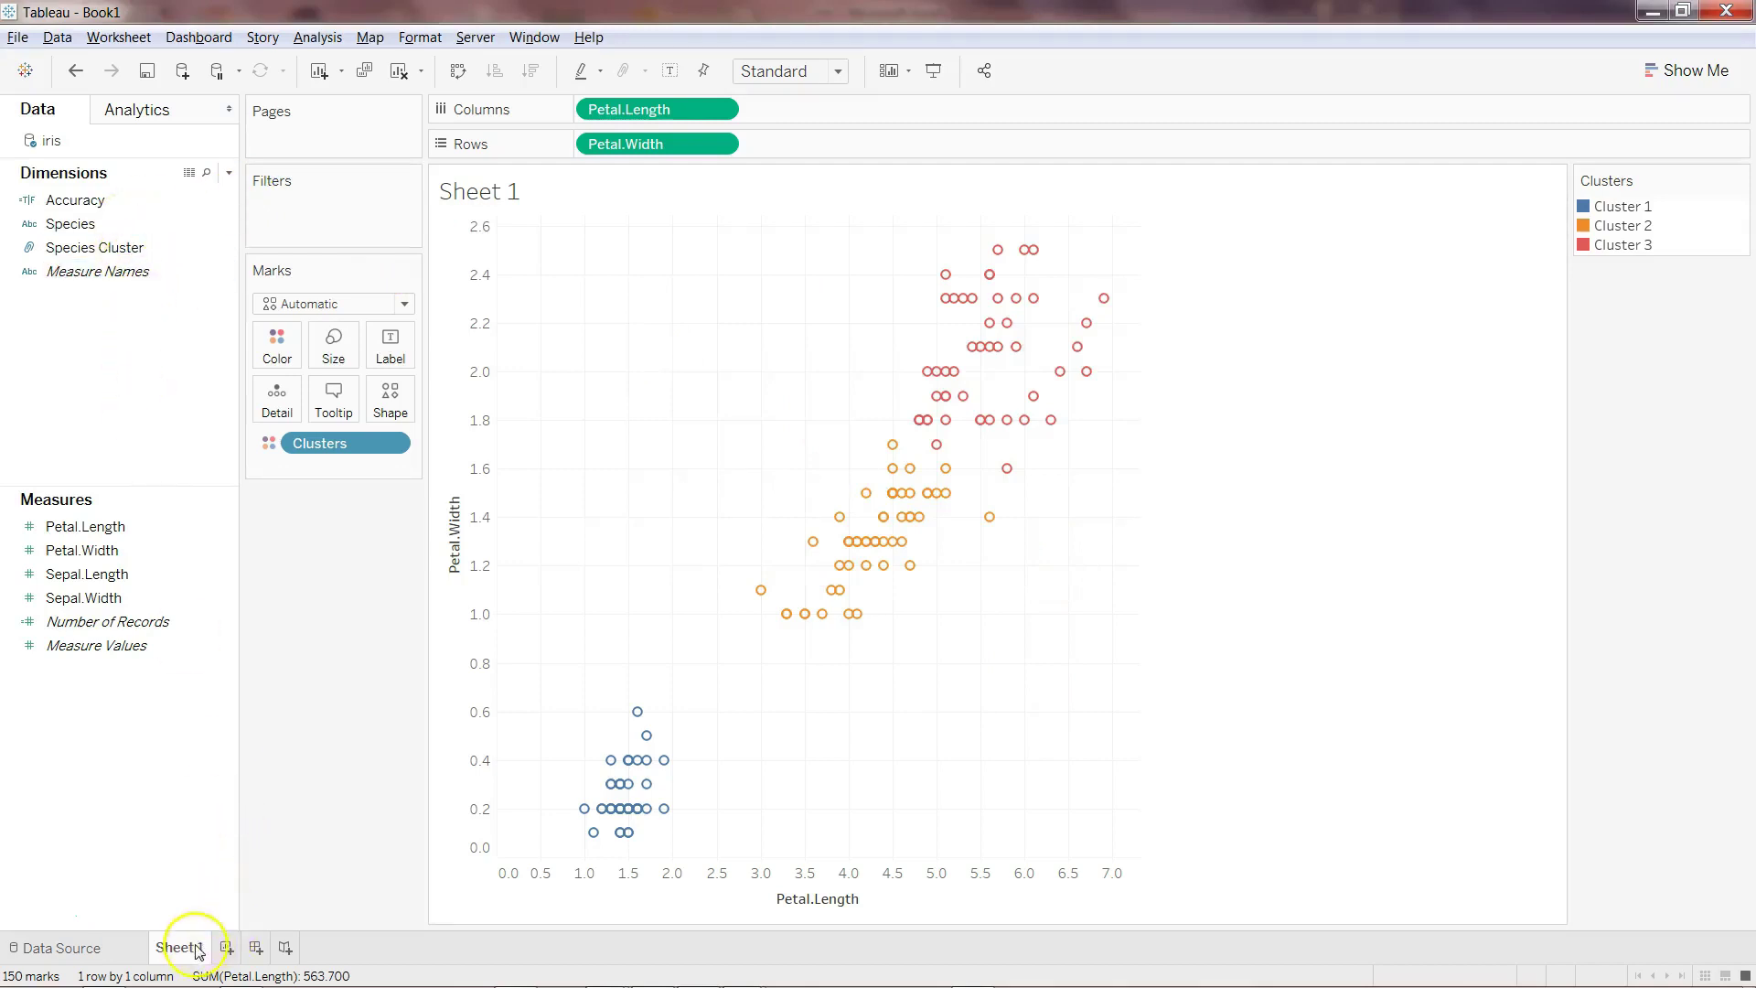
- Add a new worksheet and place the Accuracy field on its Columns
click(226, 950)
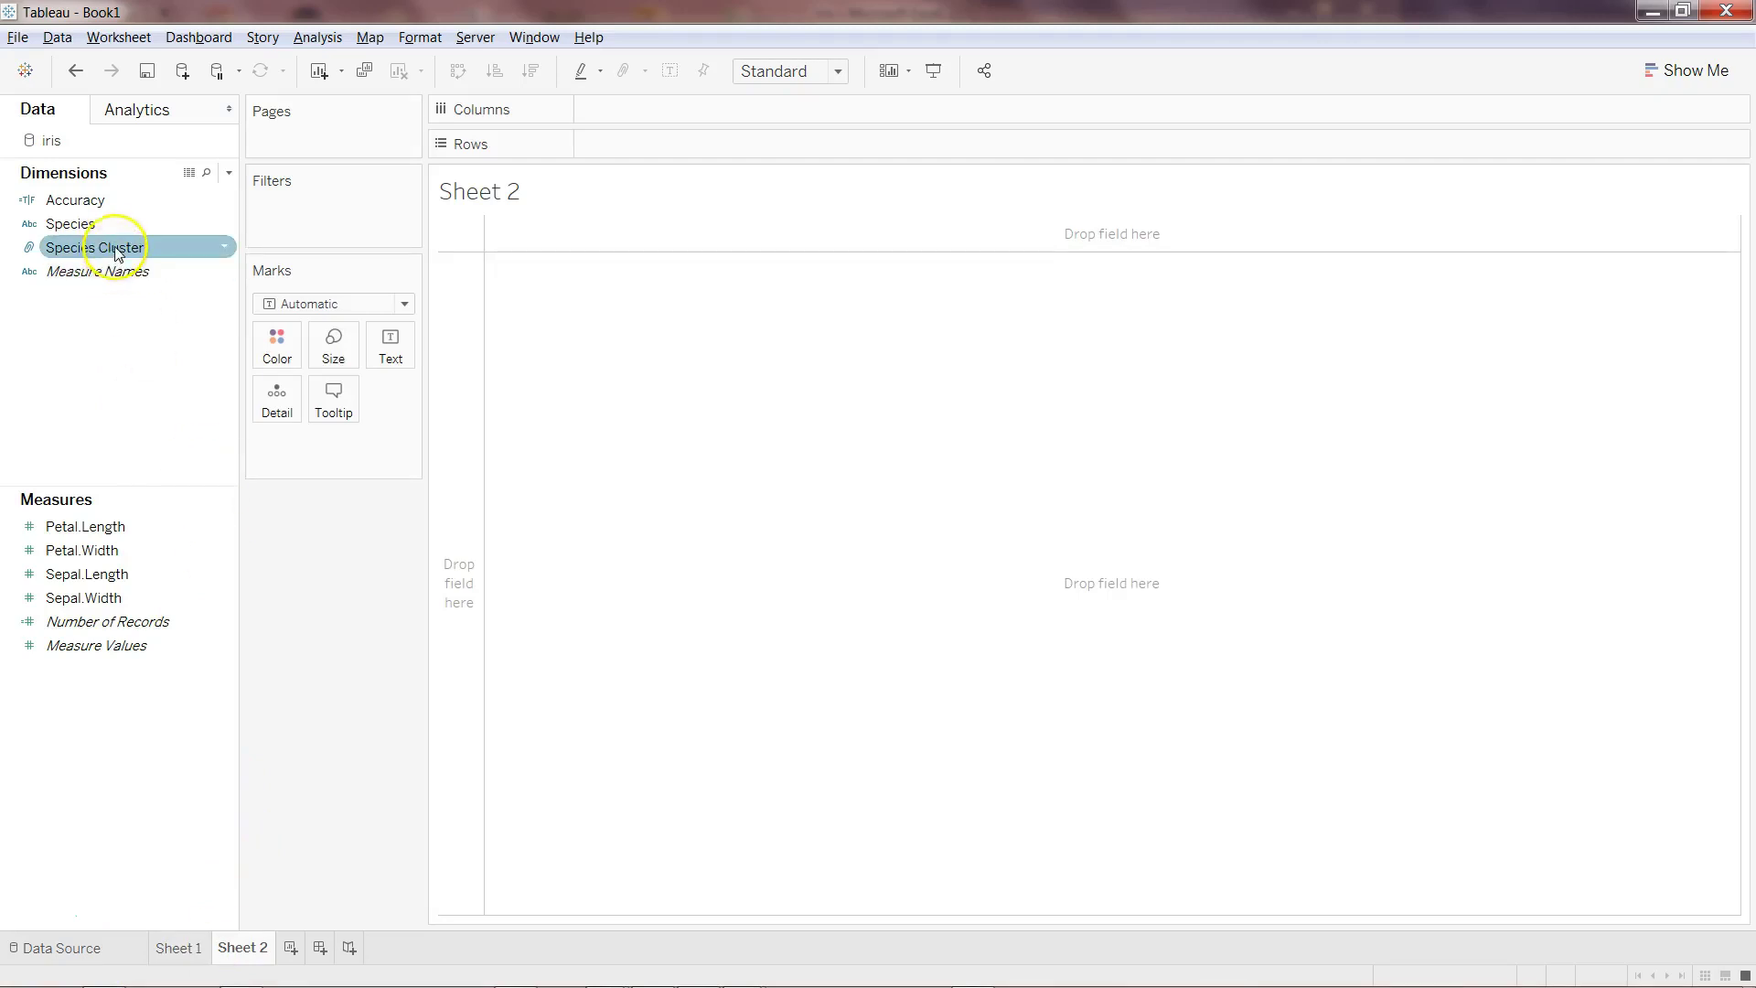
drag(110, 200, 694, 110)
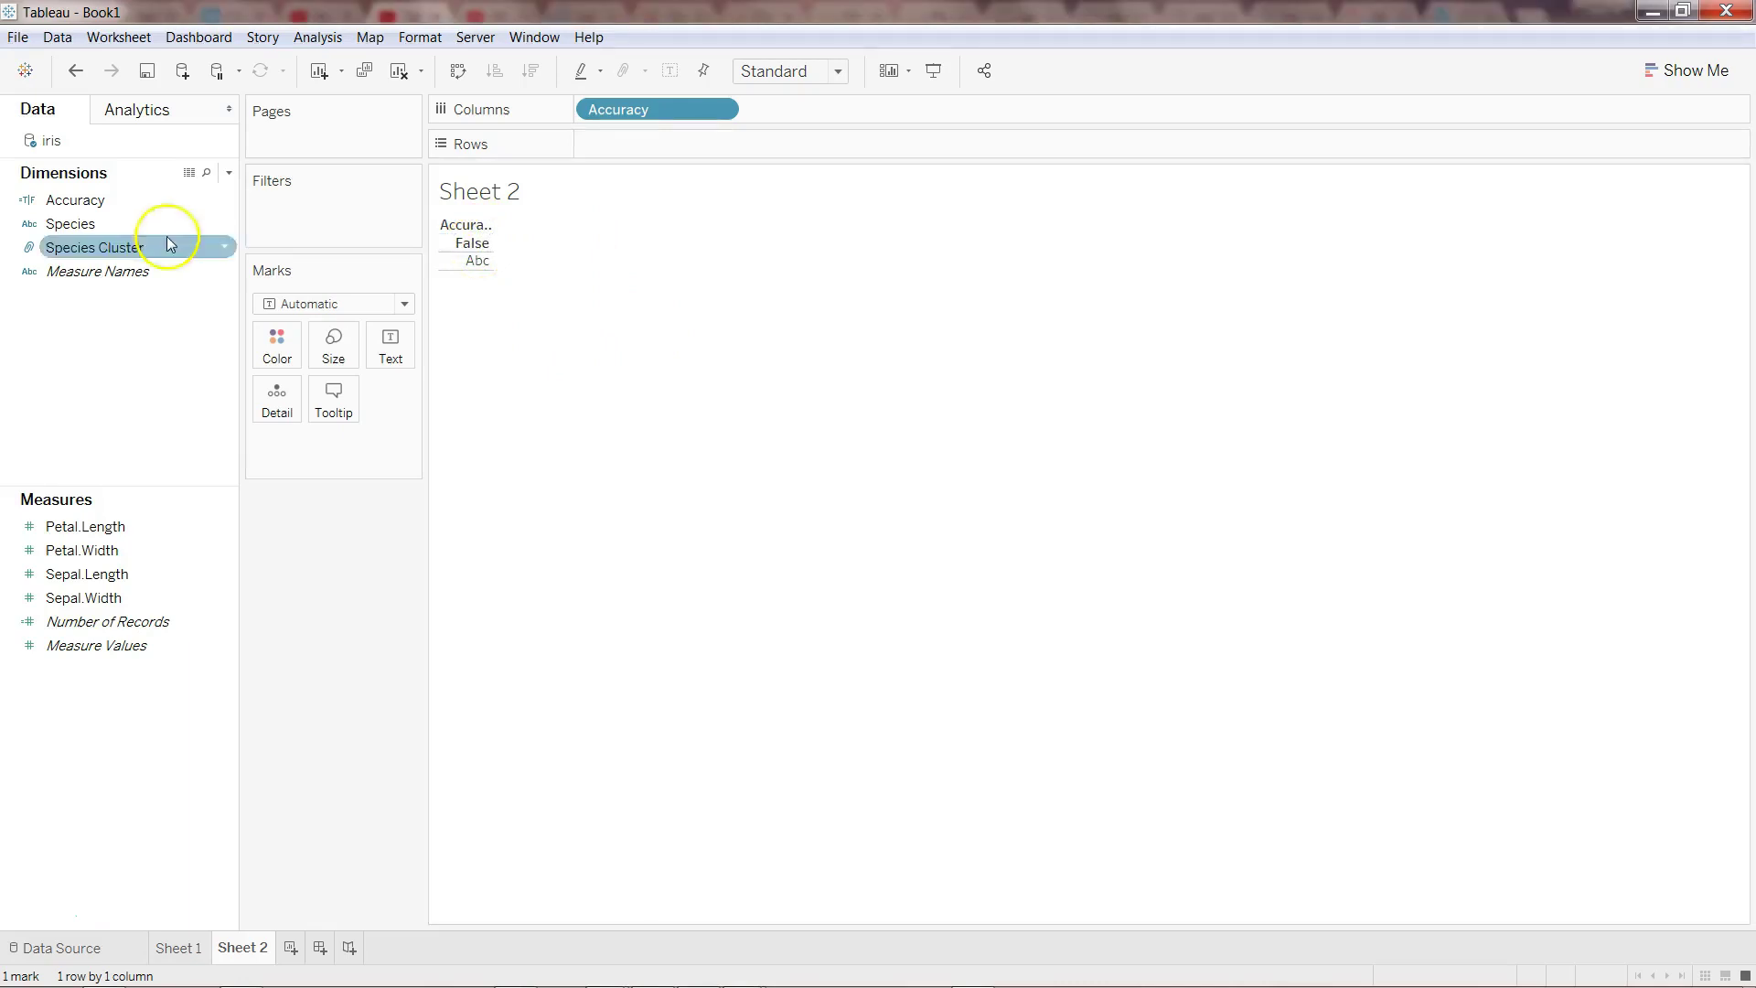
- Change the Accuracy formula to [Species Cluster] == [Species] and accept it
click(225, 201)
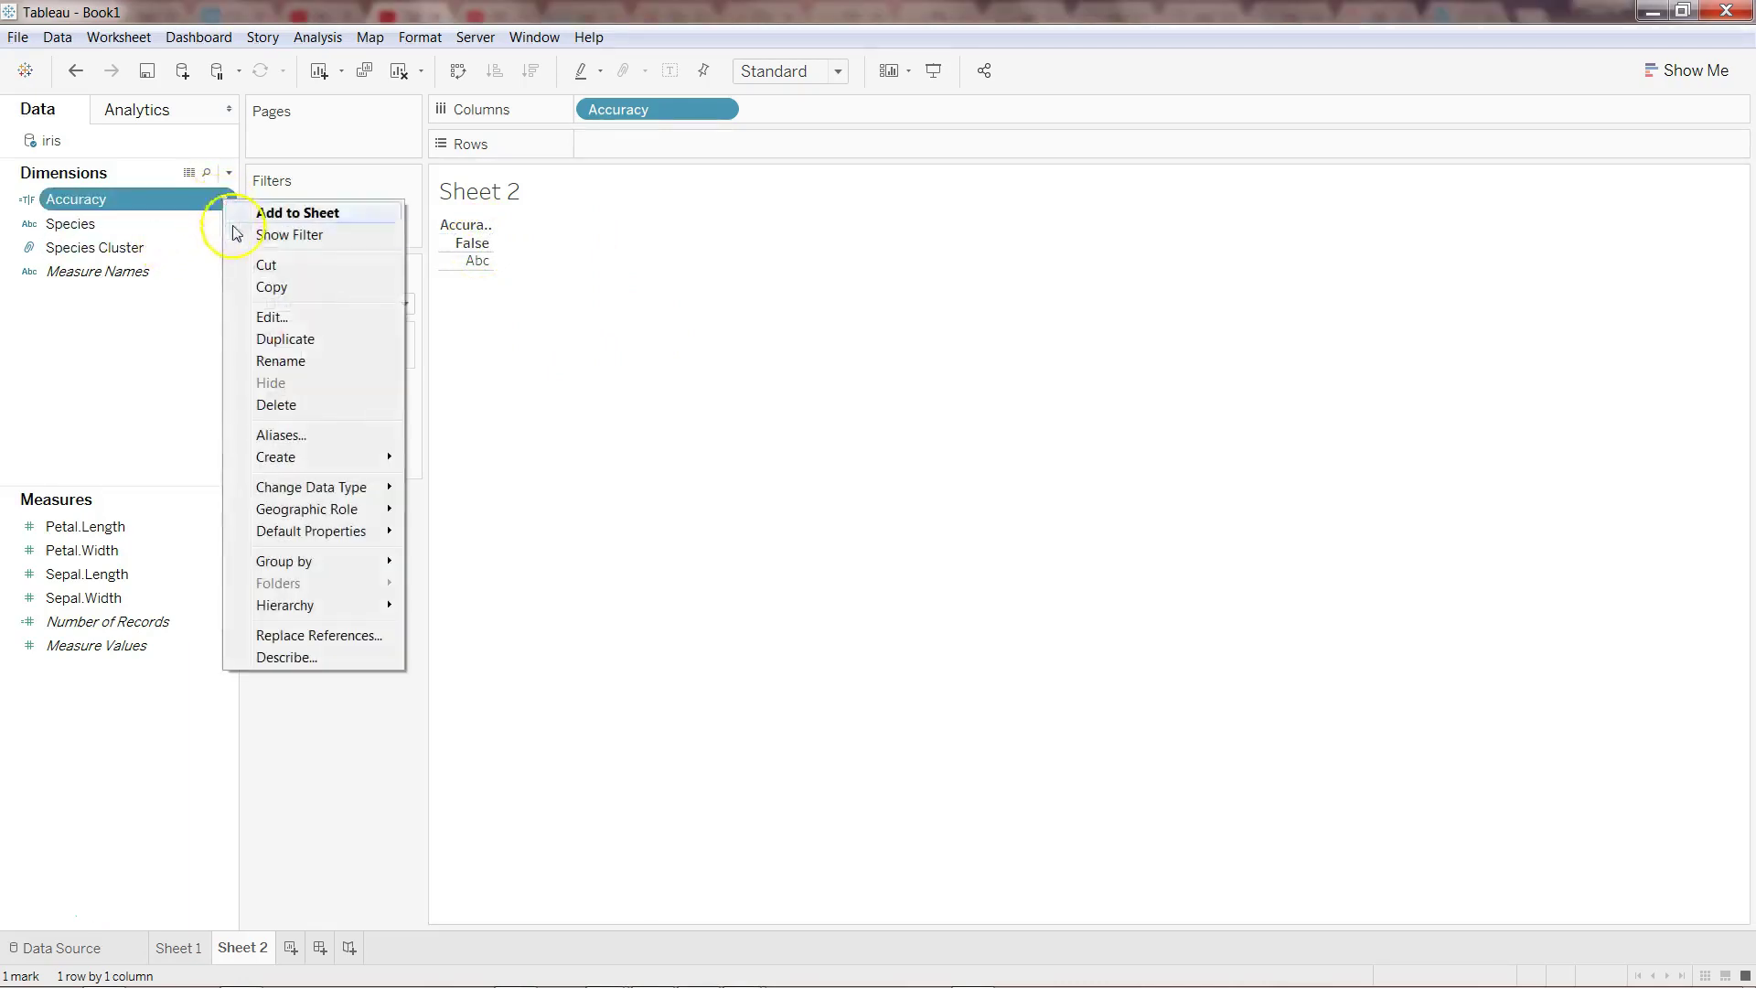
click(319, 320)
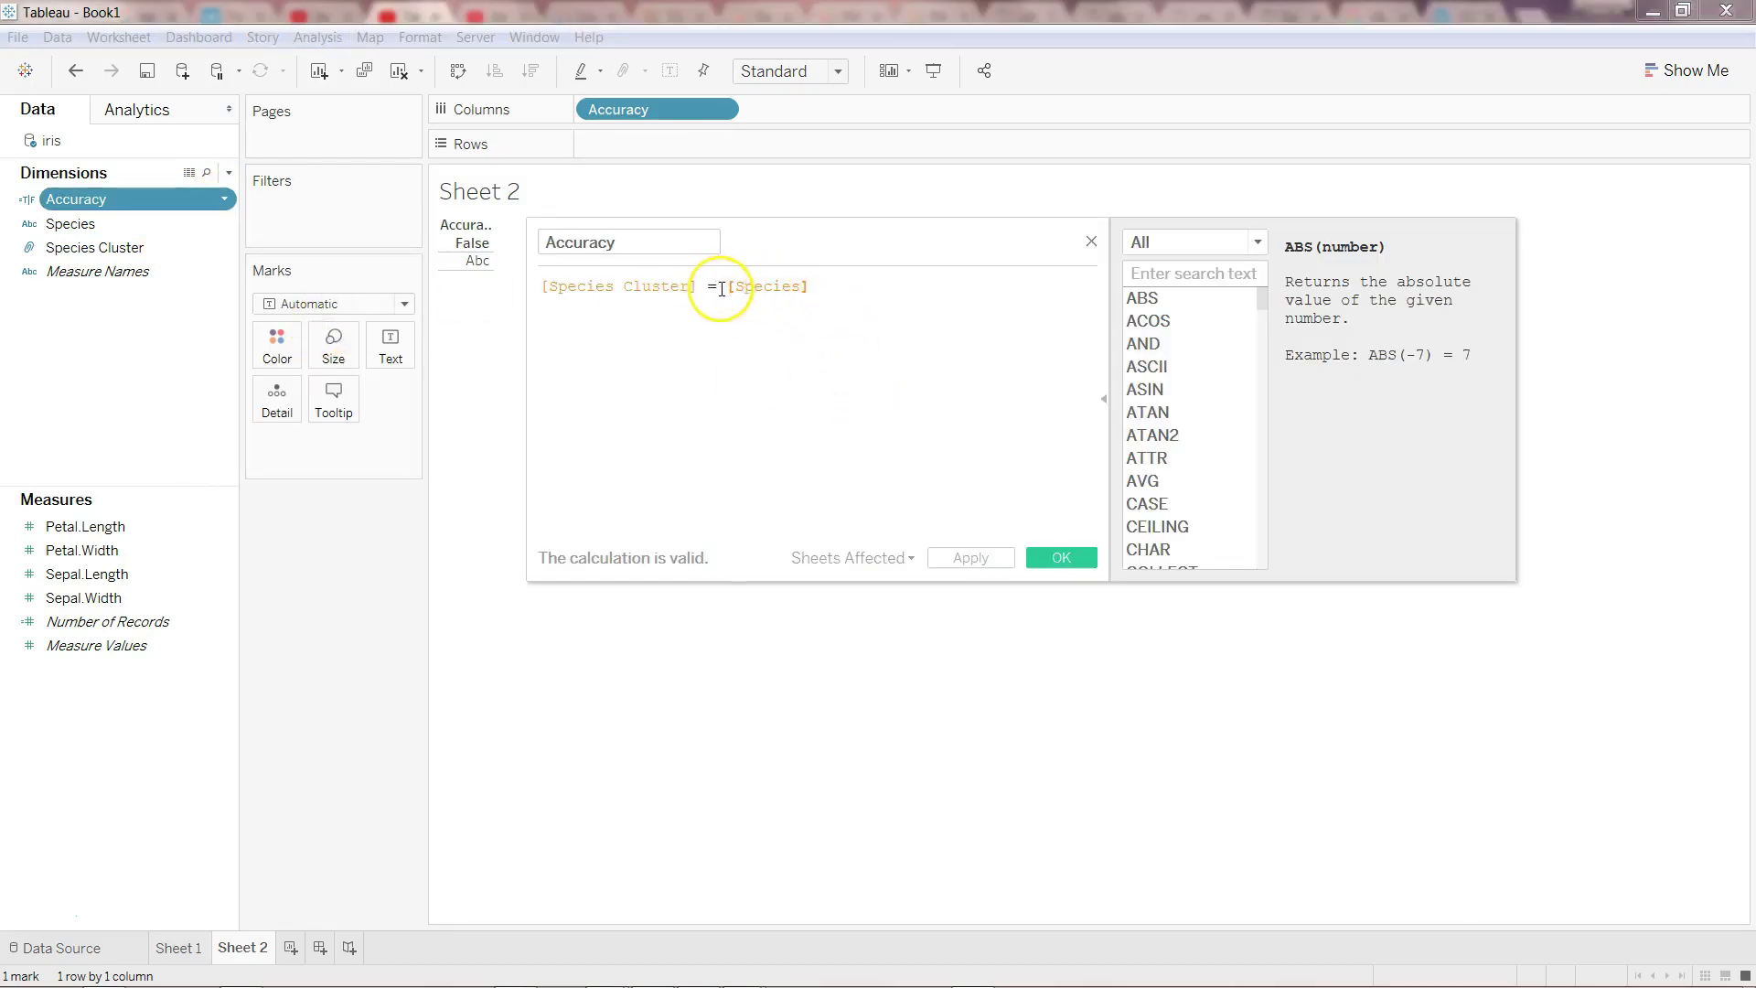
text(=)
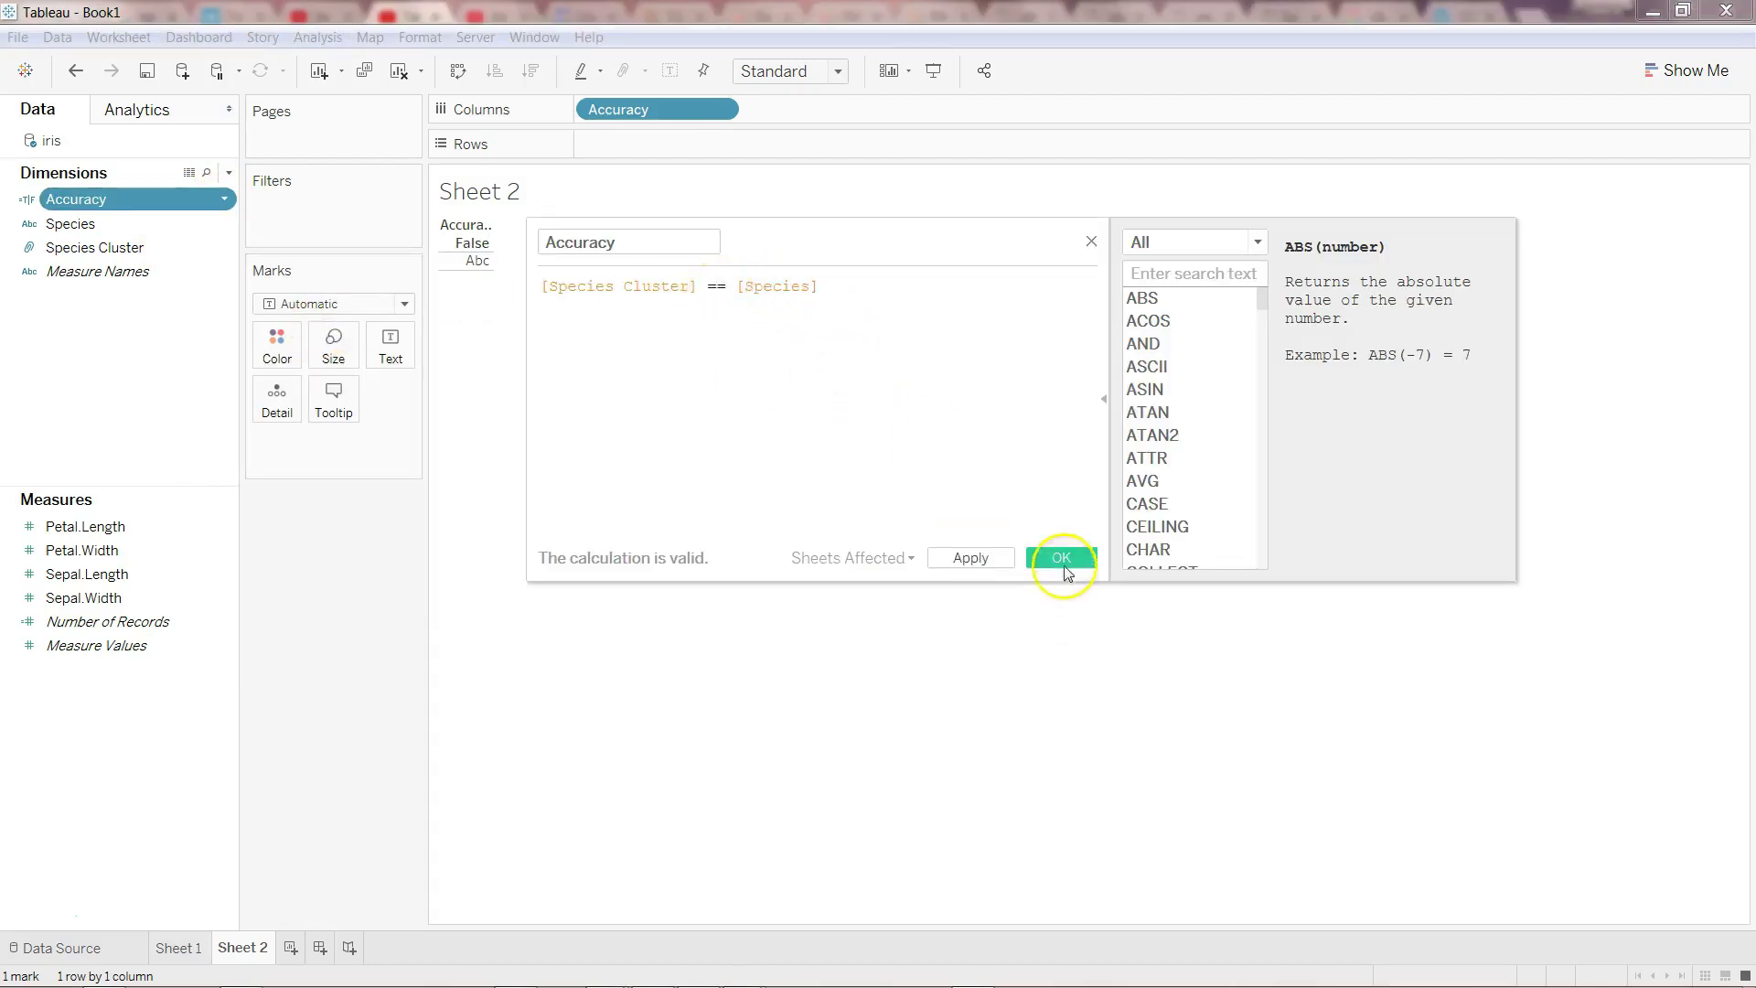
click(1062, 560)
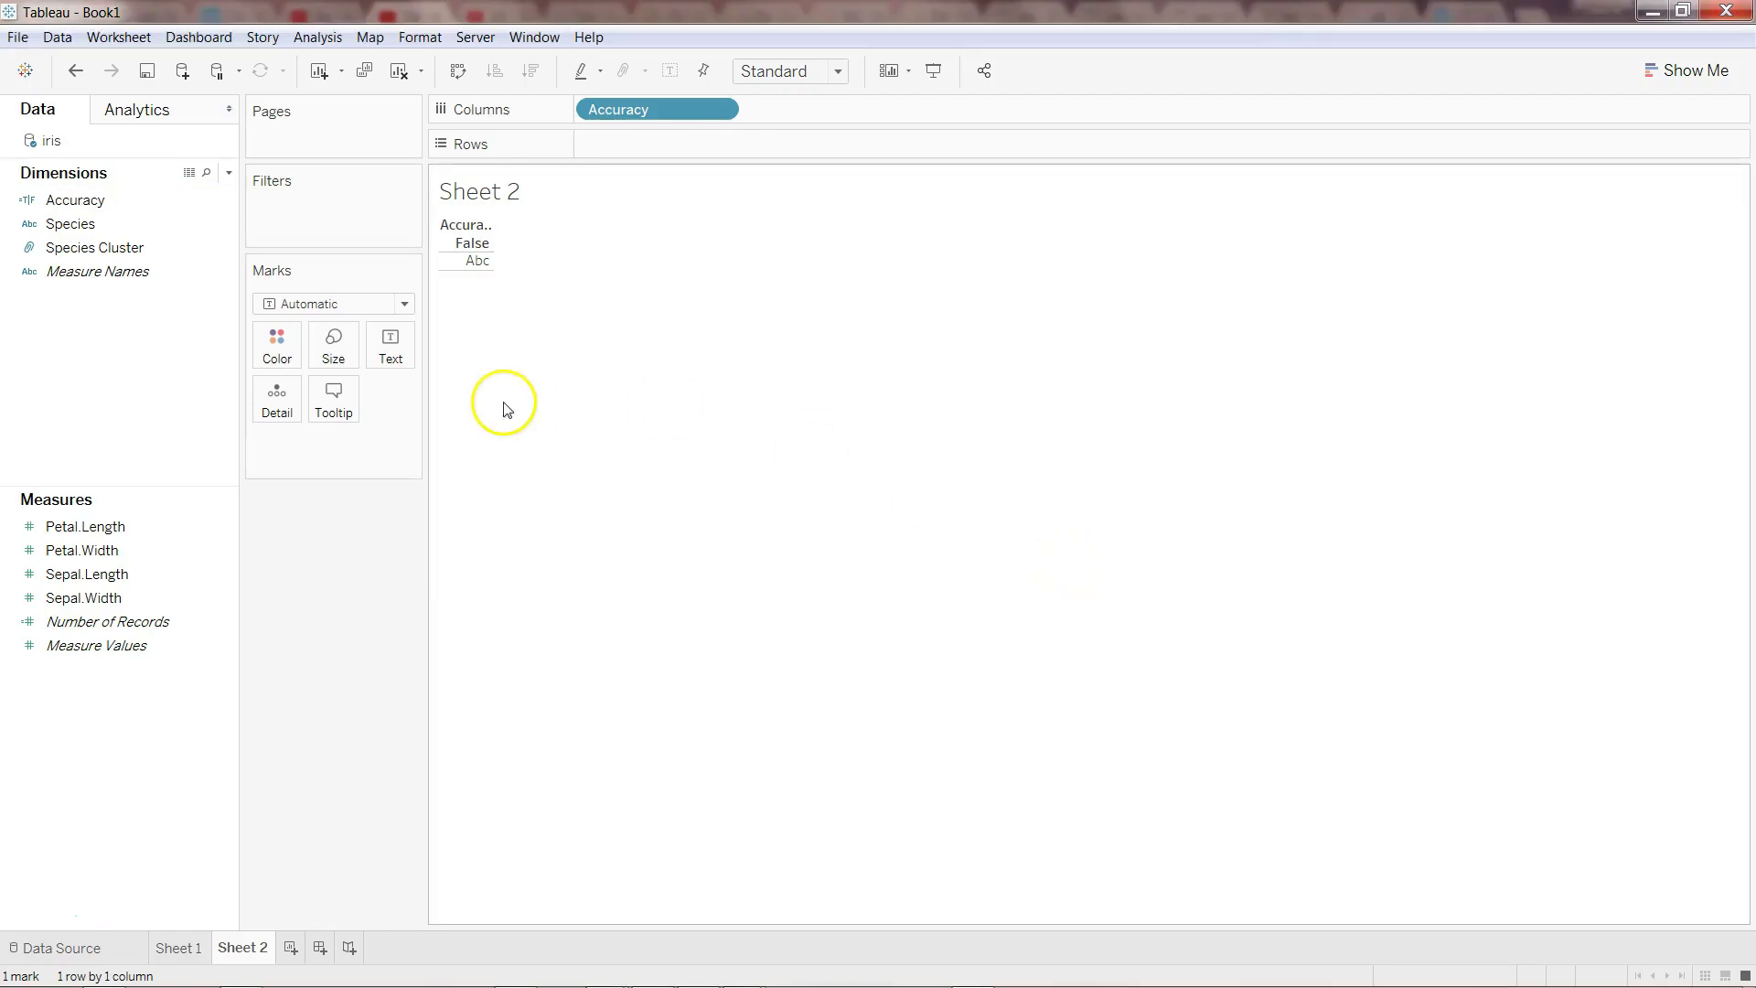
click(139, 226)
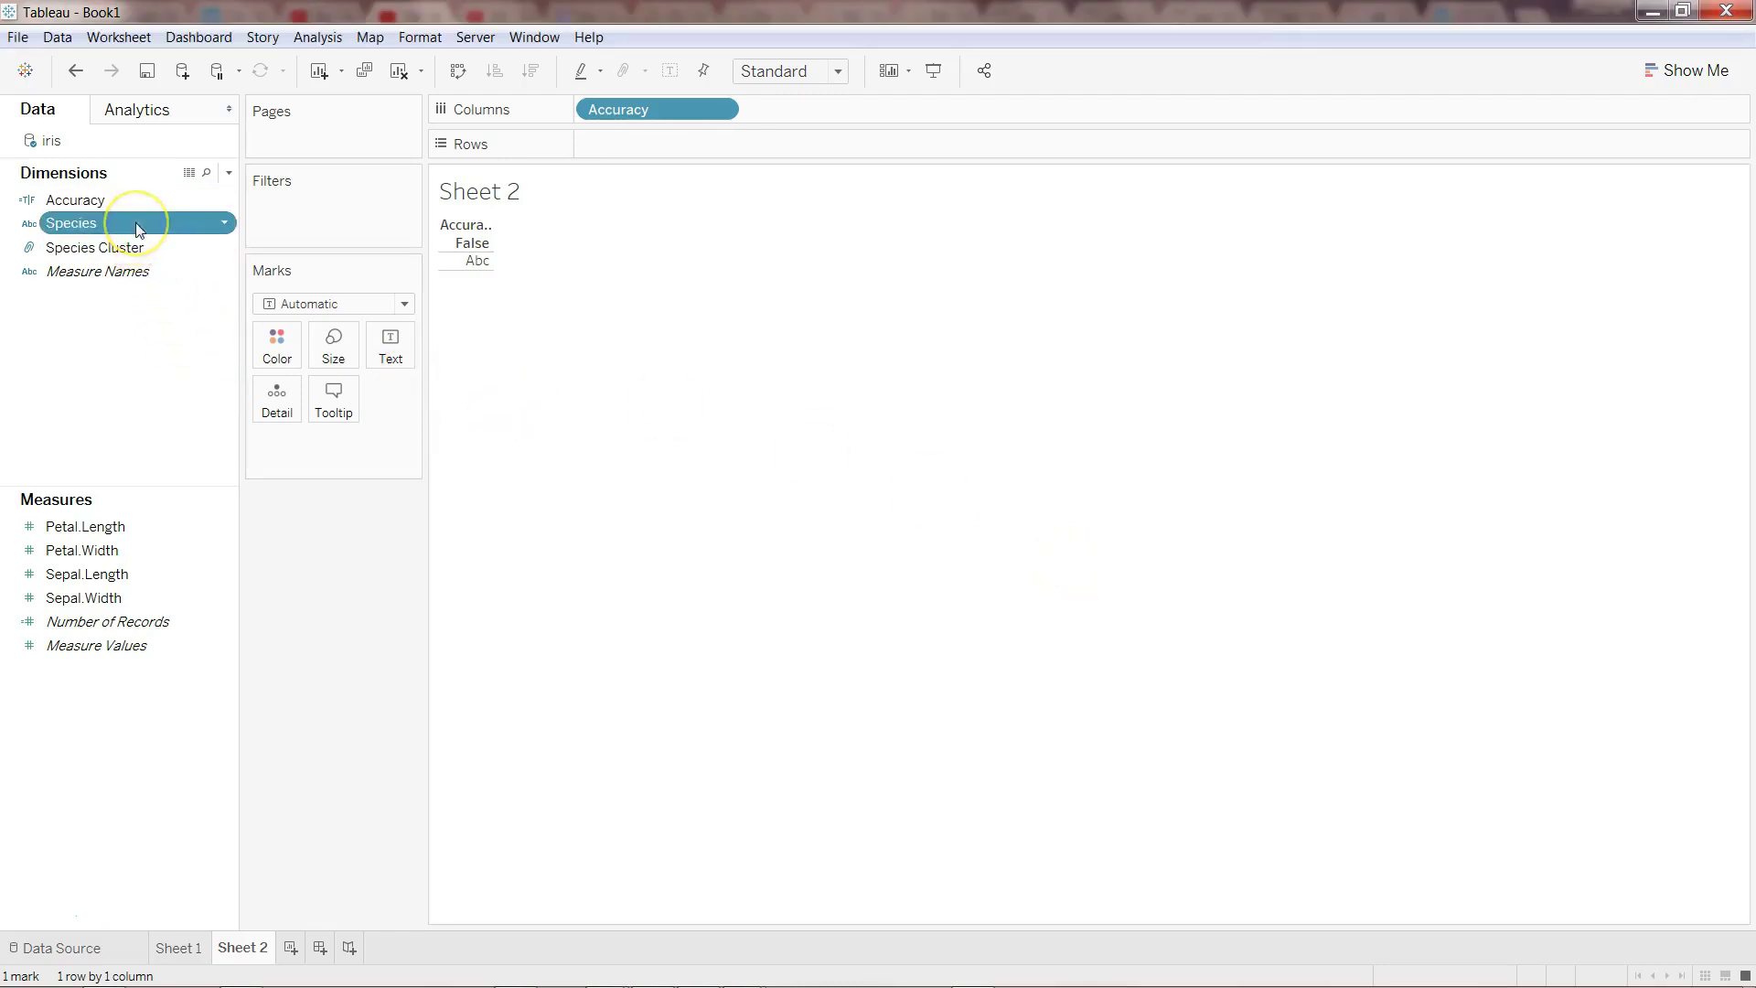
- On another new worksheet, build a disaggregated scatter plot with Petal.Length on Columns and Petal.Width on Rows
click(290, 948)
drag(129, 526, 646, 109)
drag(138, 527, 634, 150)
click(317, 37)
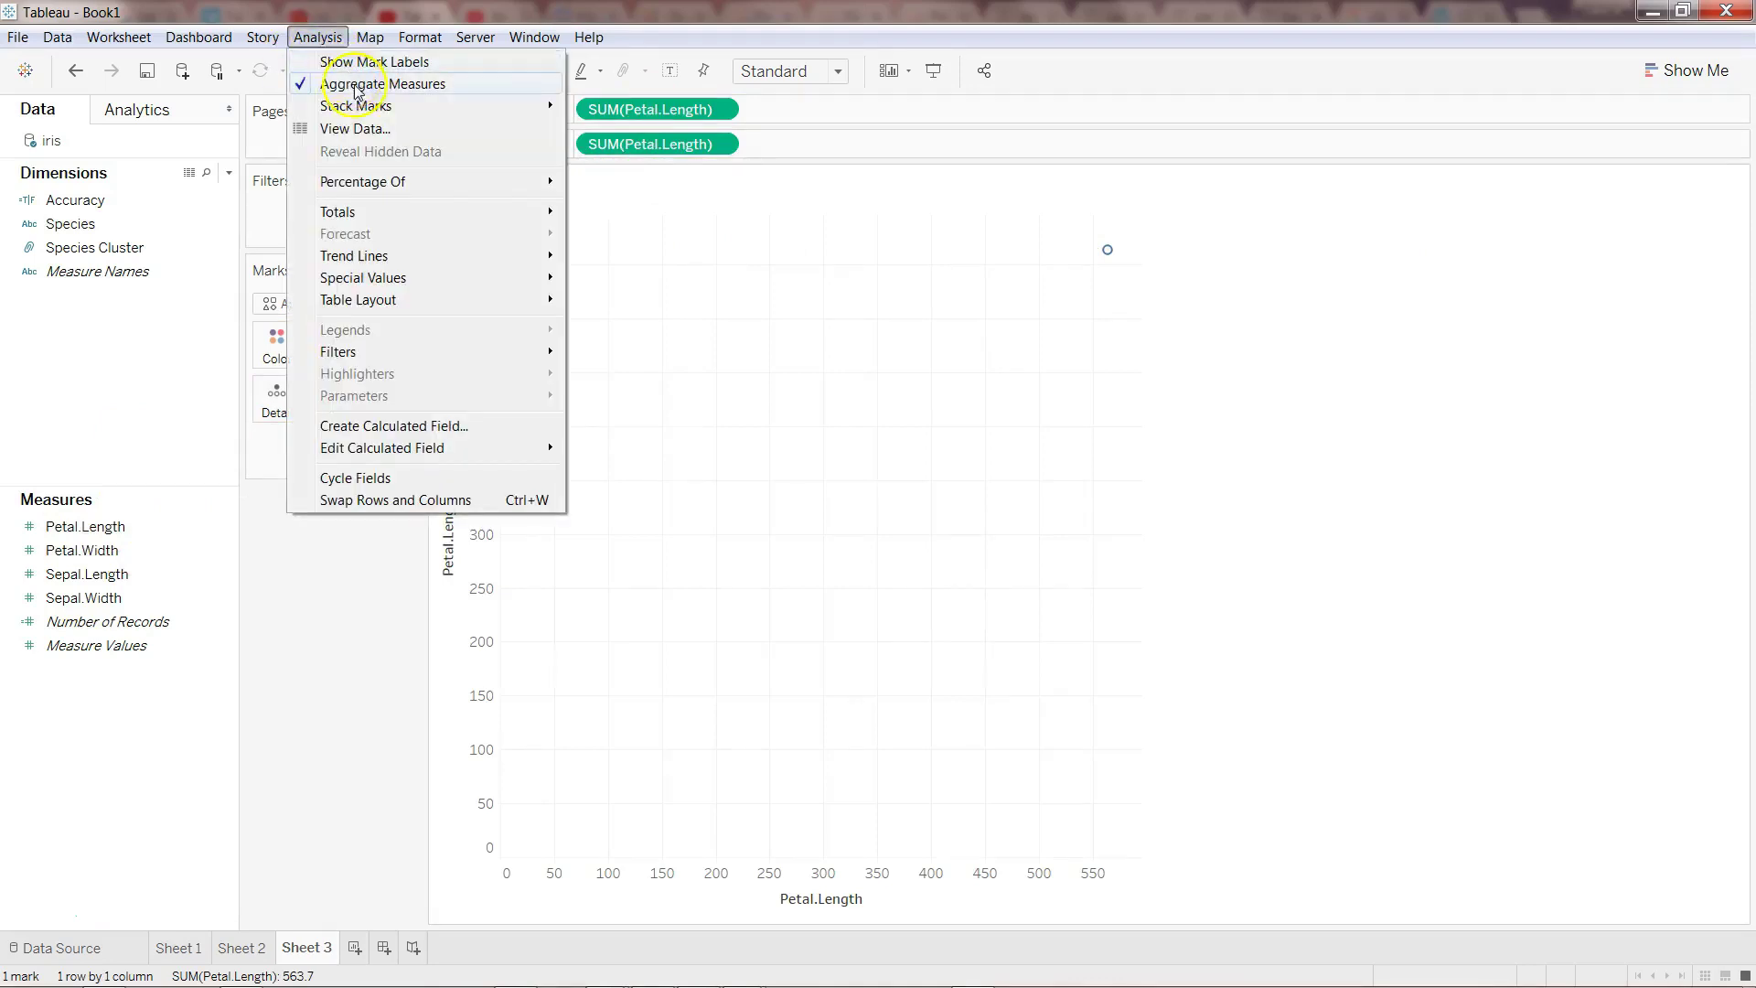
click(355, 84)
drag(646, 151, 137, 717)
drag(82, 549, 682, 151)
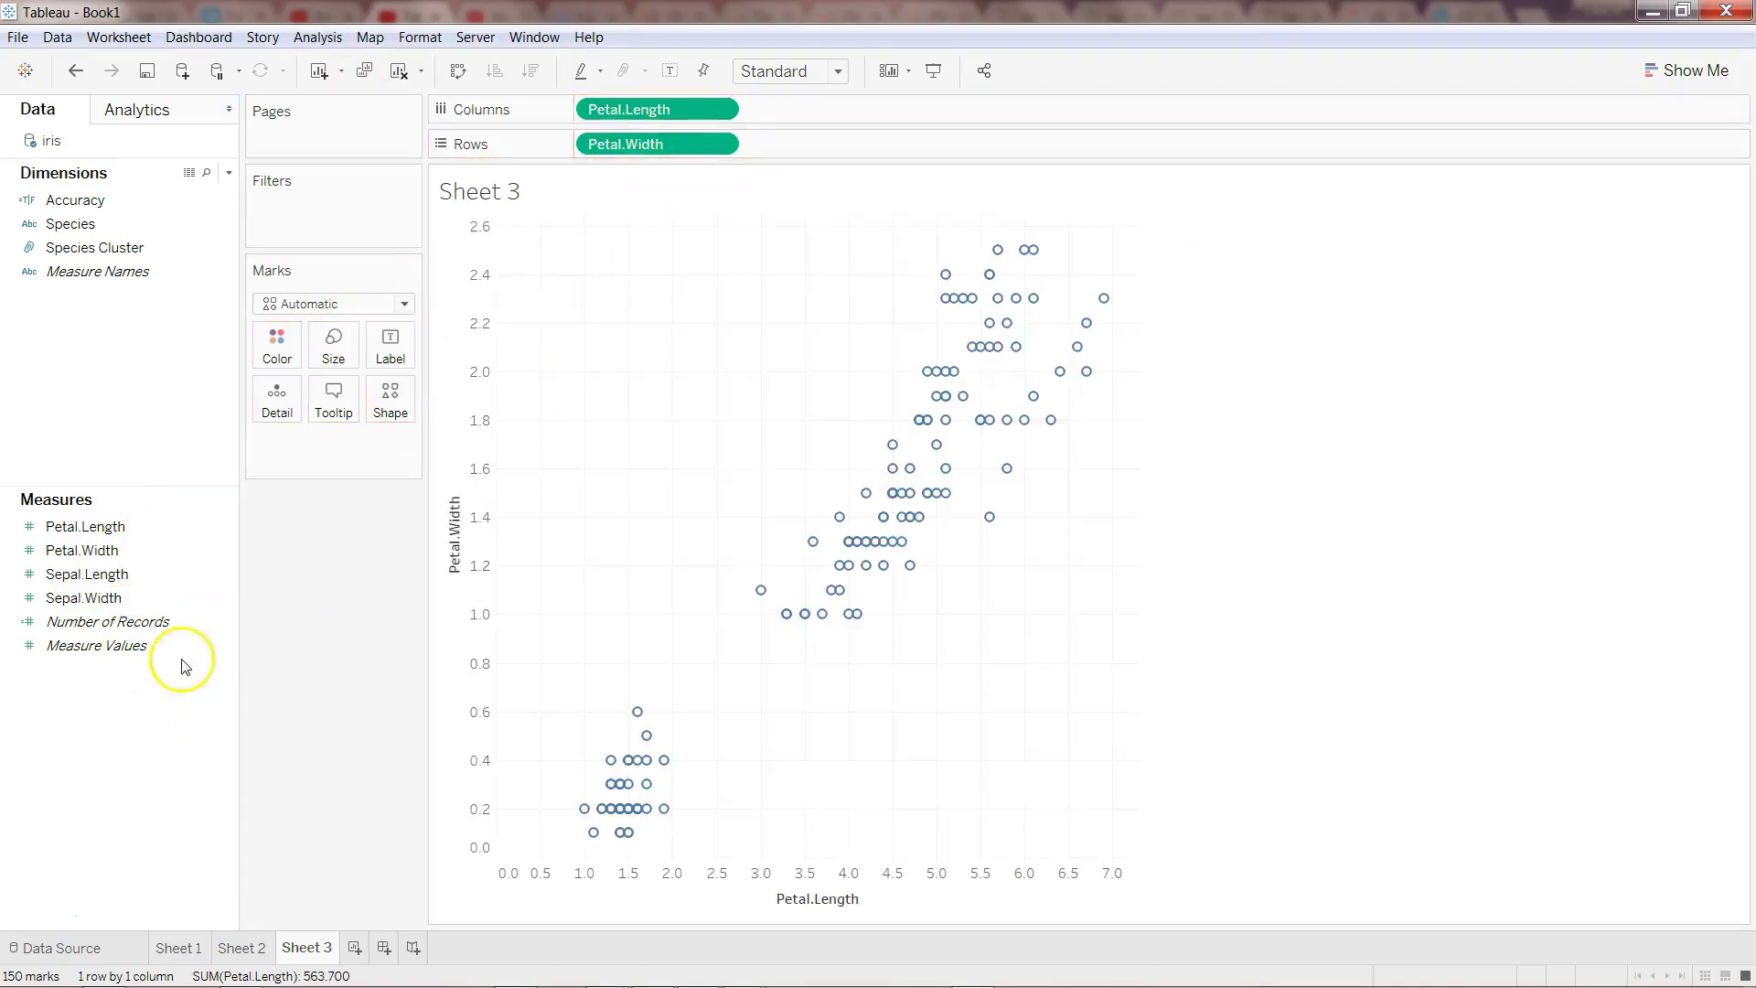
- Color the points of the Sheet 3 scatter plot by Species
click(92, 229)
drag(92, 228, 277, 346)
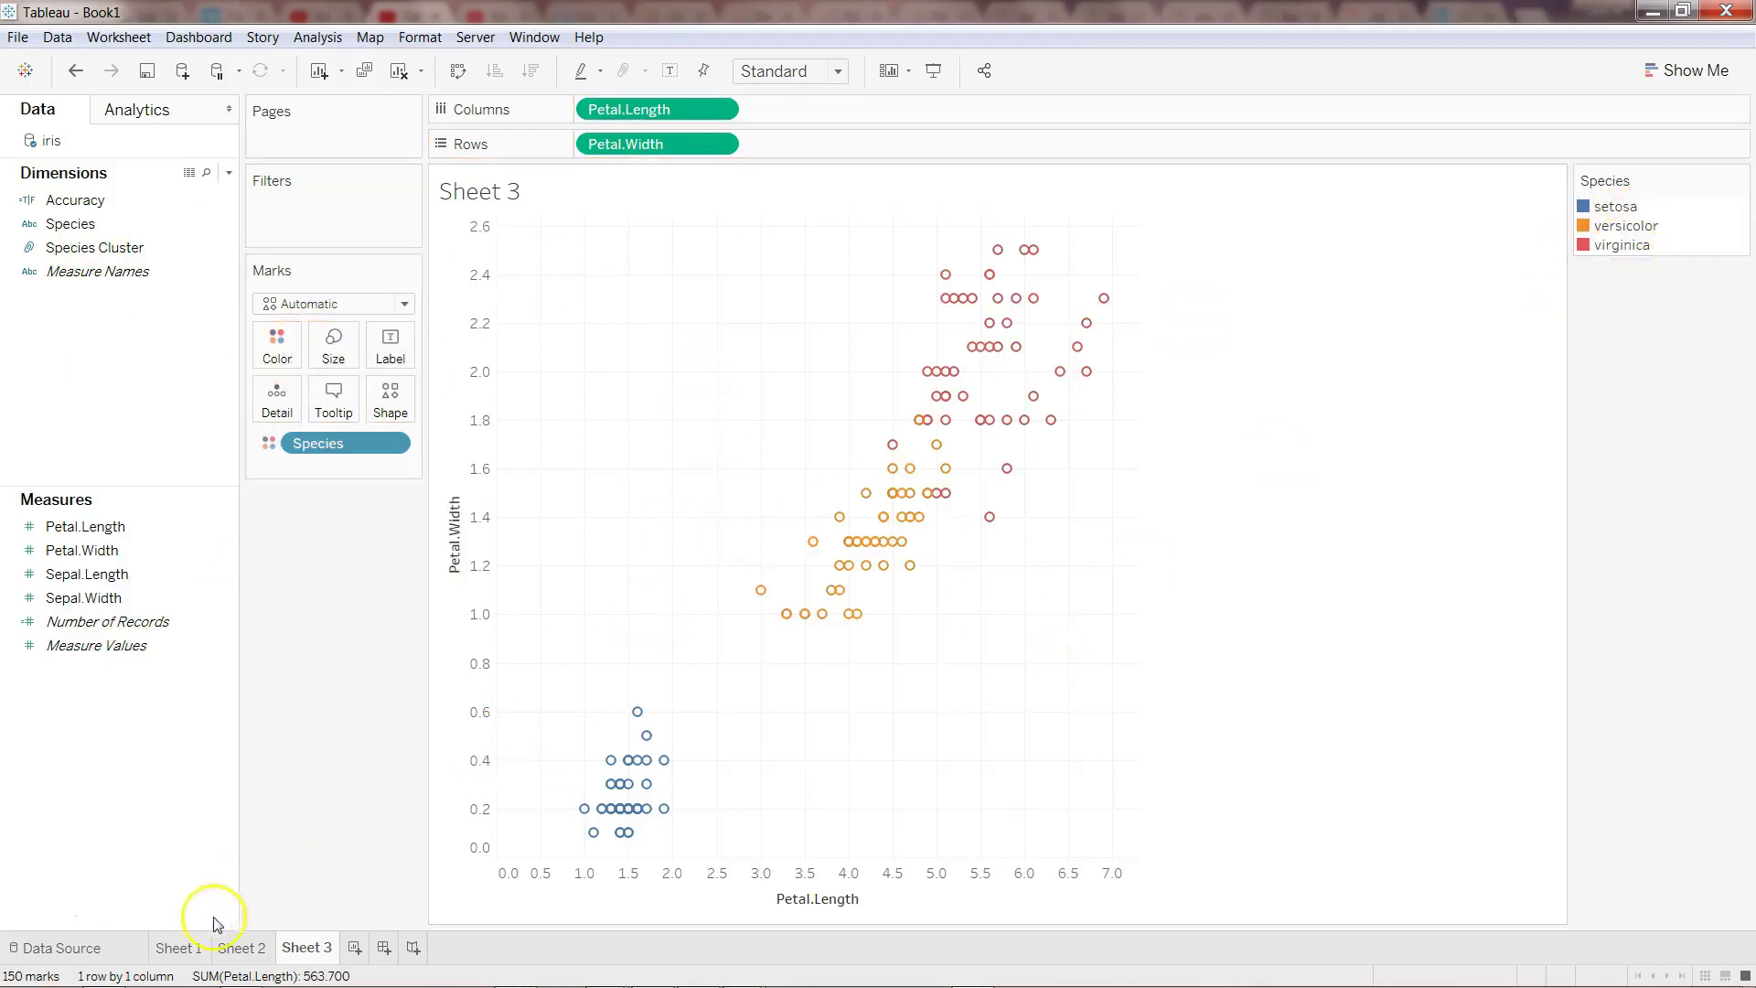
- Return to Sheet 1 and save its Clusters to the data pane as a group field
click(179, 948)
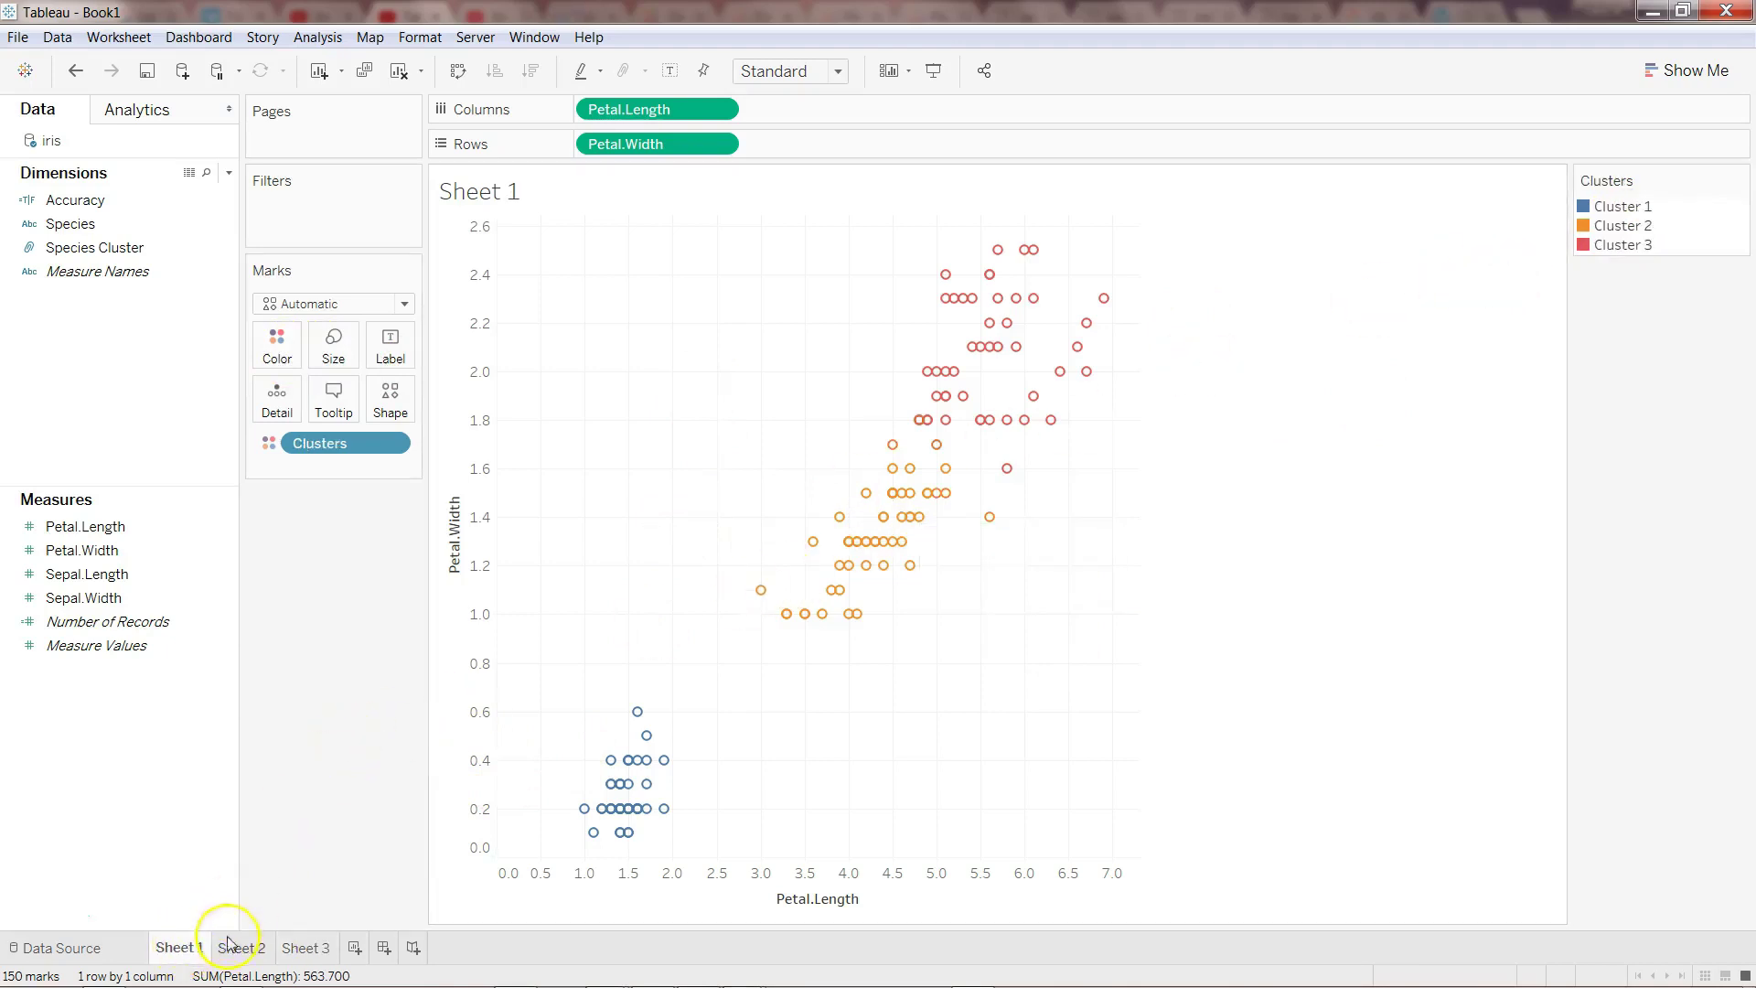
click(108, 201)
click(118, 224)
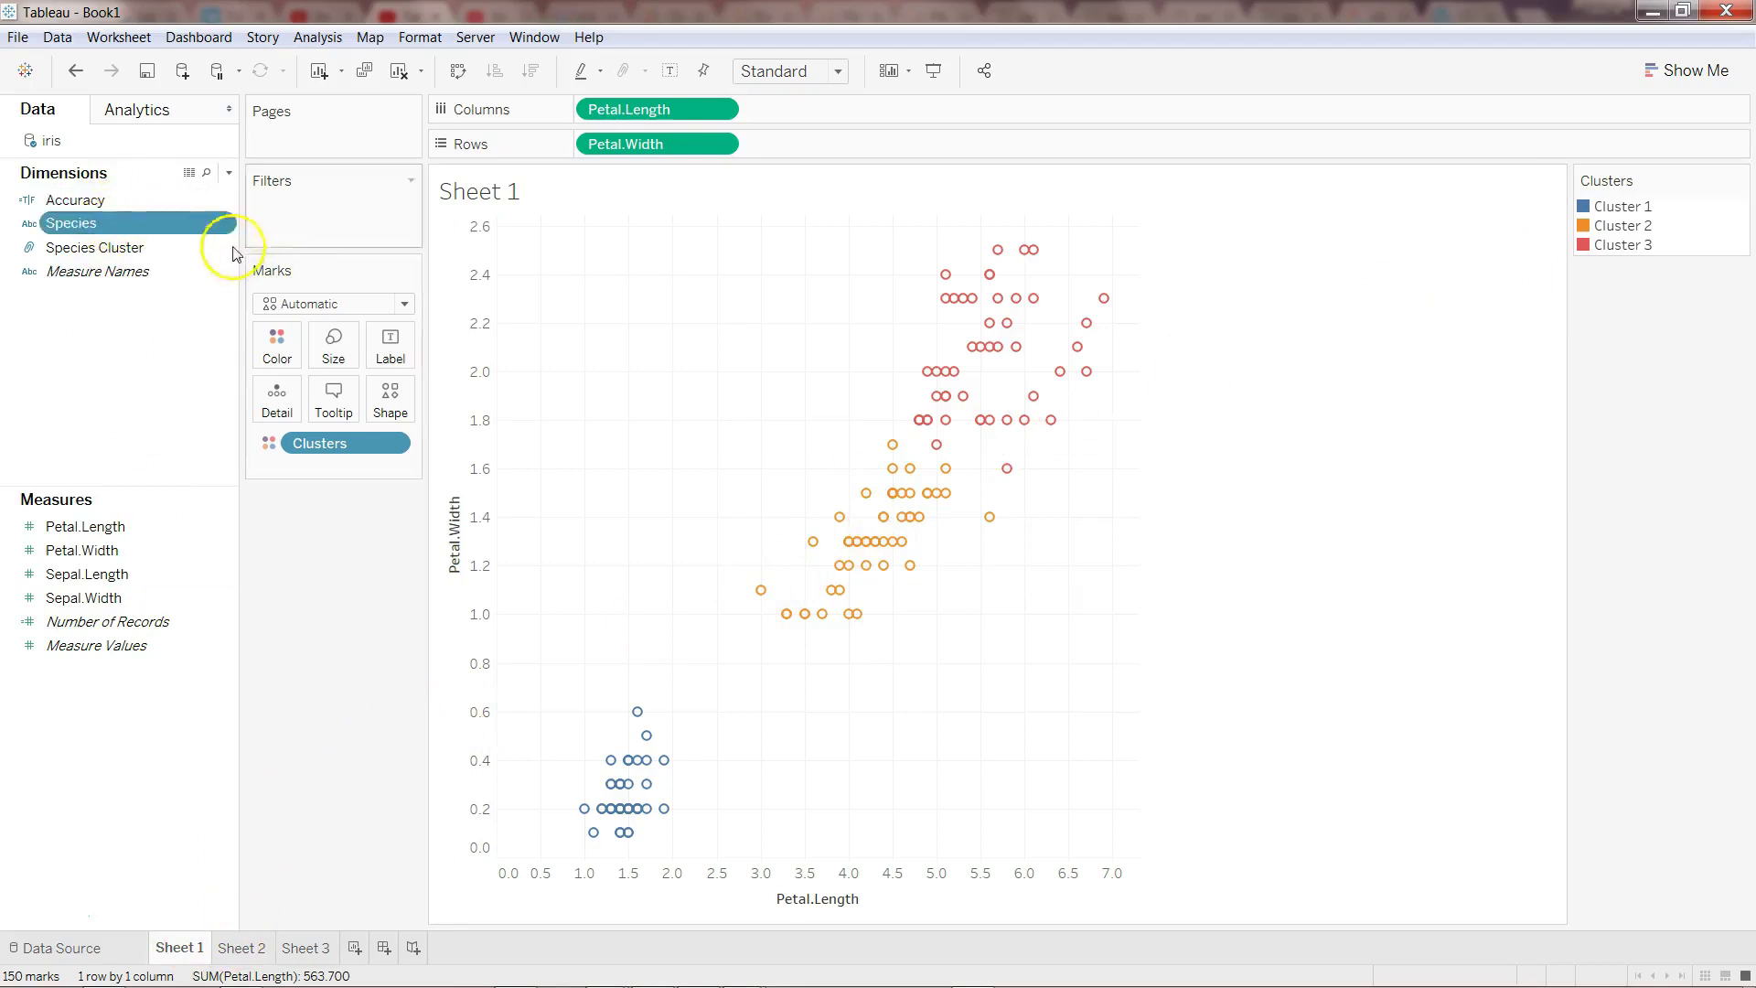
drag(345, 443, 127, 743)
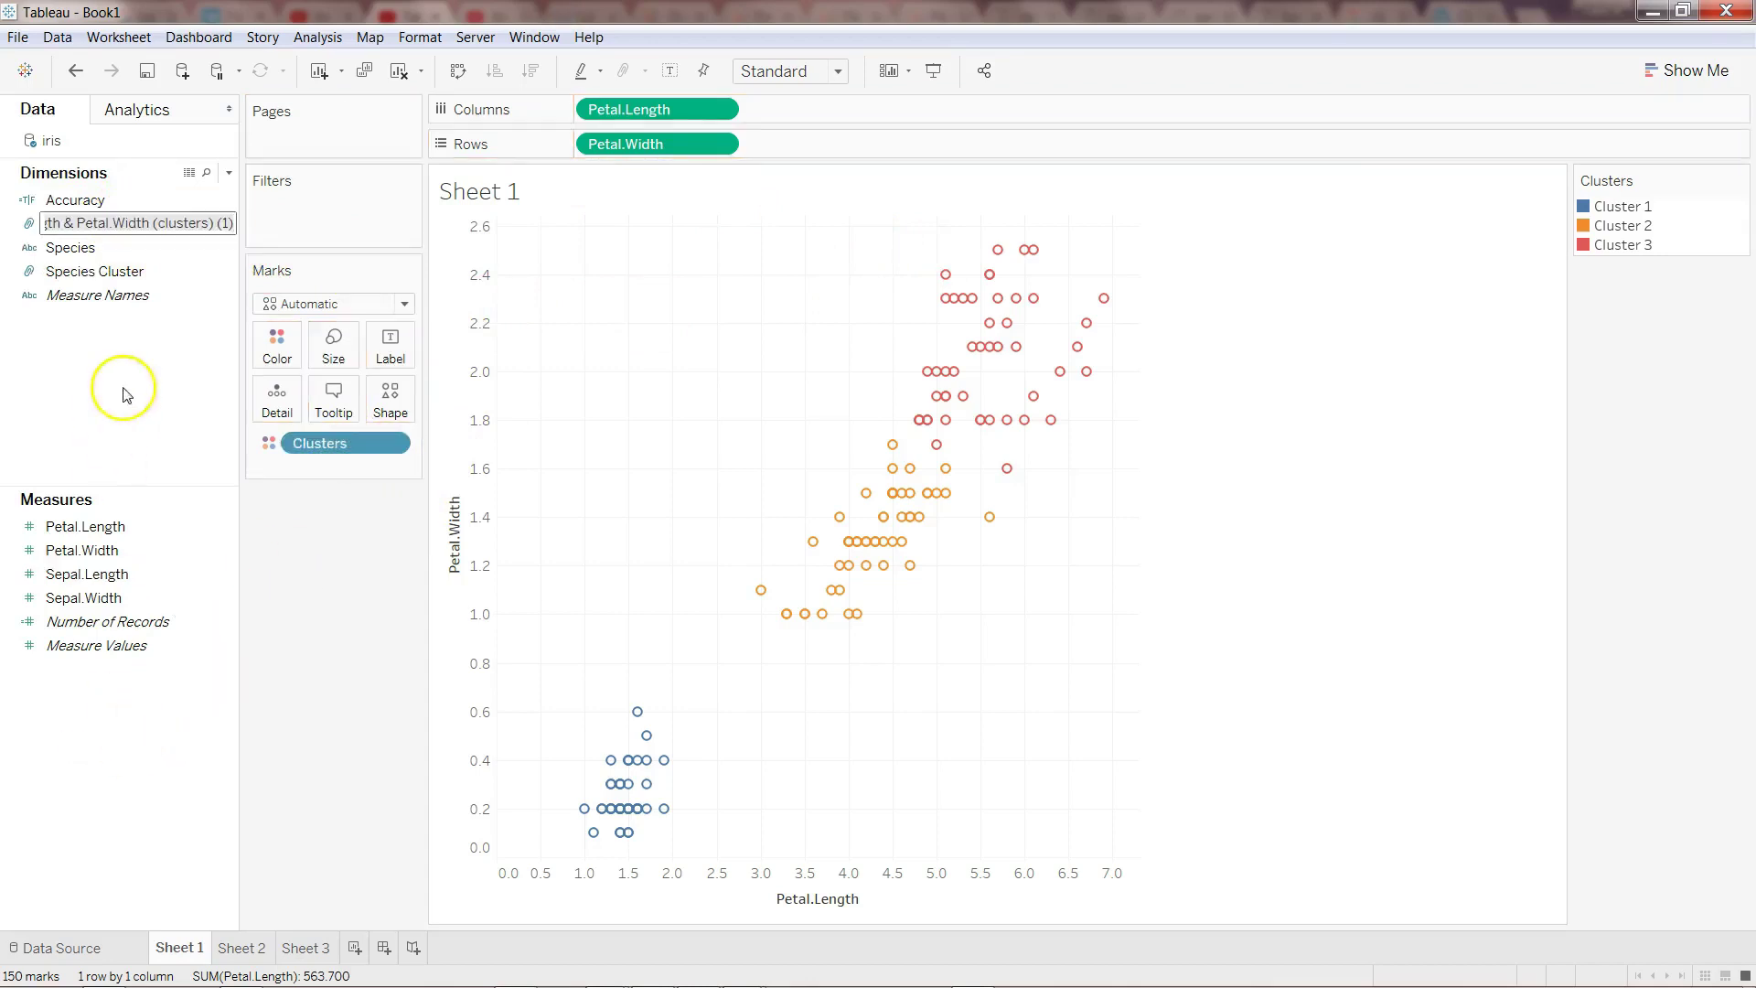
- Remove Clusters from the Sheet 1 marks and color the points by Species Cluster instead
click(319, 445)
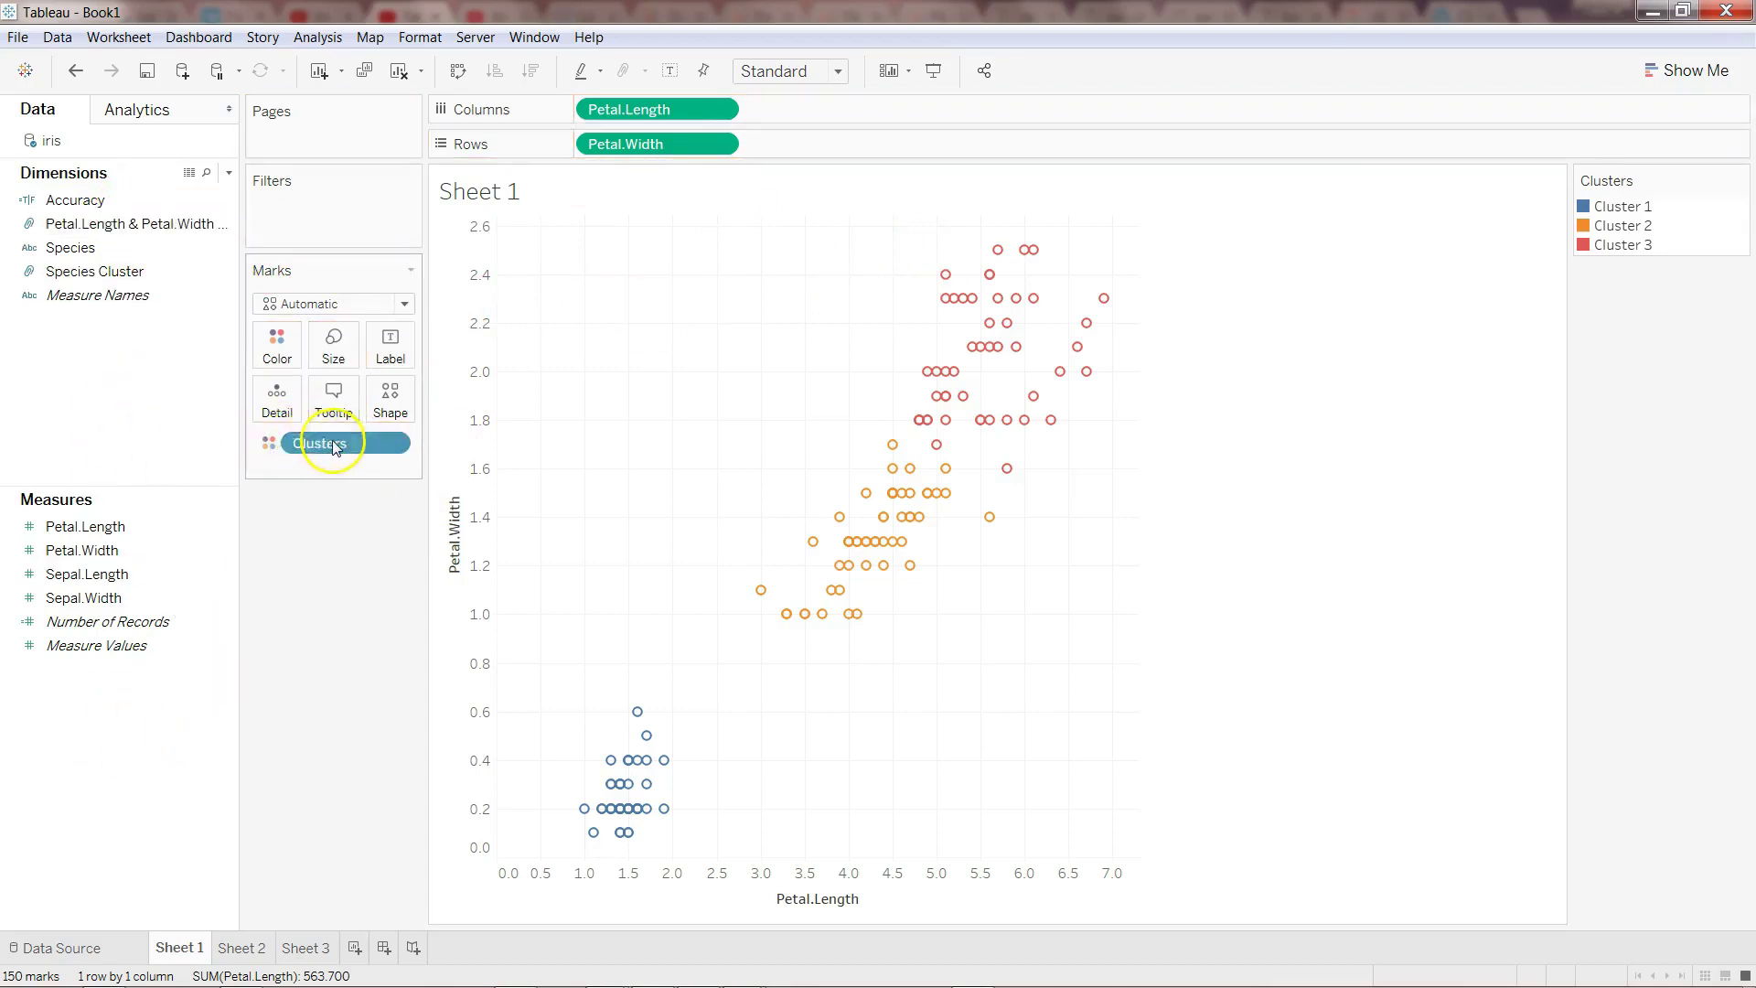
click(393, 444)
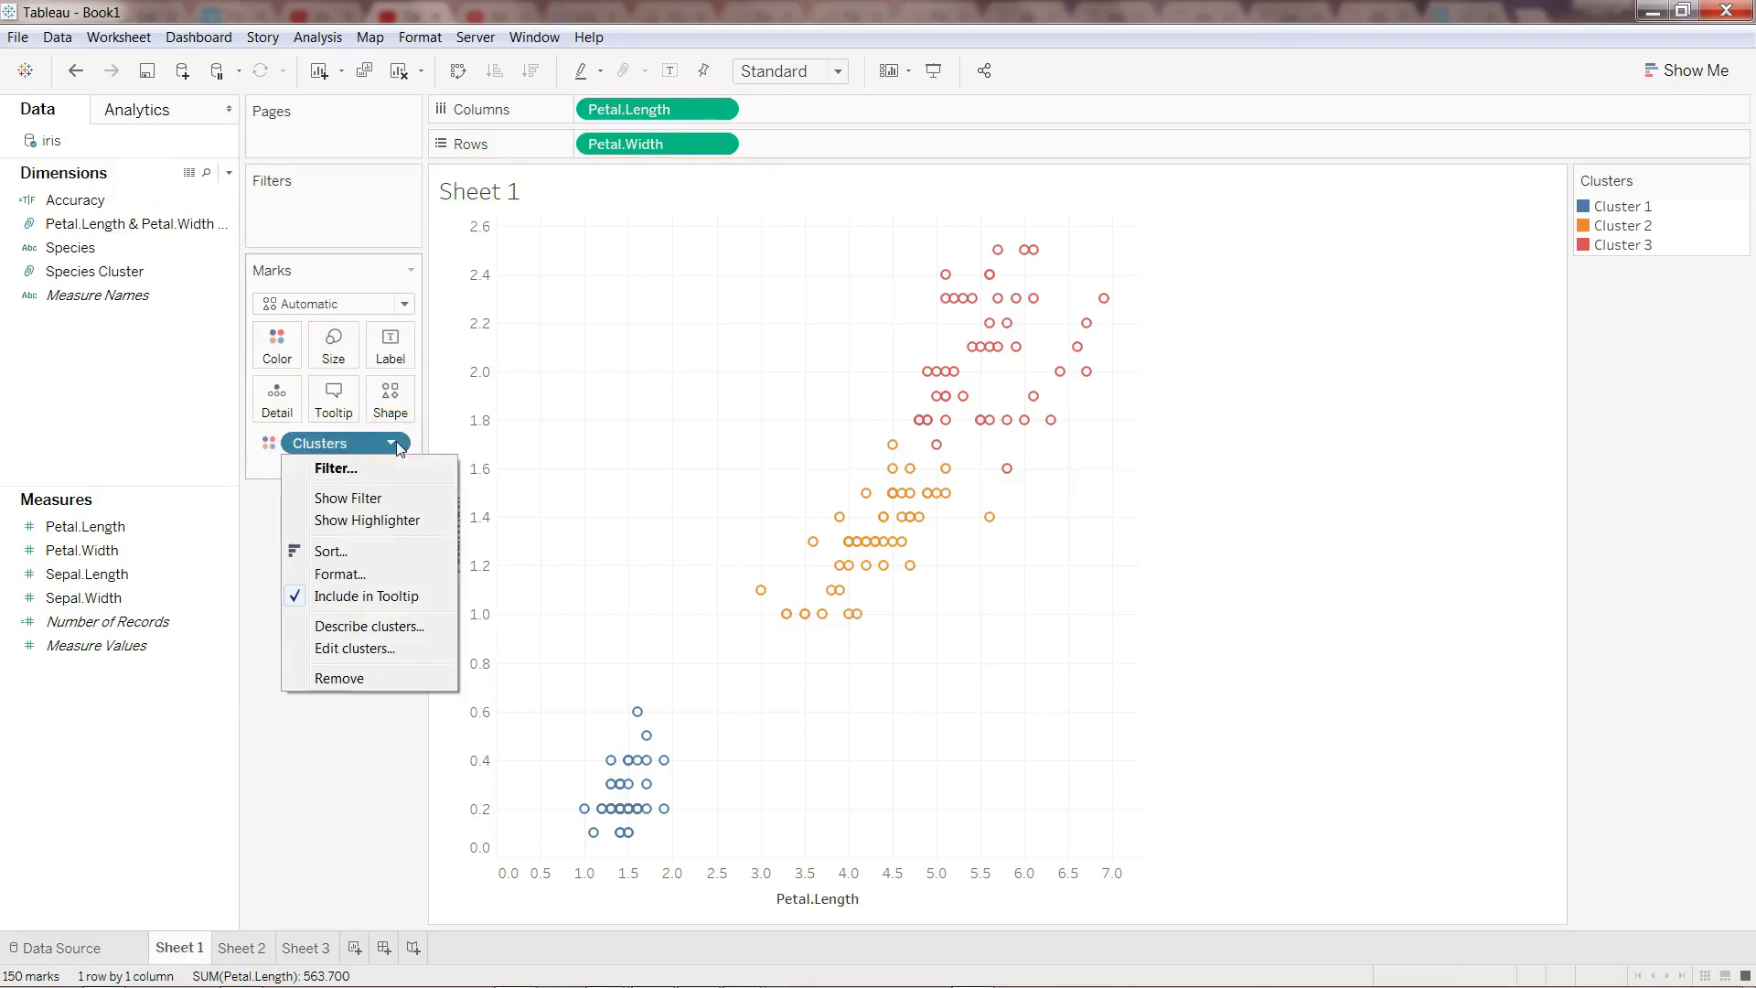
click(352, 678)
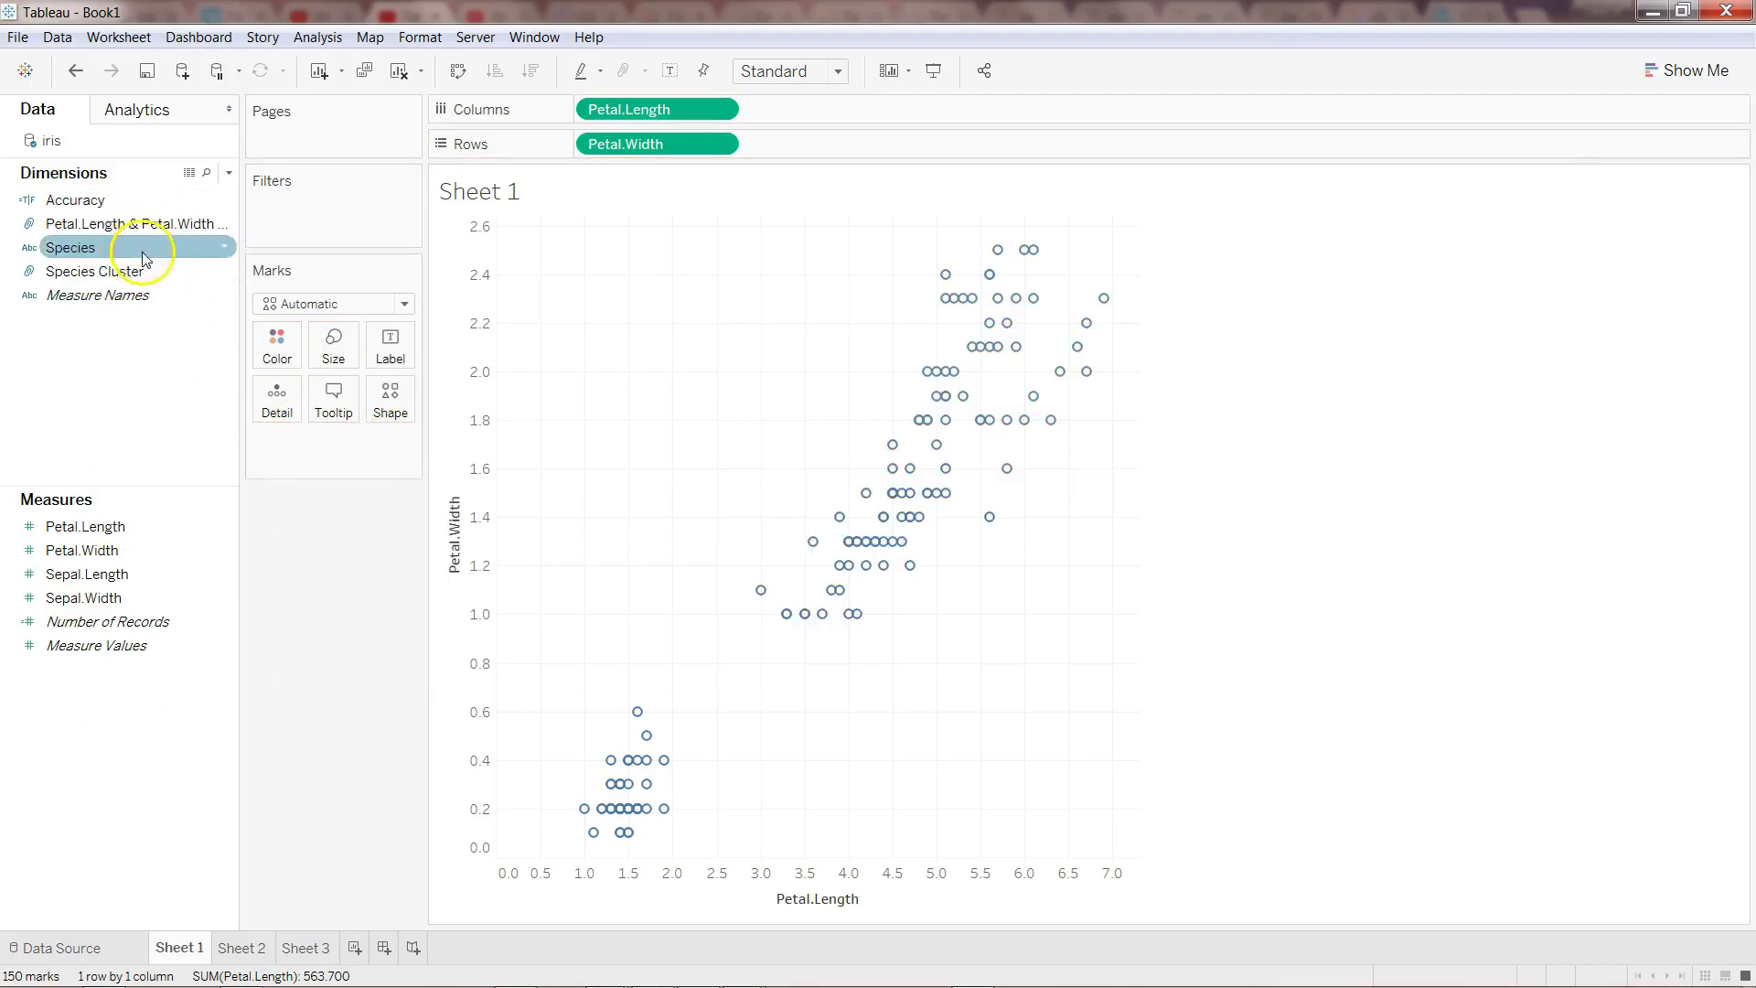
drag(137, 272, 286, 354)
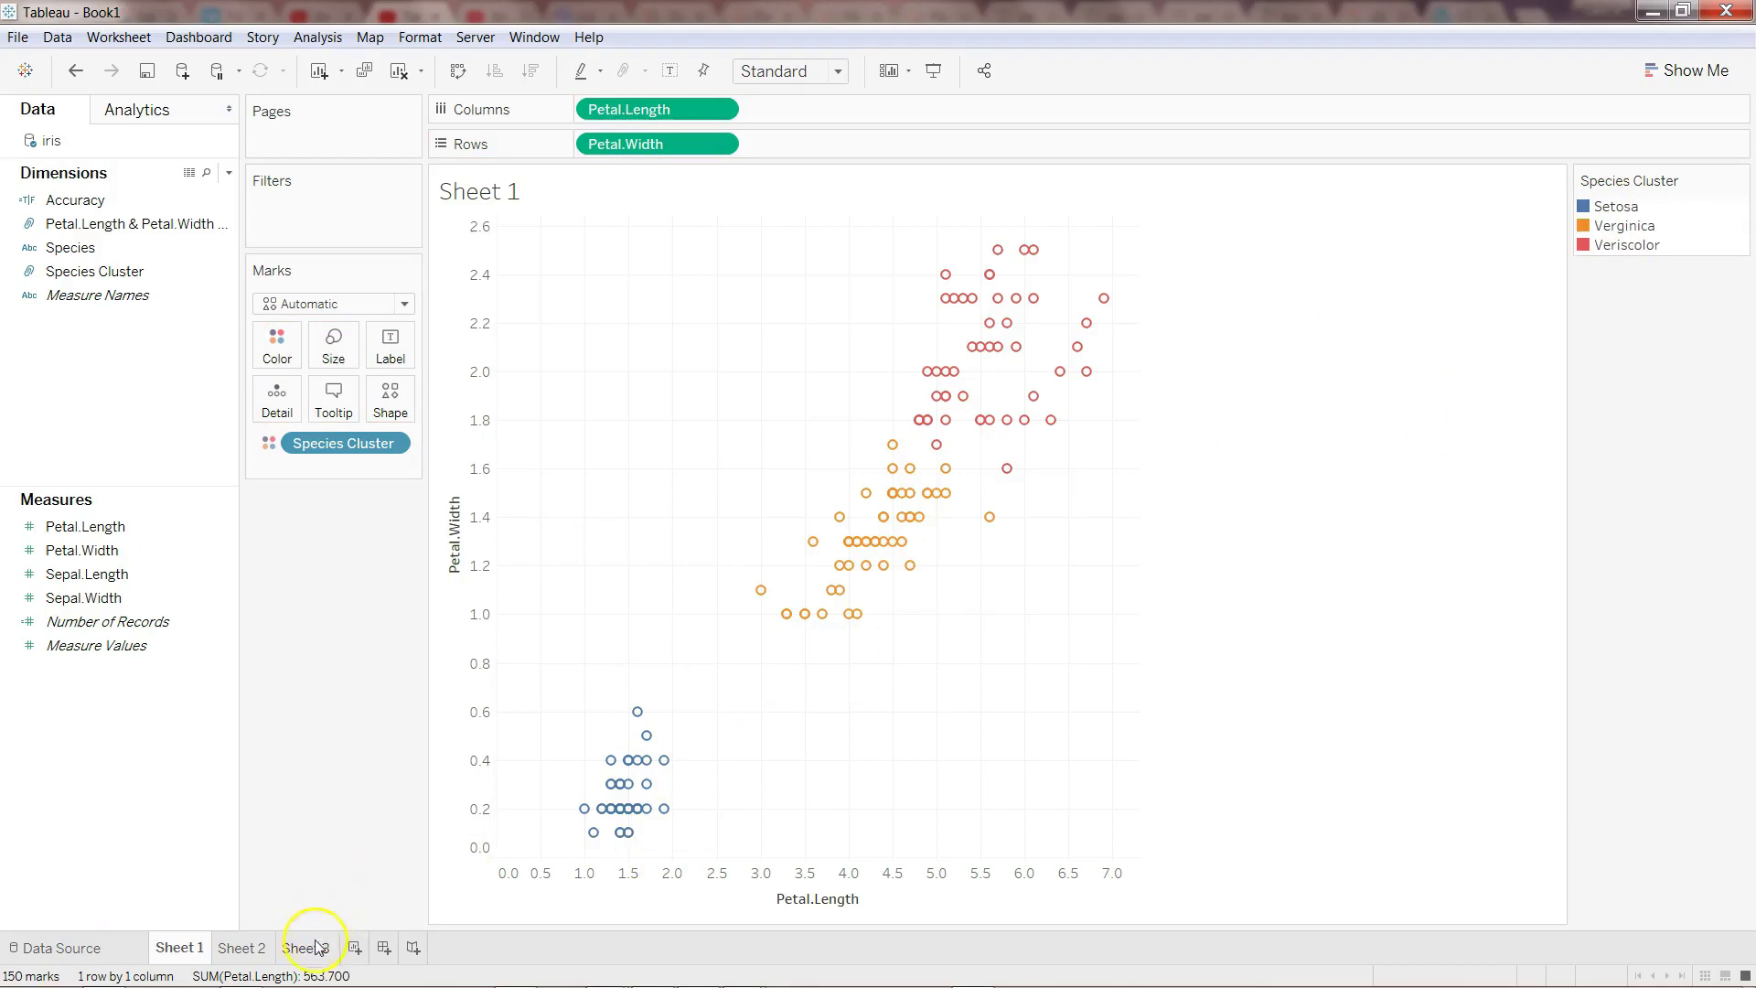
- Compare the Species colors and legend on Sheet 3 with the Species Cluster plot on Sheet 1
mouse_move(312, 954)
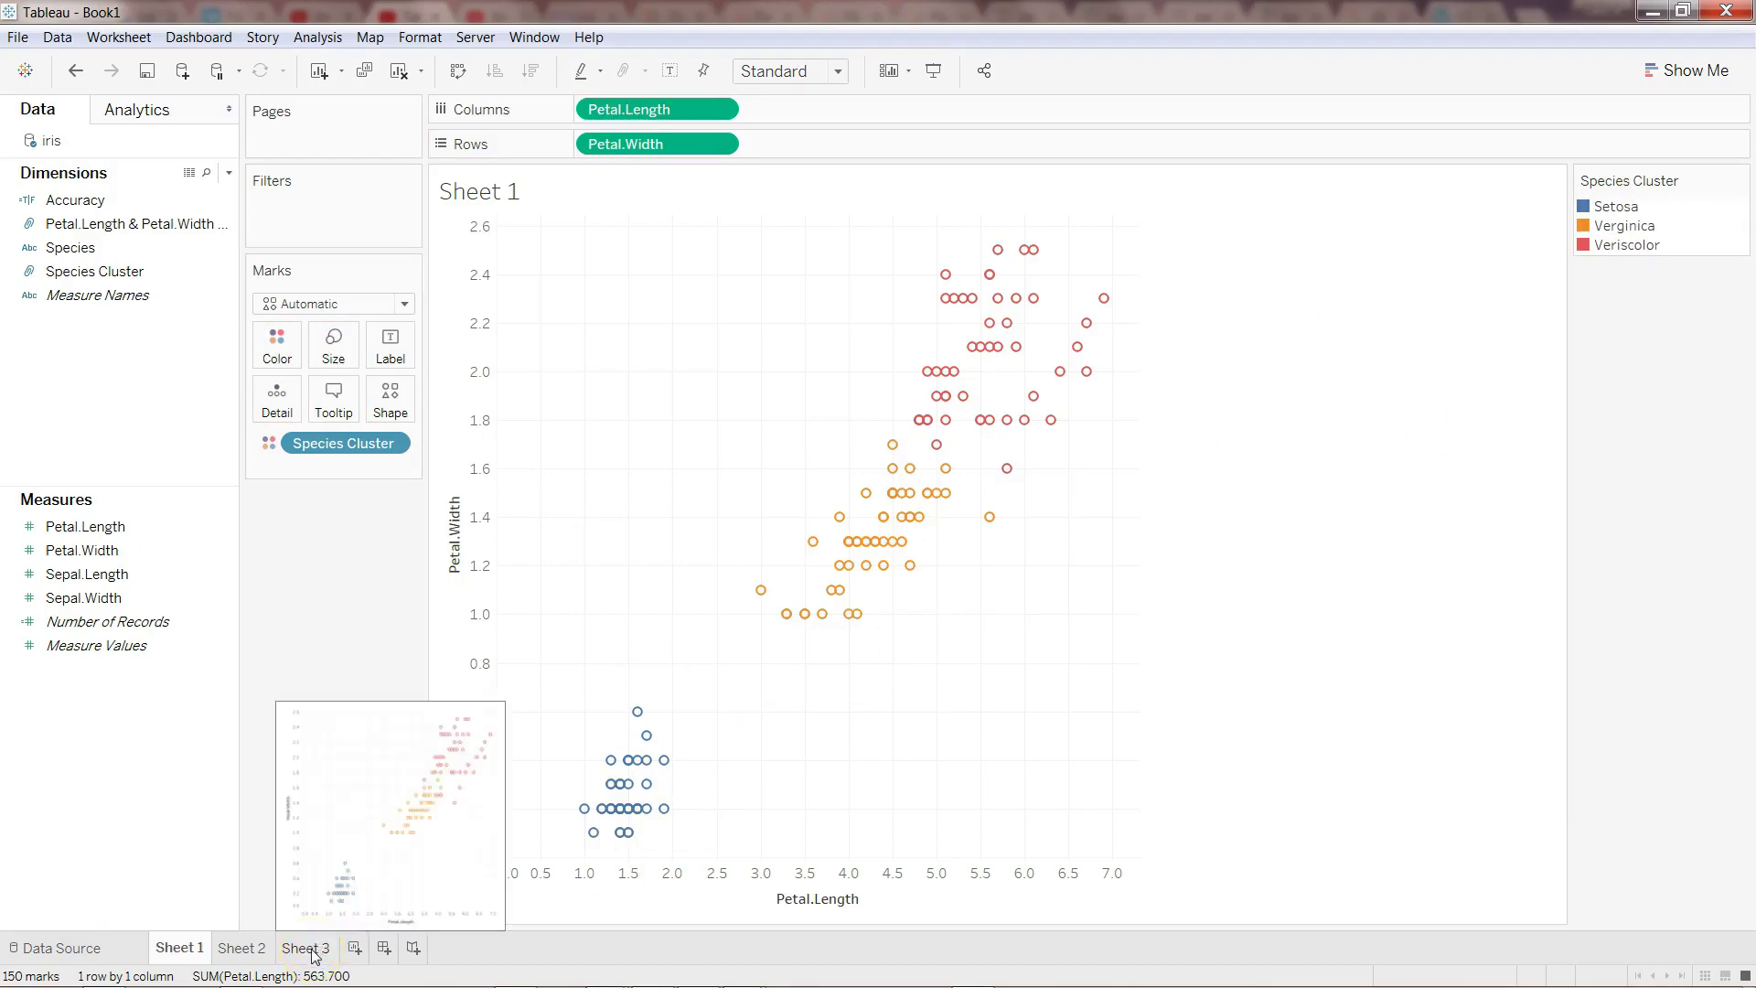
click(312, 951)
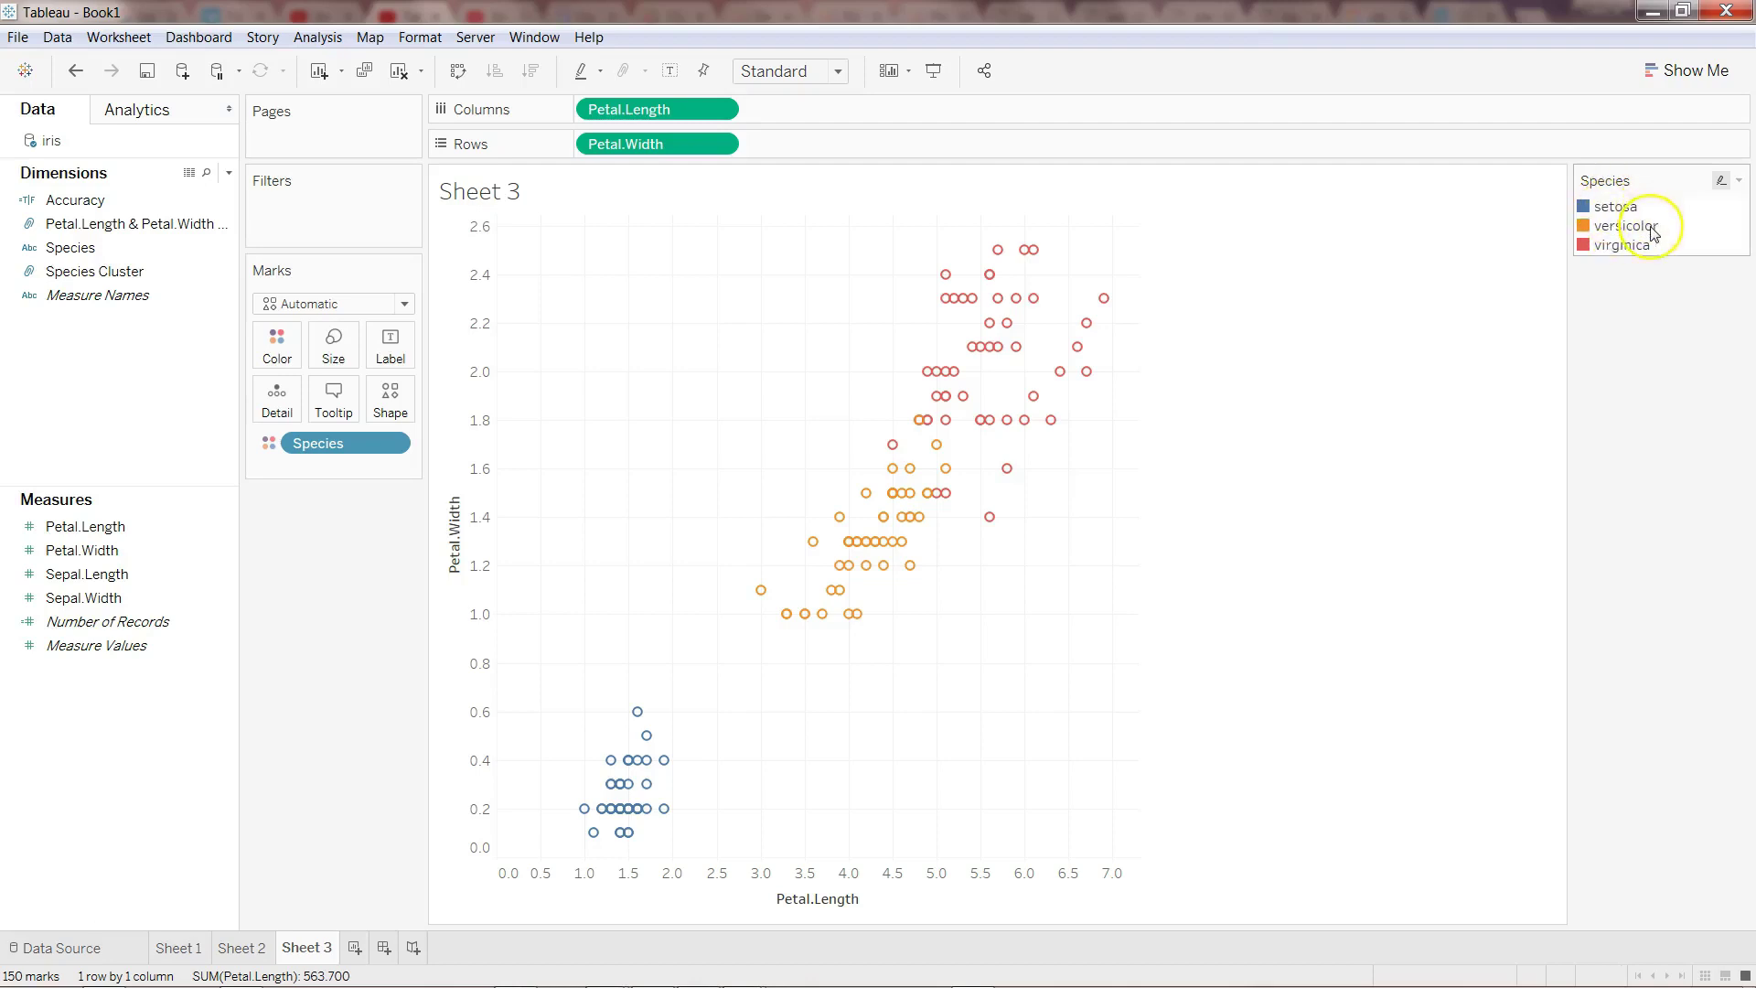
click(179, 947)
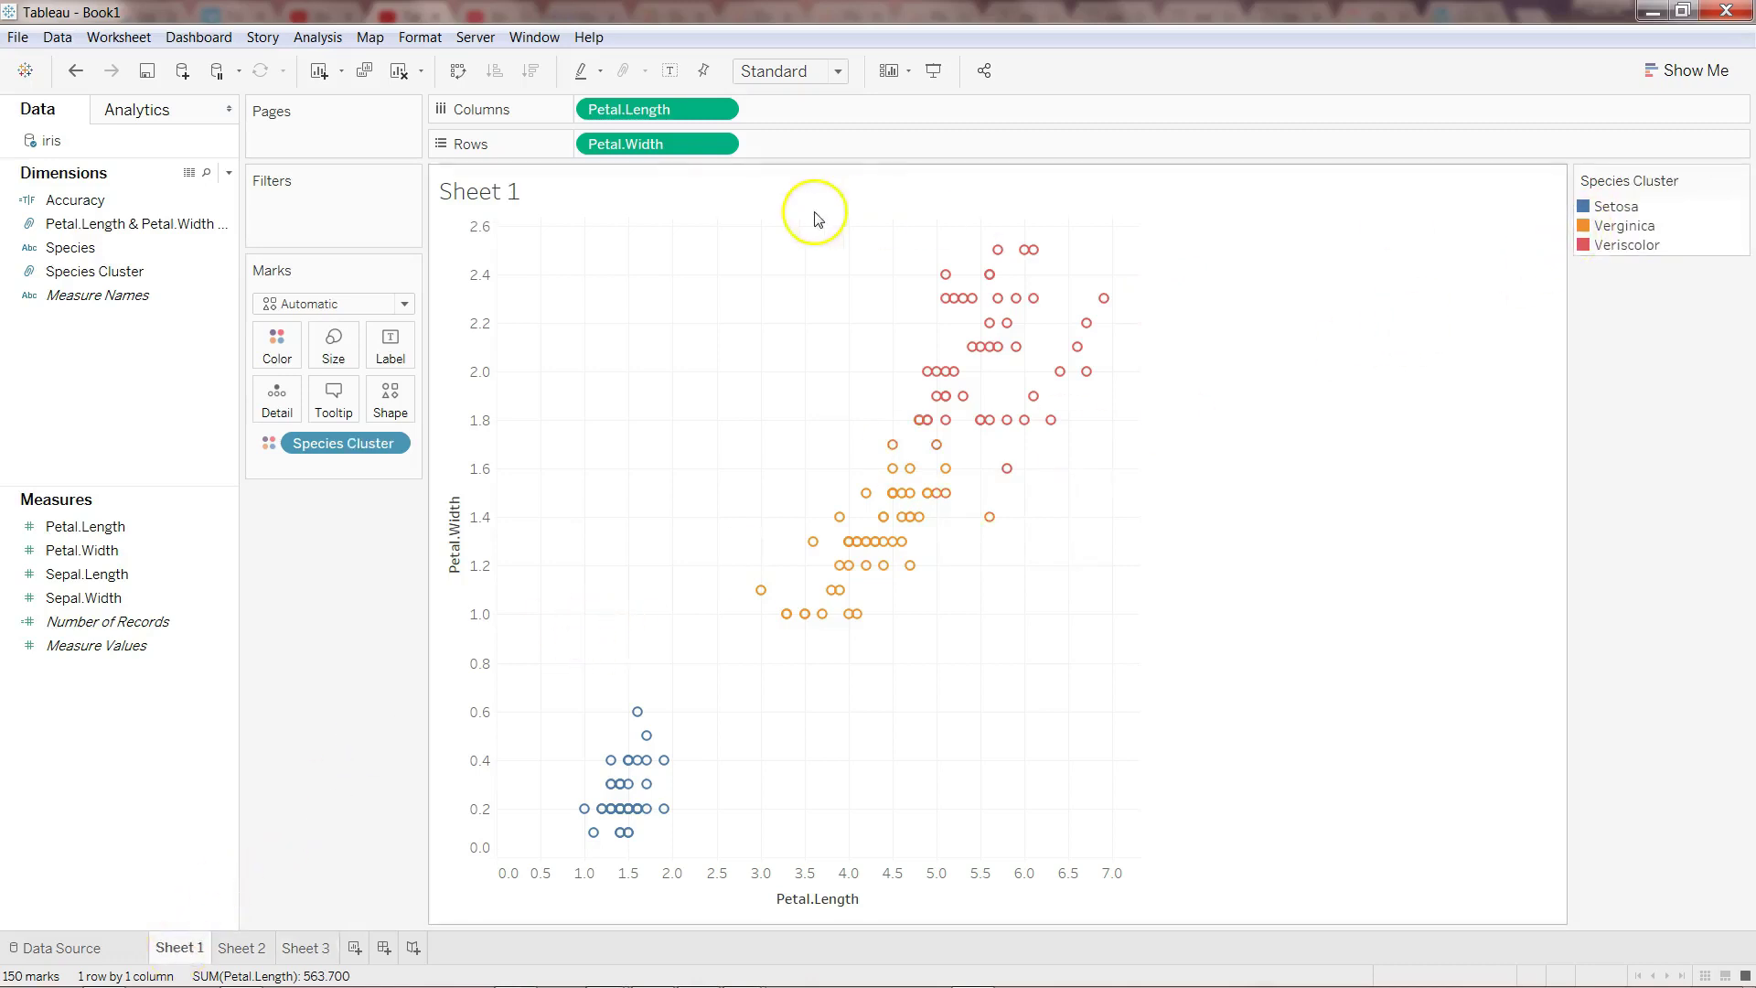
- Open the Species Cluster group for editing and rename Setosa as setosa
click(184, 236)
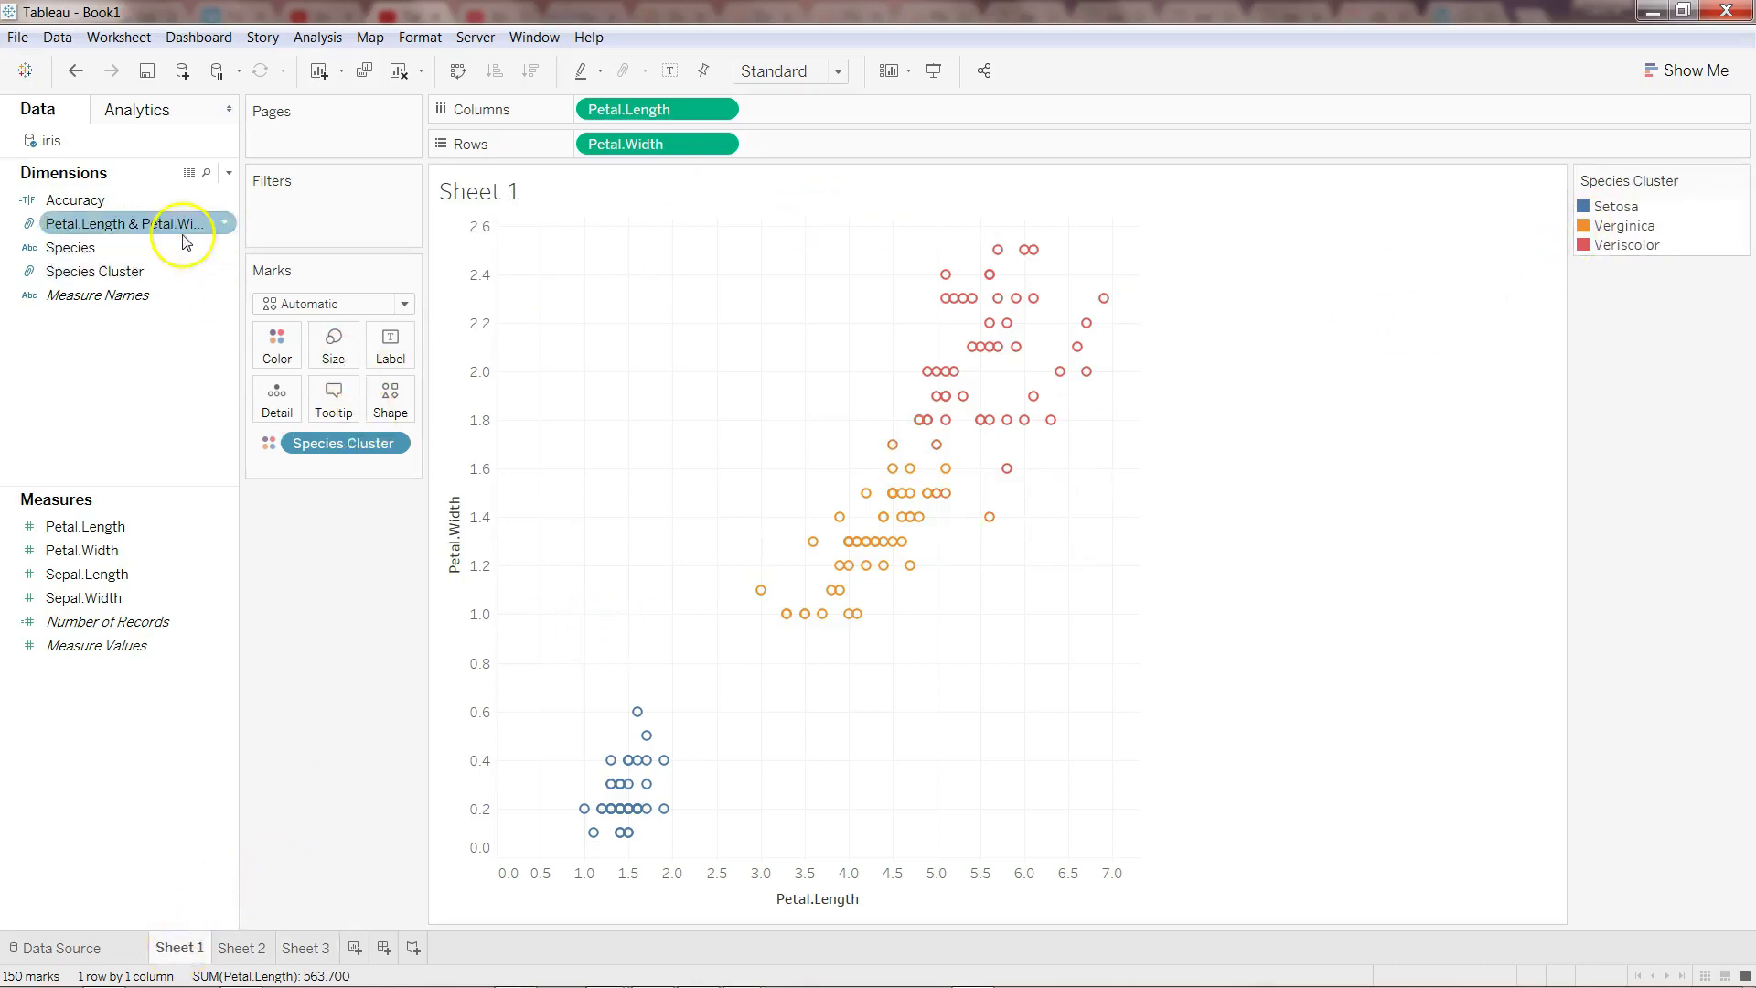
right_click(223, 268)
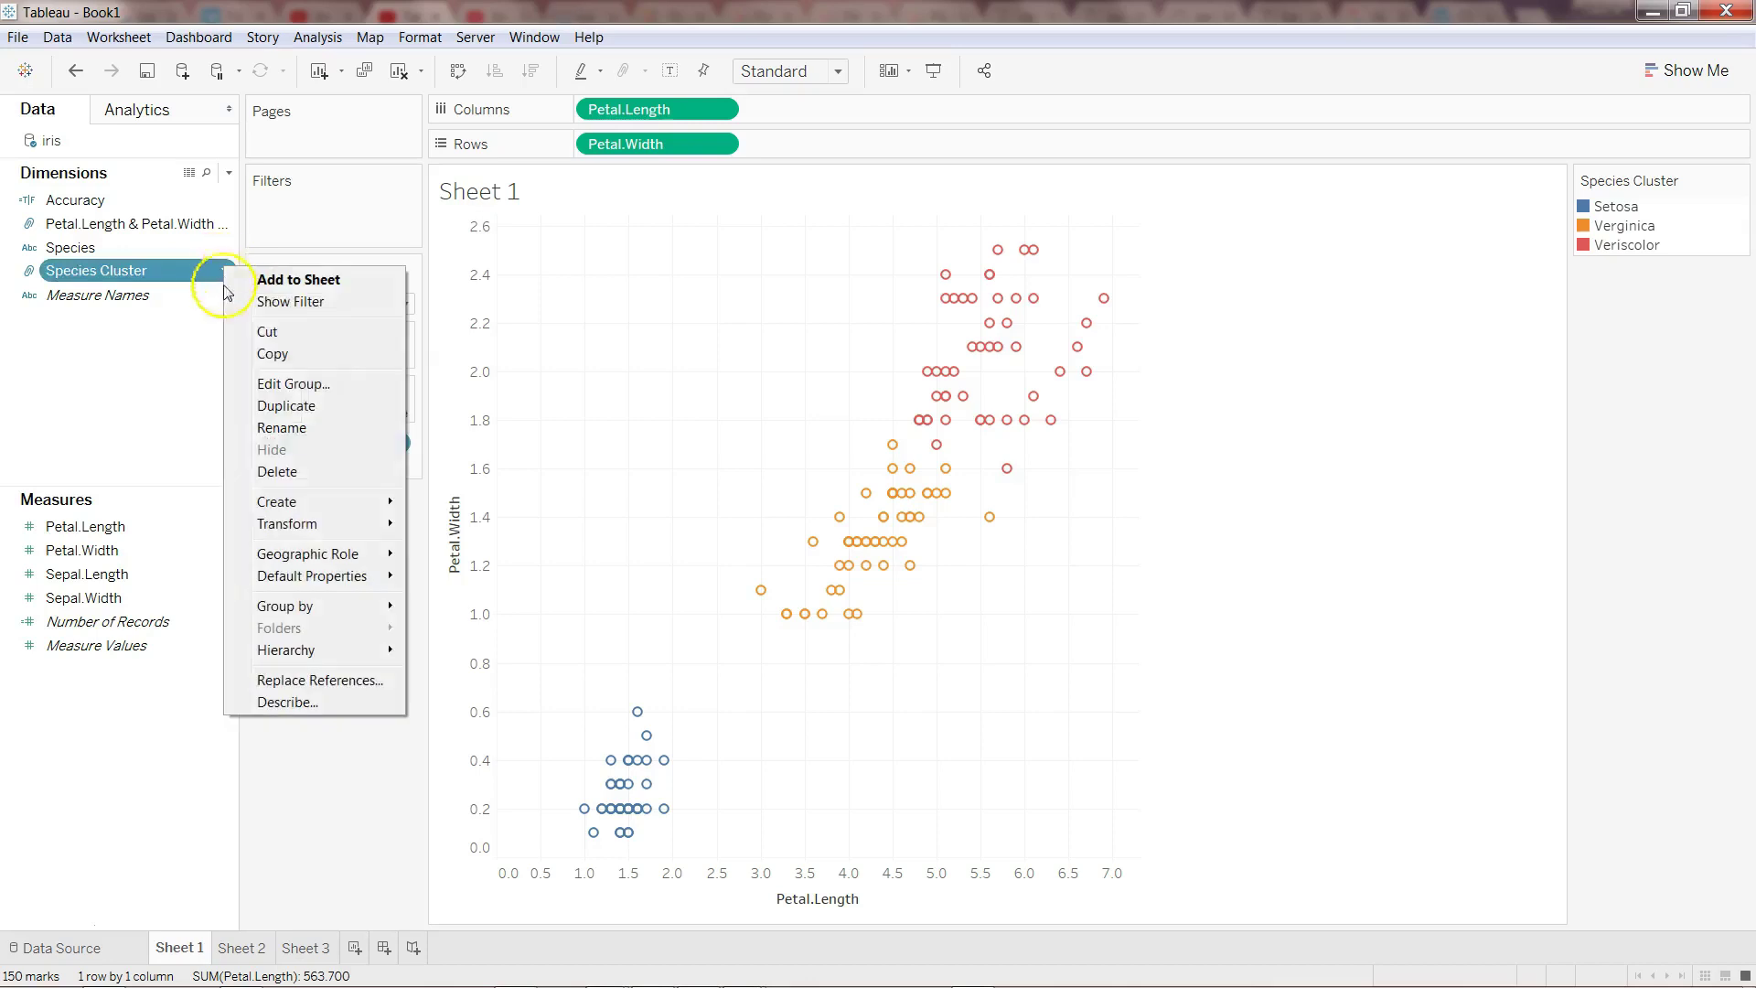
click(311, 385)
click(740, 384)
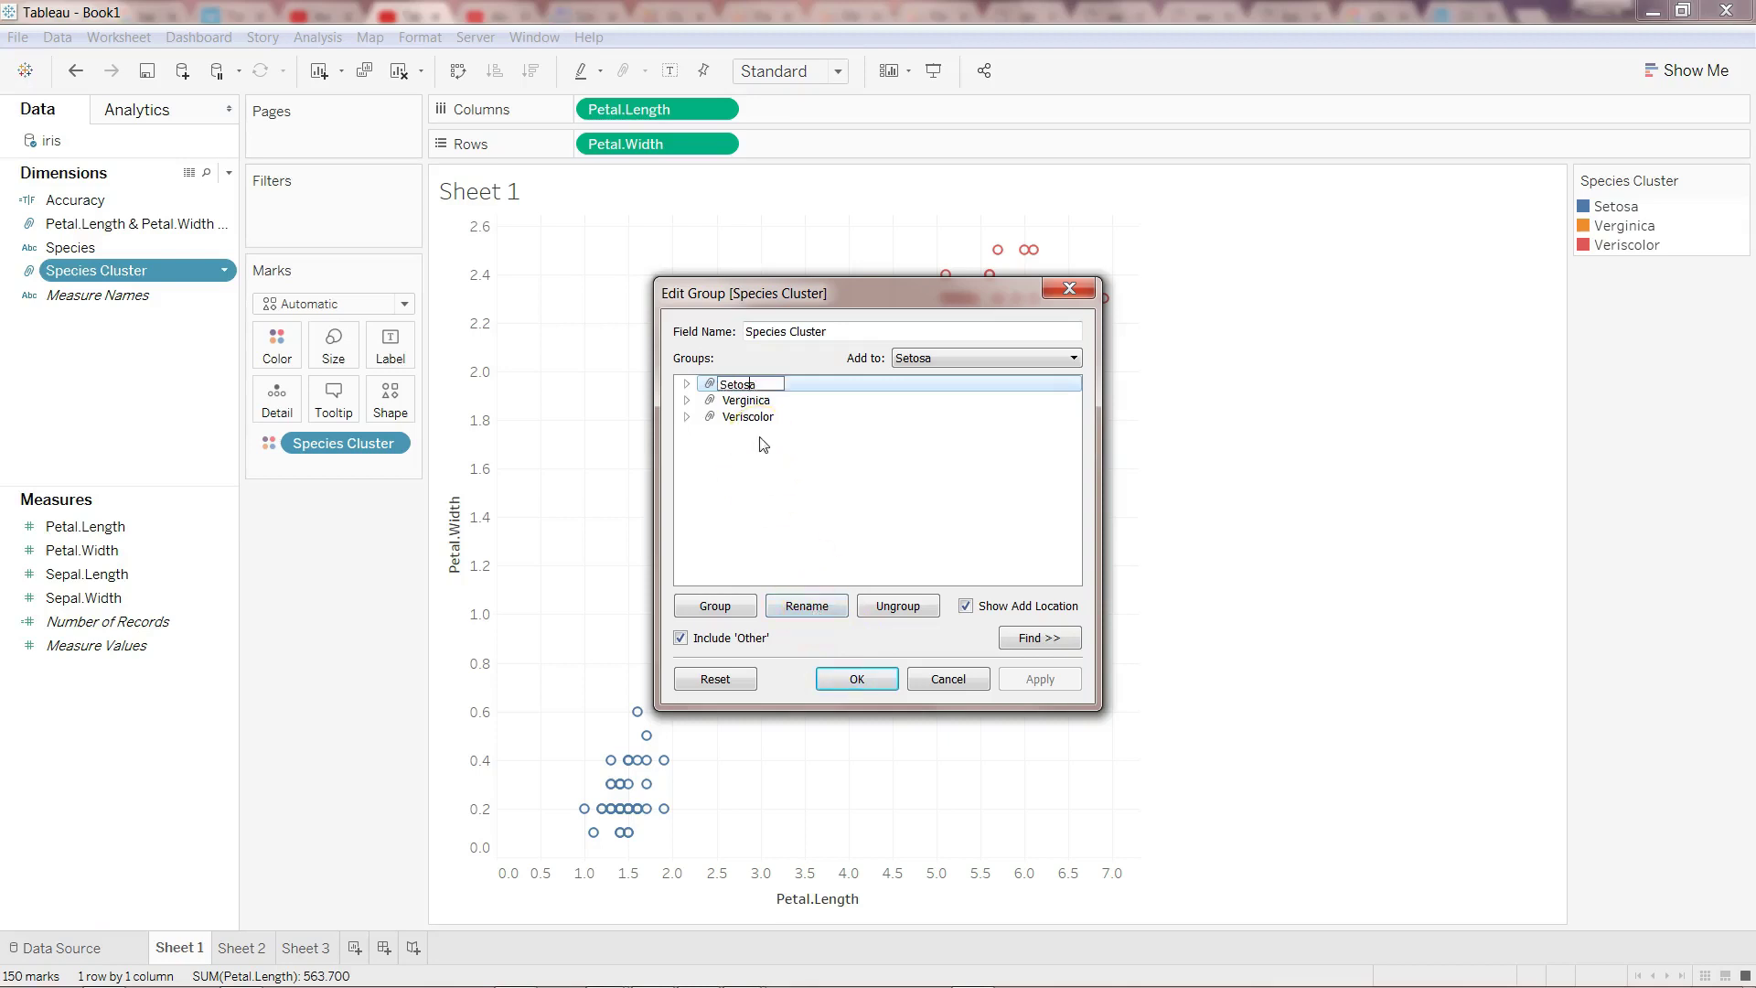
key(Return)
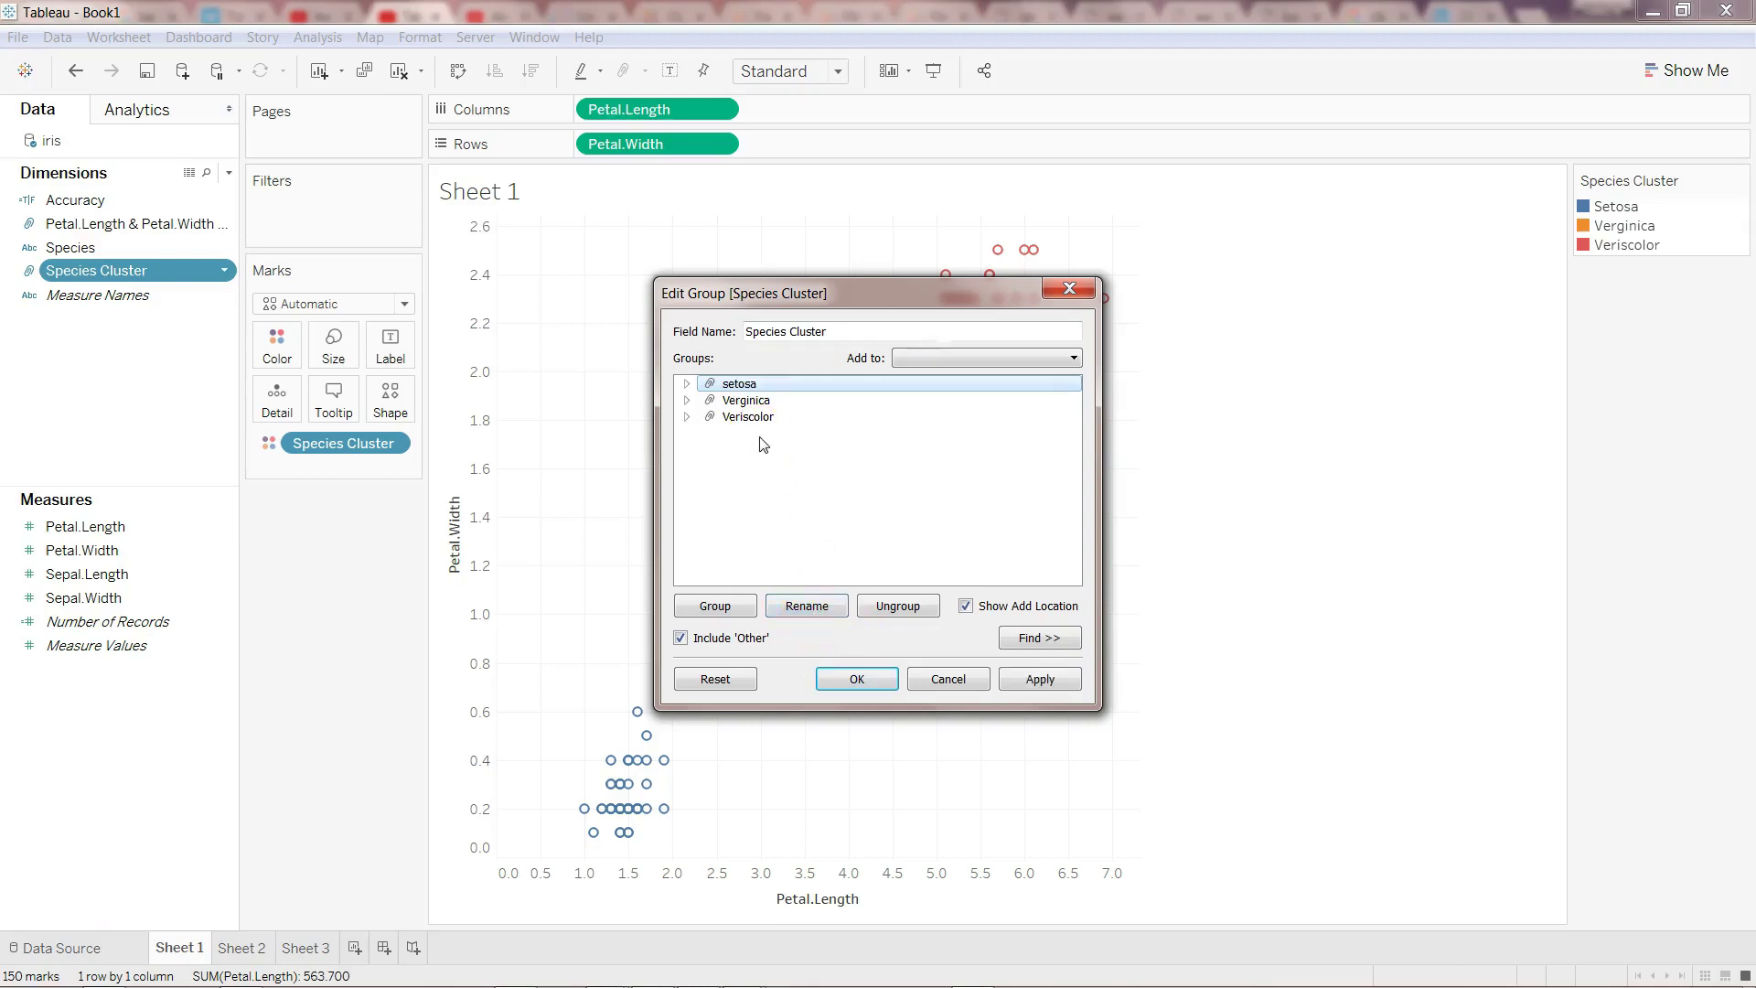
- Rename the Verginica group as verginica in lowercase
click(764, 398)
click(779, 405)
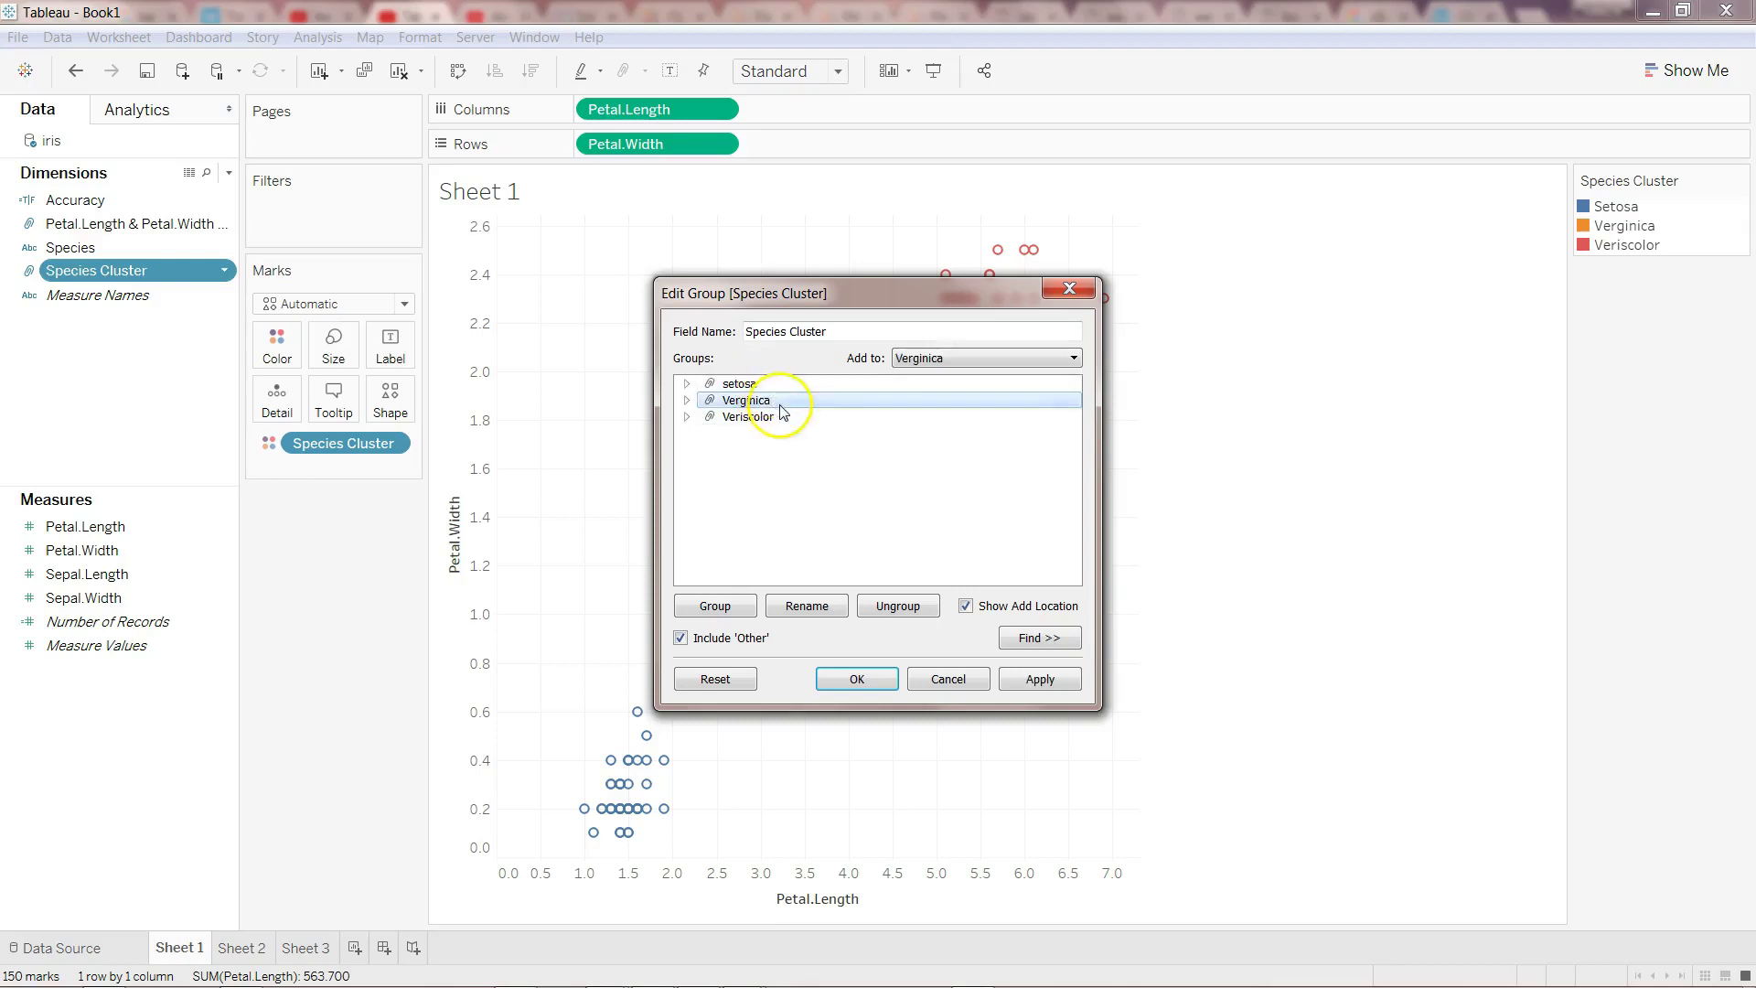
click(808, 607)
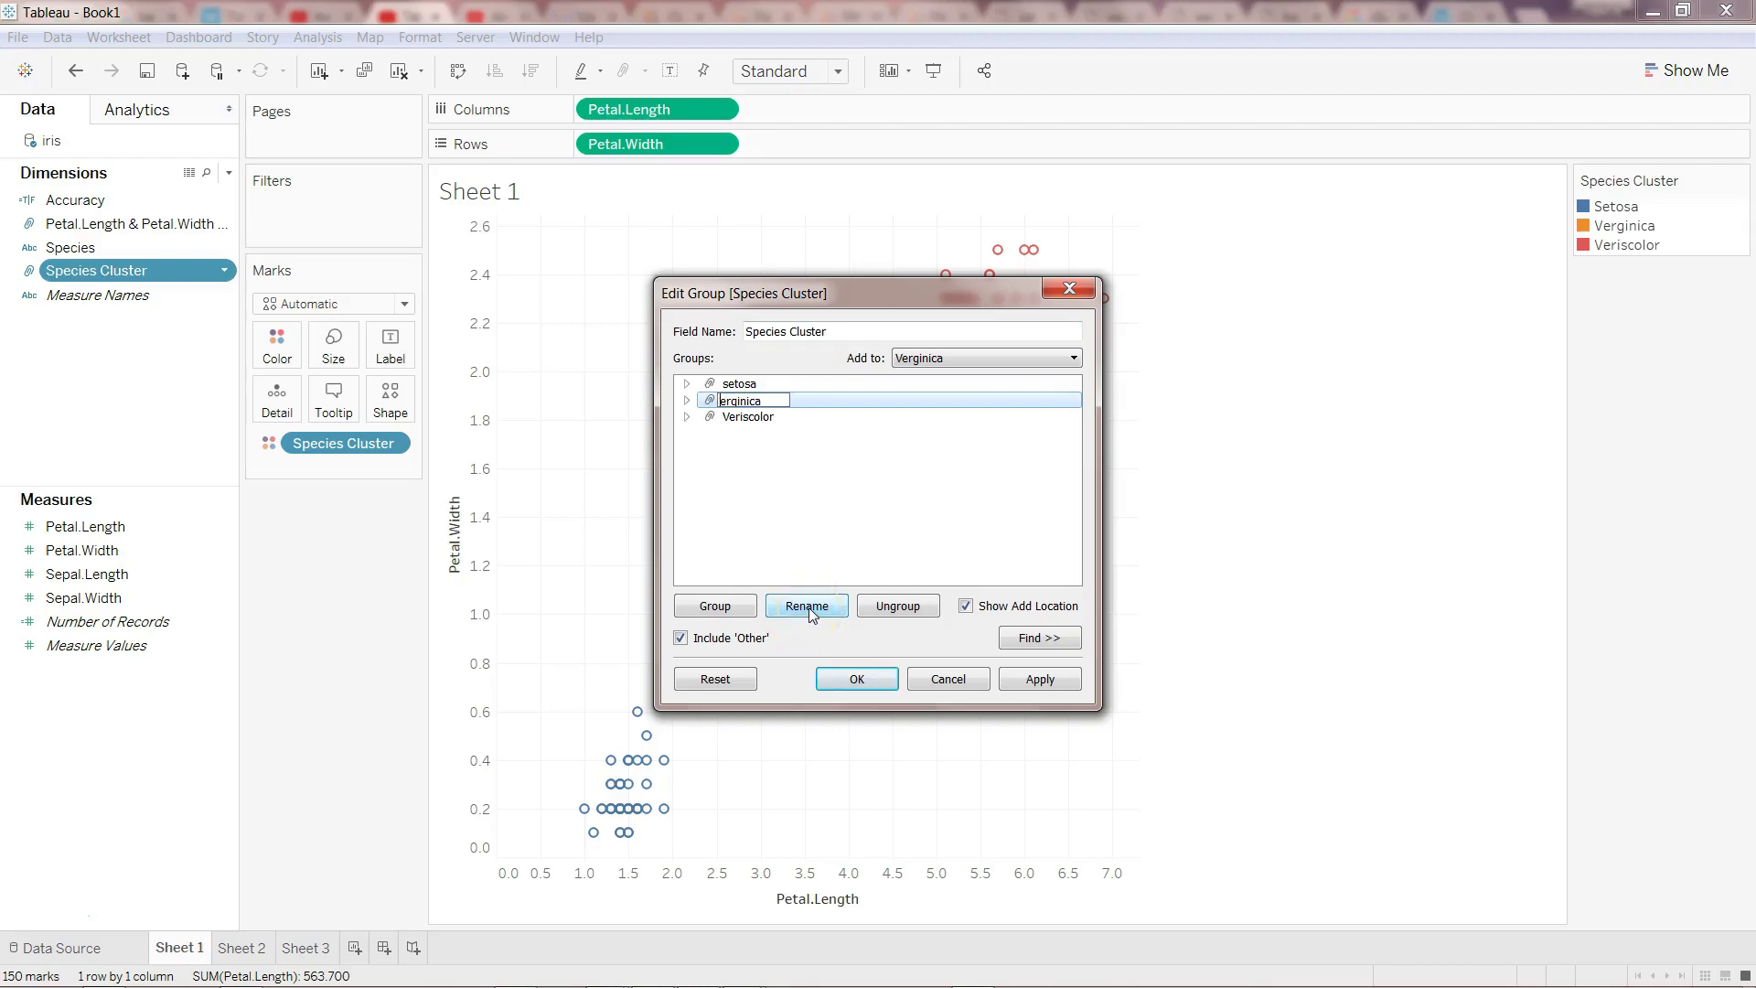
- Rename the Veriscolor group as veriscolor and accept the Species Cluster group edits
click(764, 418)
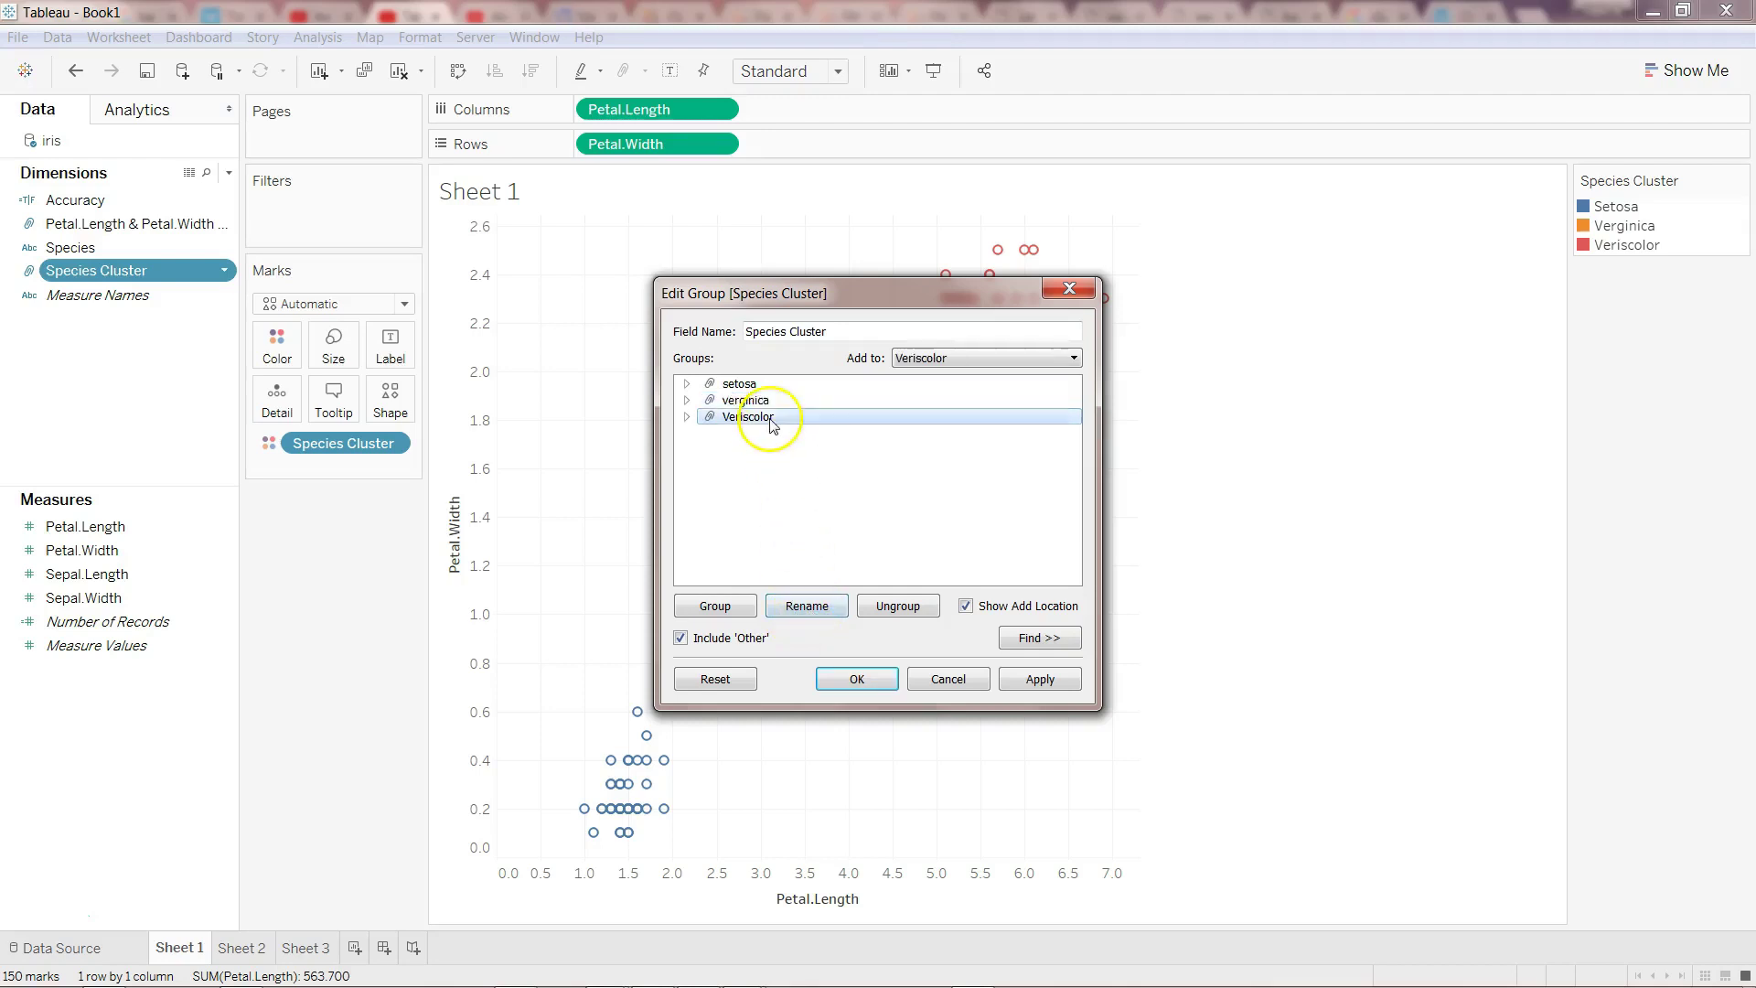
click(808, 605)
click(720, 417)
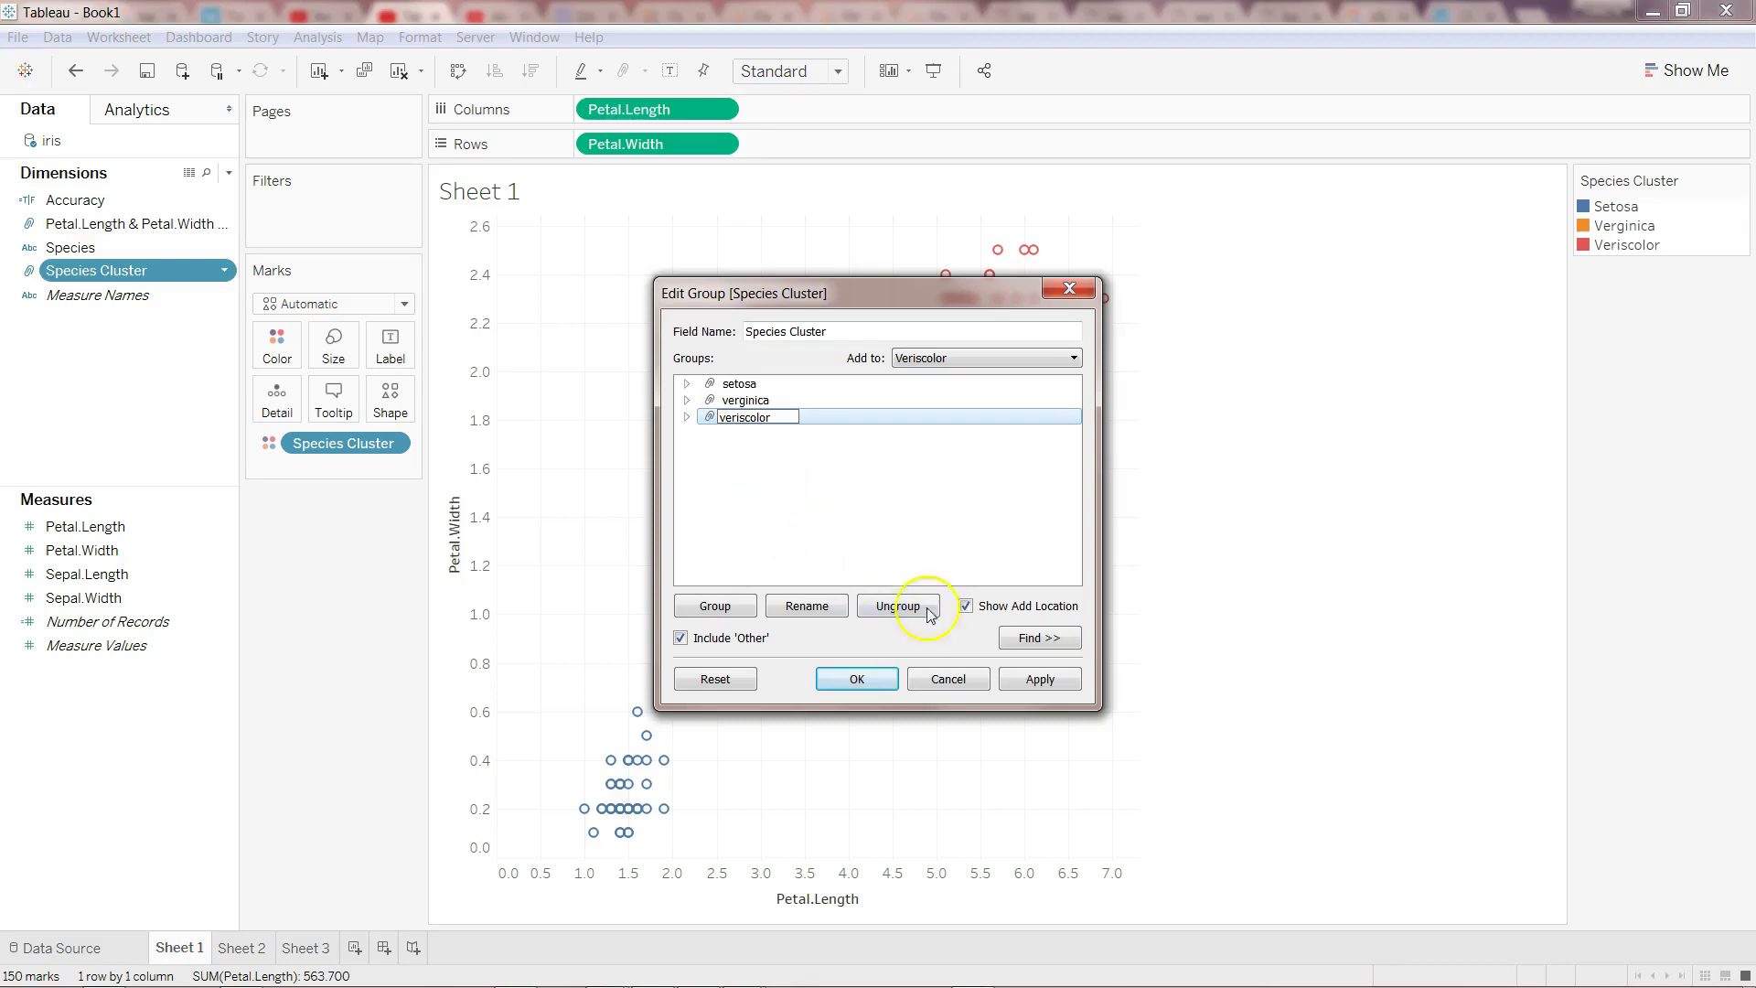
click(857, 679)
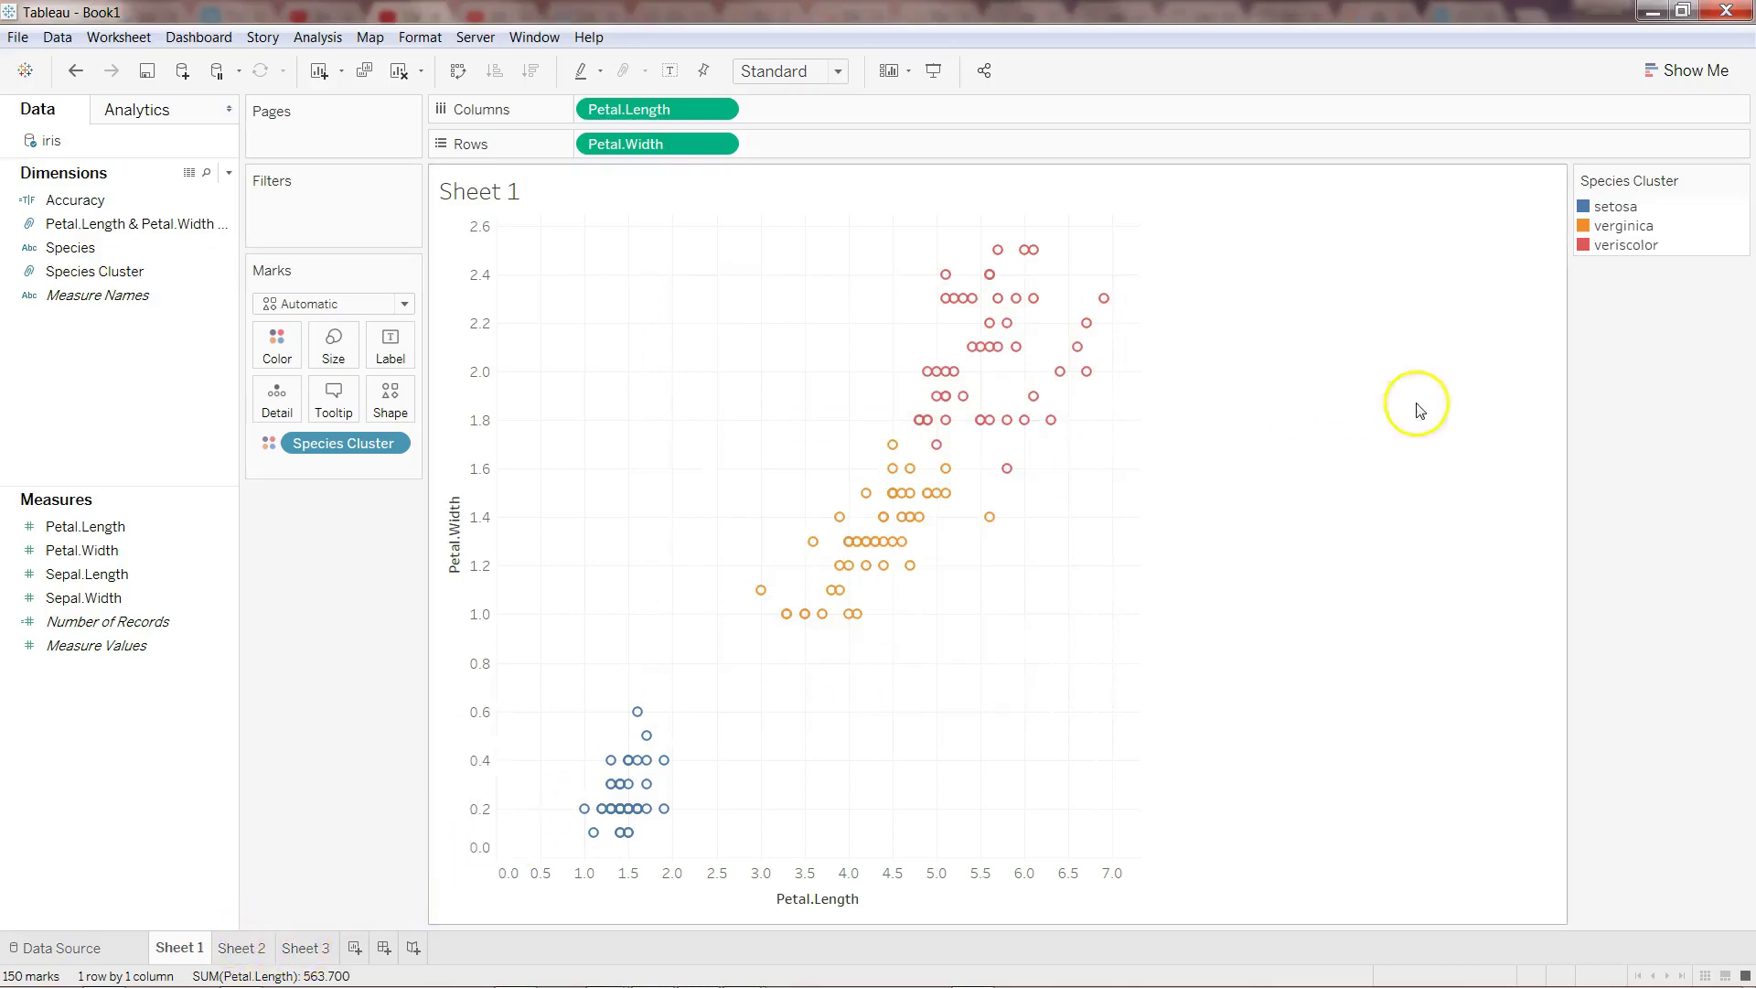
- Show Sheet 3 to compare its actual species names and colors with the renamed clusters
click(306, 948)
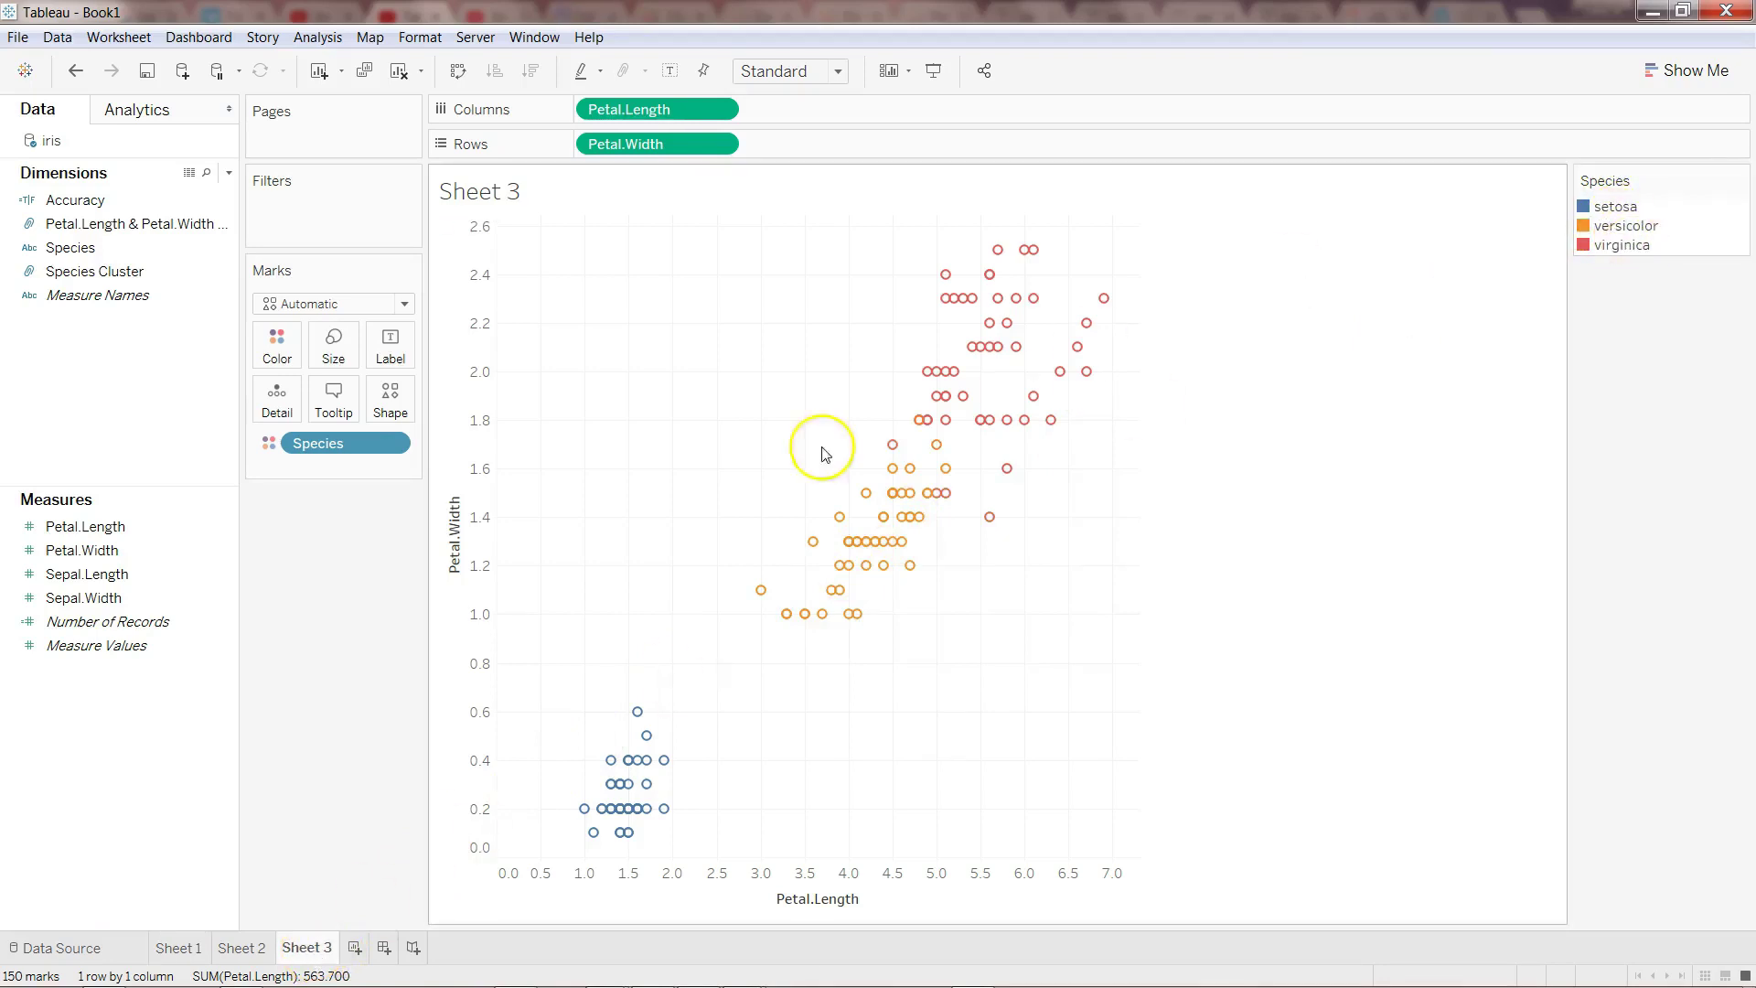
- Return to Sheet 1 and rename the verginica group in the Species Cluster field as versicolor
click(181, 949)
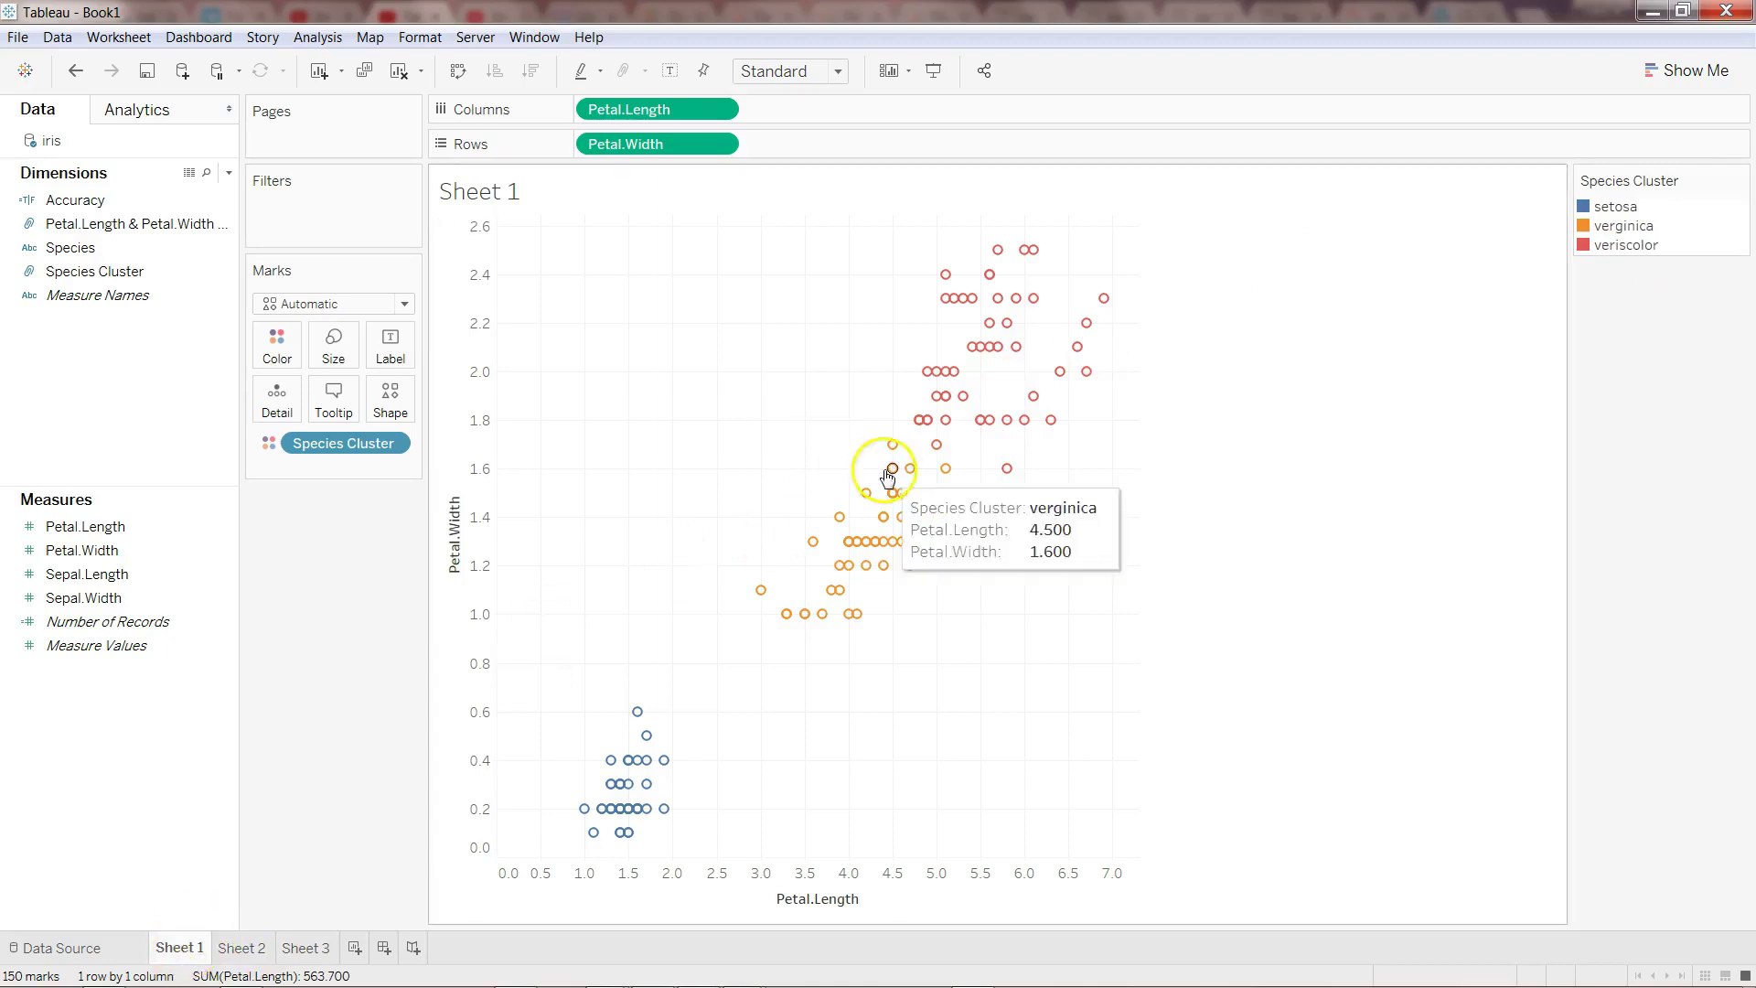
click(190, 248)
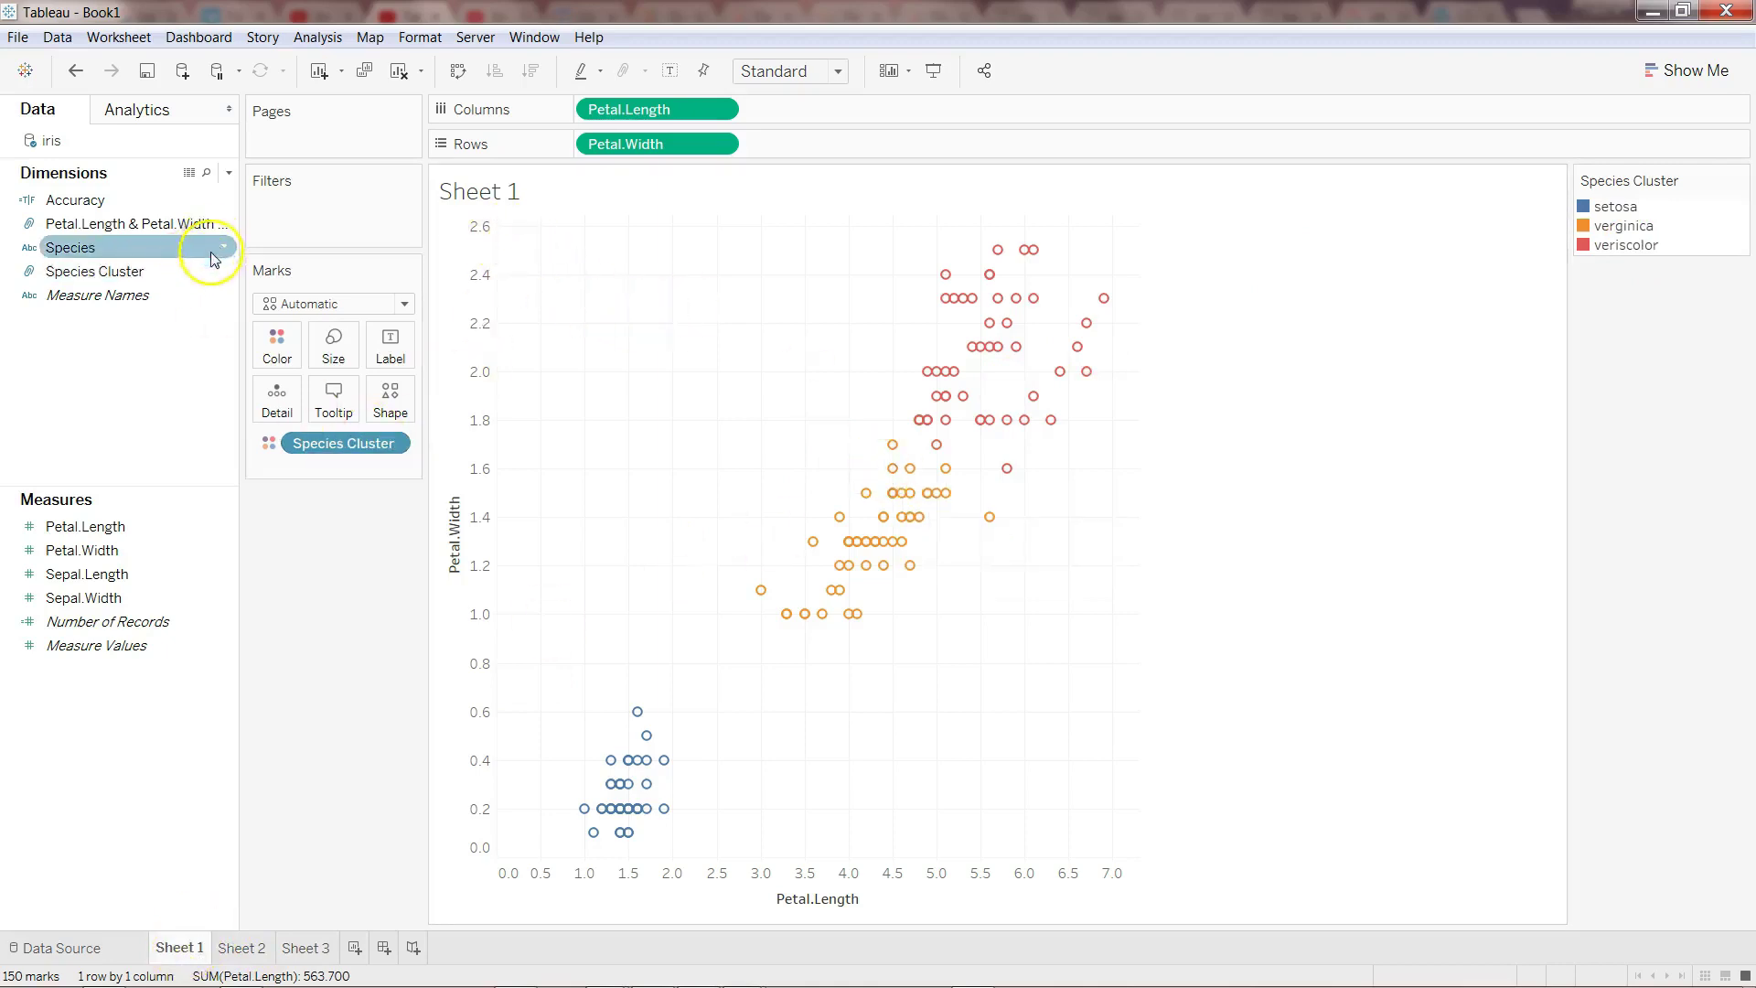
click(216, 200)
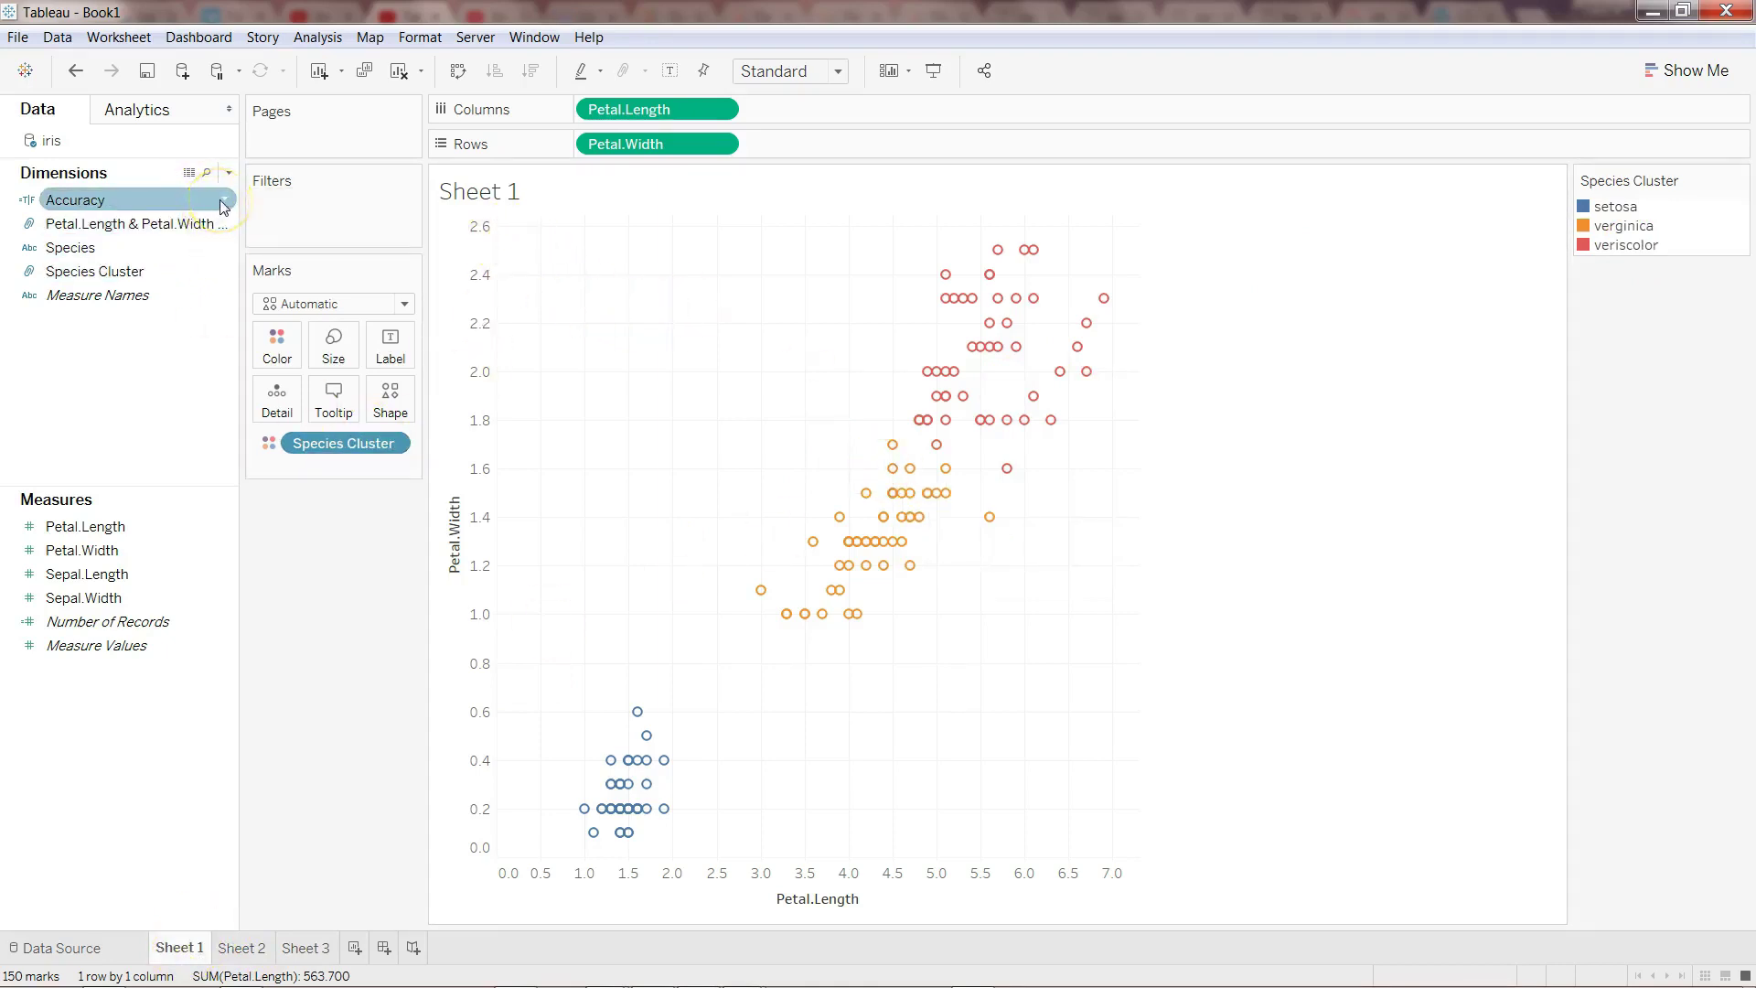
right_click(222, 205)
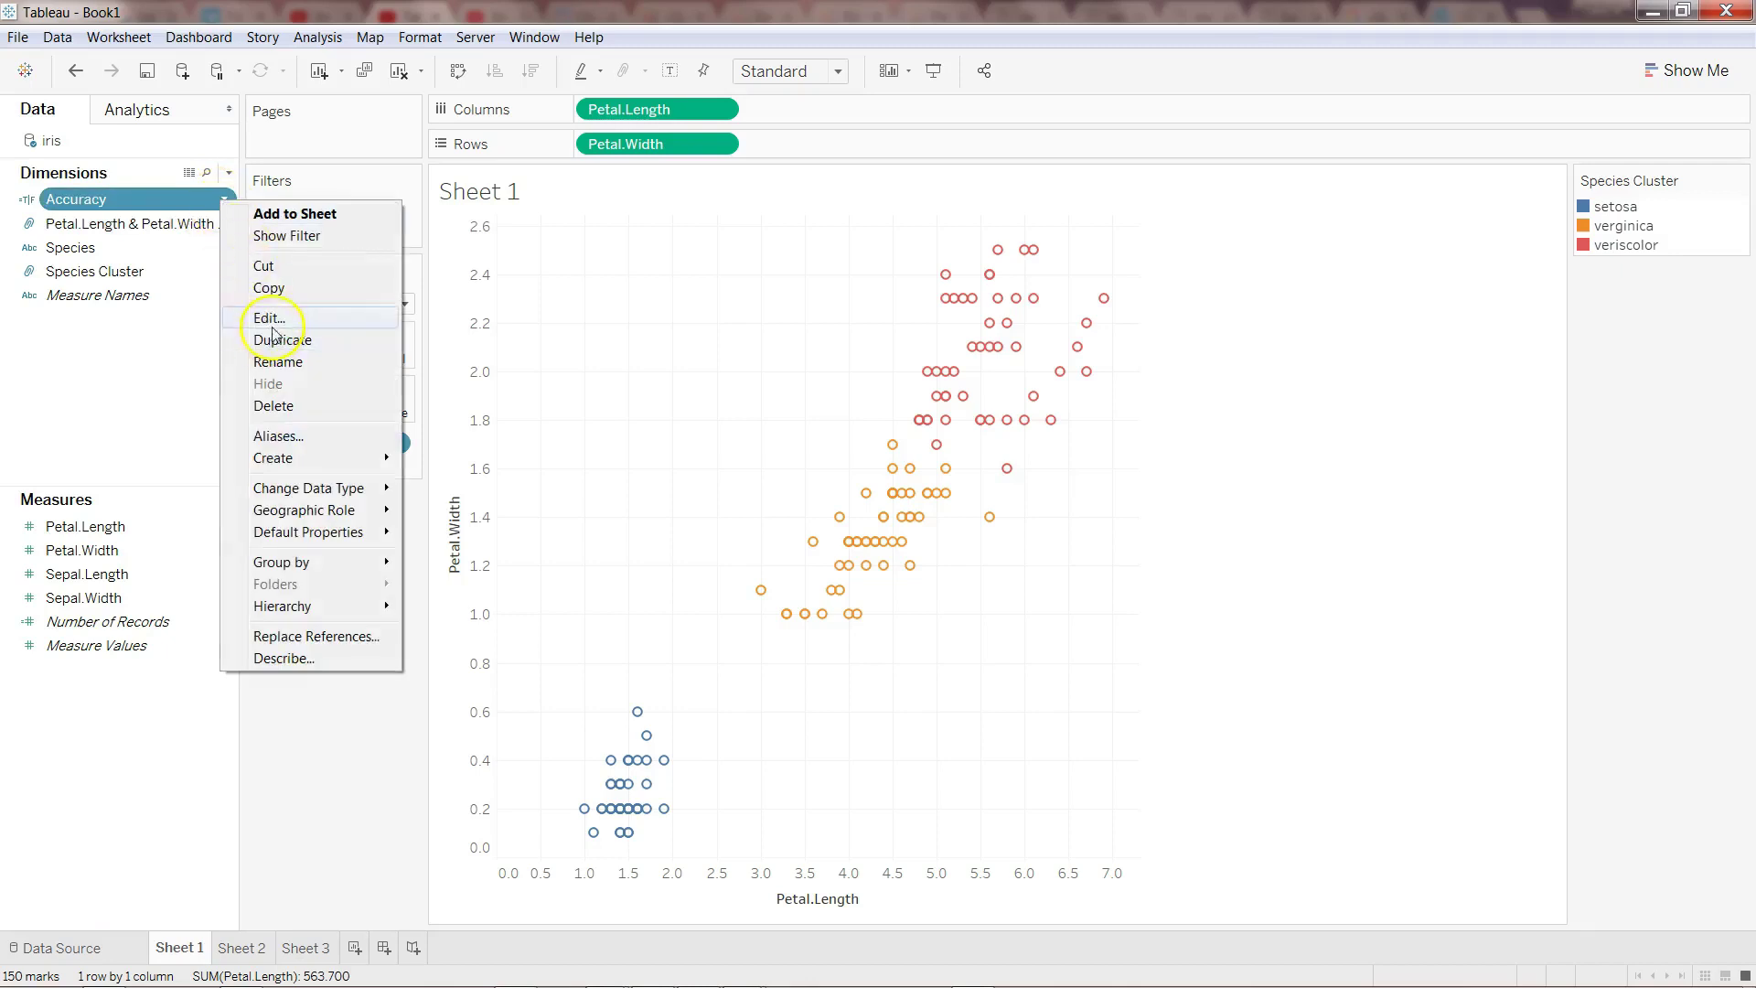
click(179, 269)
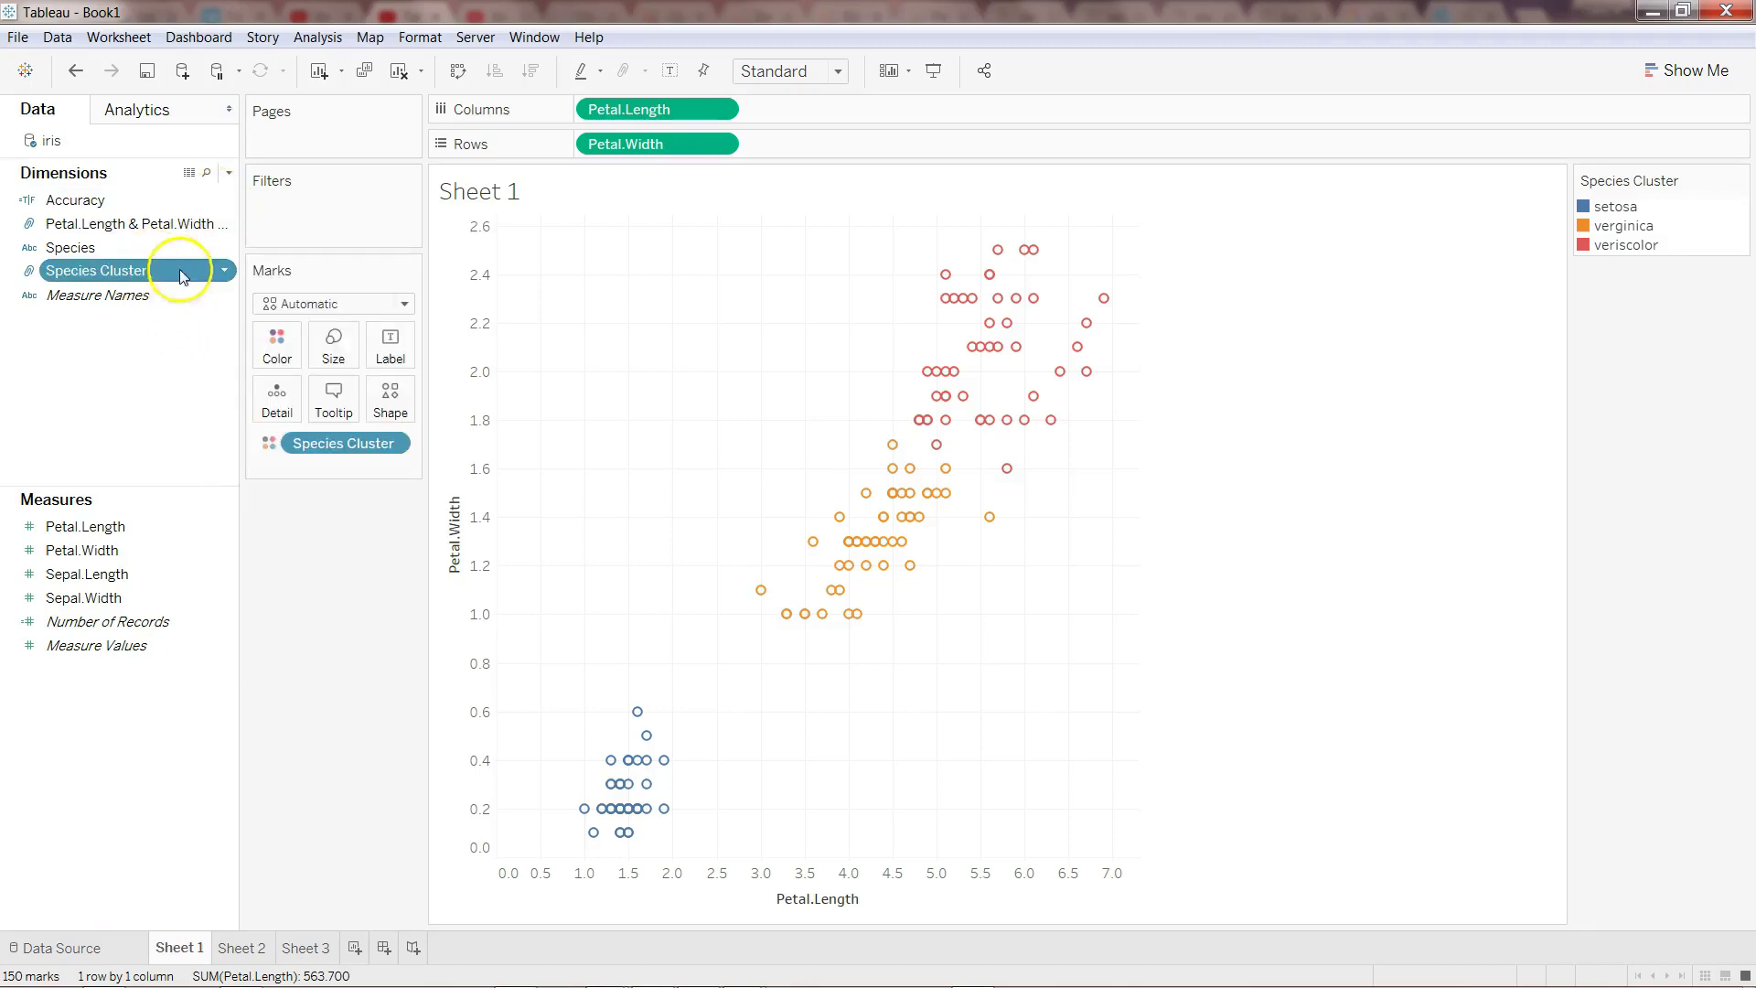
right_click(224, 275)
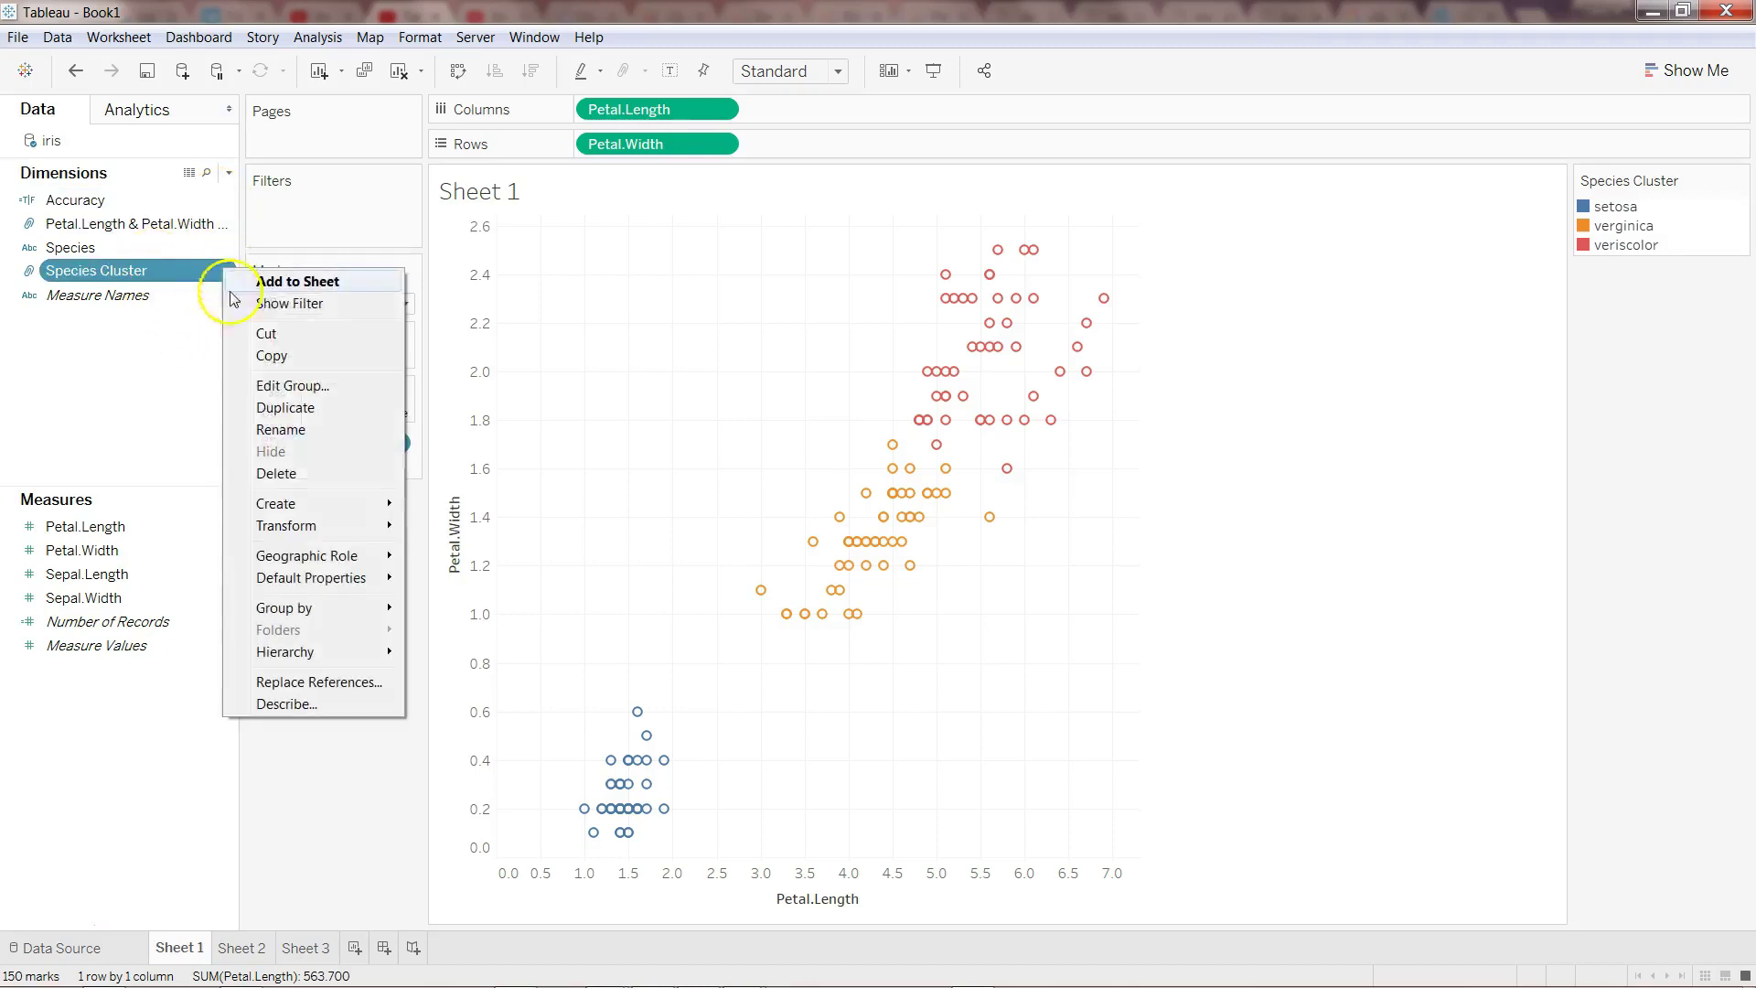
click(328, 386)
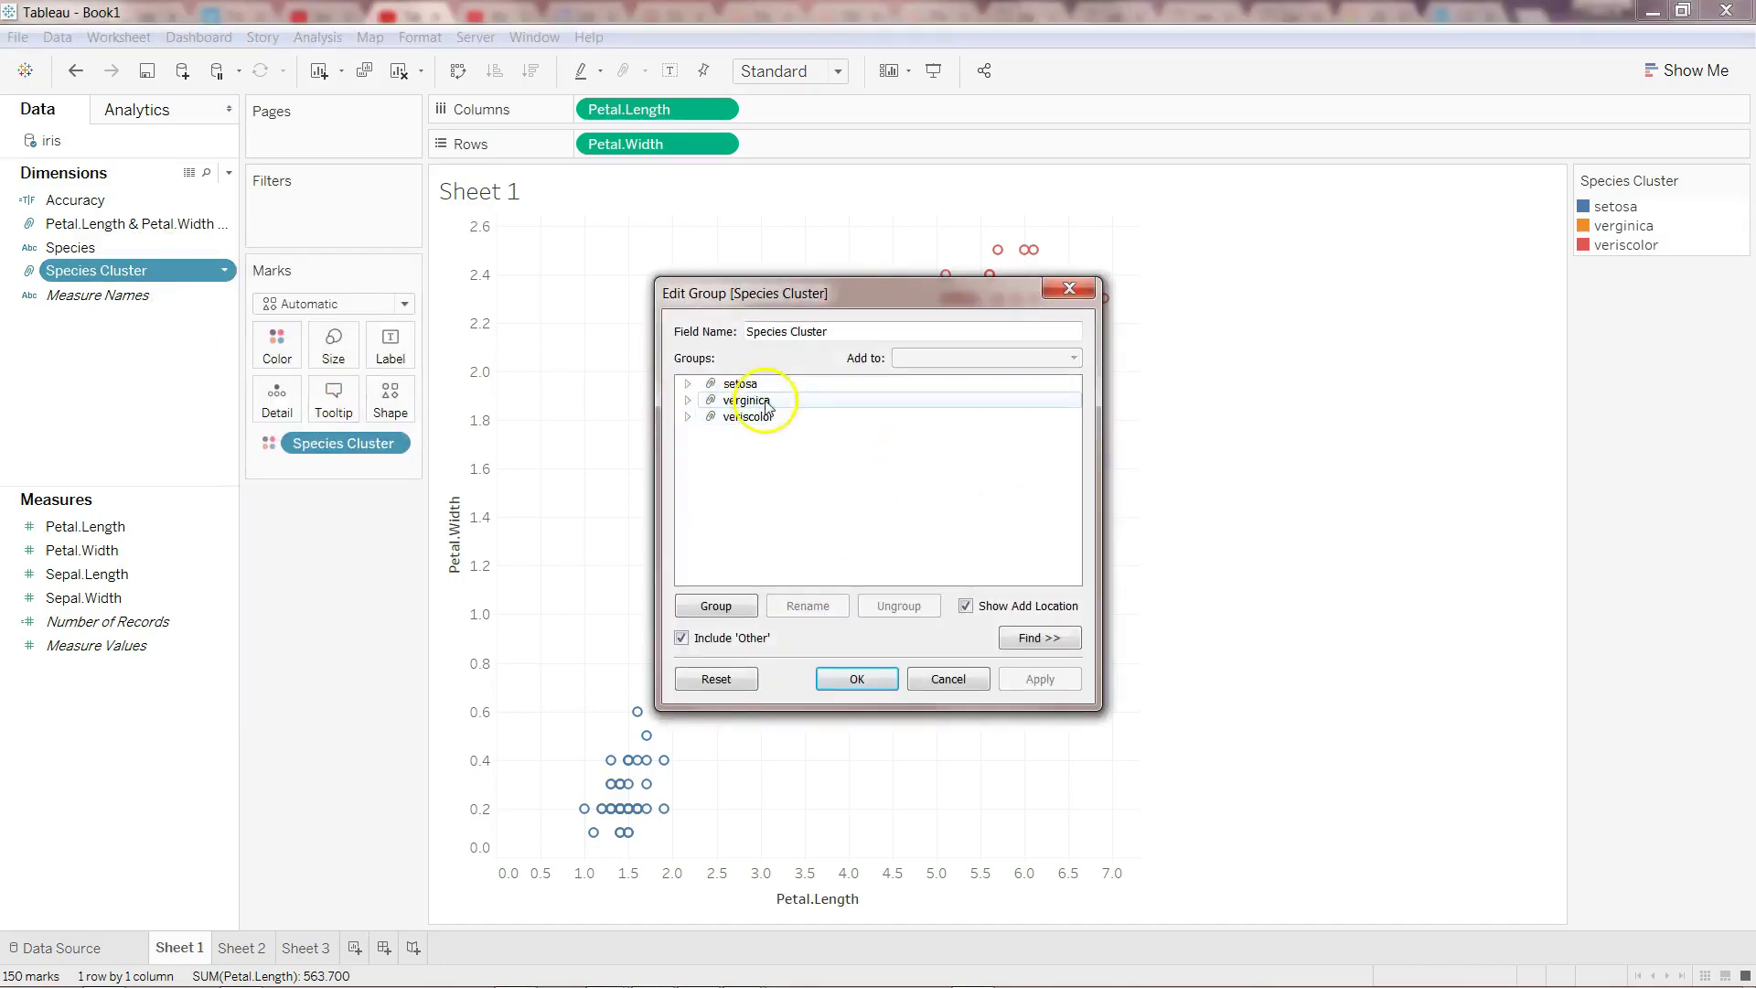
click(754, 400)
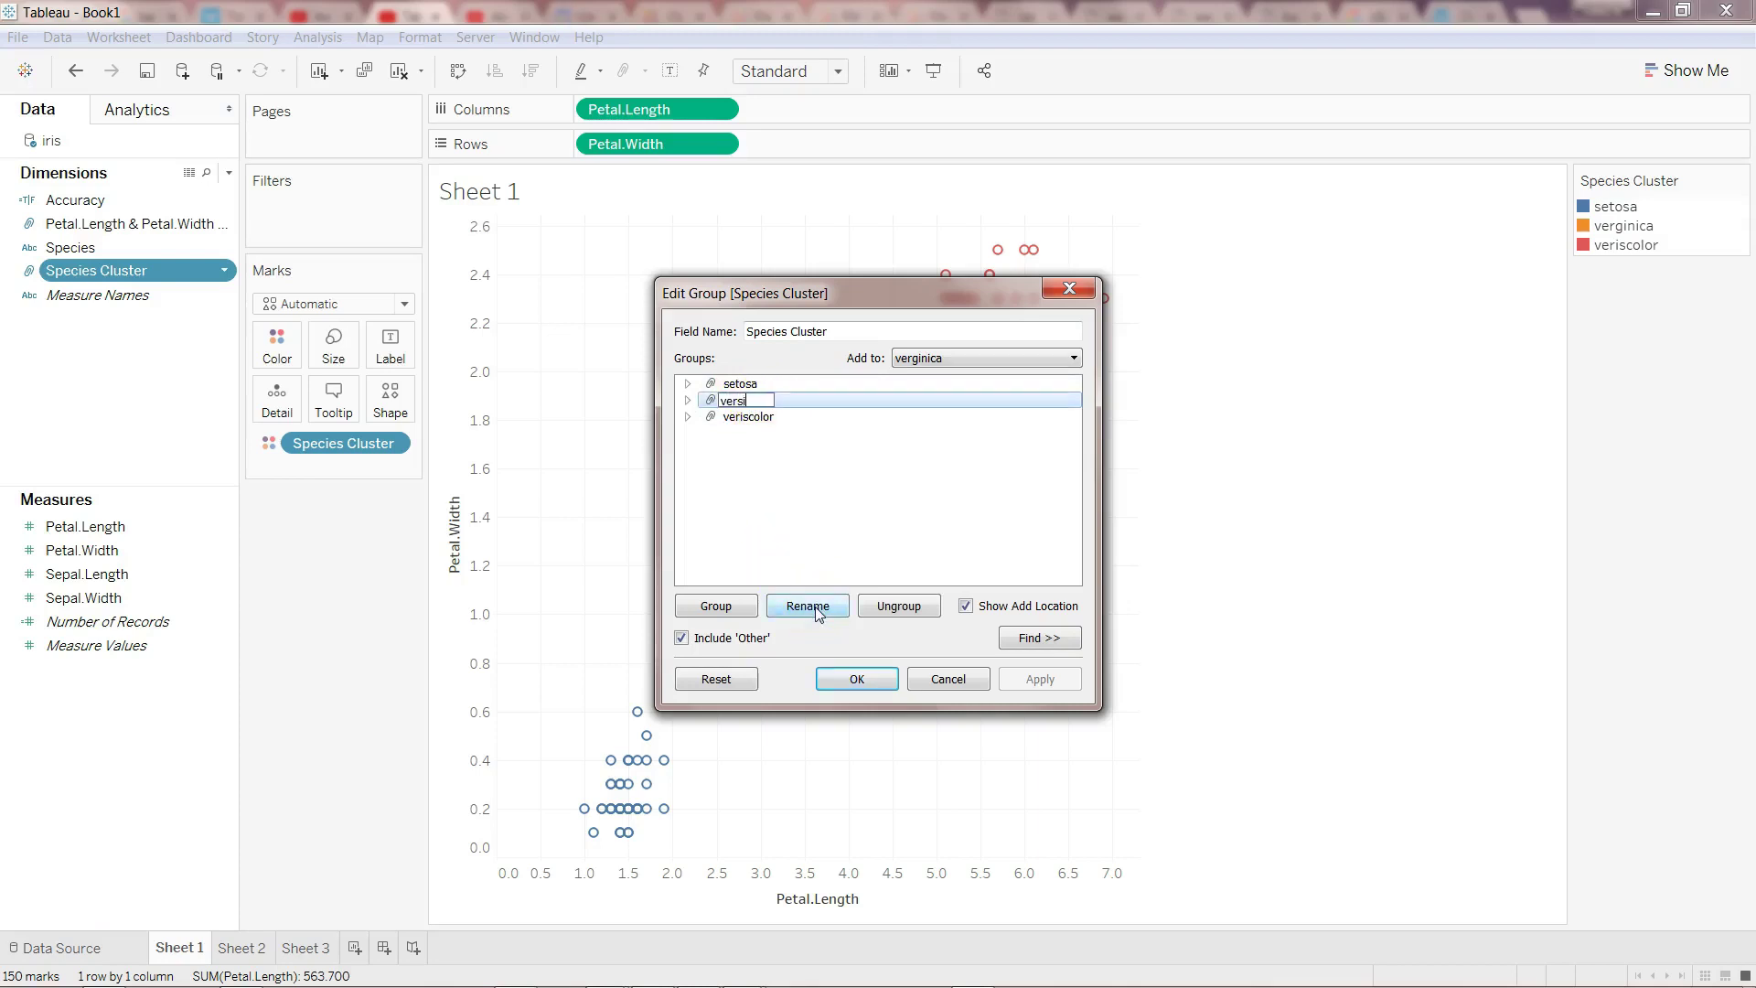
key(Return)
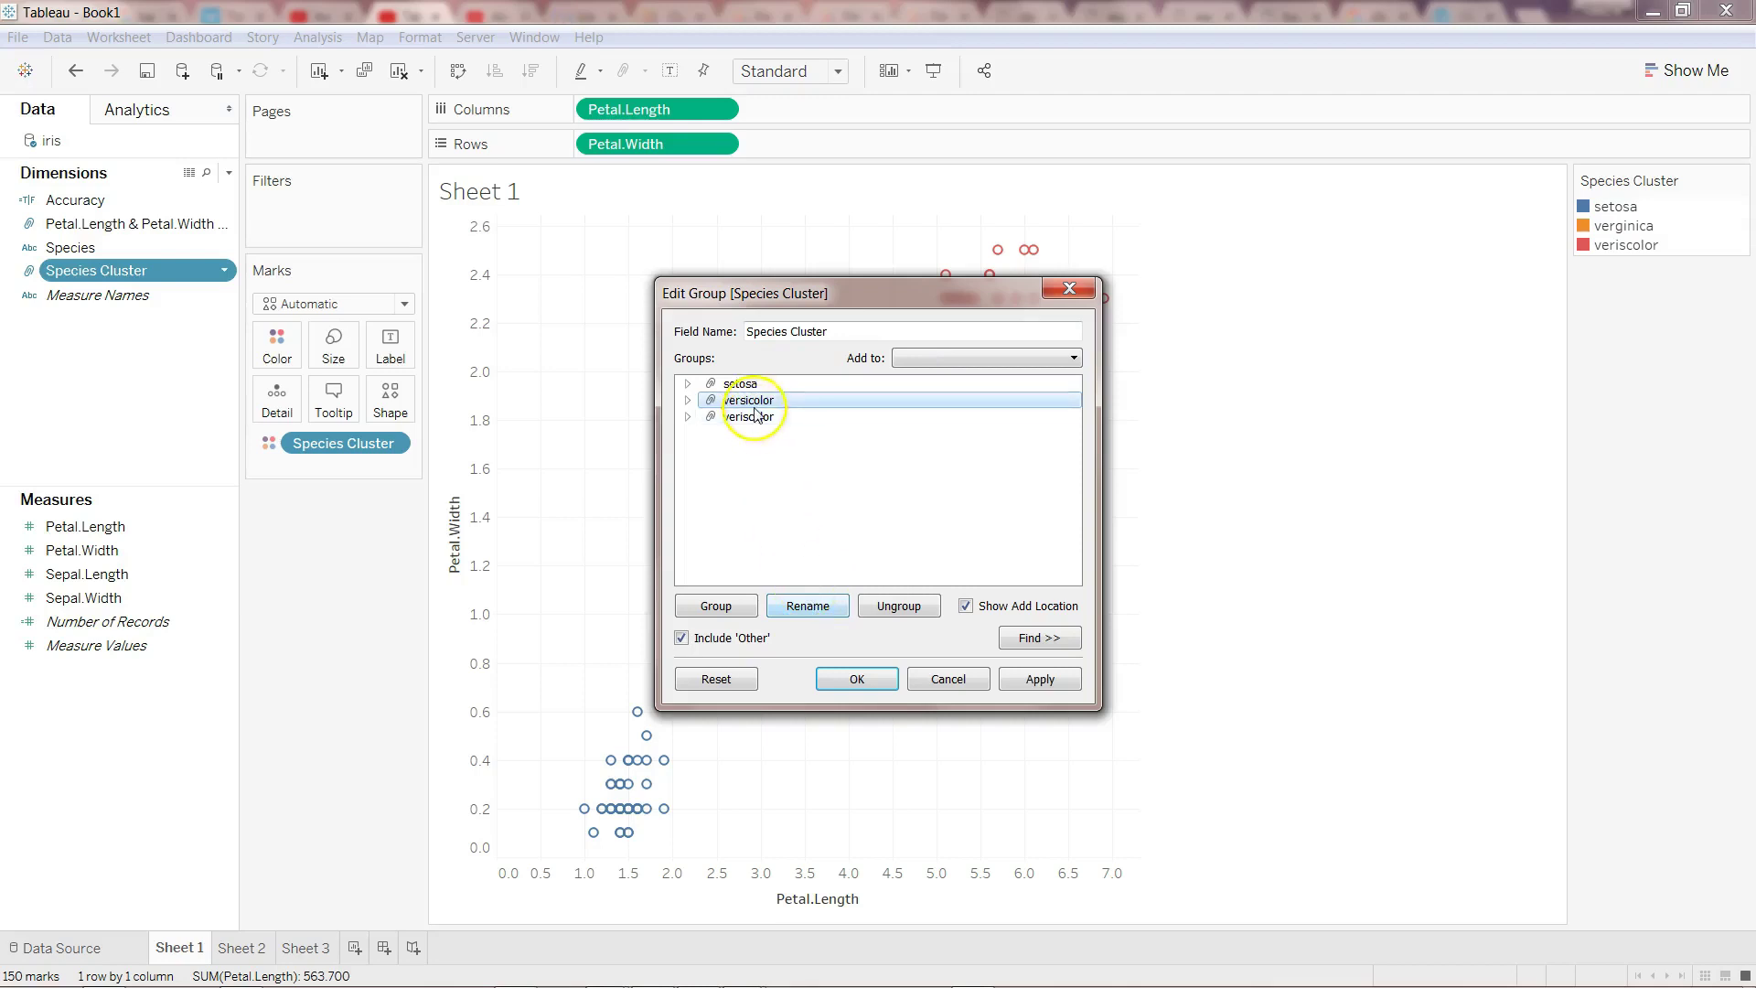
- Rename the veriscolor group as verginica and accept the Species Cluster group edits
click(745, 416)
click(808, 606)
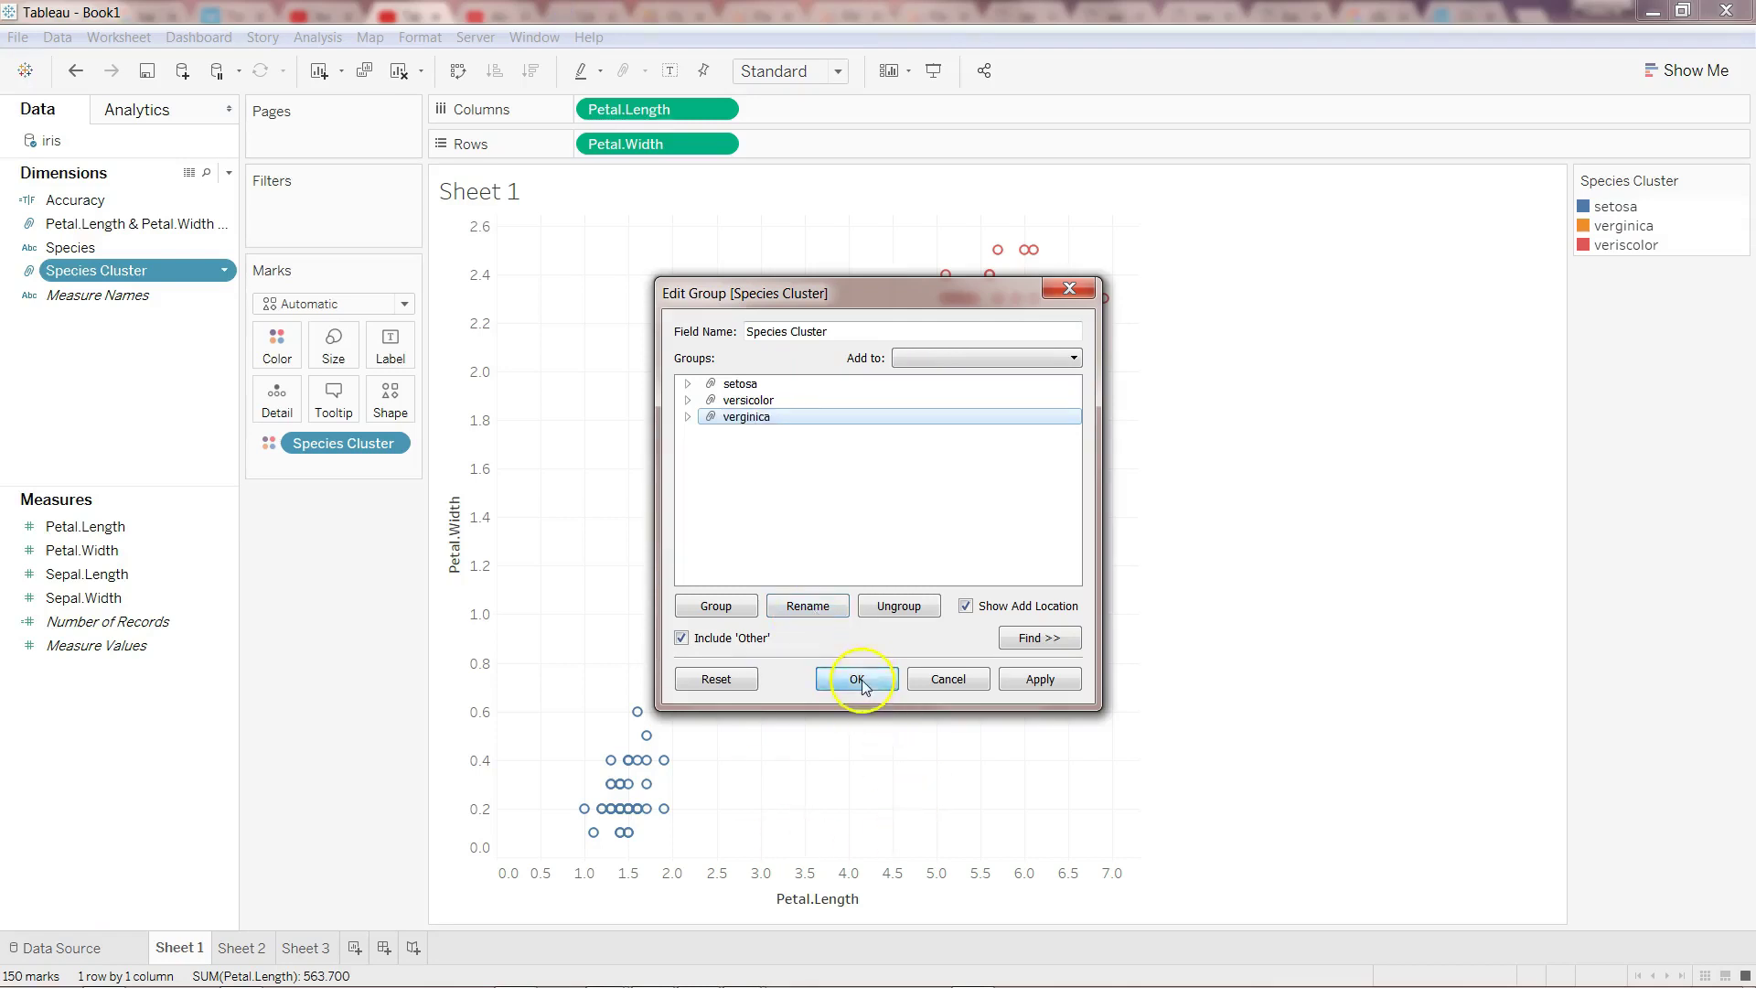
click(859, 679)
- On Sheet 2, remove Accuracy from the columns and review the formula of the Accuracy calculated field
click(242, 947)
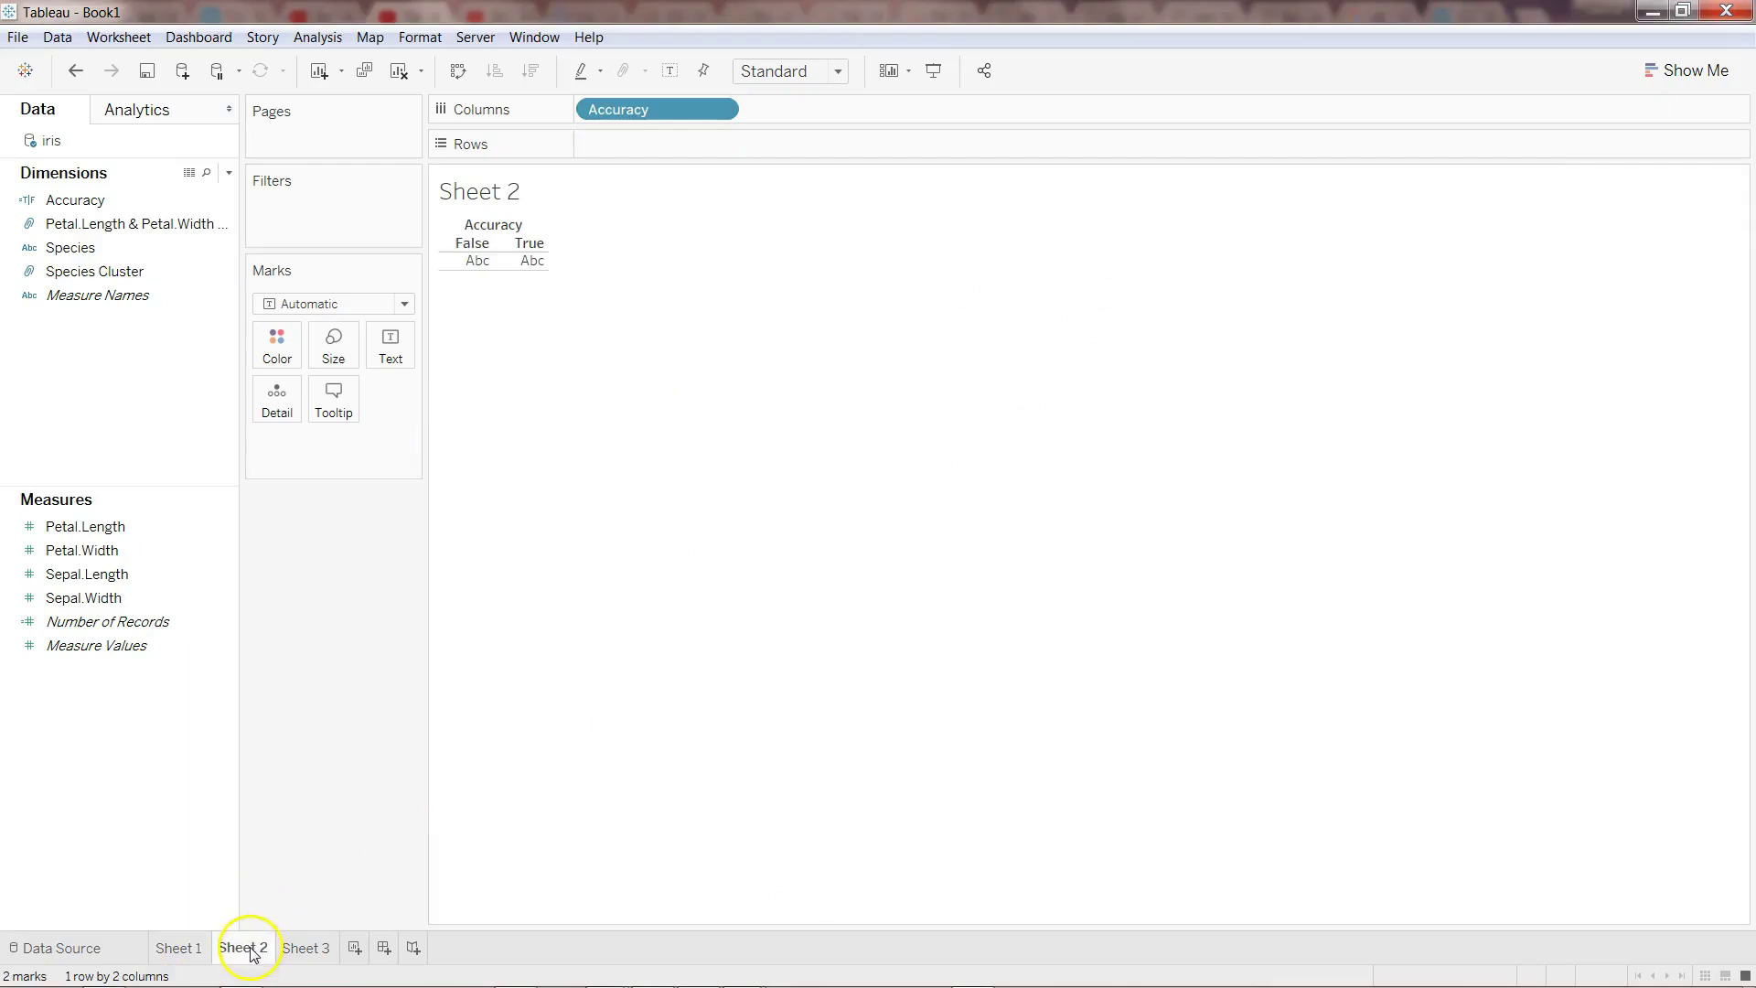
drag(674, 110, 157, 274)
click(220, 200)
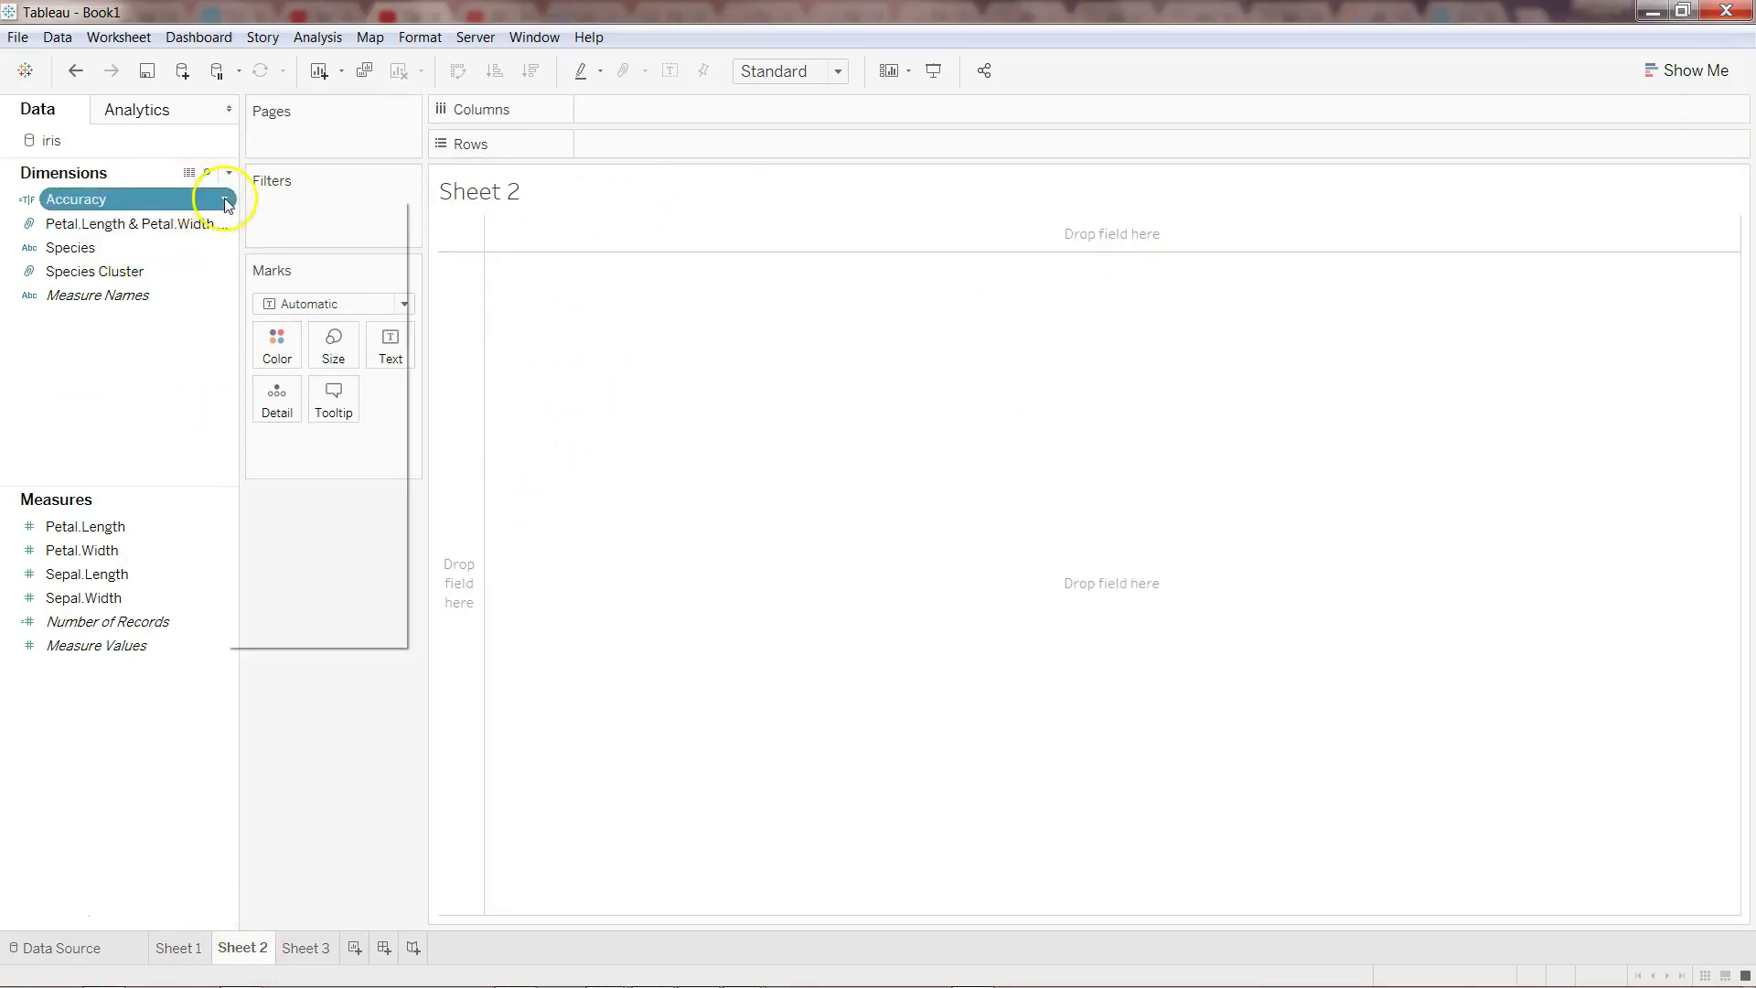
click(291, 297)
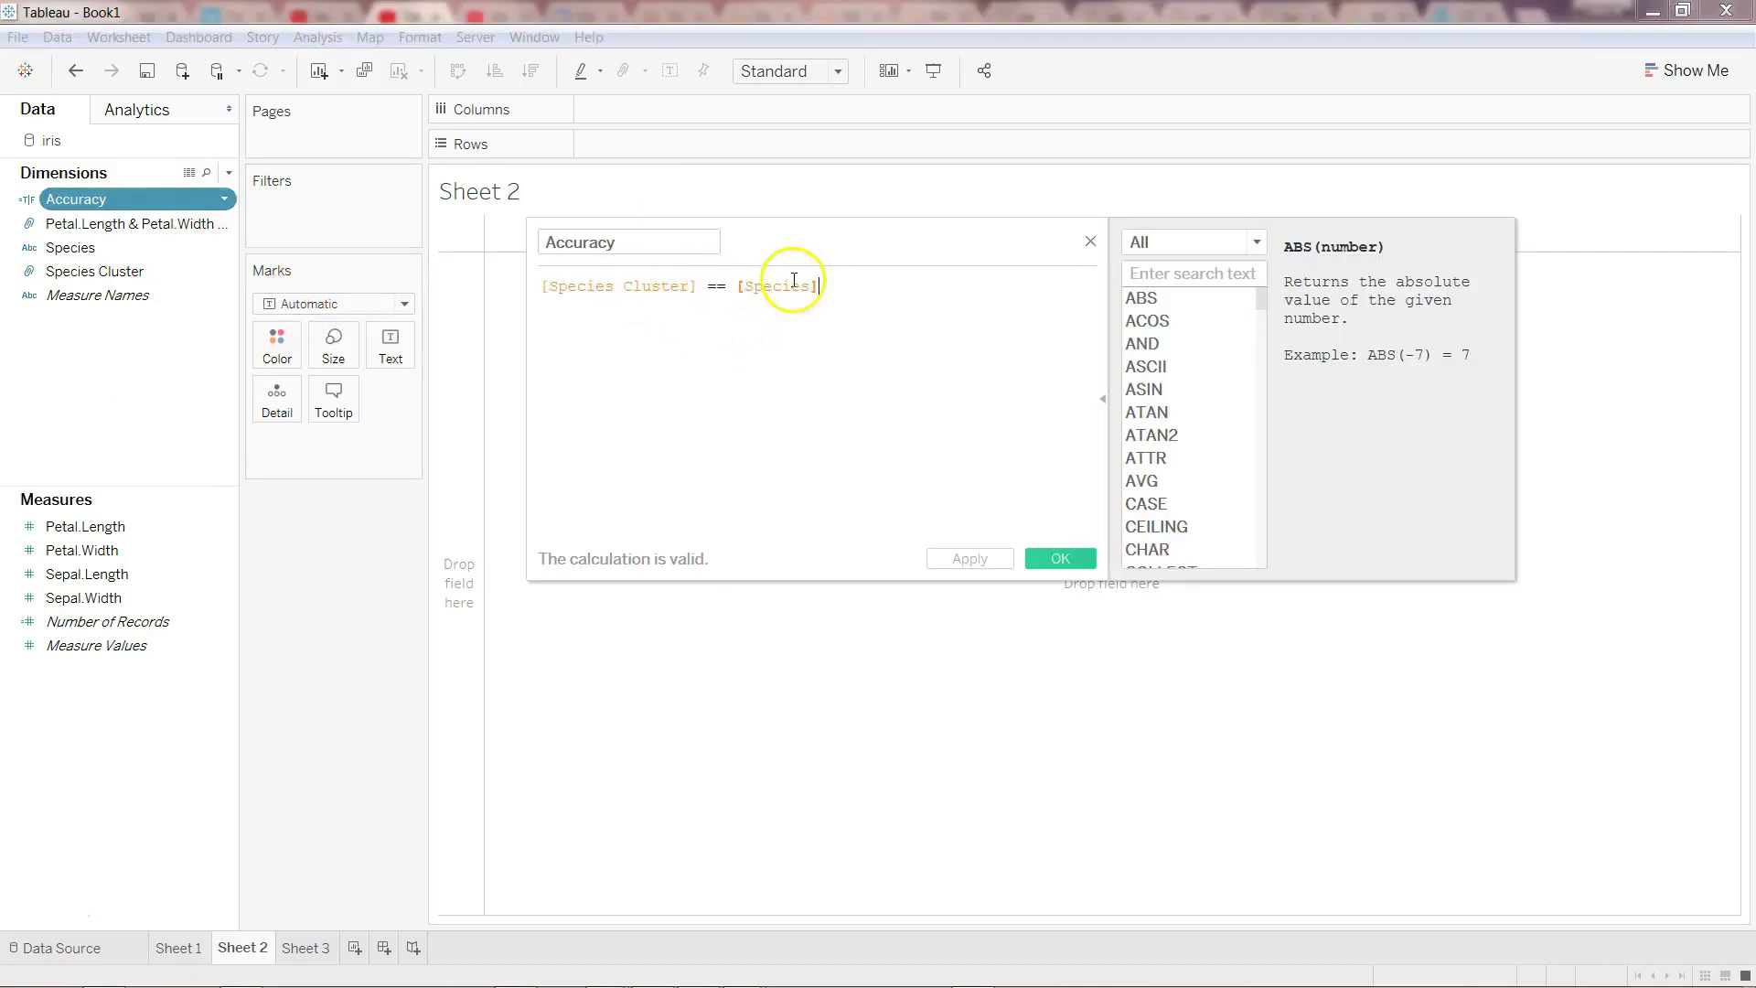
click(1054, 558)
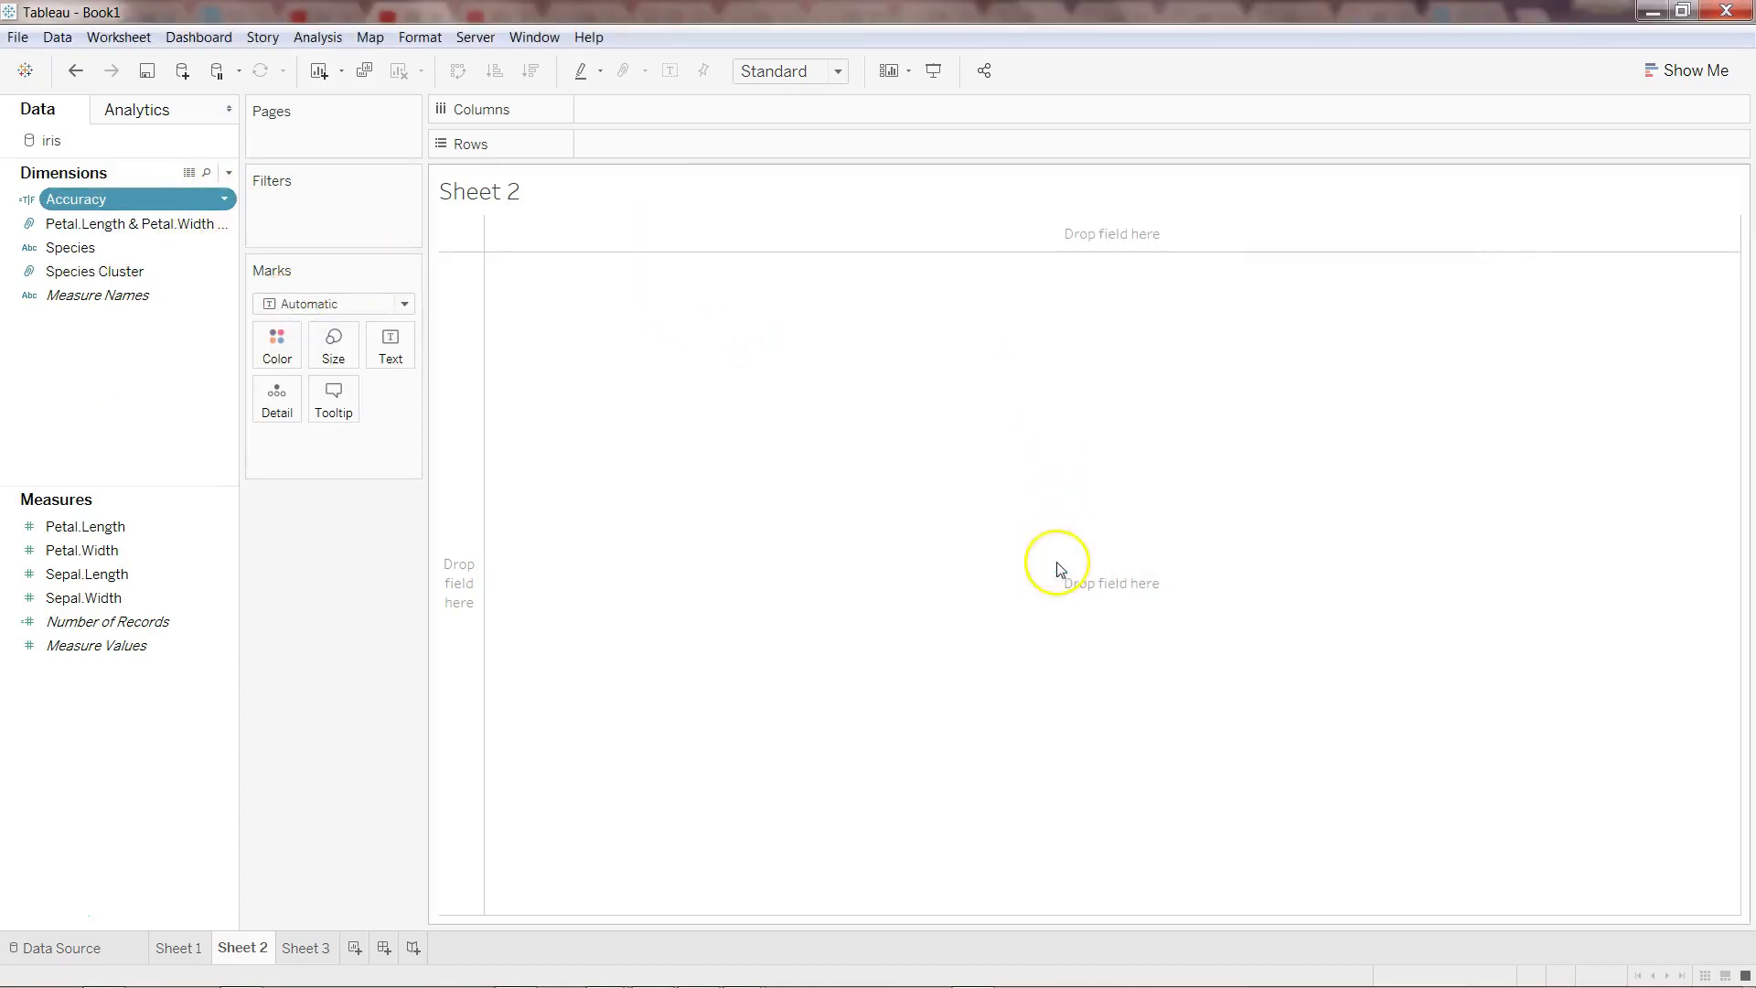
- Place Accuracy on the rows of Sheet 2 and show Number of Records as the table's values
drag(218, 195, 657, 148)
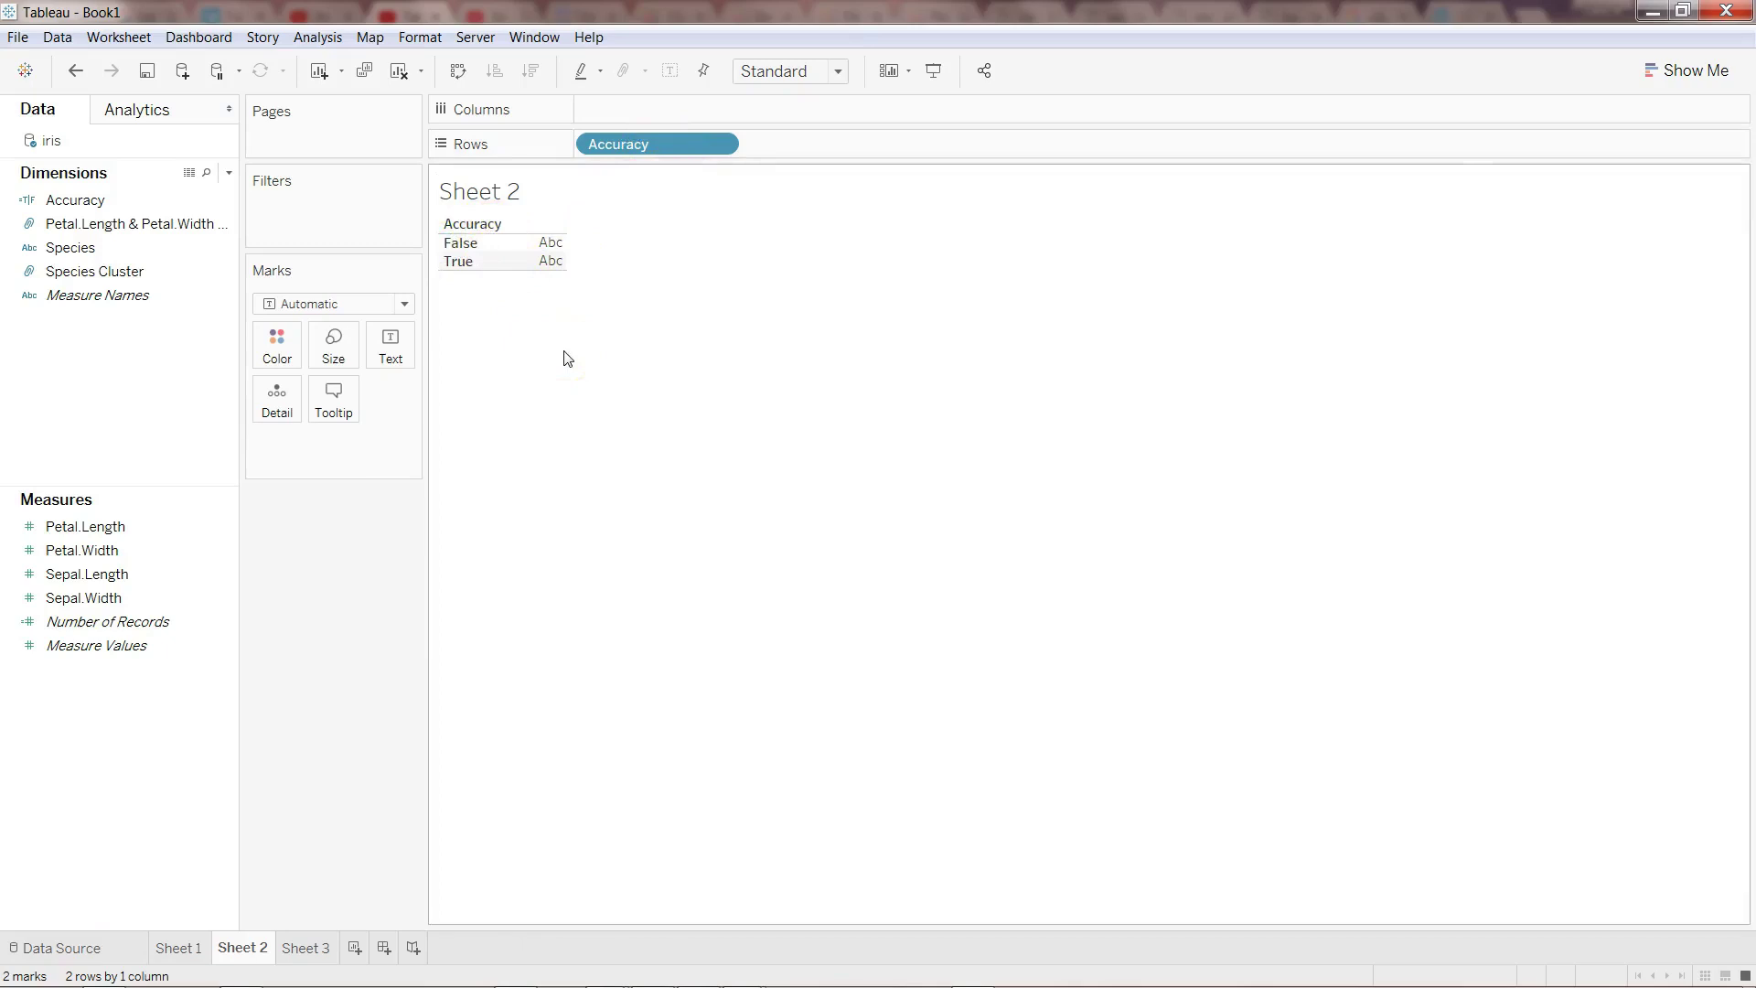
click(182, 439)
mouse_move(565, 271)
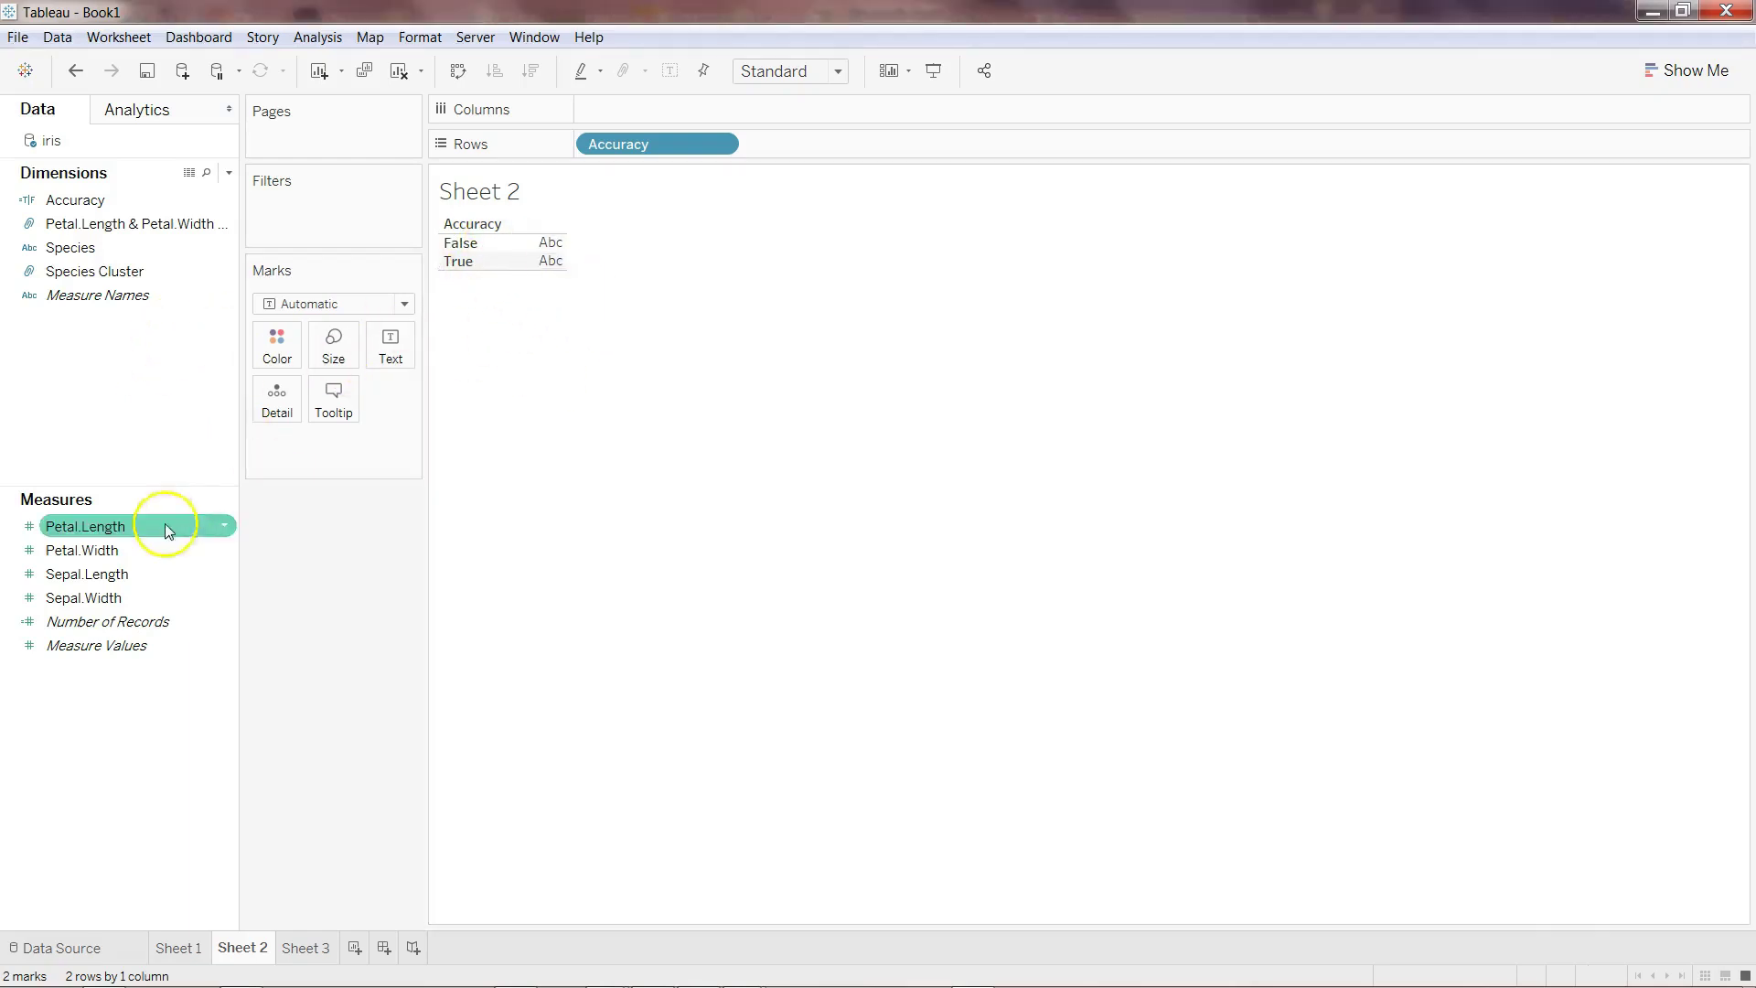
drag(149, 621, 551, 251)
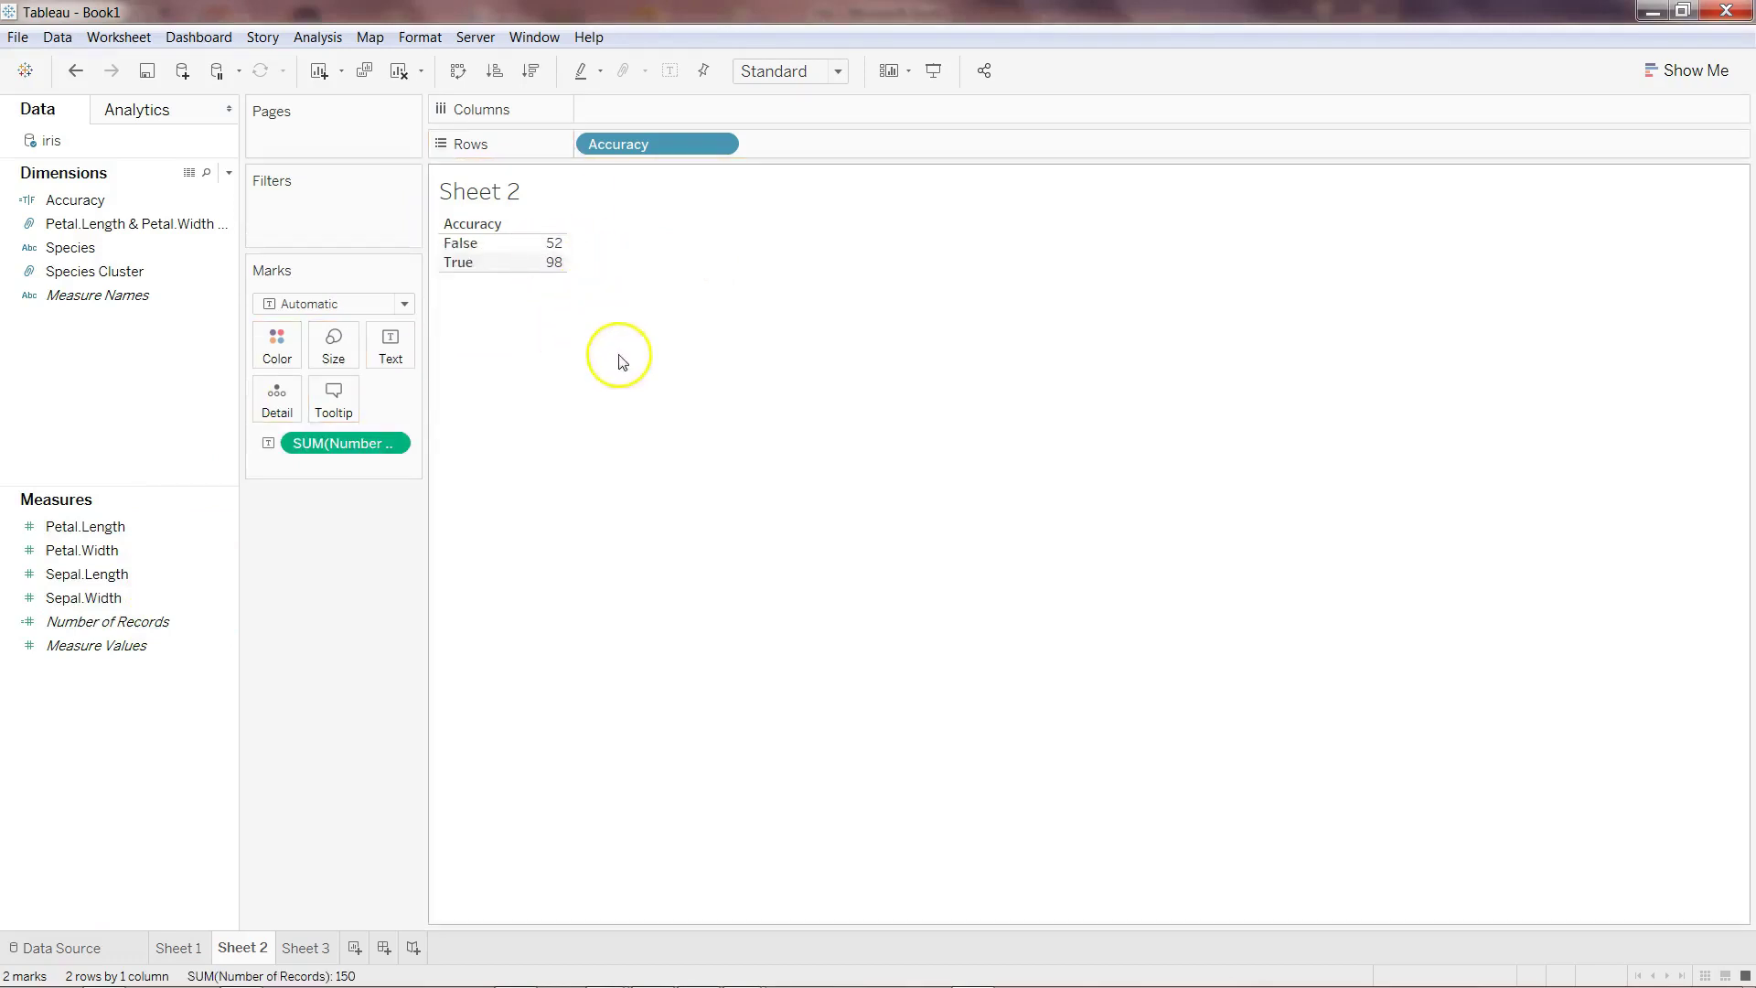
mouse_move(521, 272)
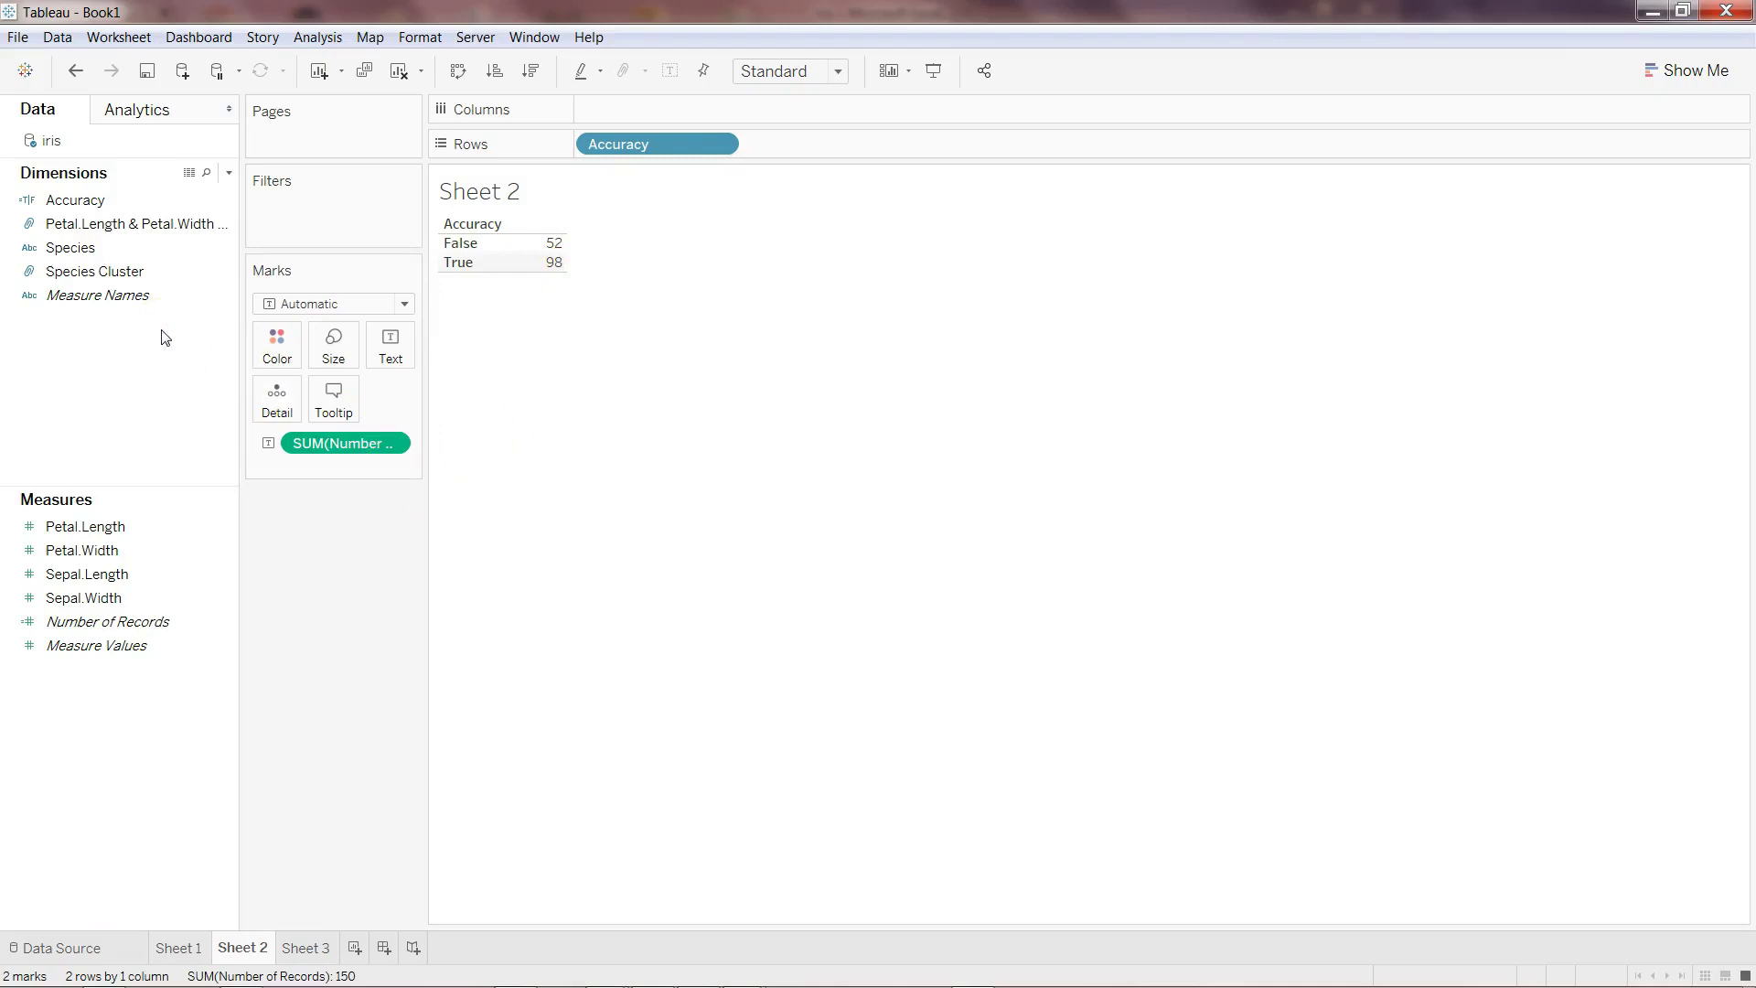
- Show Sheet 1, switch to the iris workbook in Excel and copy virginica from the last row of the Species column
right_click(179, 947)
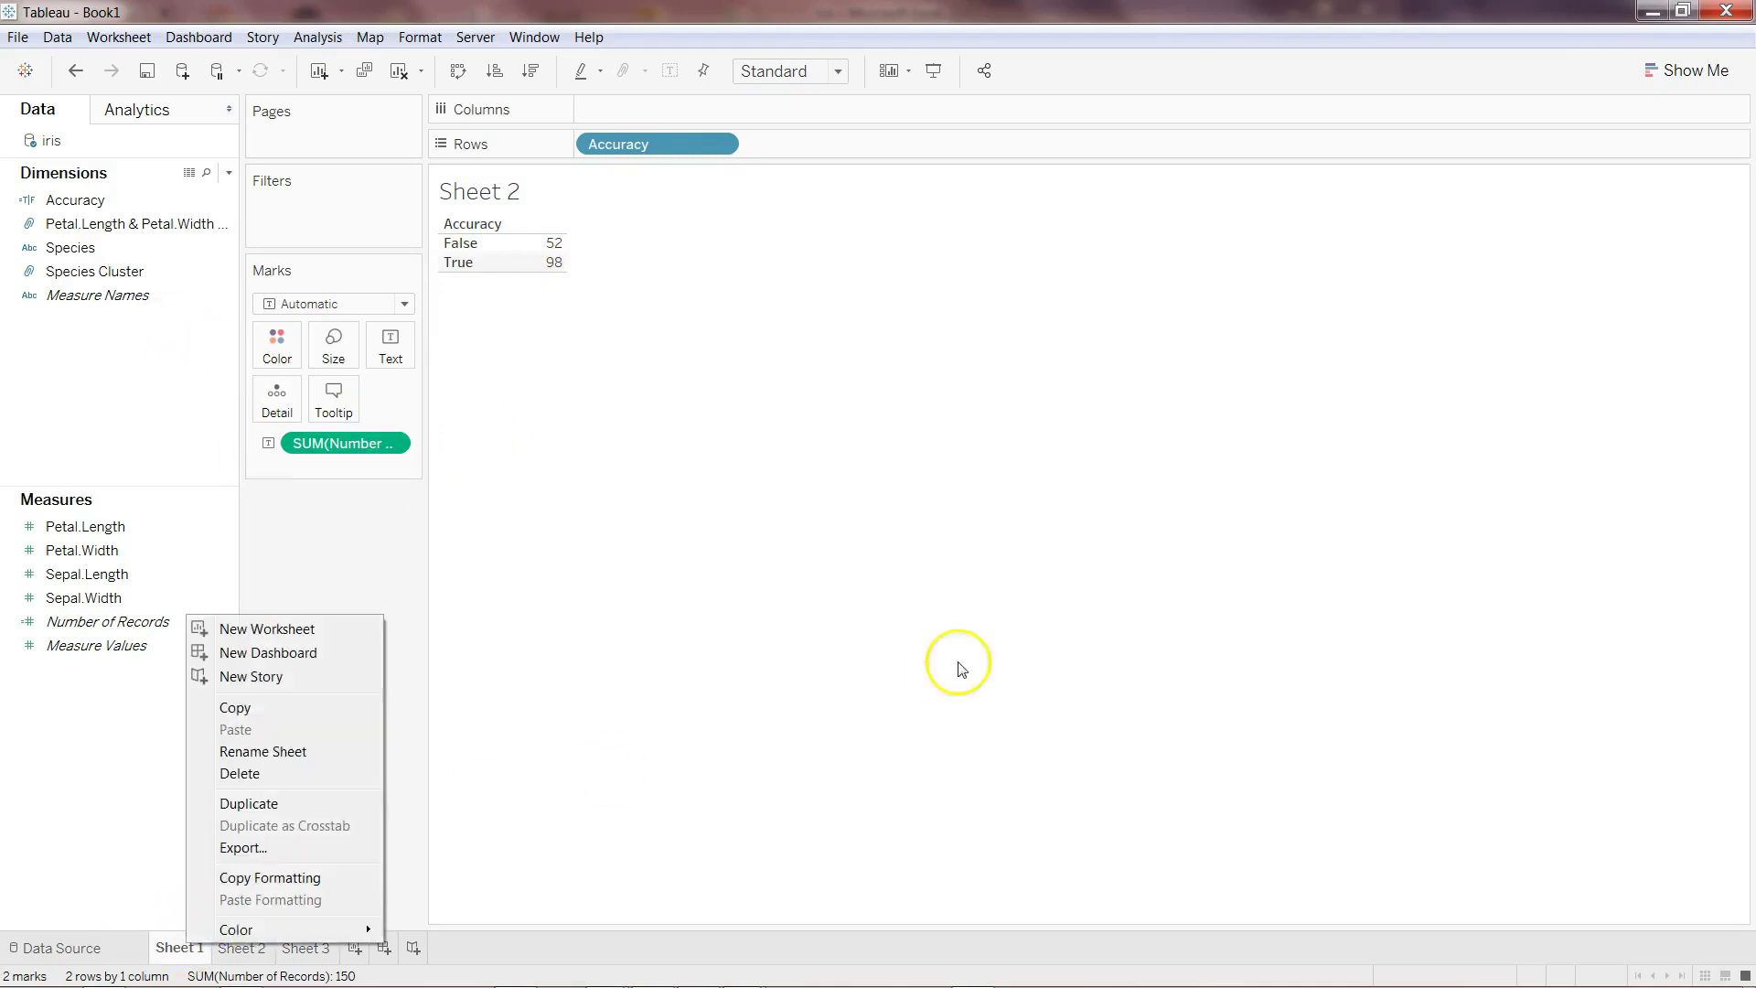
click(179, 947)
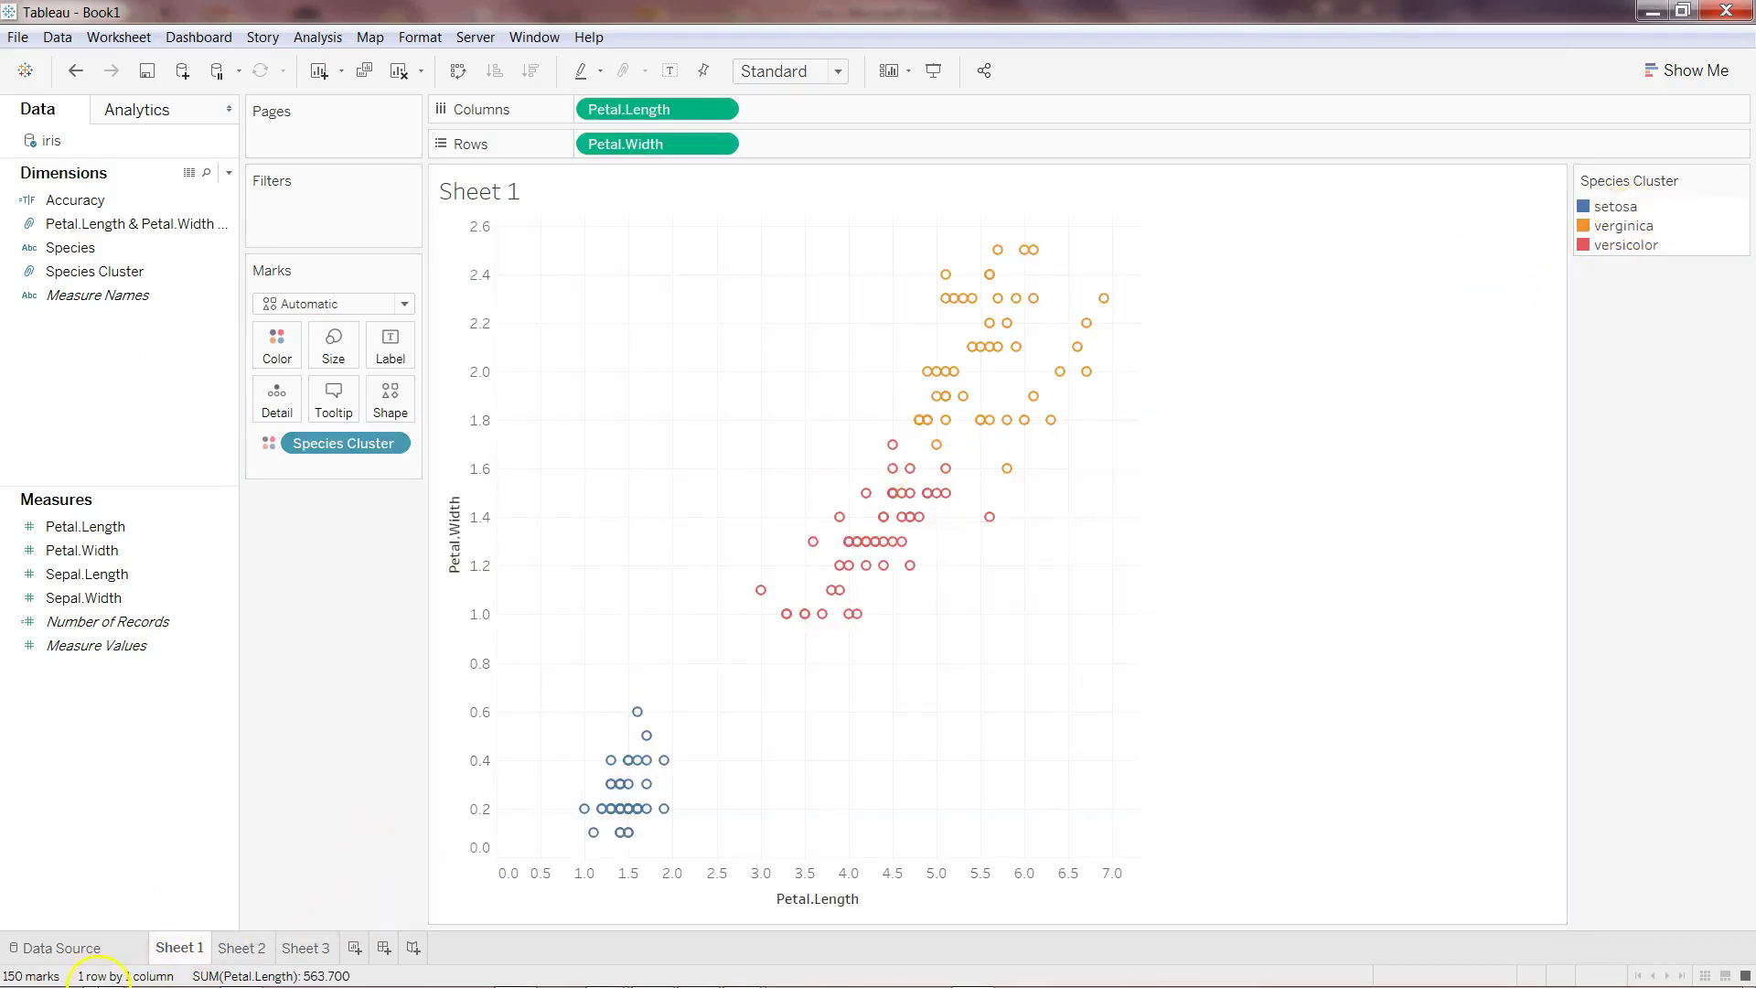
click(96, 972)
drag(737, 19, 512, 108)
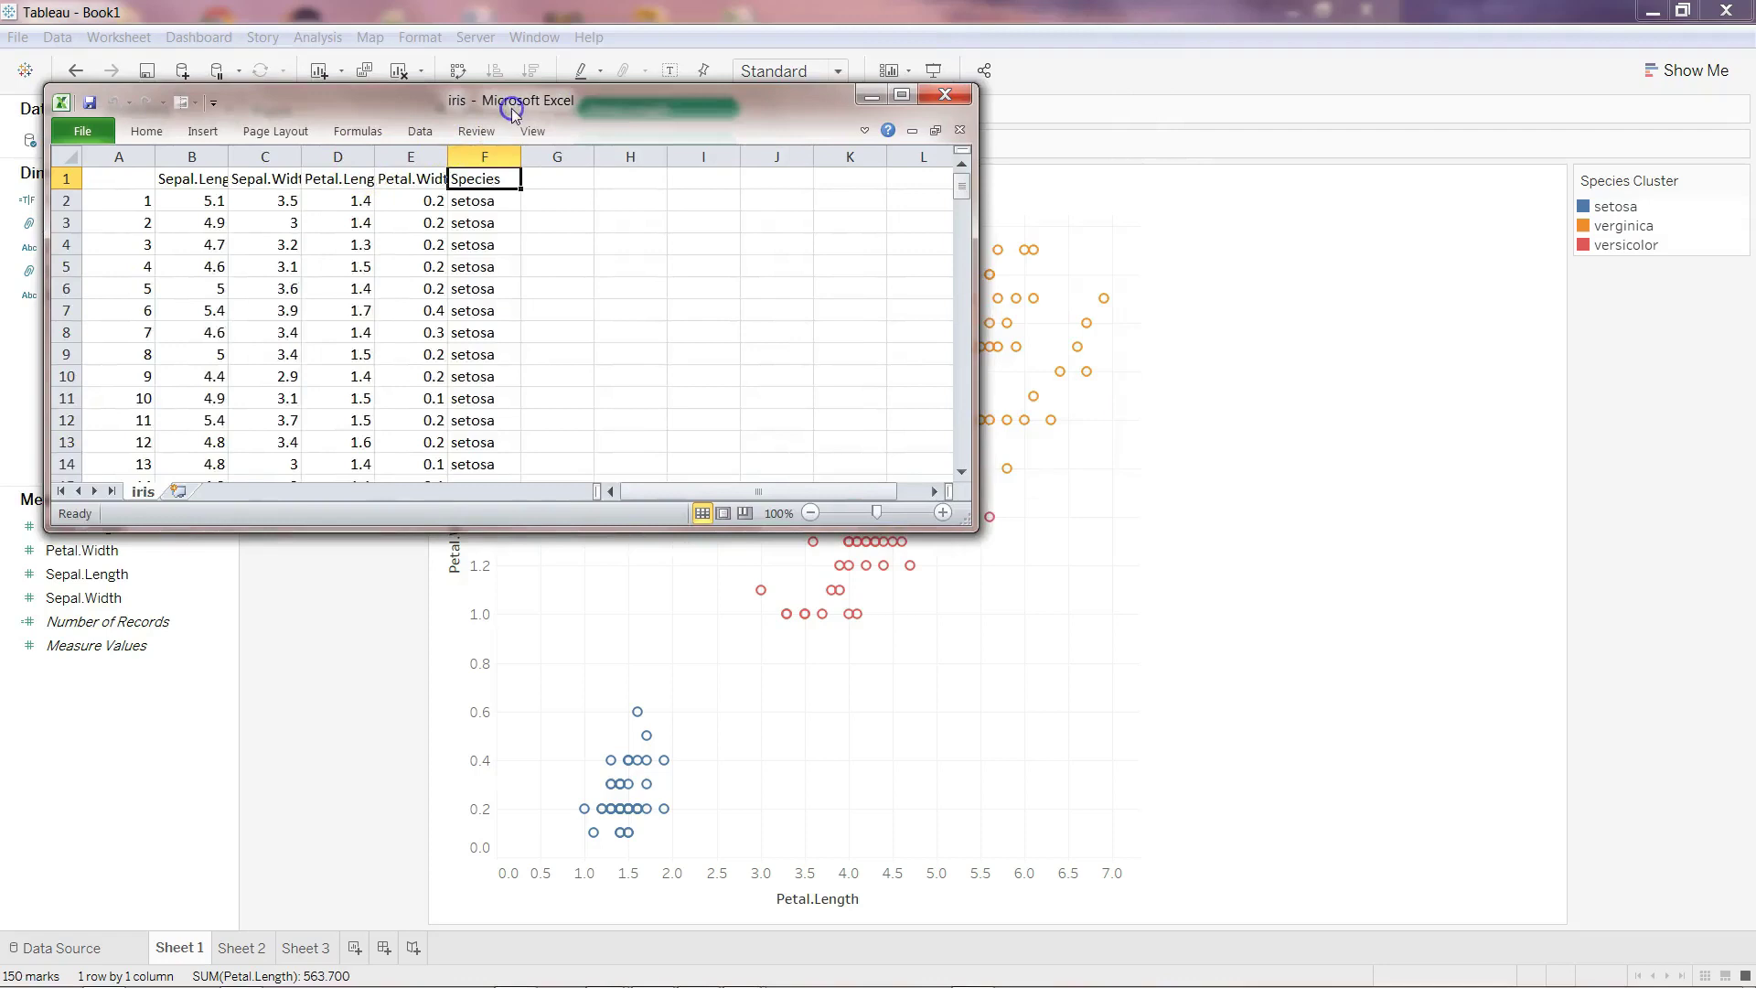
key(alt+Down)
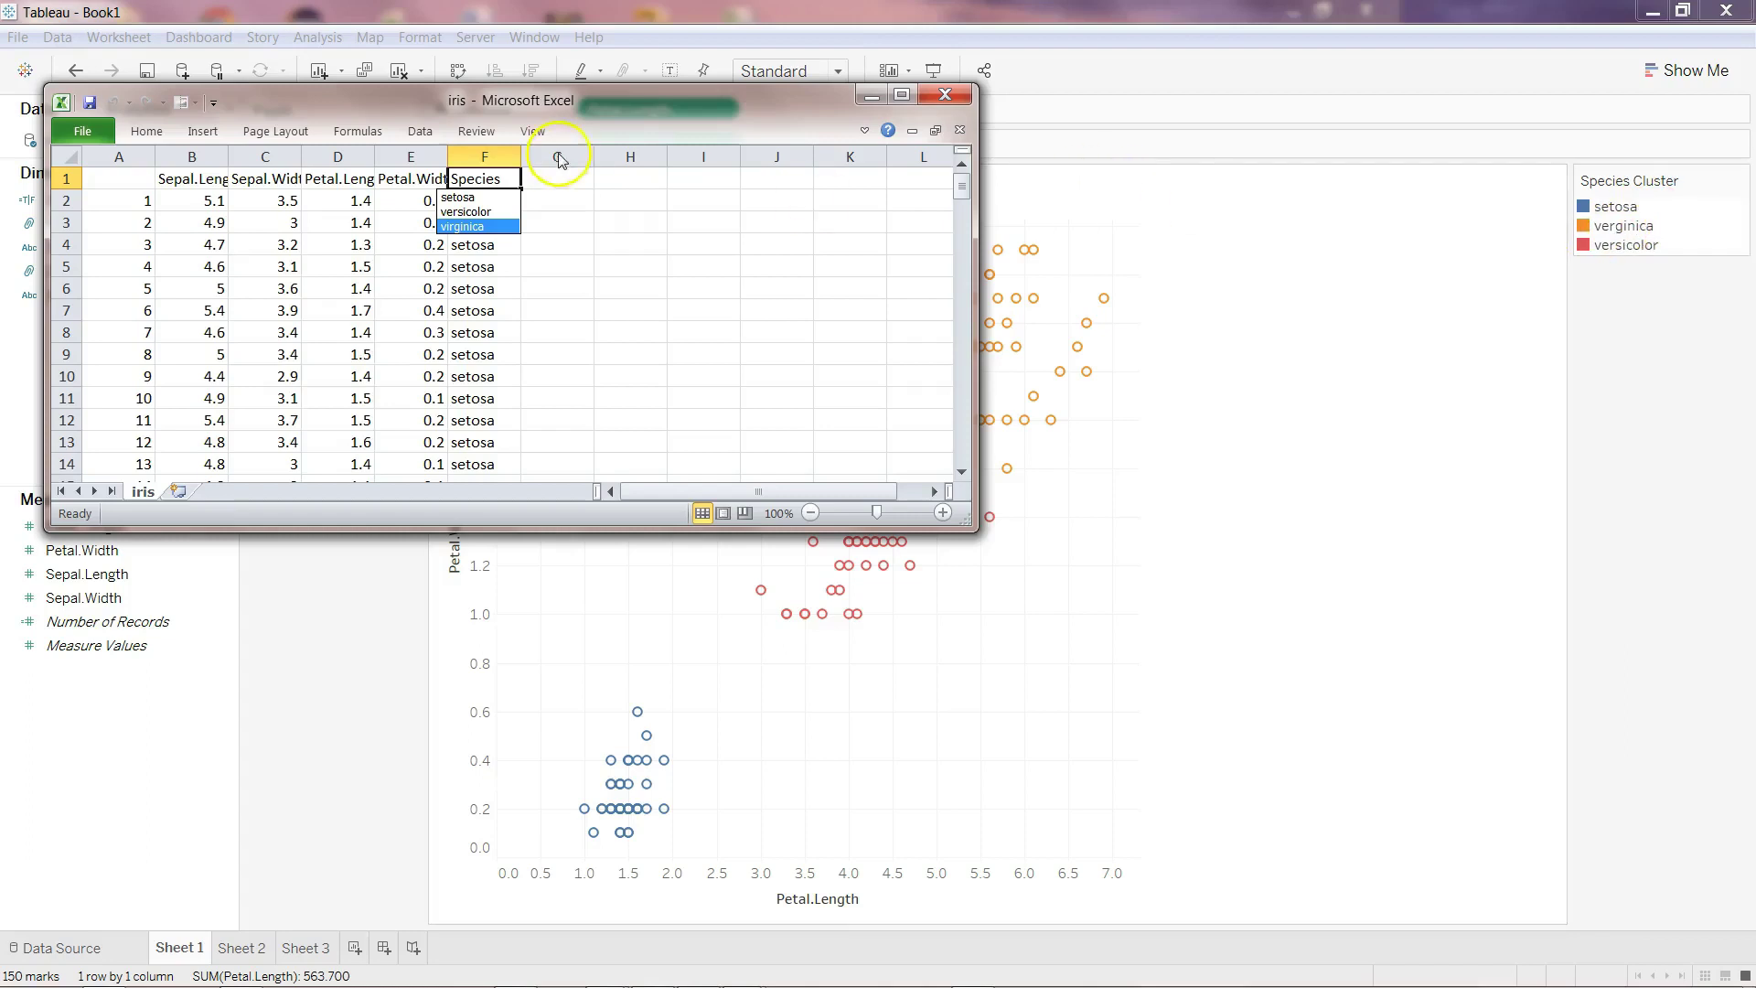
key(Return)
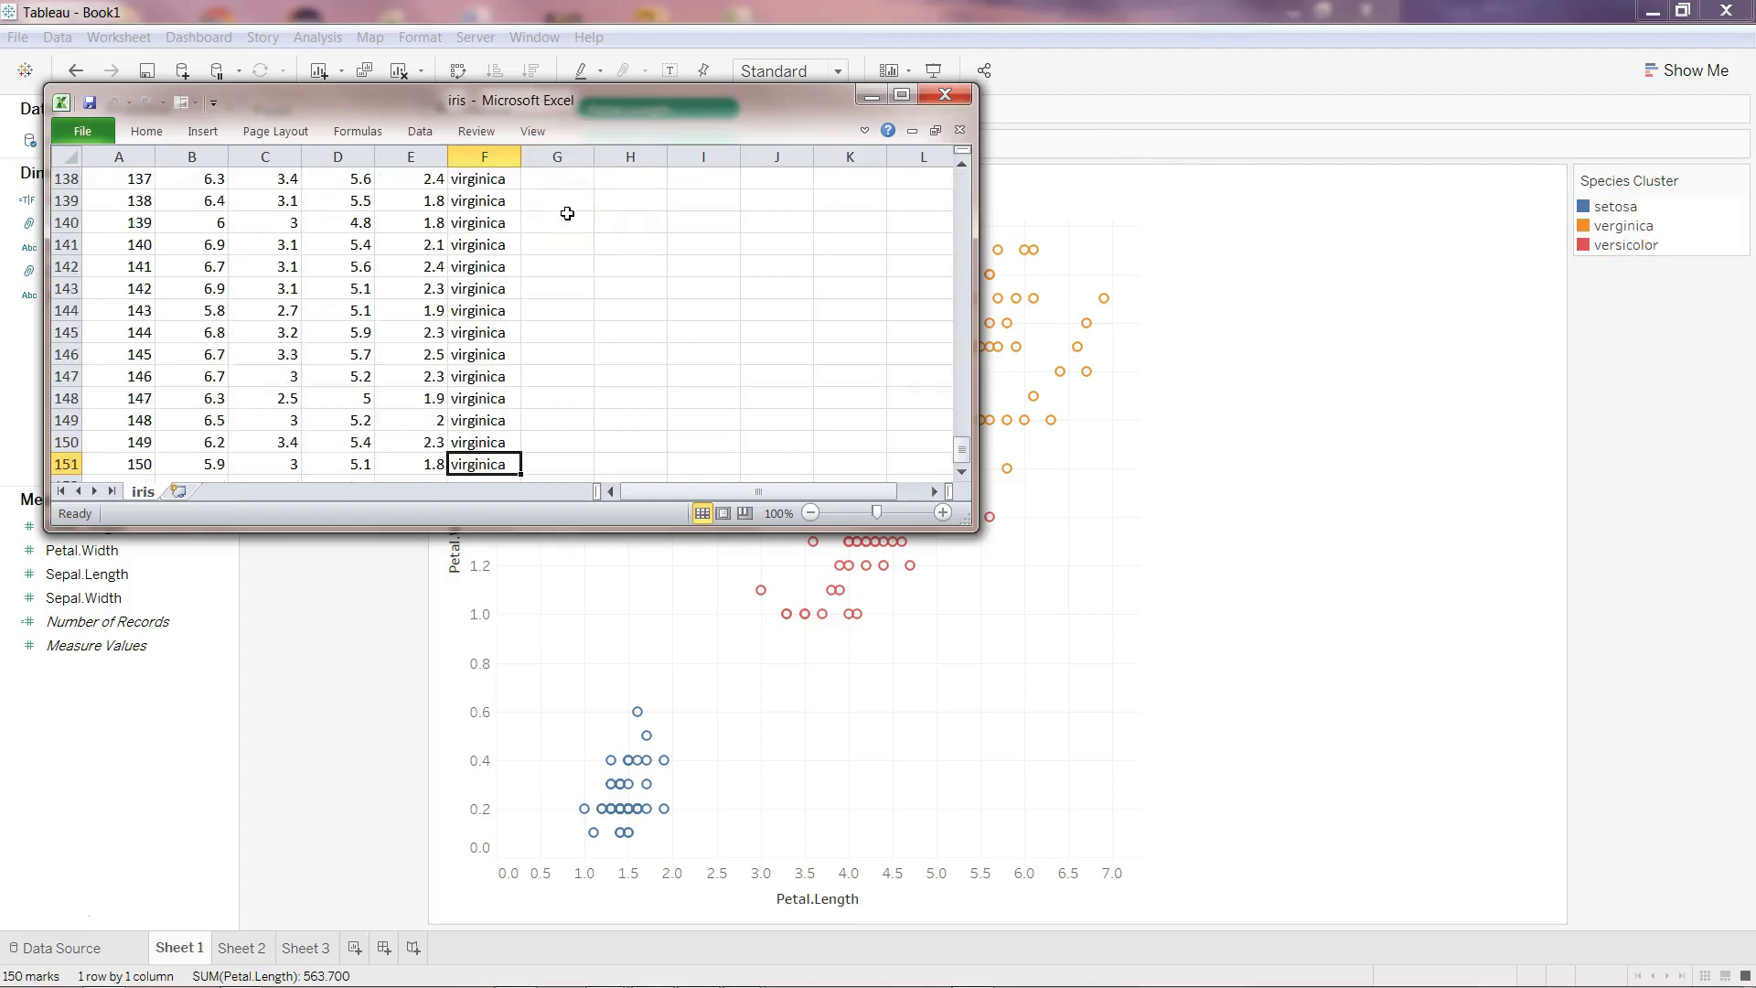
key(ctrl+c)
- Switch back to Tableau and rename the verginica group in the Species Cluster field as virginica
key(alt+Tab)
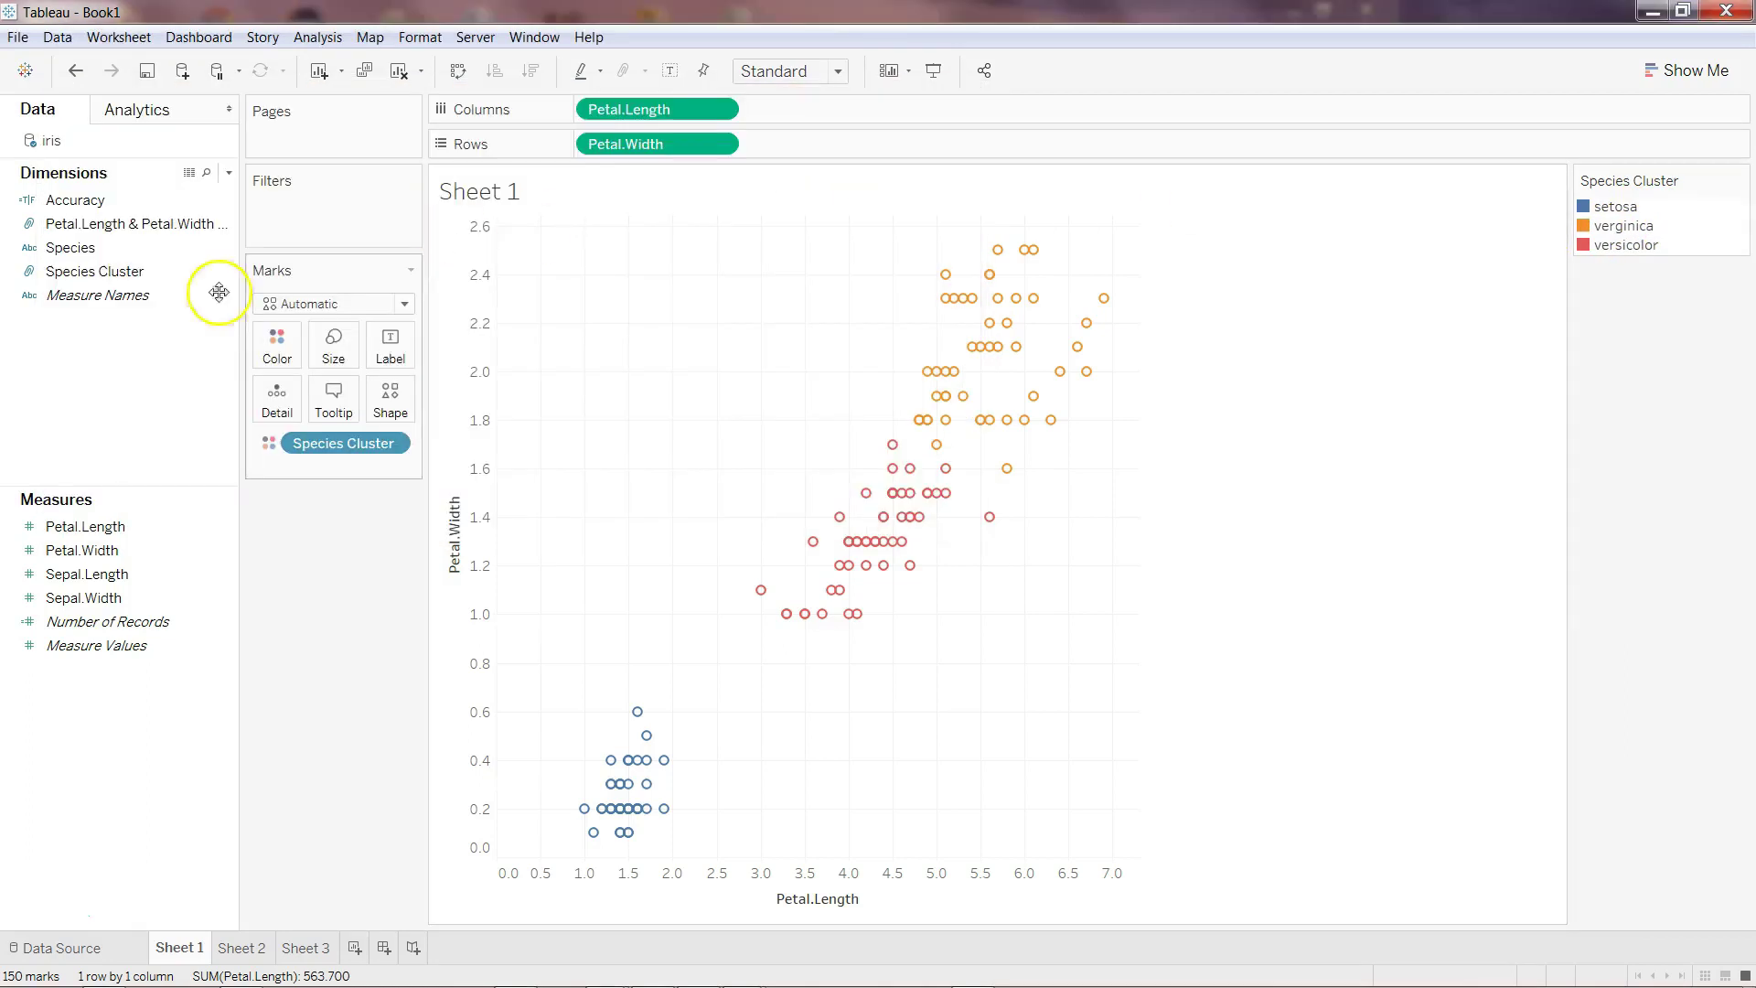
click(106, 278)
right_click(225, 276)
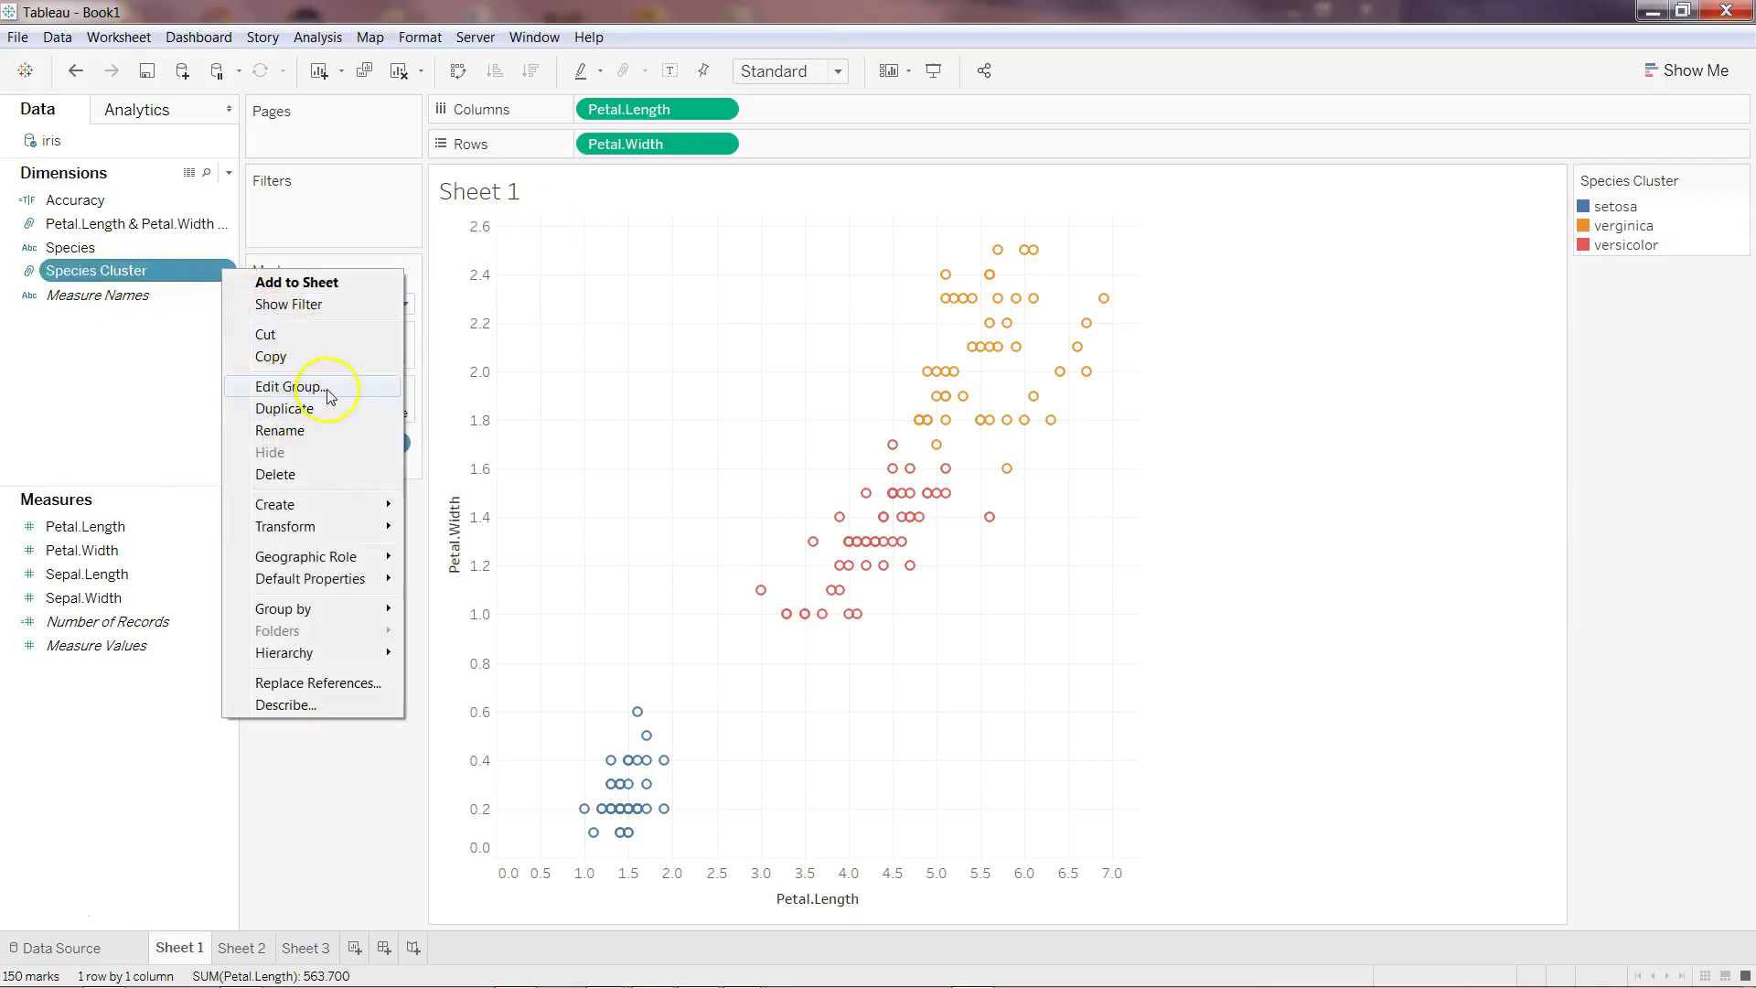
click(289, 386)
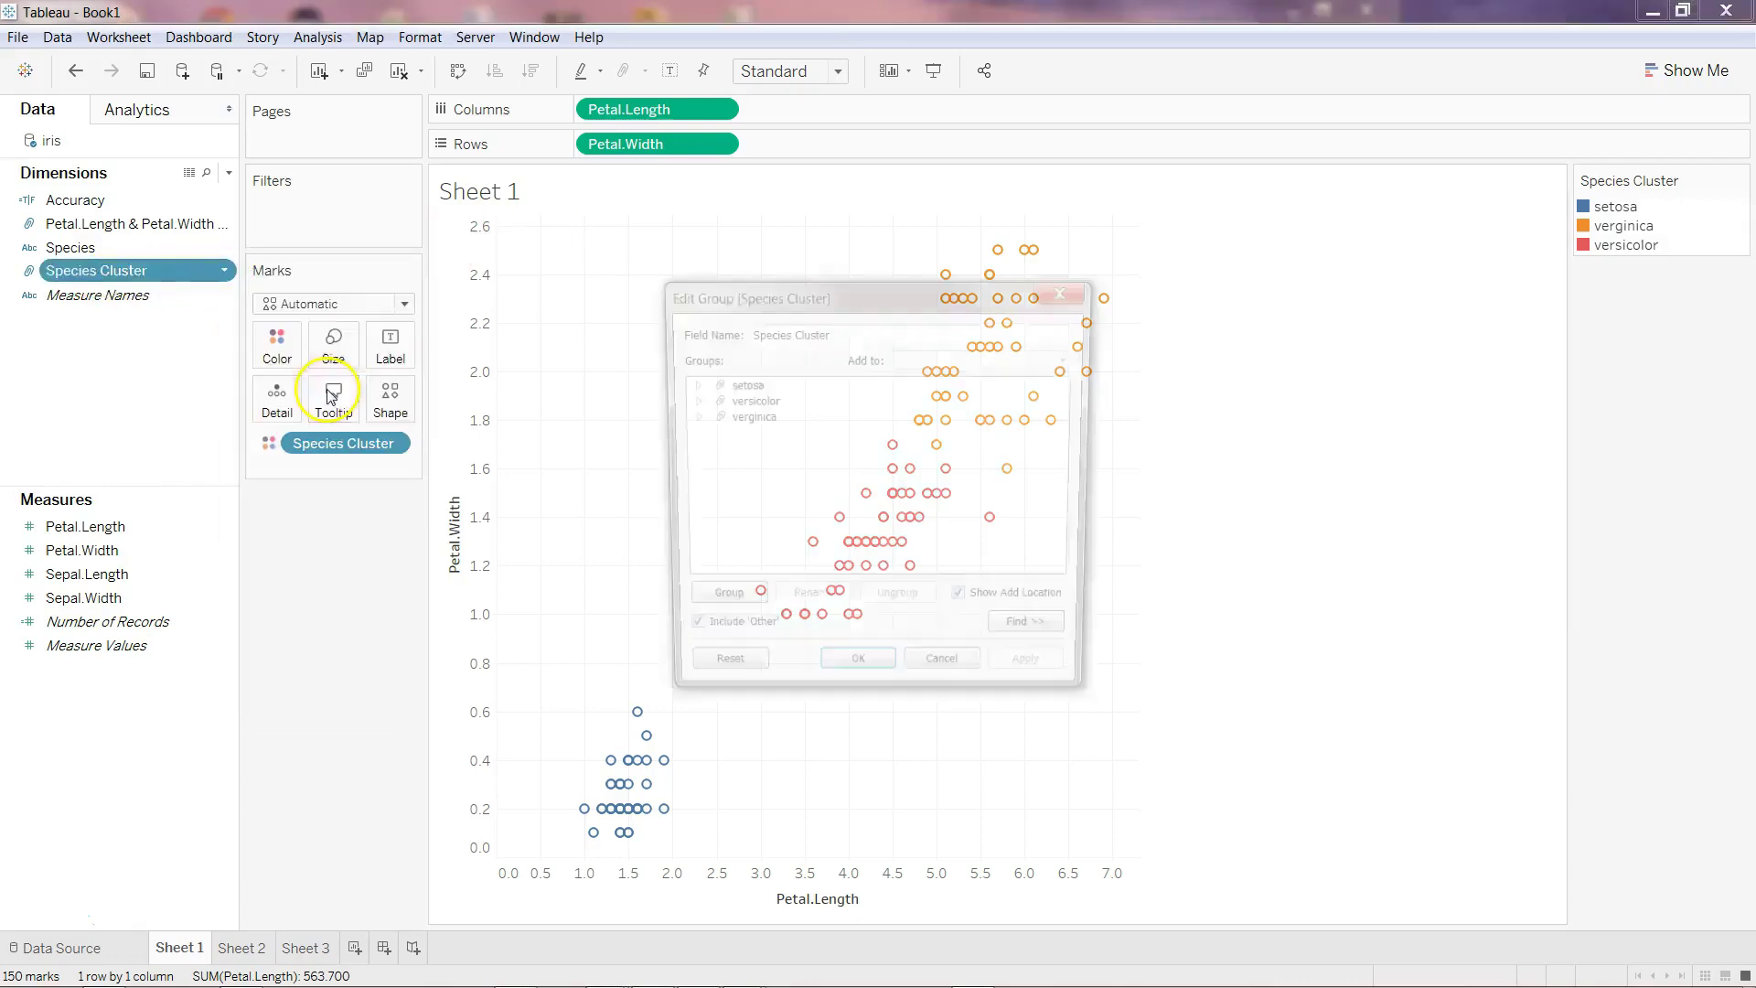
click(745, 401)
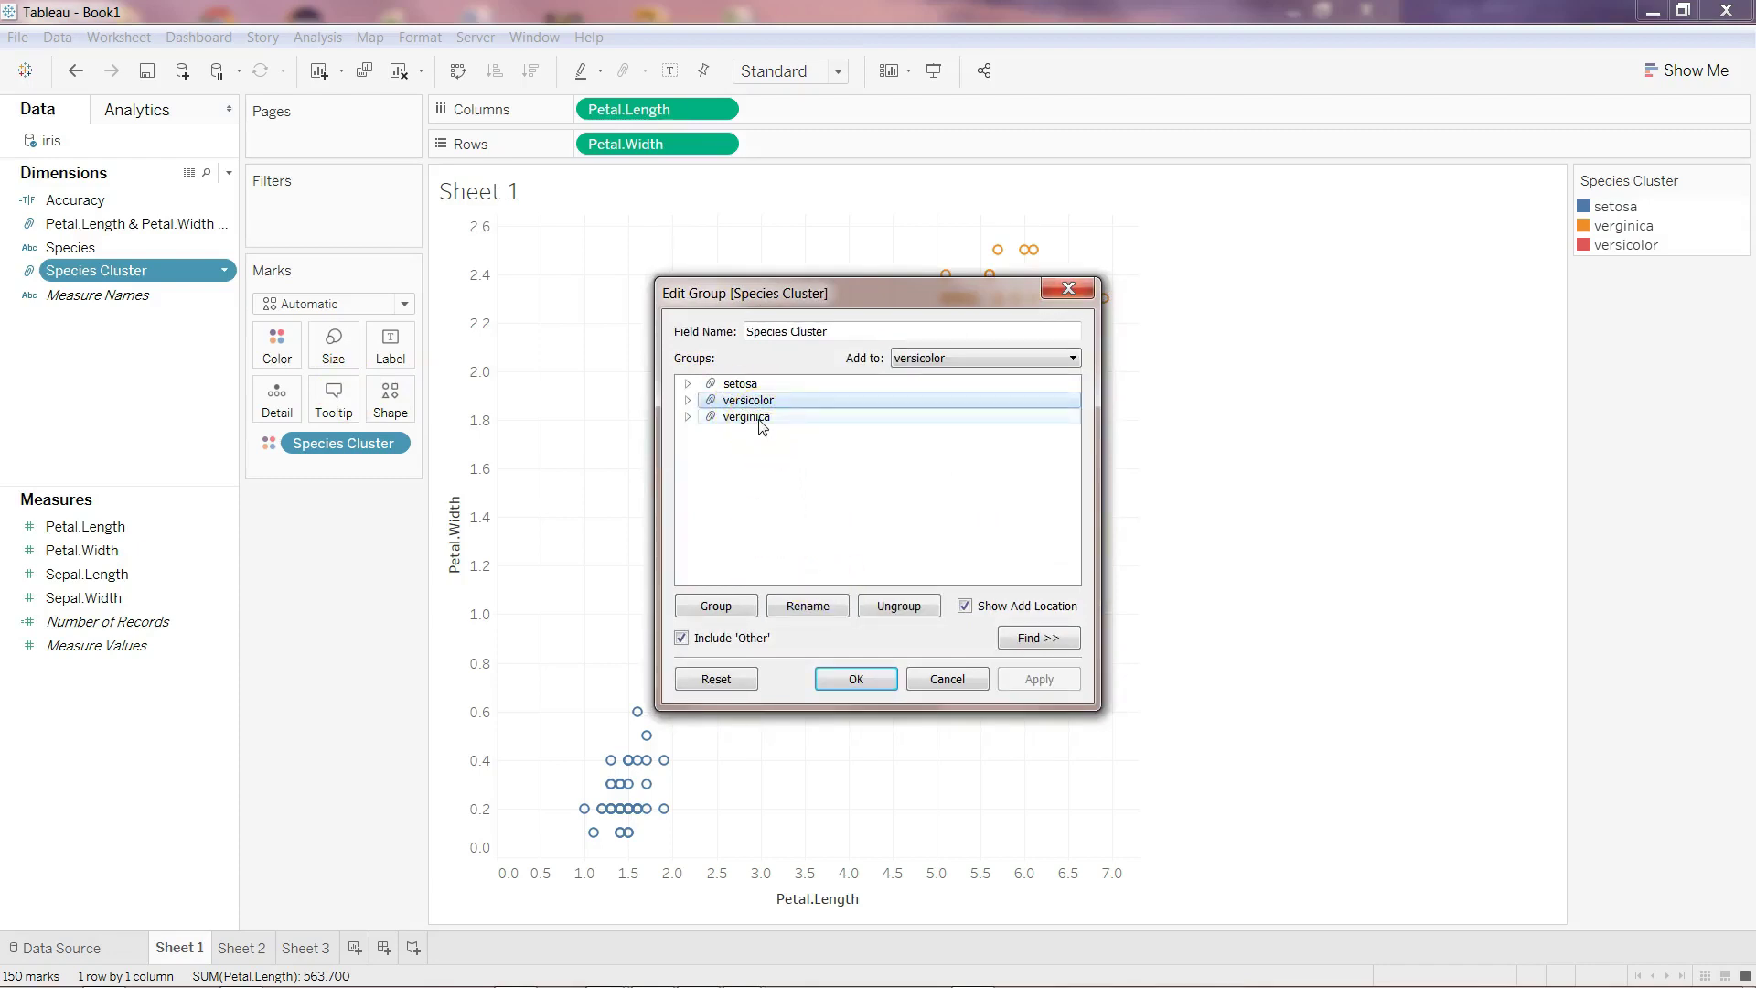
click(807, 605)
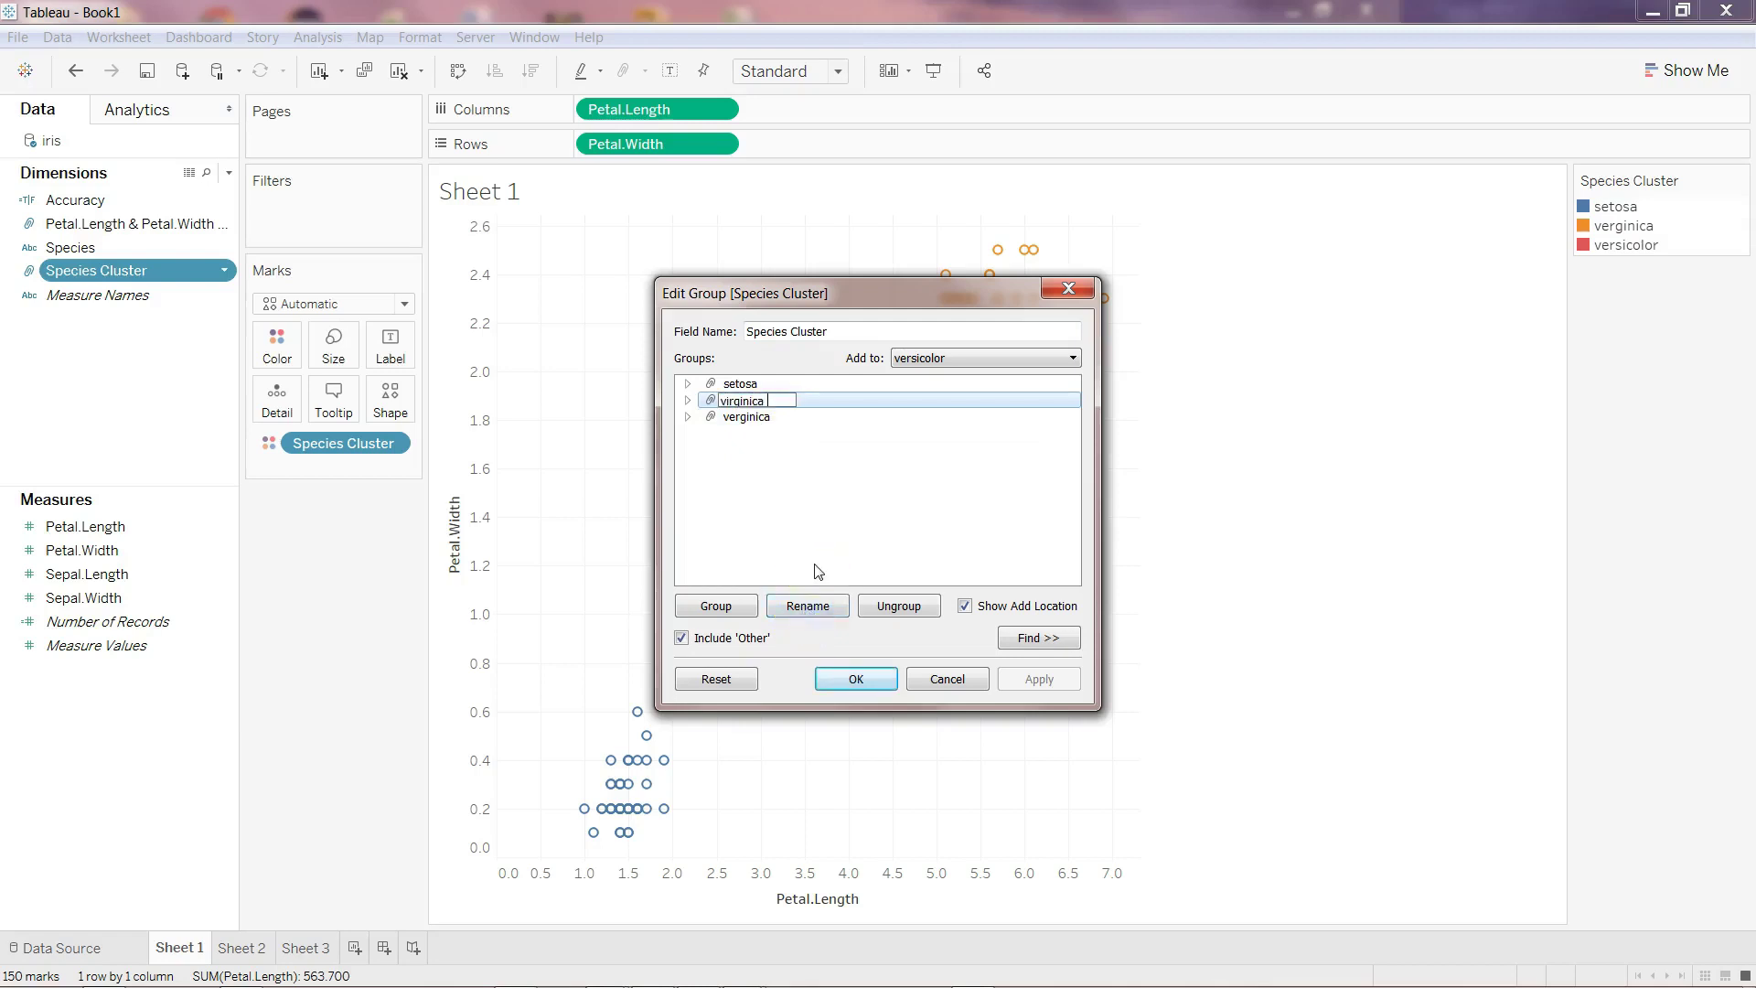
click(766, 417)
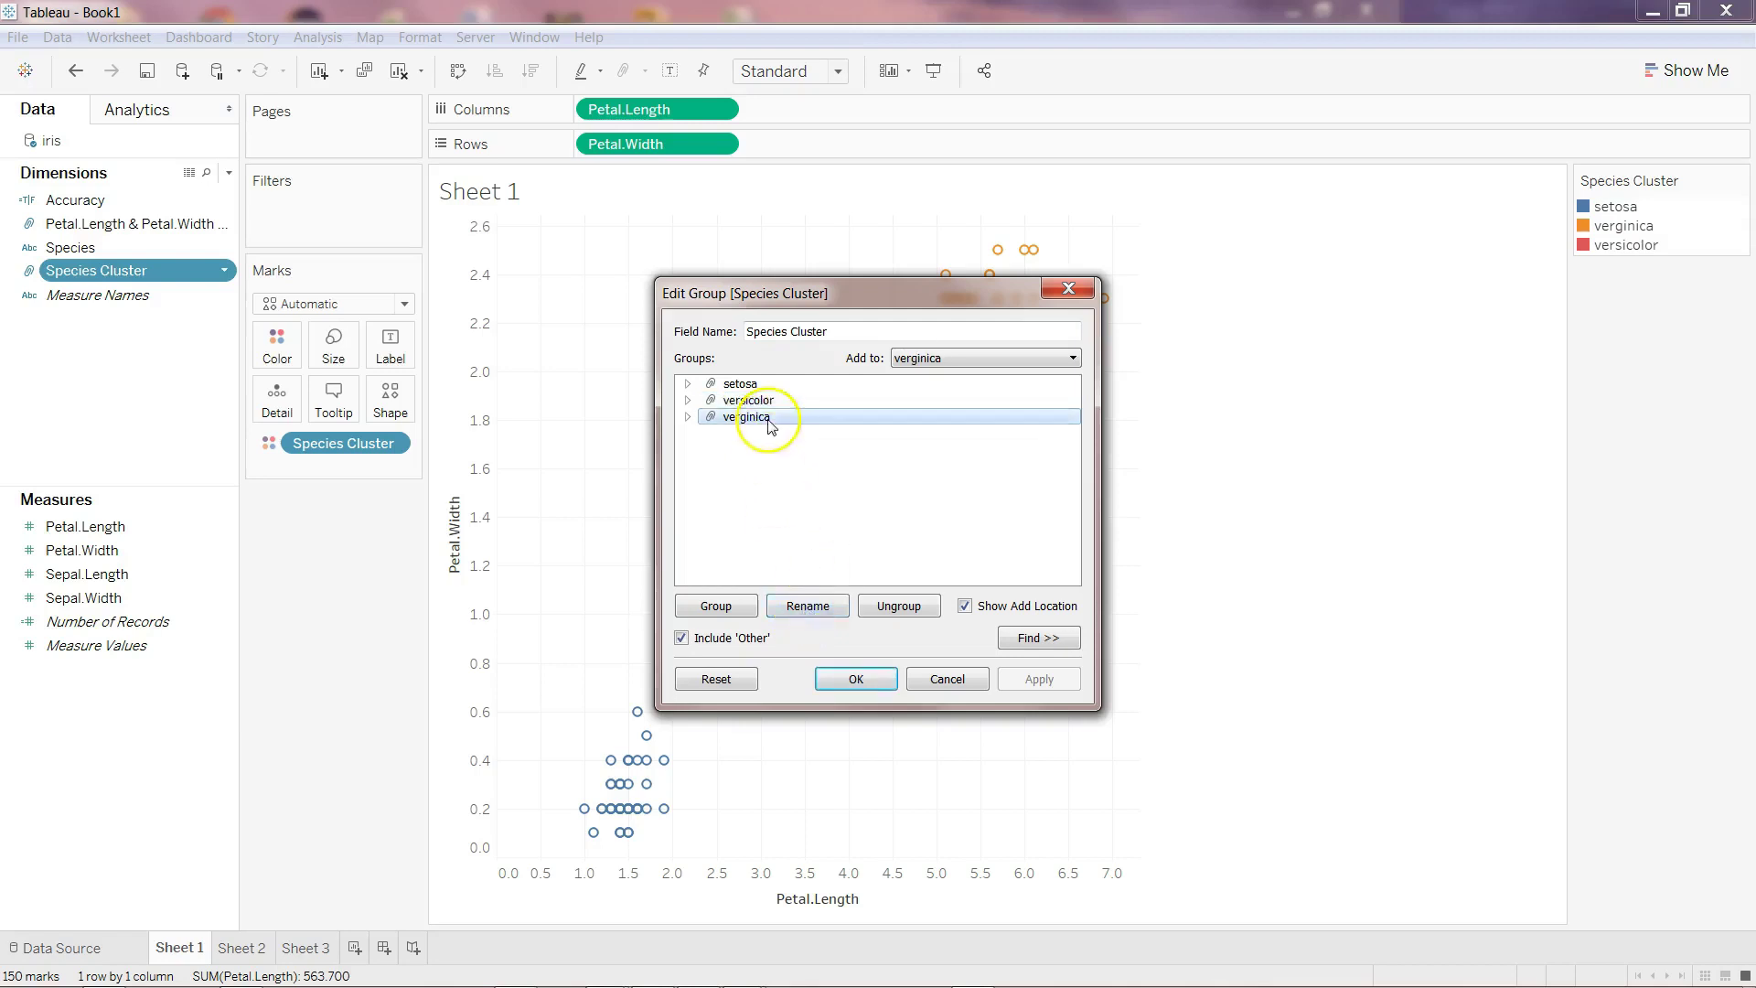
click(807, 607)
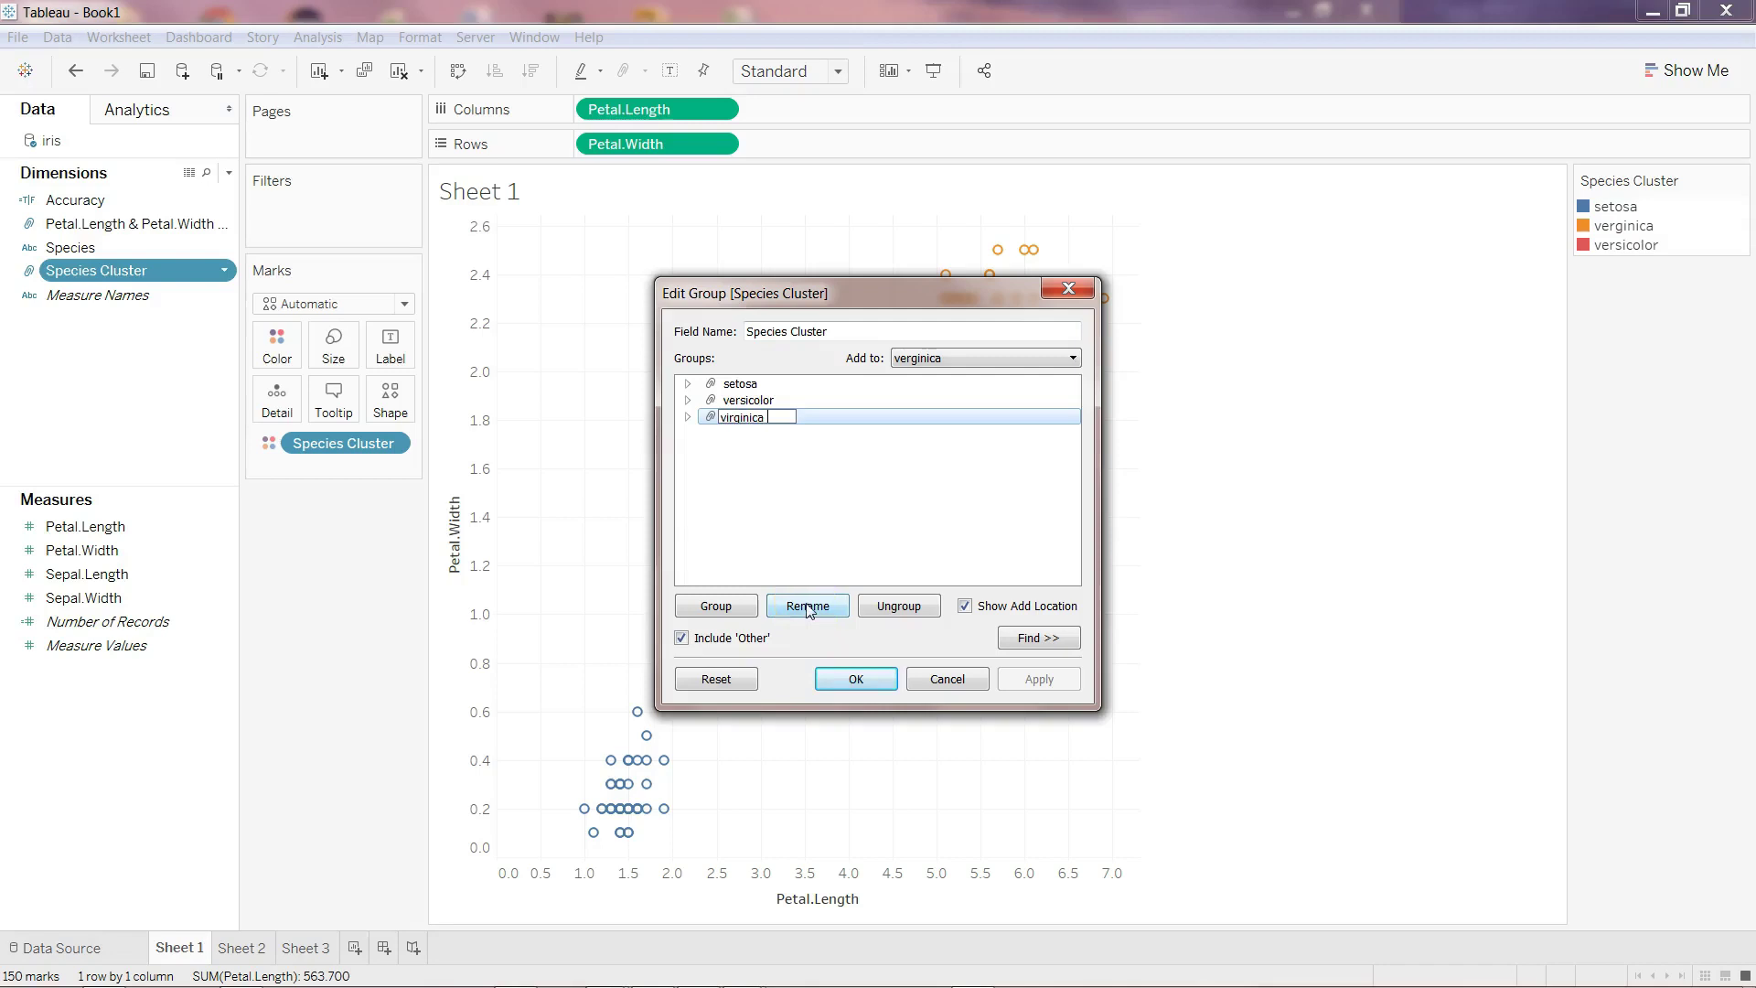
text(virginica)
key(Return)
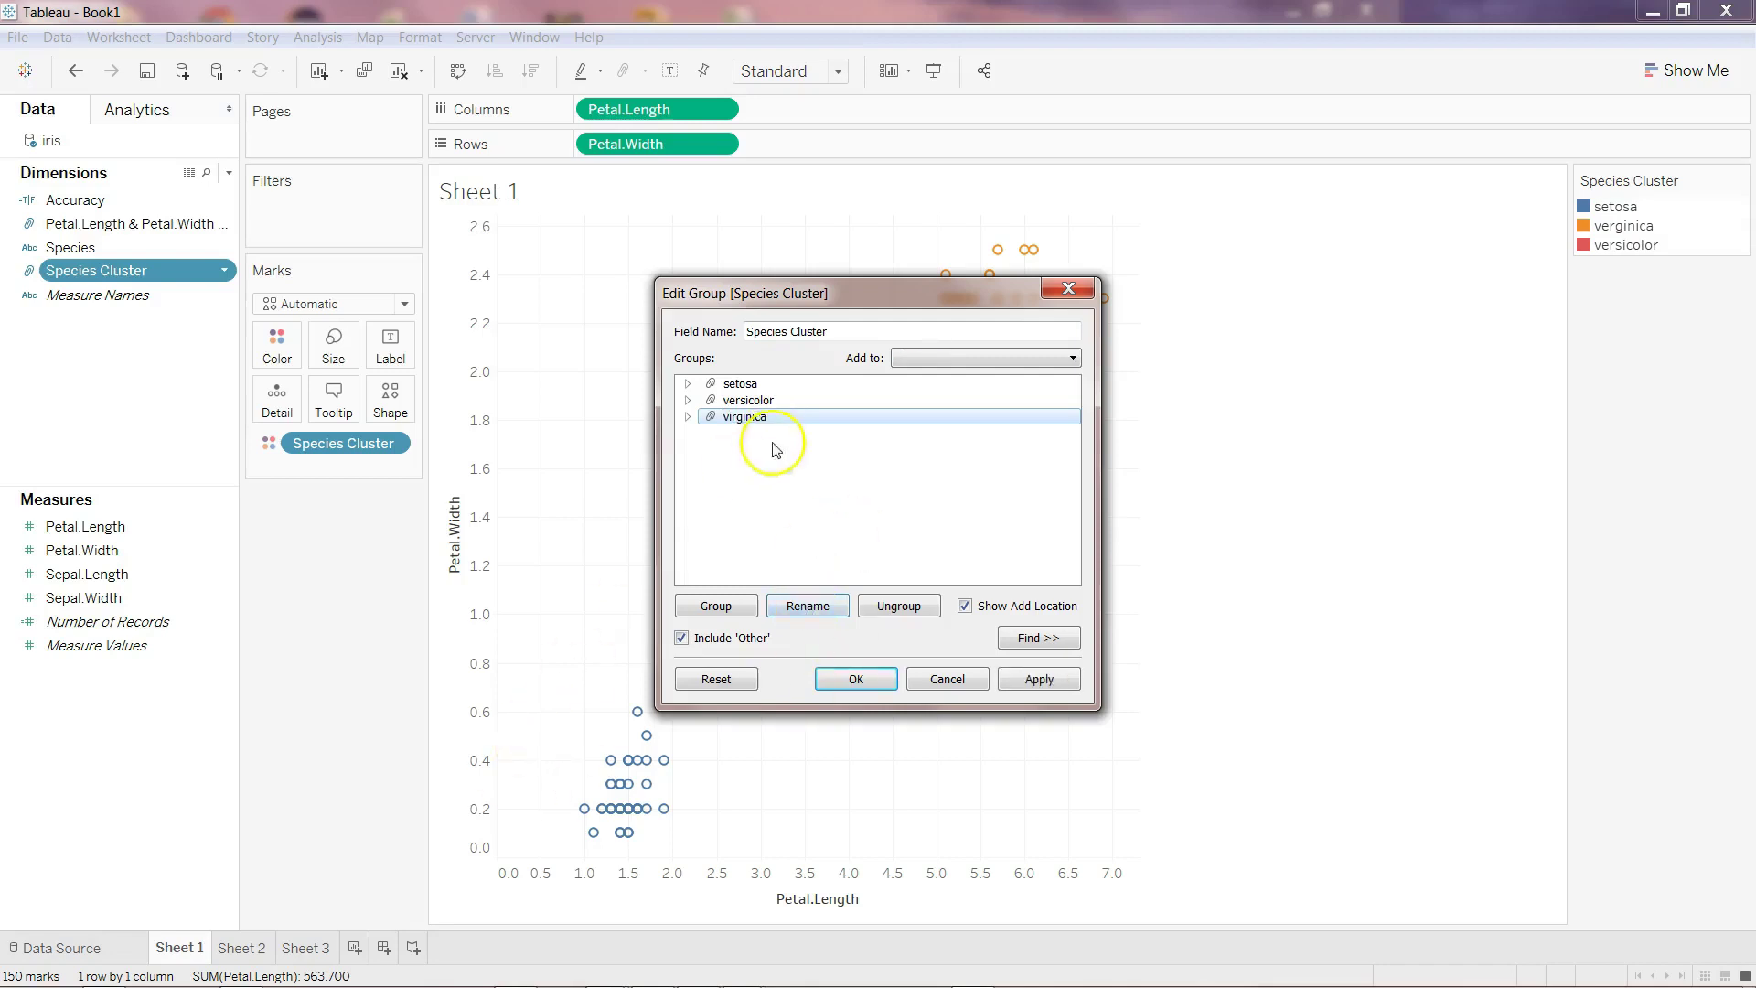
click(810, 606)
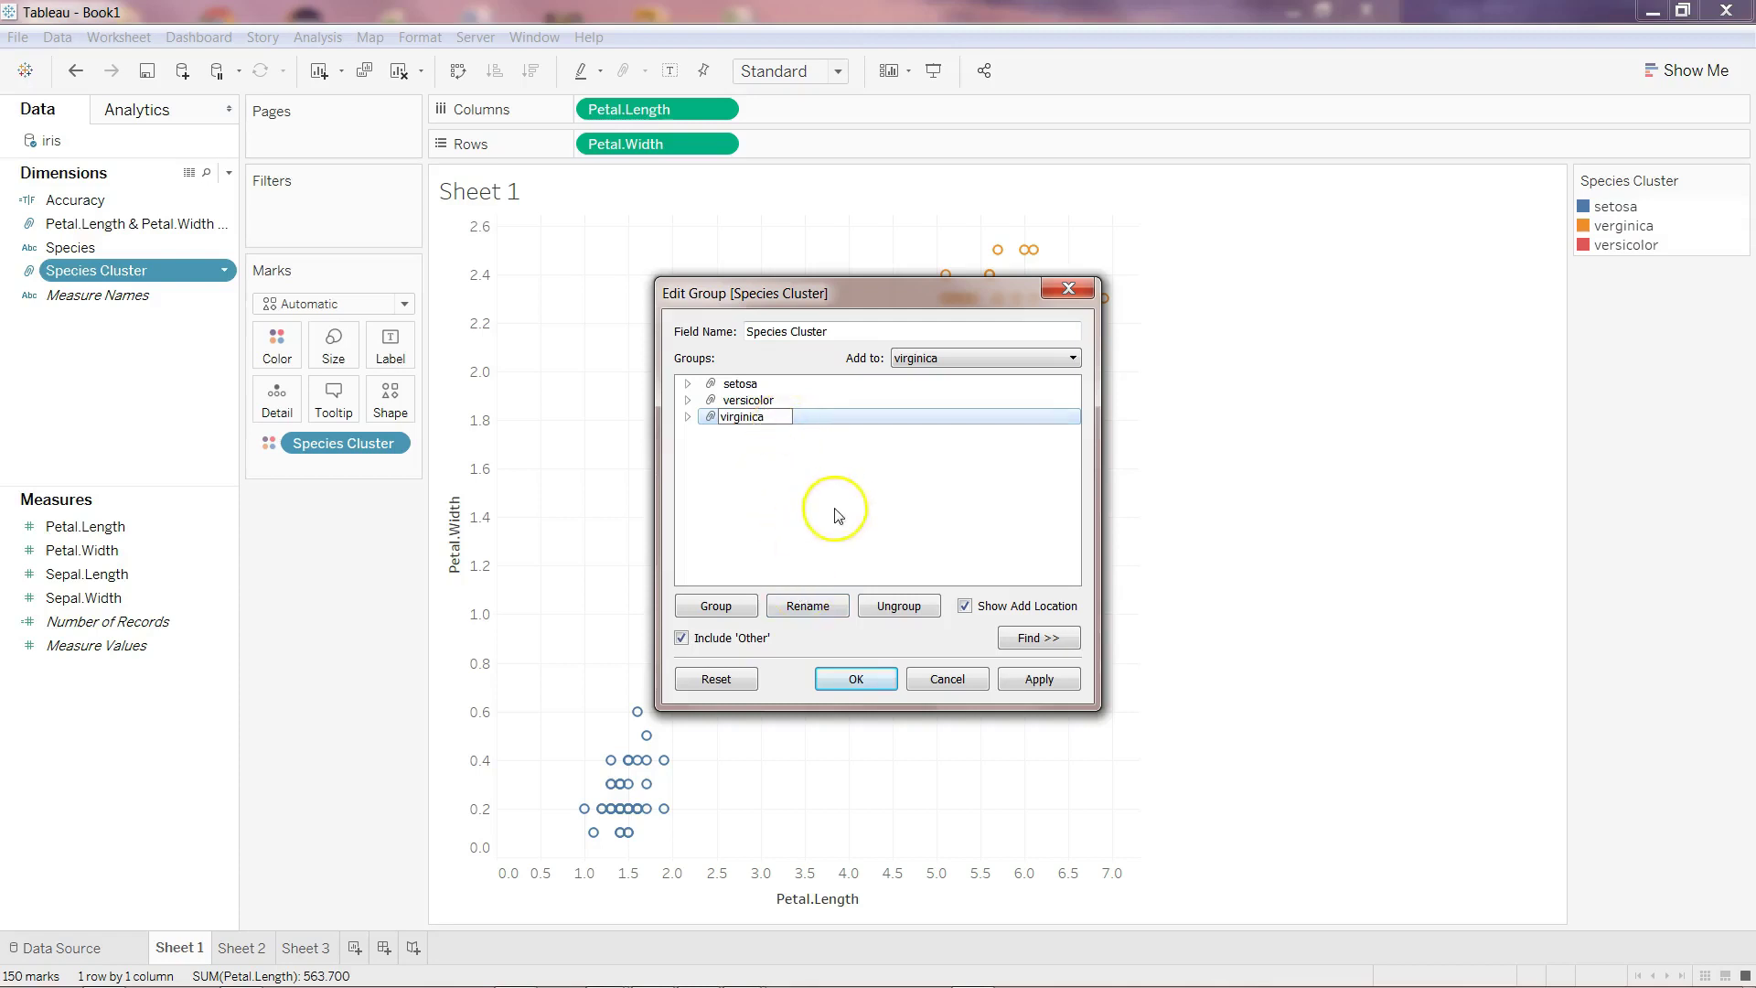
key(Return)
- Check the versicolor group name against the spelling in the Excel iris sheet's Species column and return to Tableau
click(772, 401)
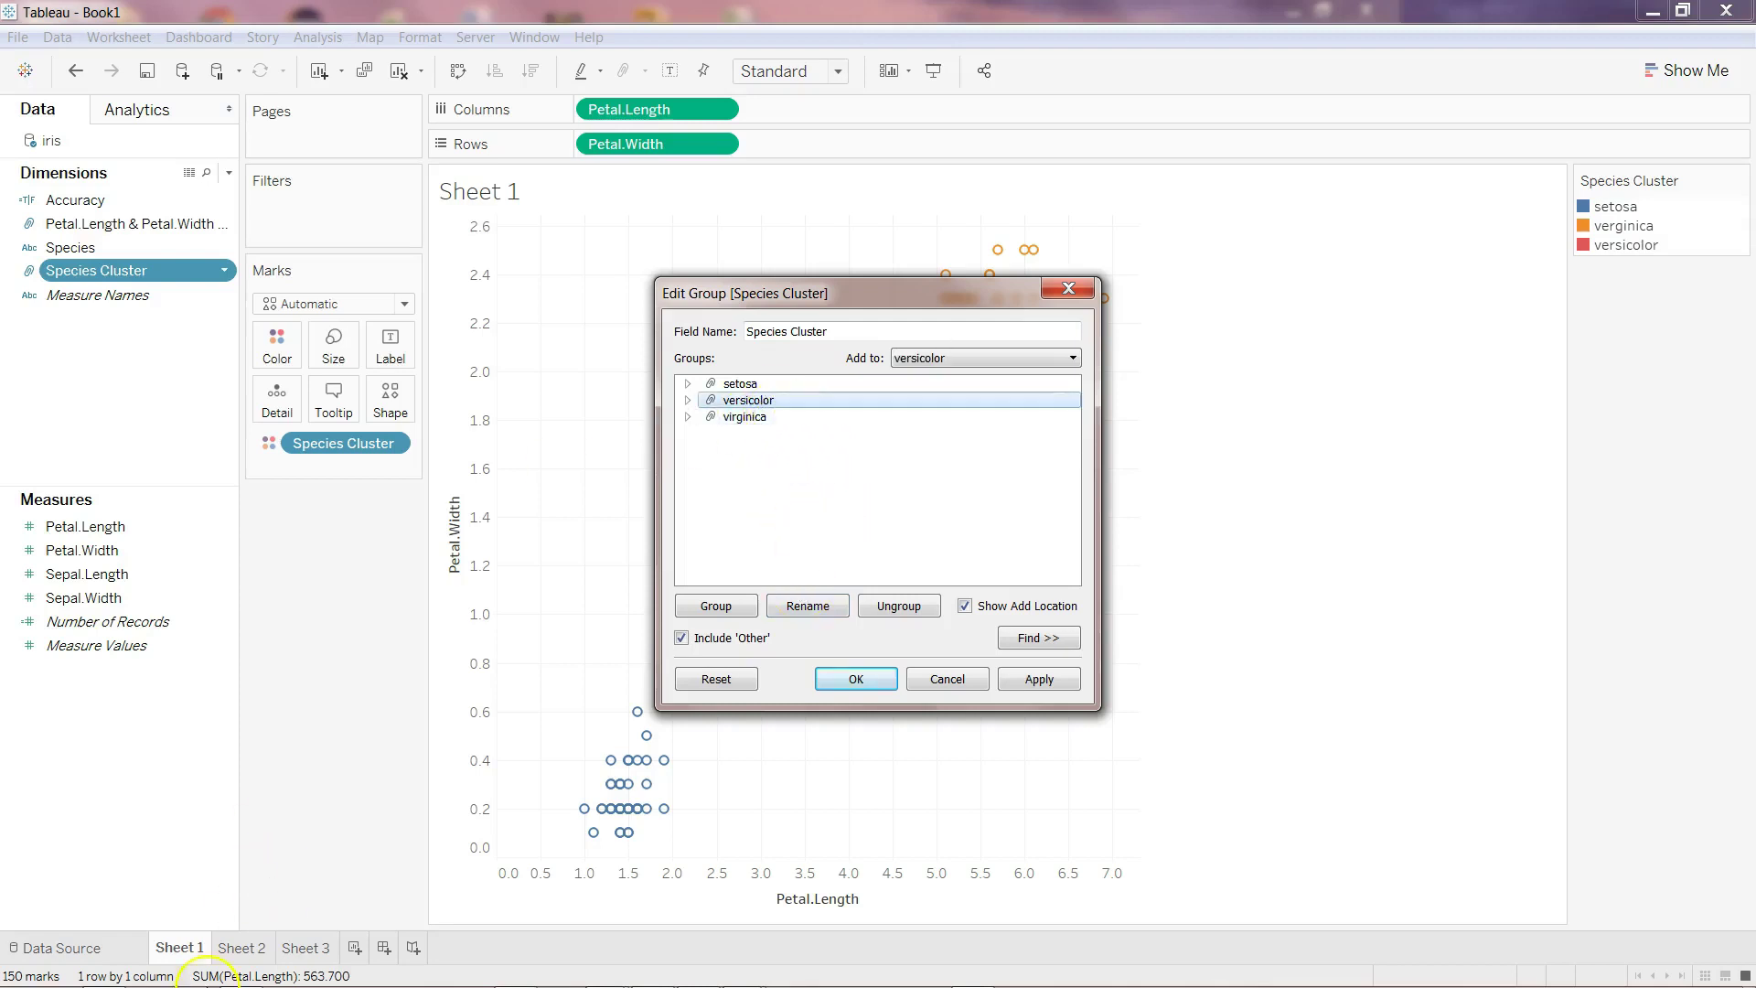
click(101, 973)
key(Page_Up)
key(Page_Up)
key(Page_Up)
key(Page_Up)
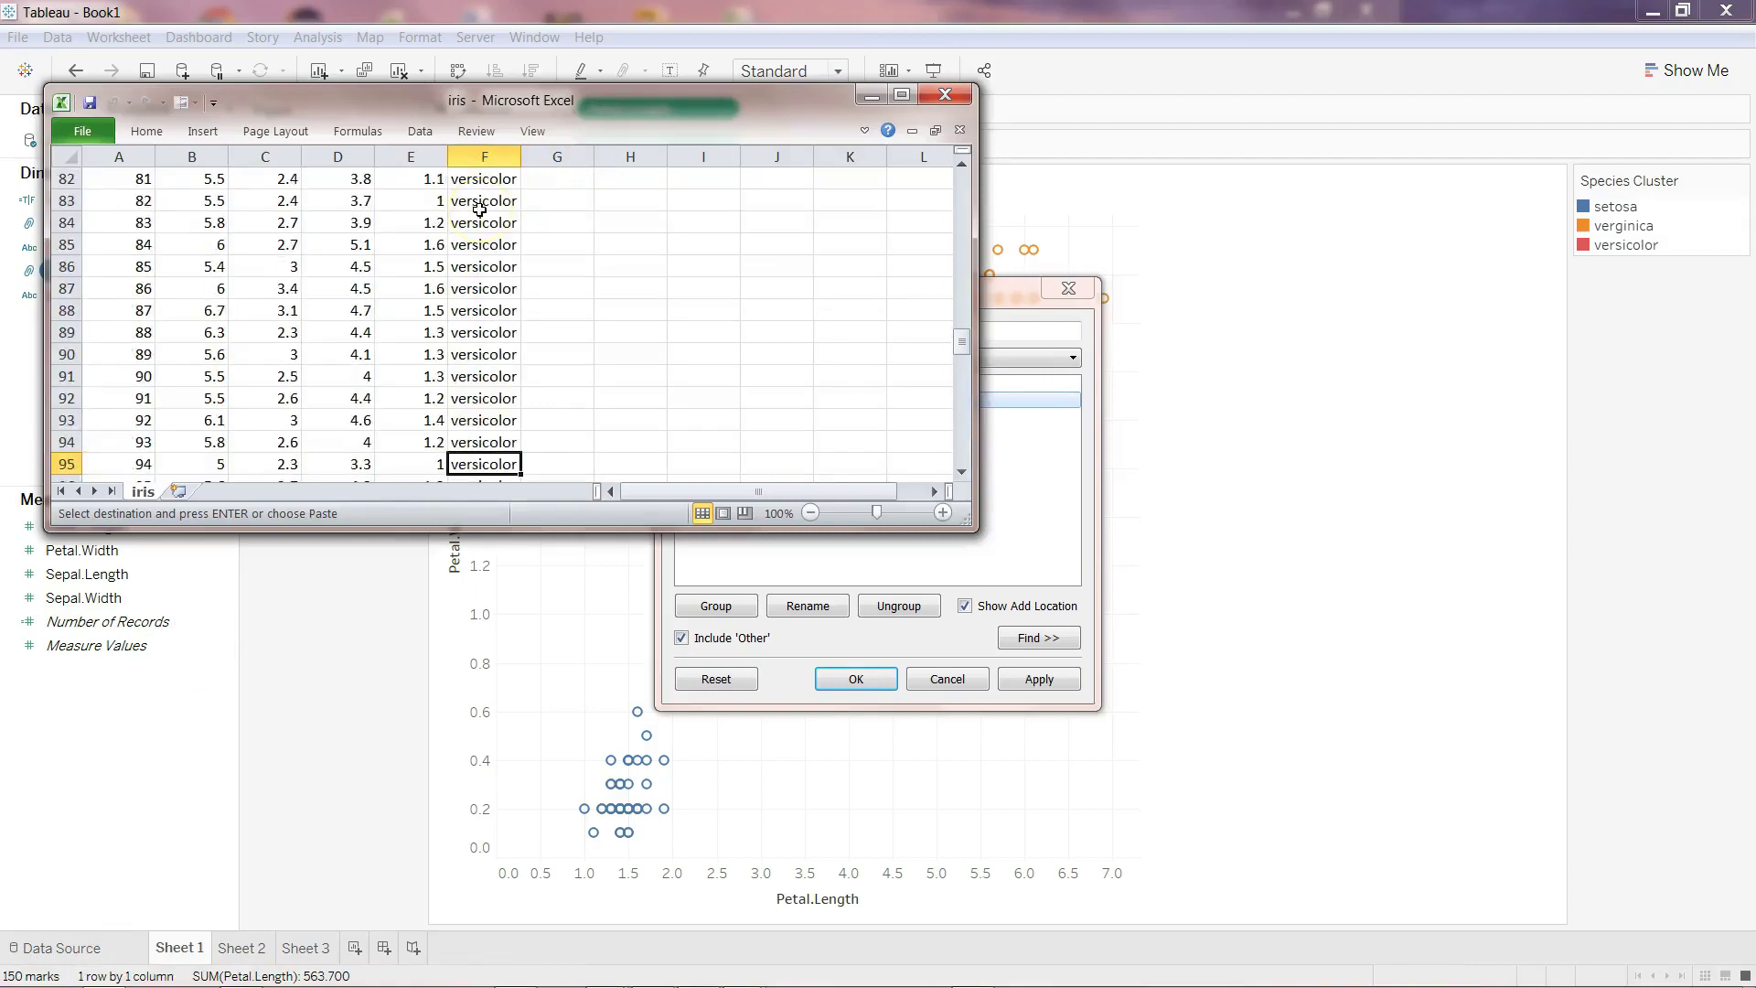
click(1627, 248)
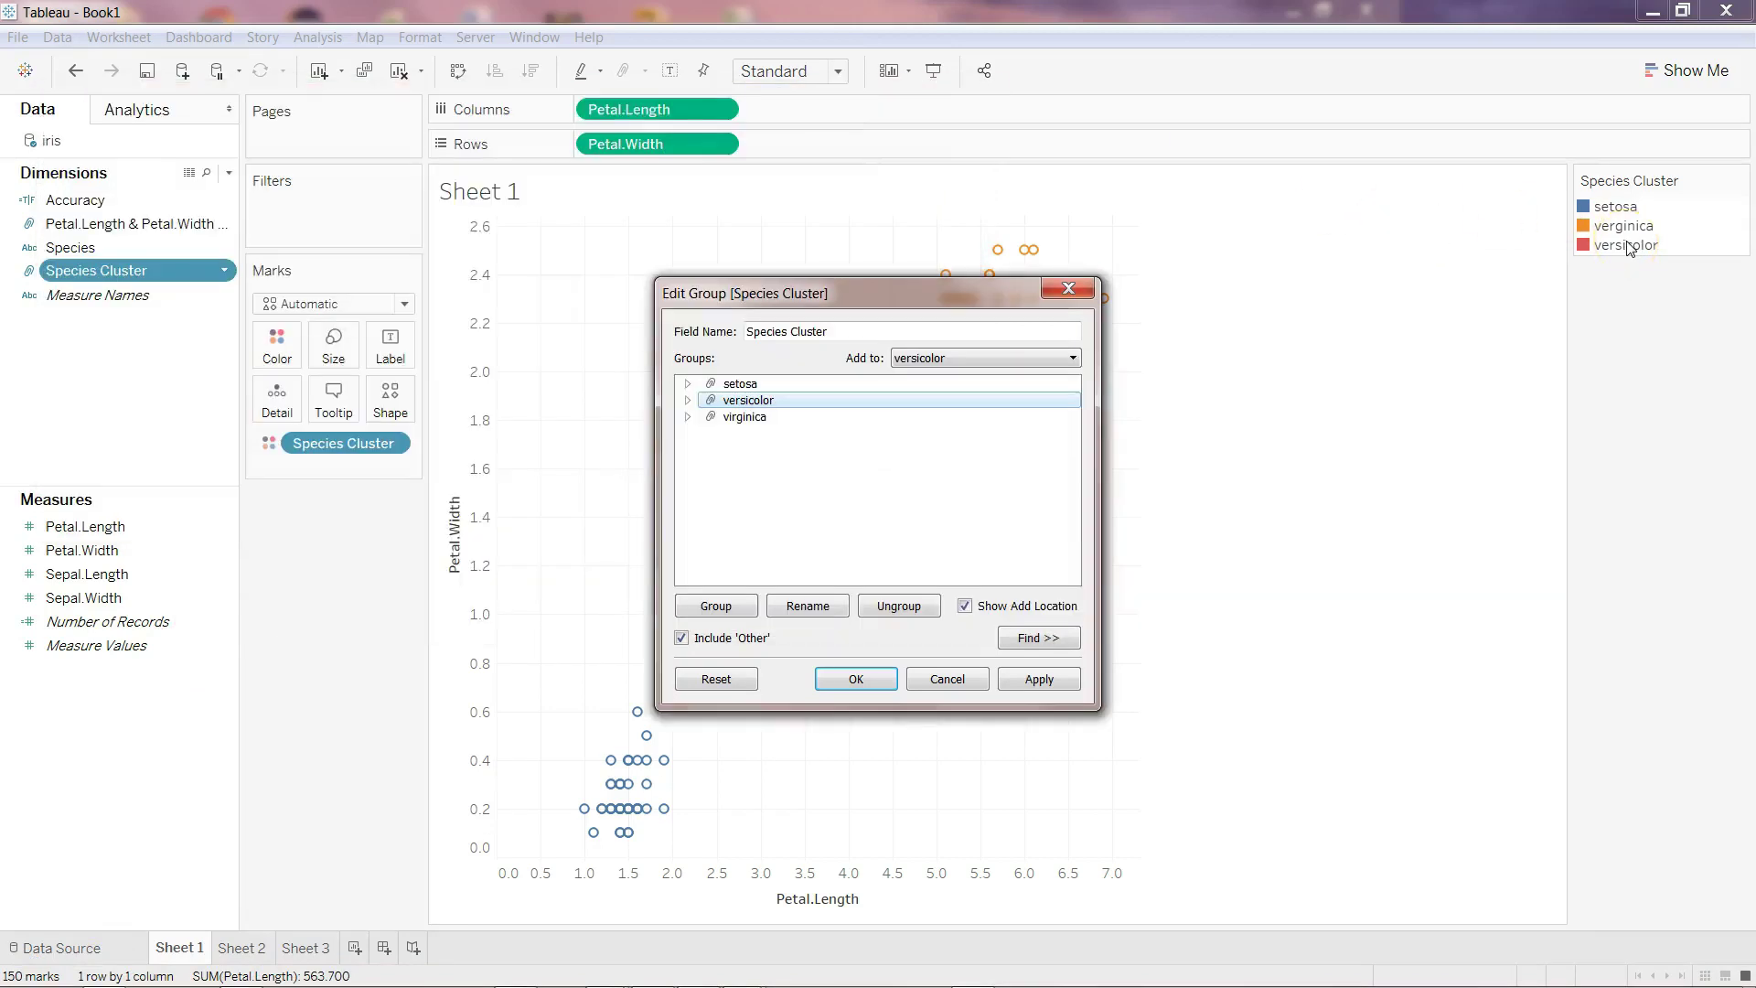
- Apply the Species Cluster group names and check the True and False record counts on Sheet 2
click(856, 680)
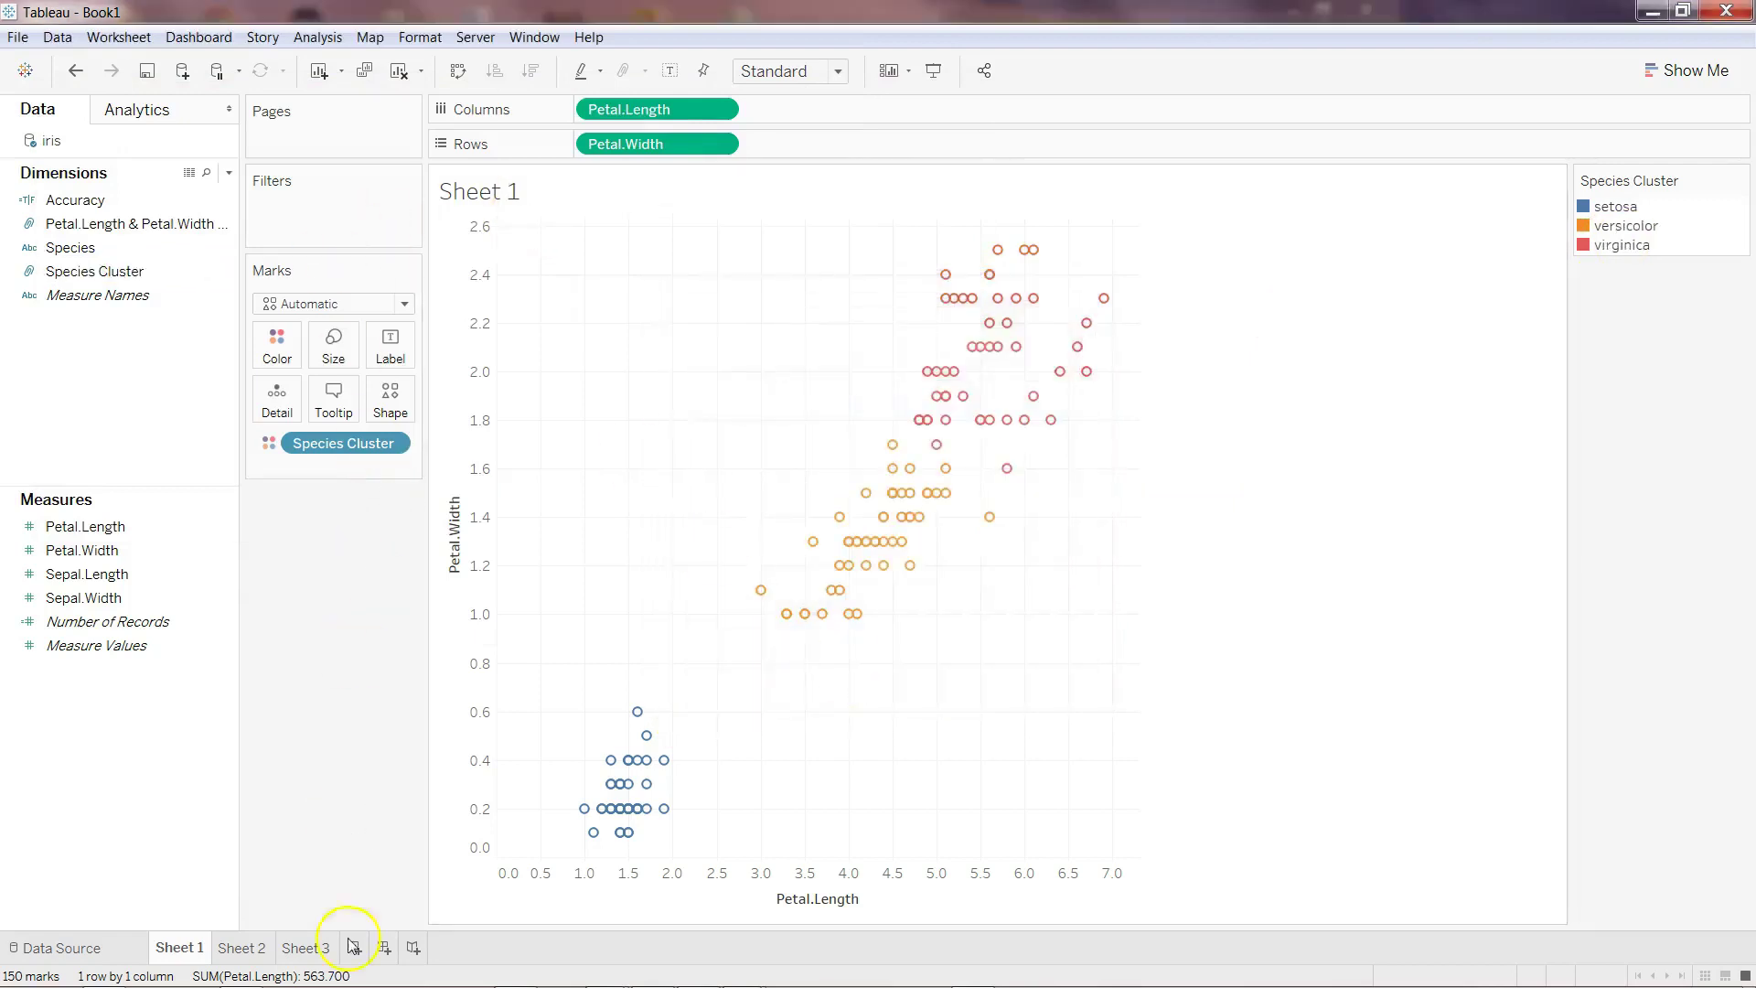
click(262, 935)
mouse_move(560, 259)
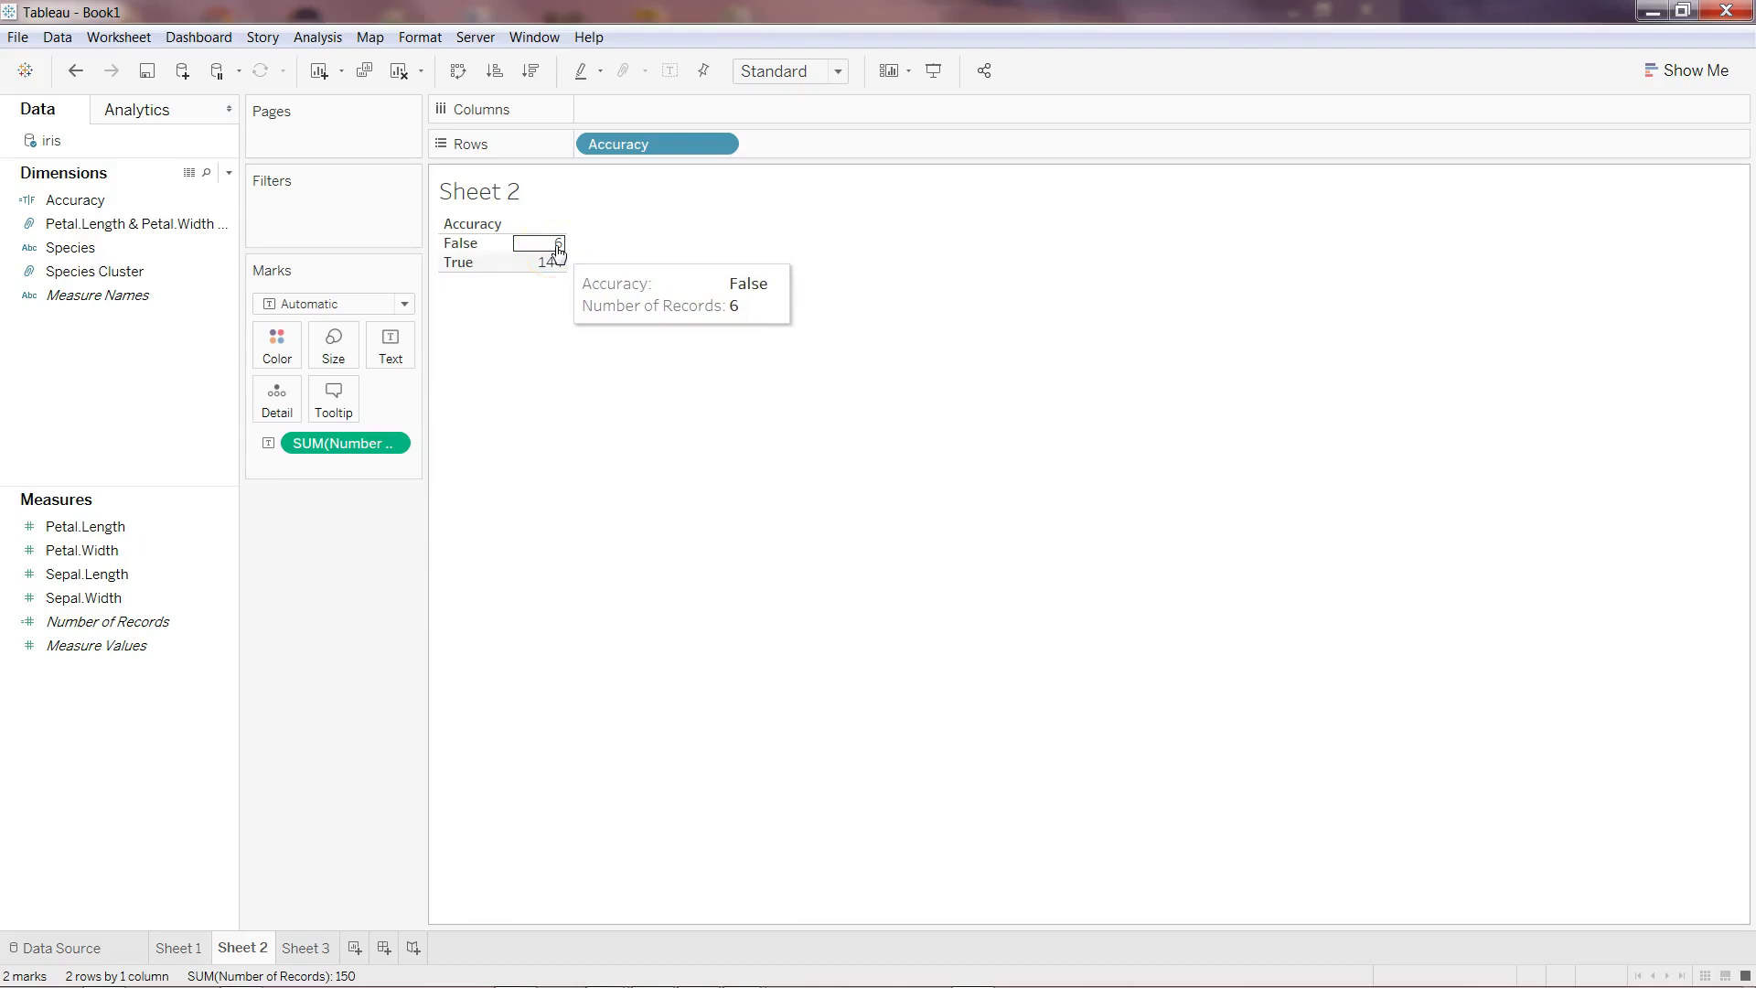
click(550, 265)
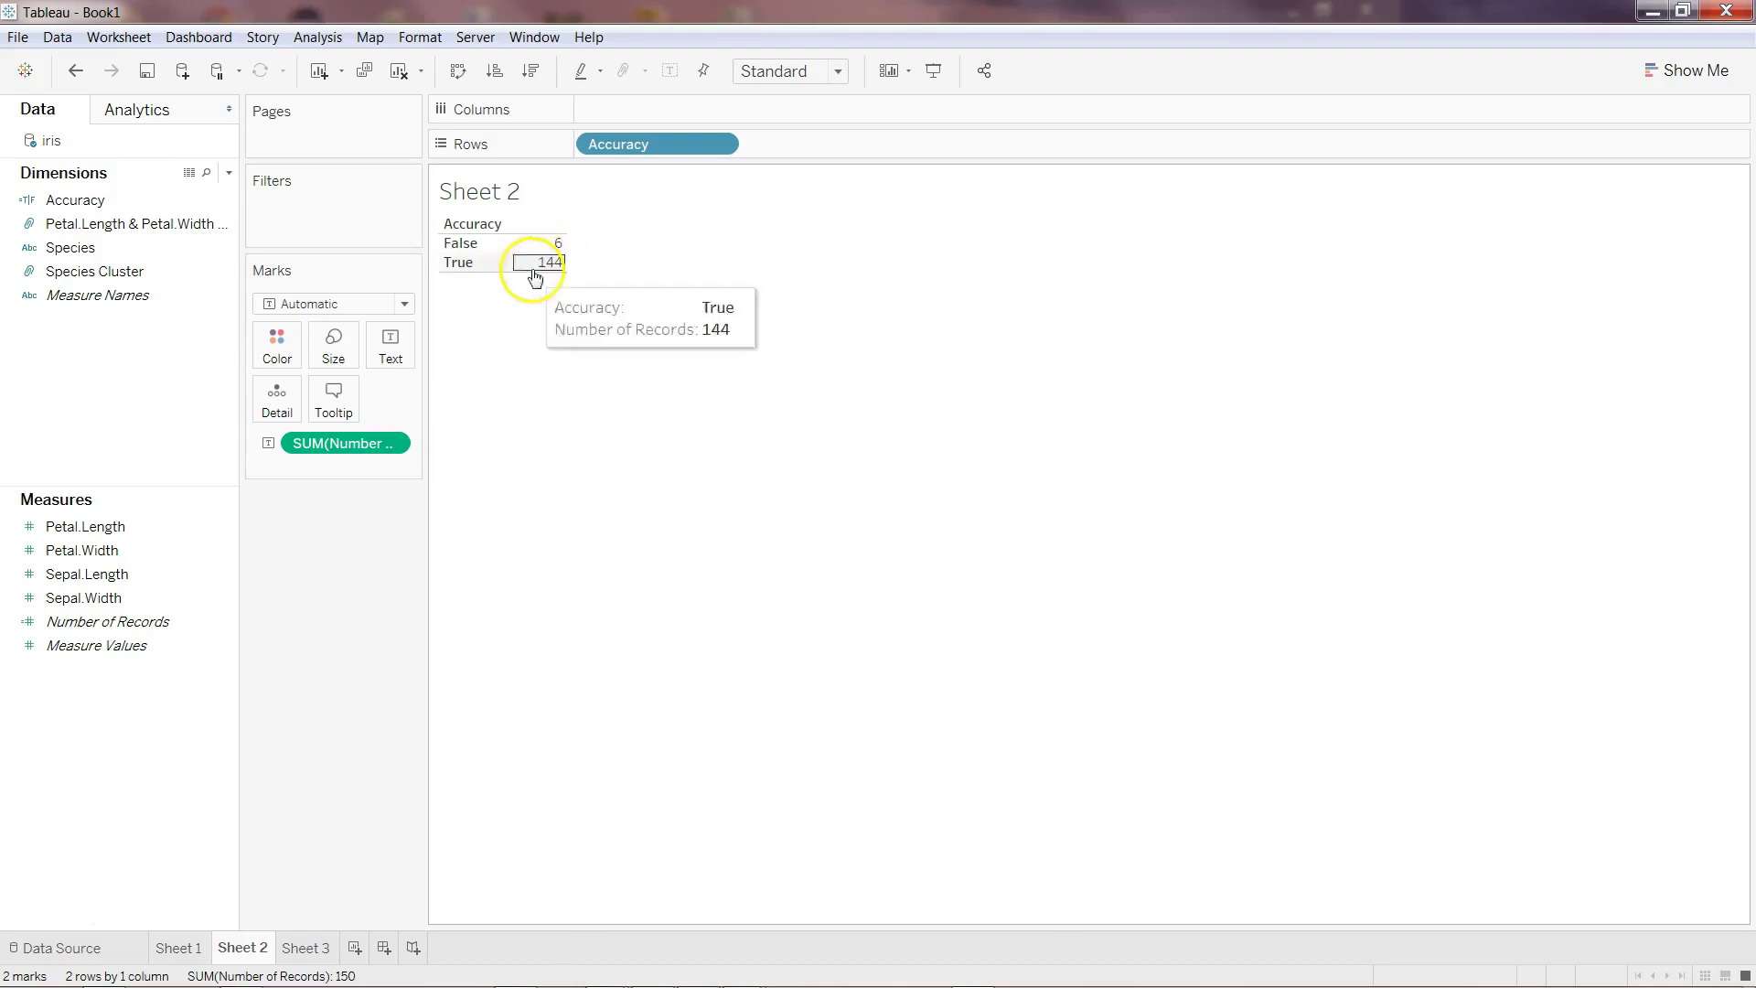
- Try to turn Sheet 2's accuracy table into bars by setting the mark type to Bar
click(402, 304)
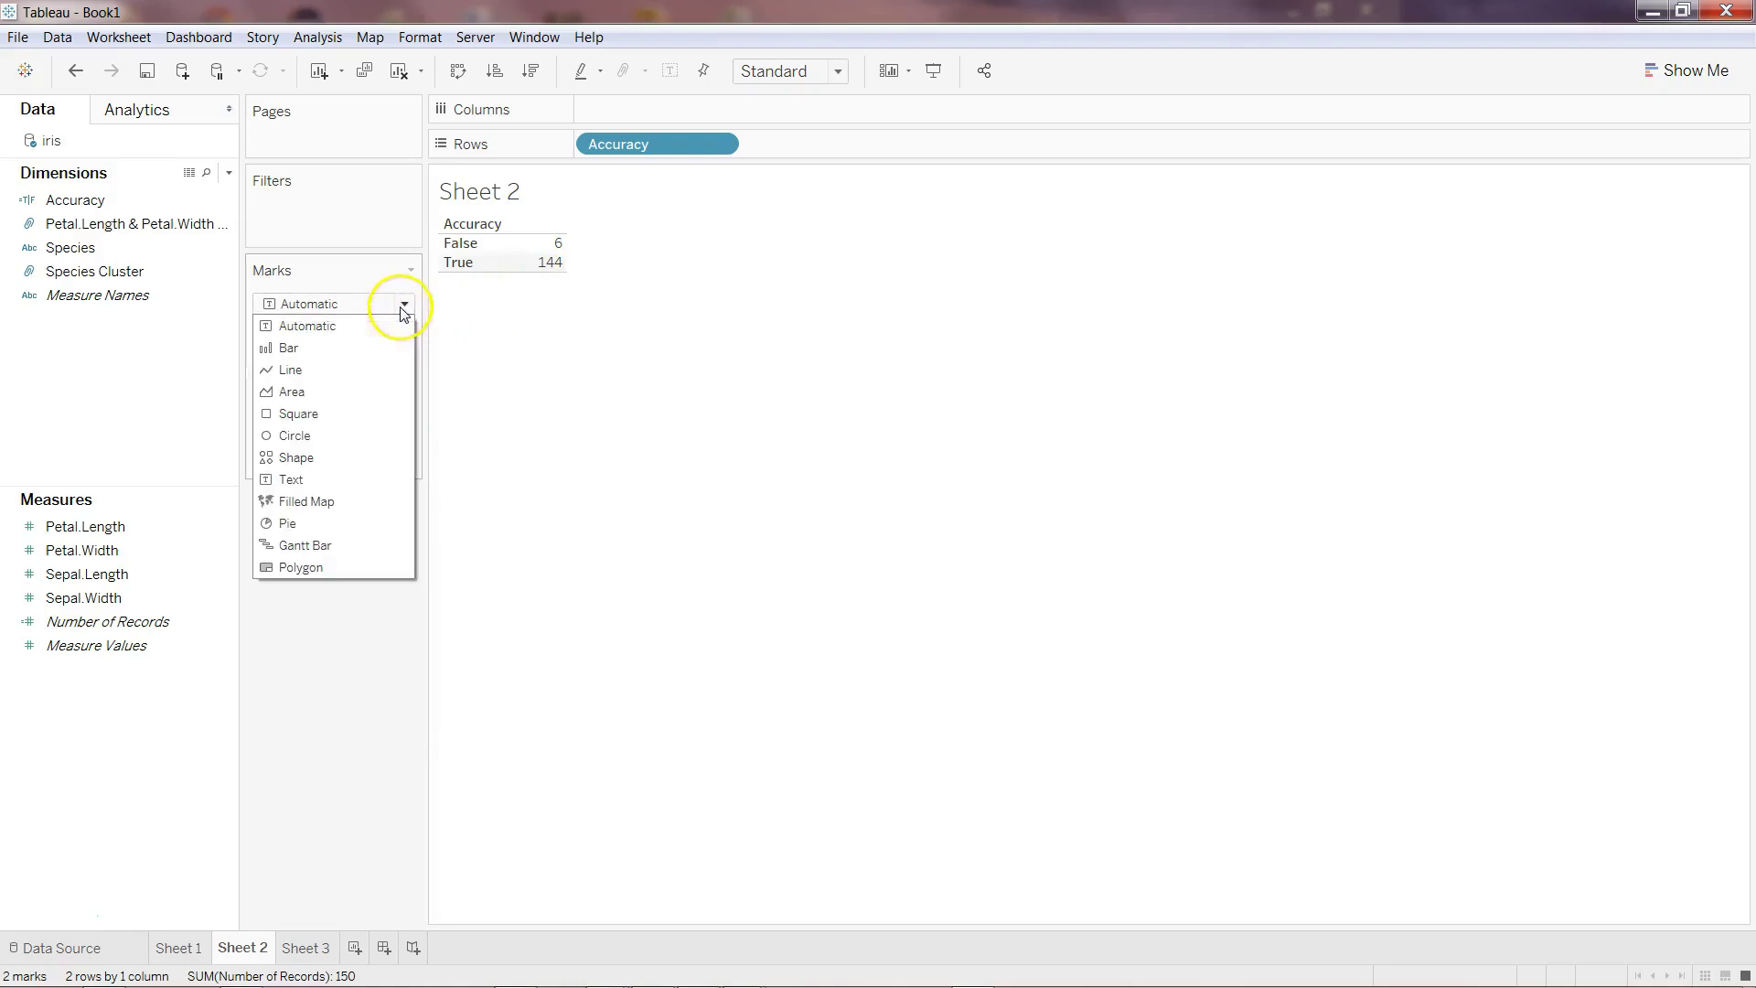
click(361, 349)
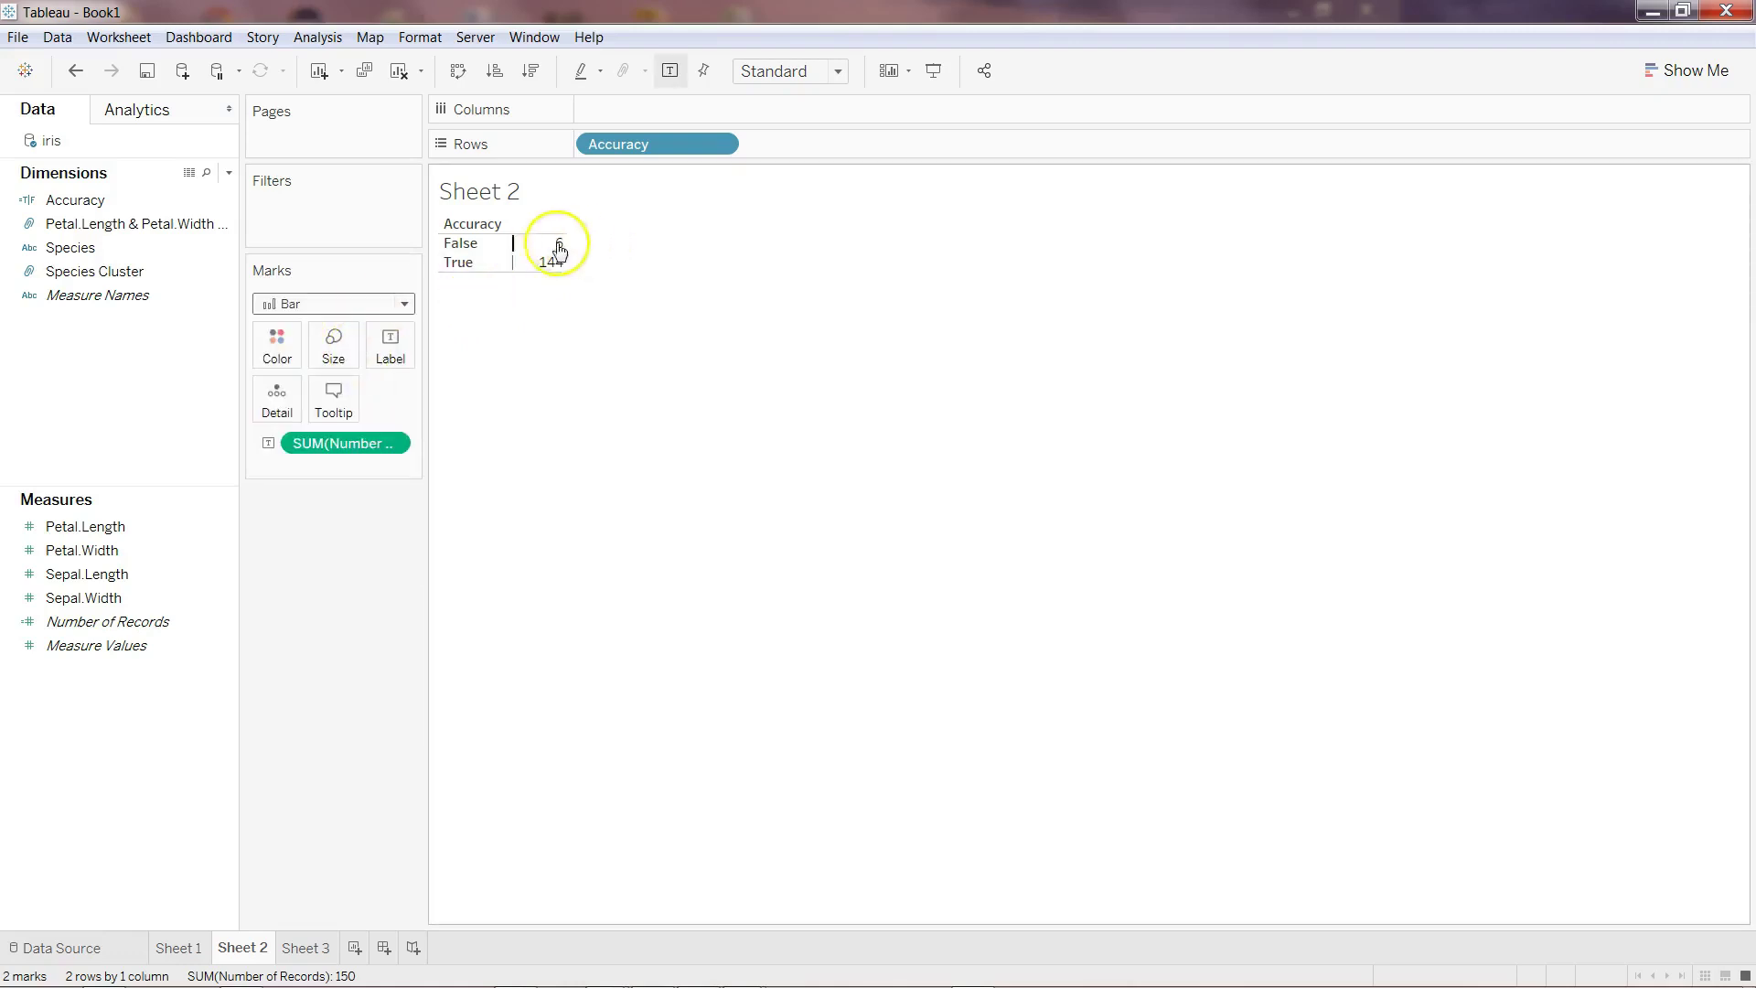
click(402, 304)
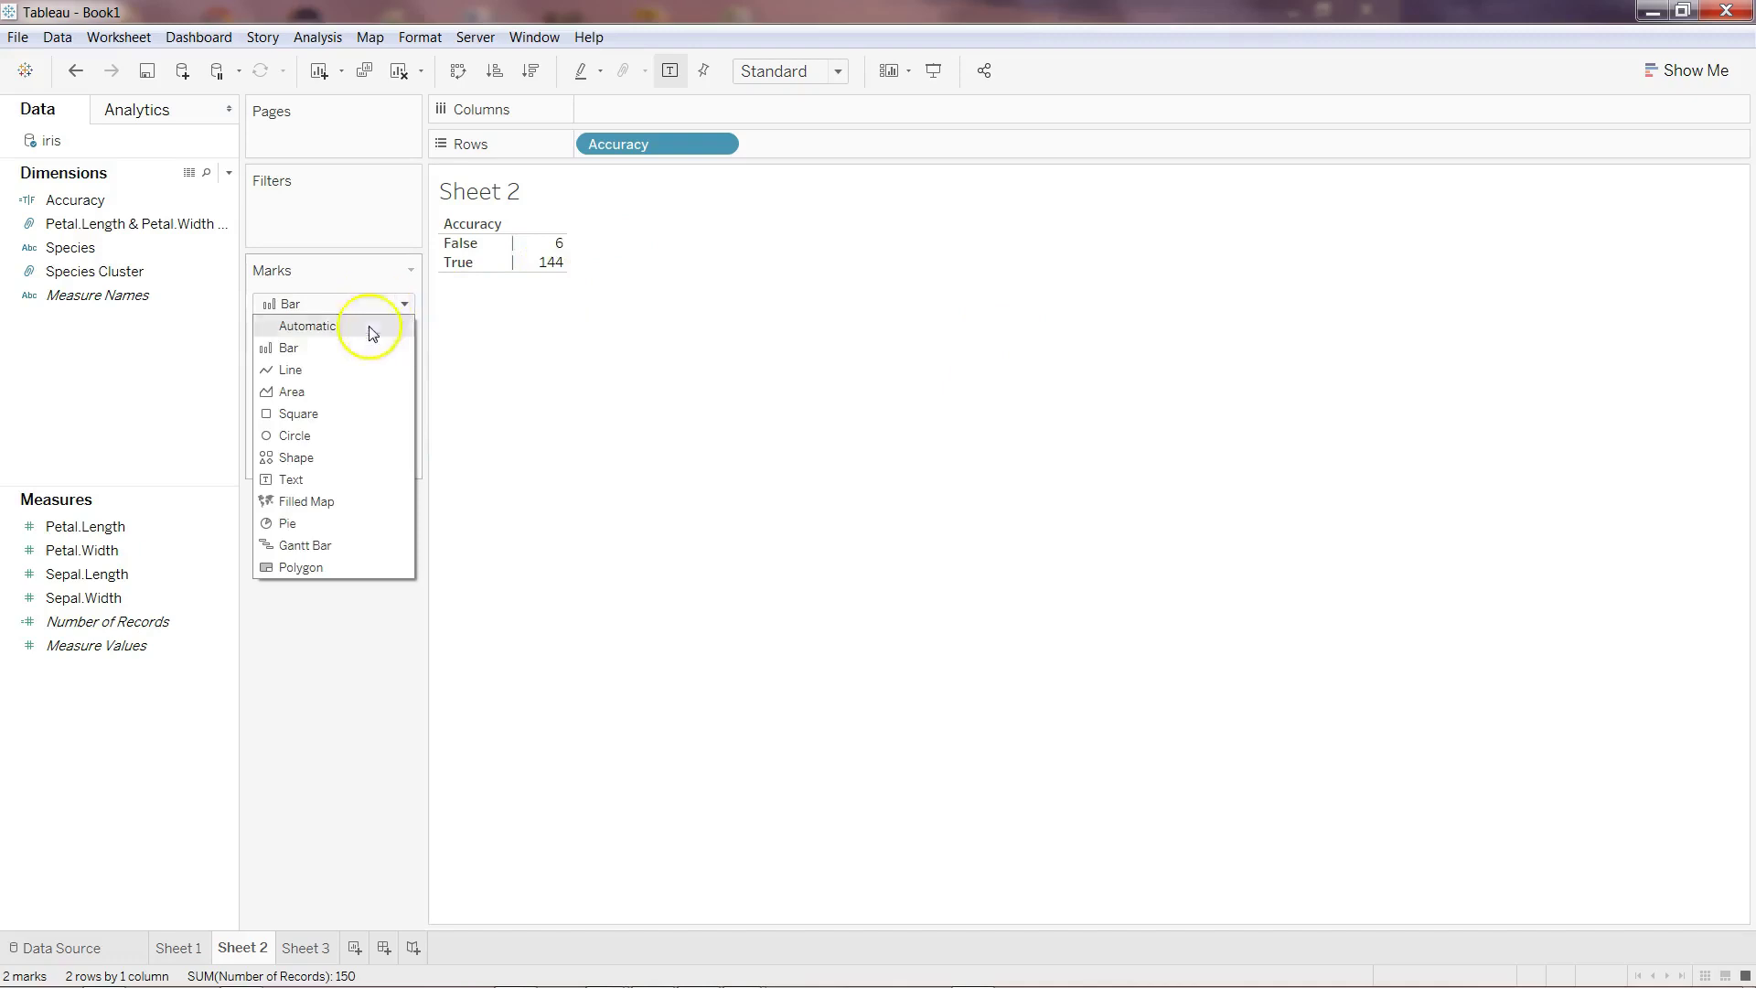
click(373, 356)
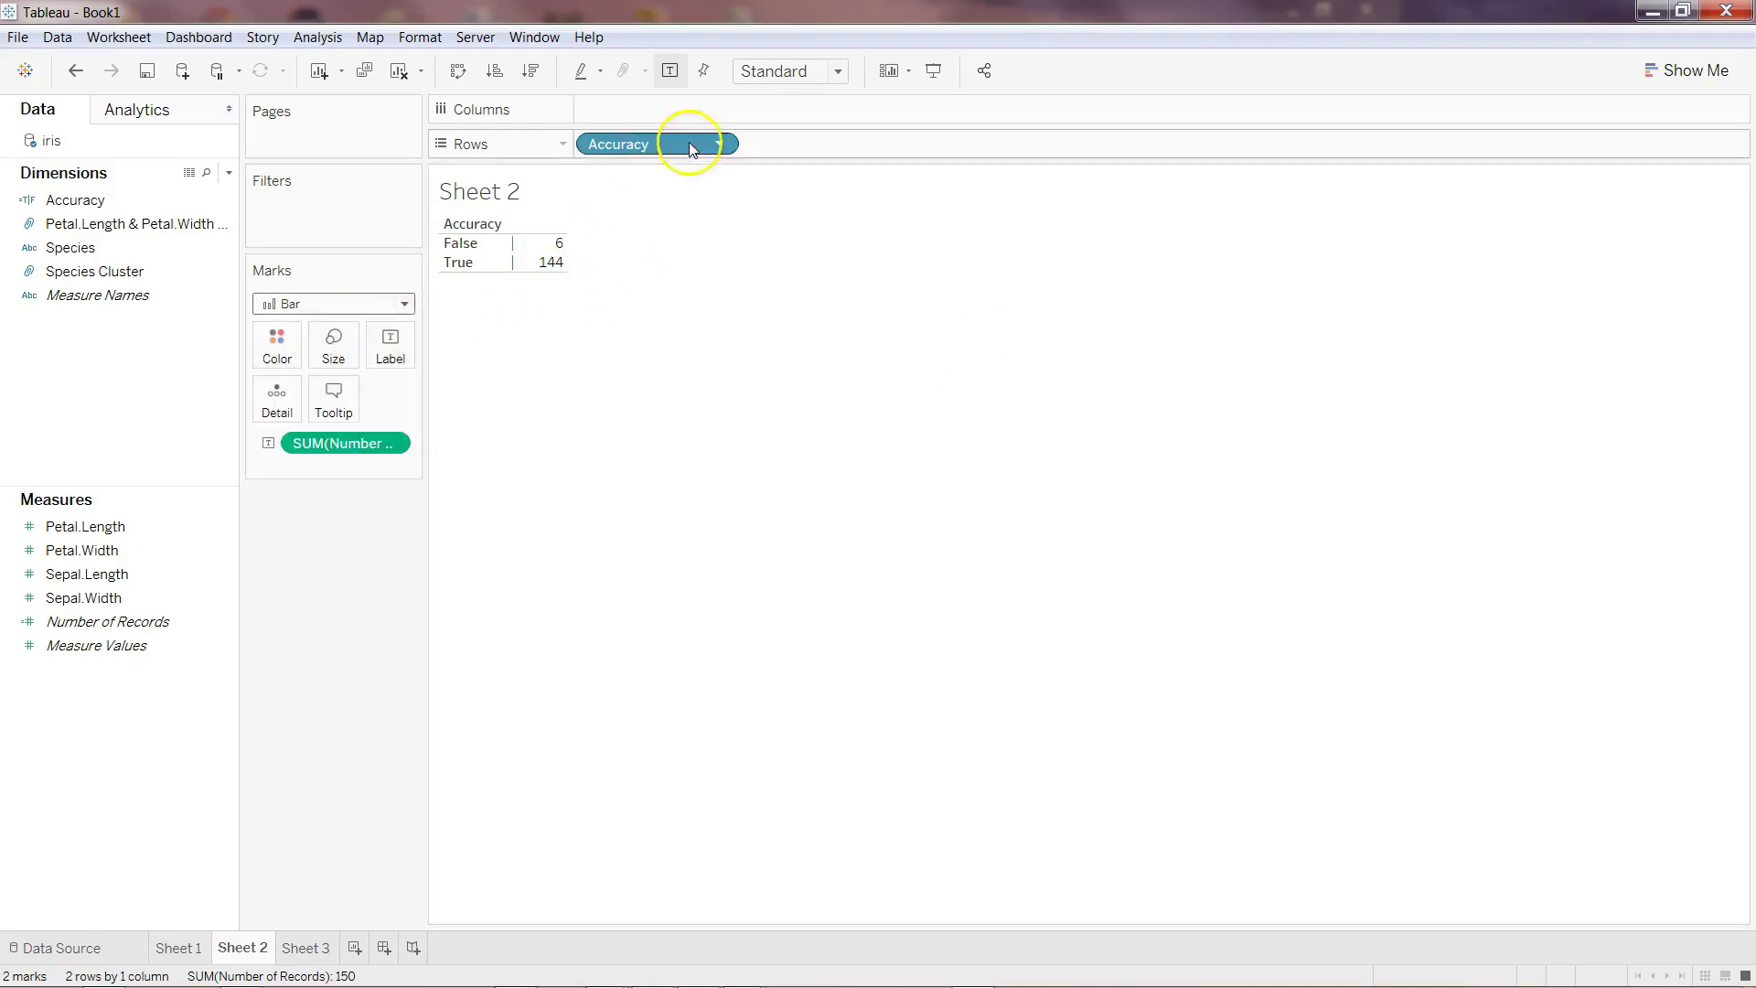
- Convert Sheet 2's accuracy table to a horizontal bar chart of Number of Records using Show Me
click(1696, 70)
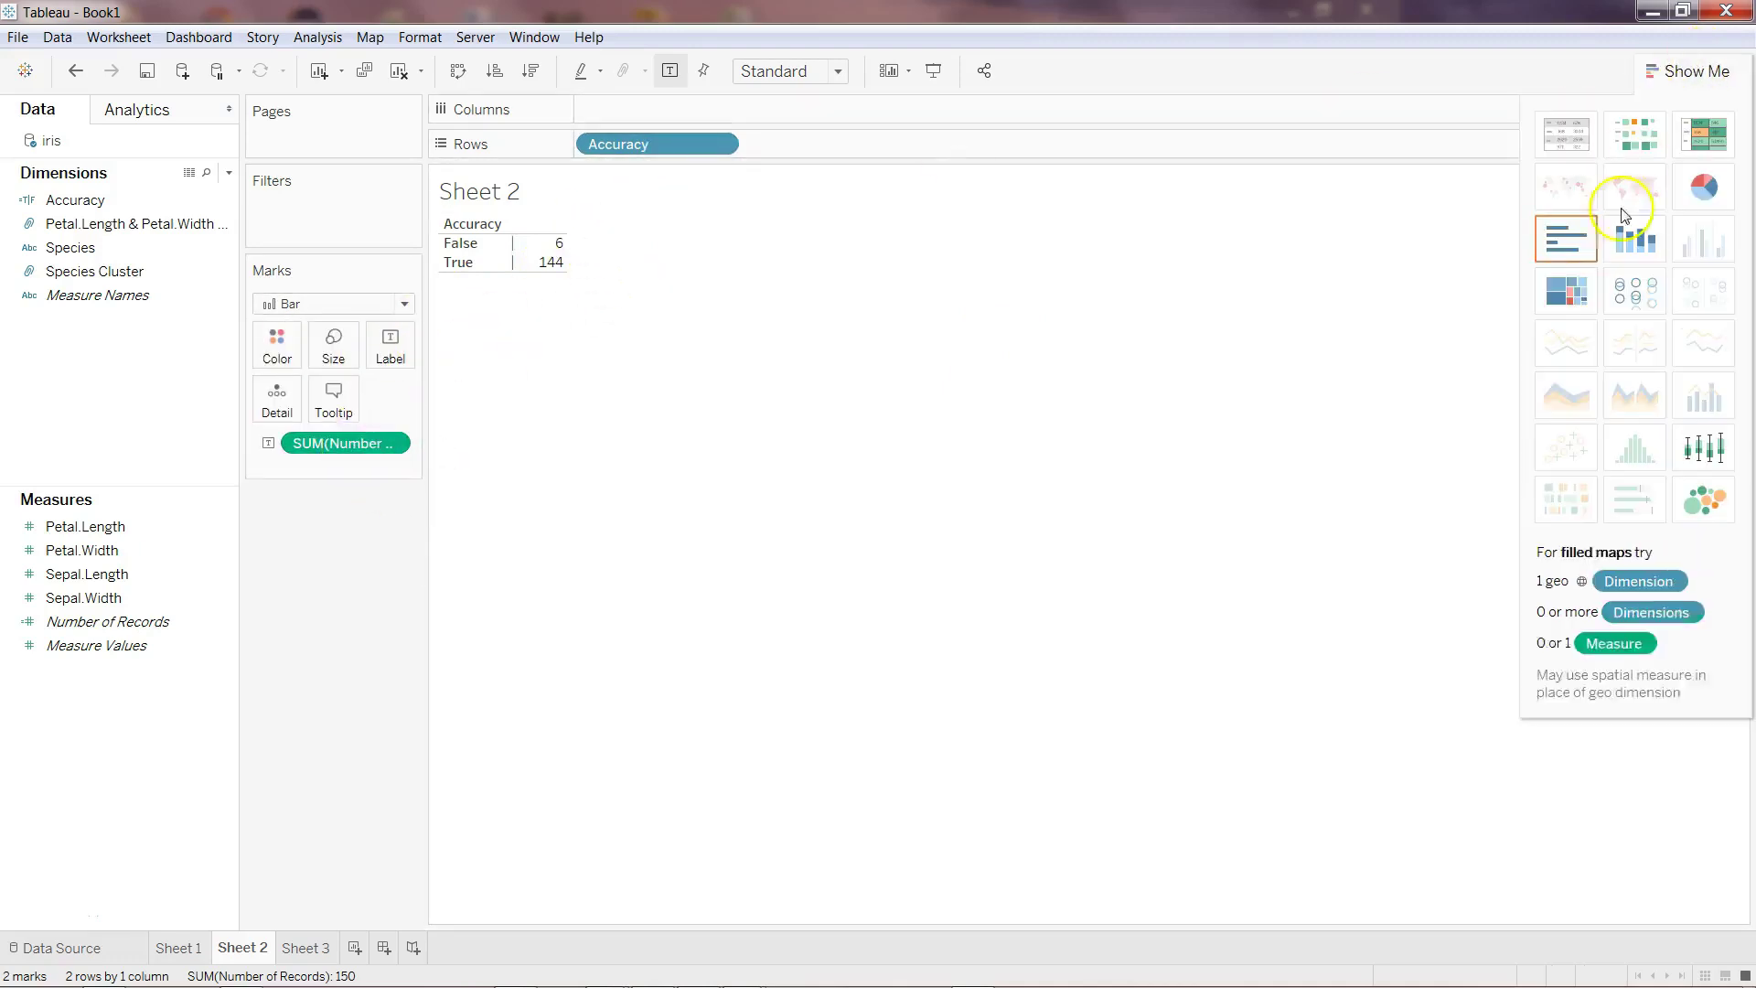
click(1553, 257)
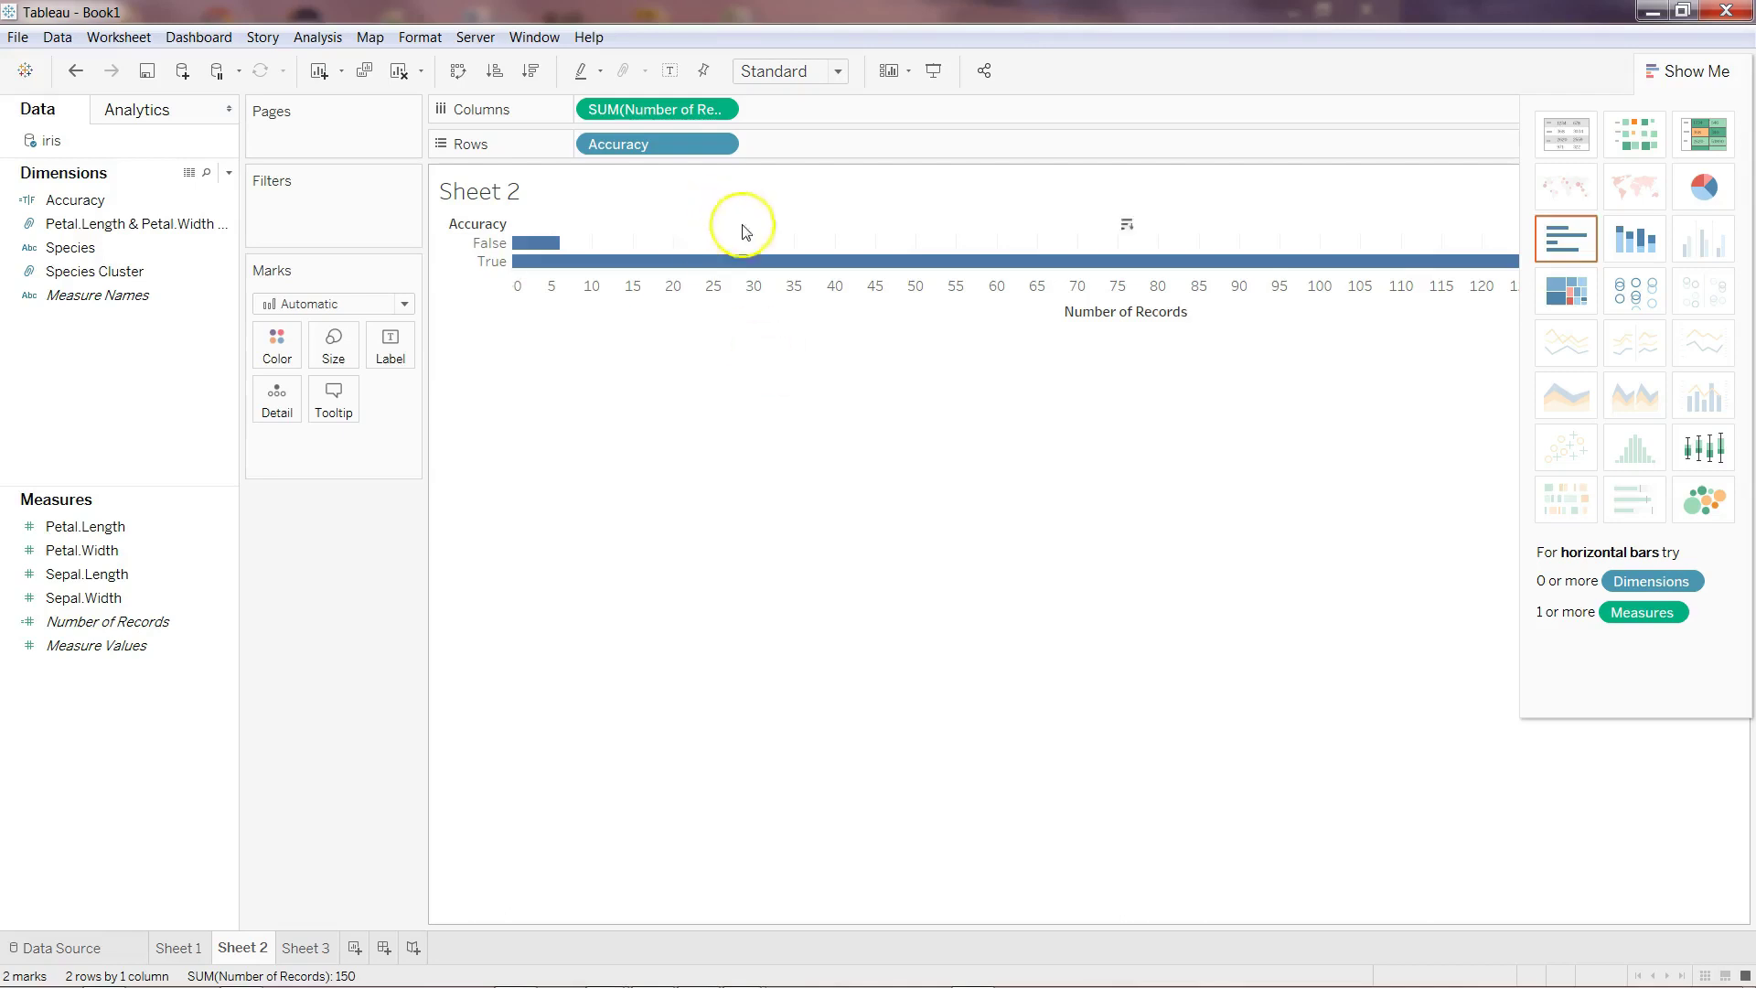
mouse_move(762, 263)
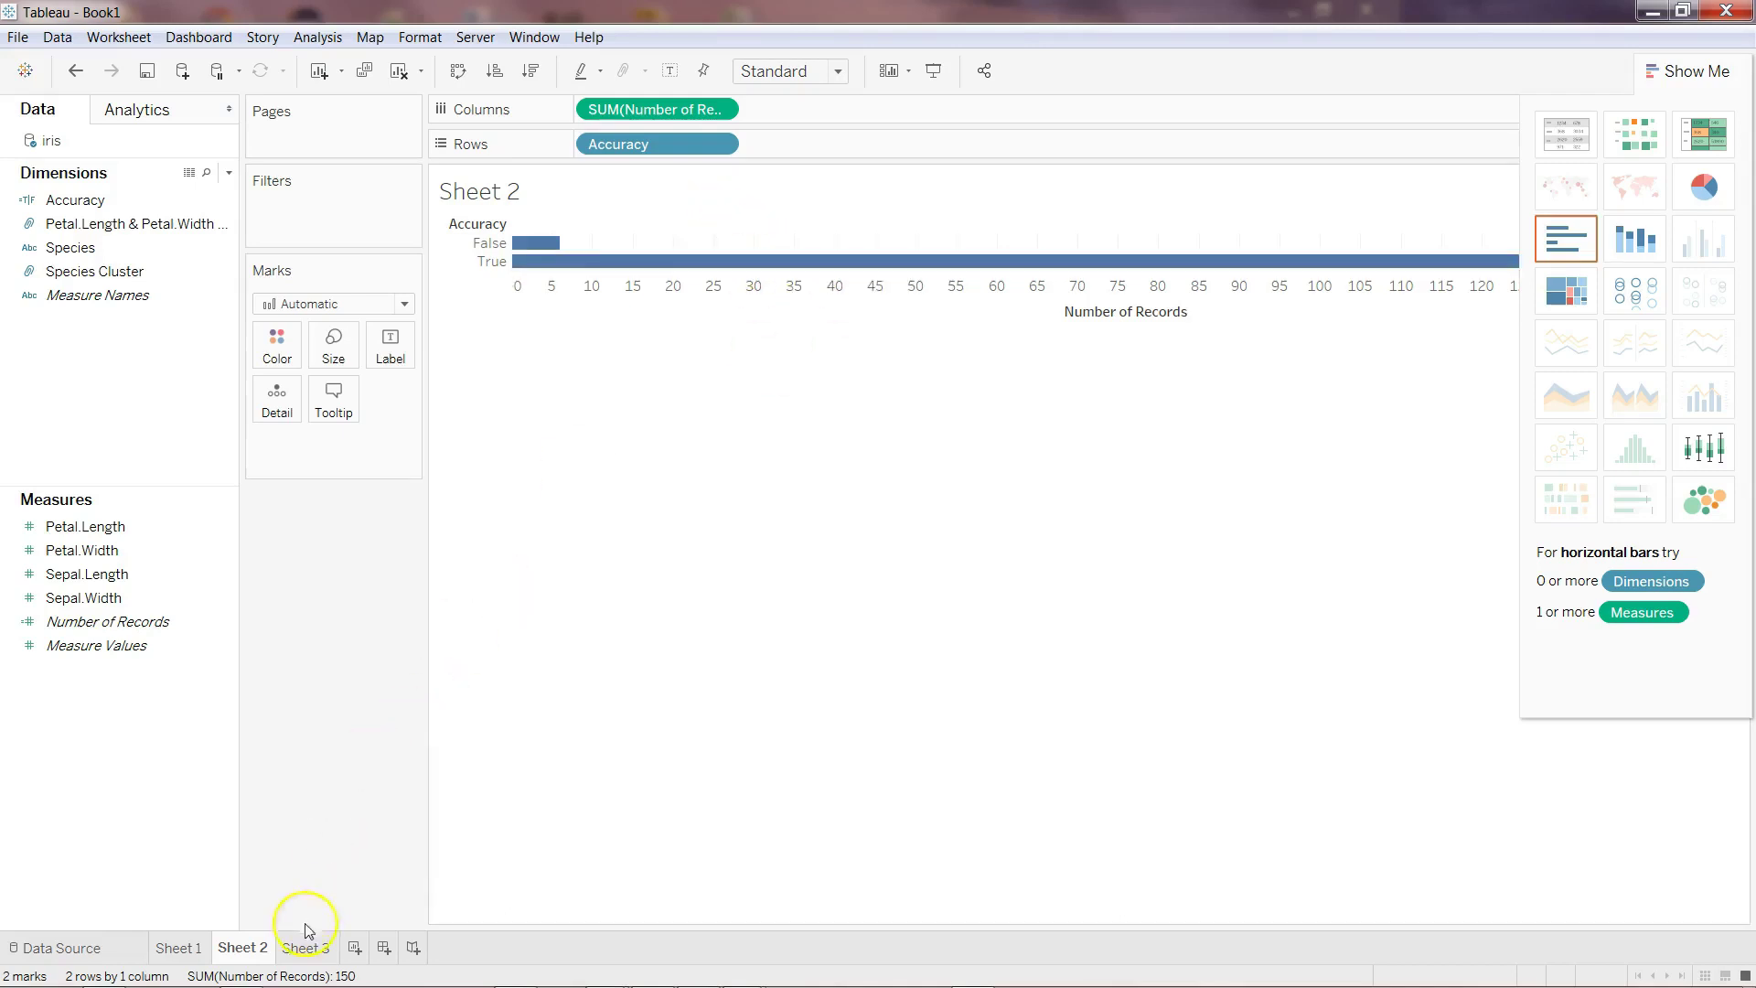
- Review Sheet 3, then create a new dashboard with Sheet 1 and Sheet 3 placed side by side
click(305, 951)
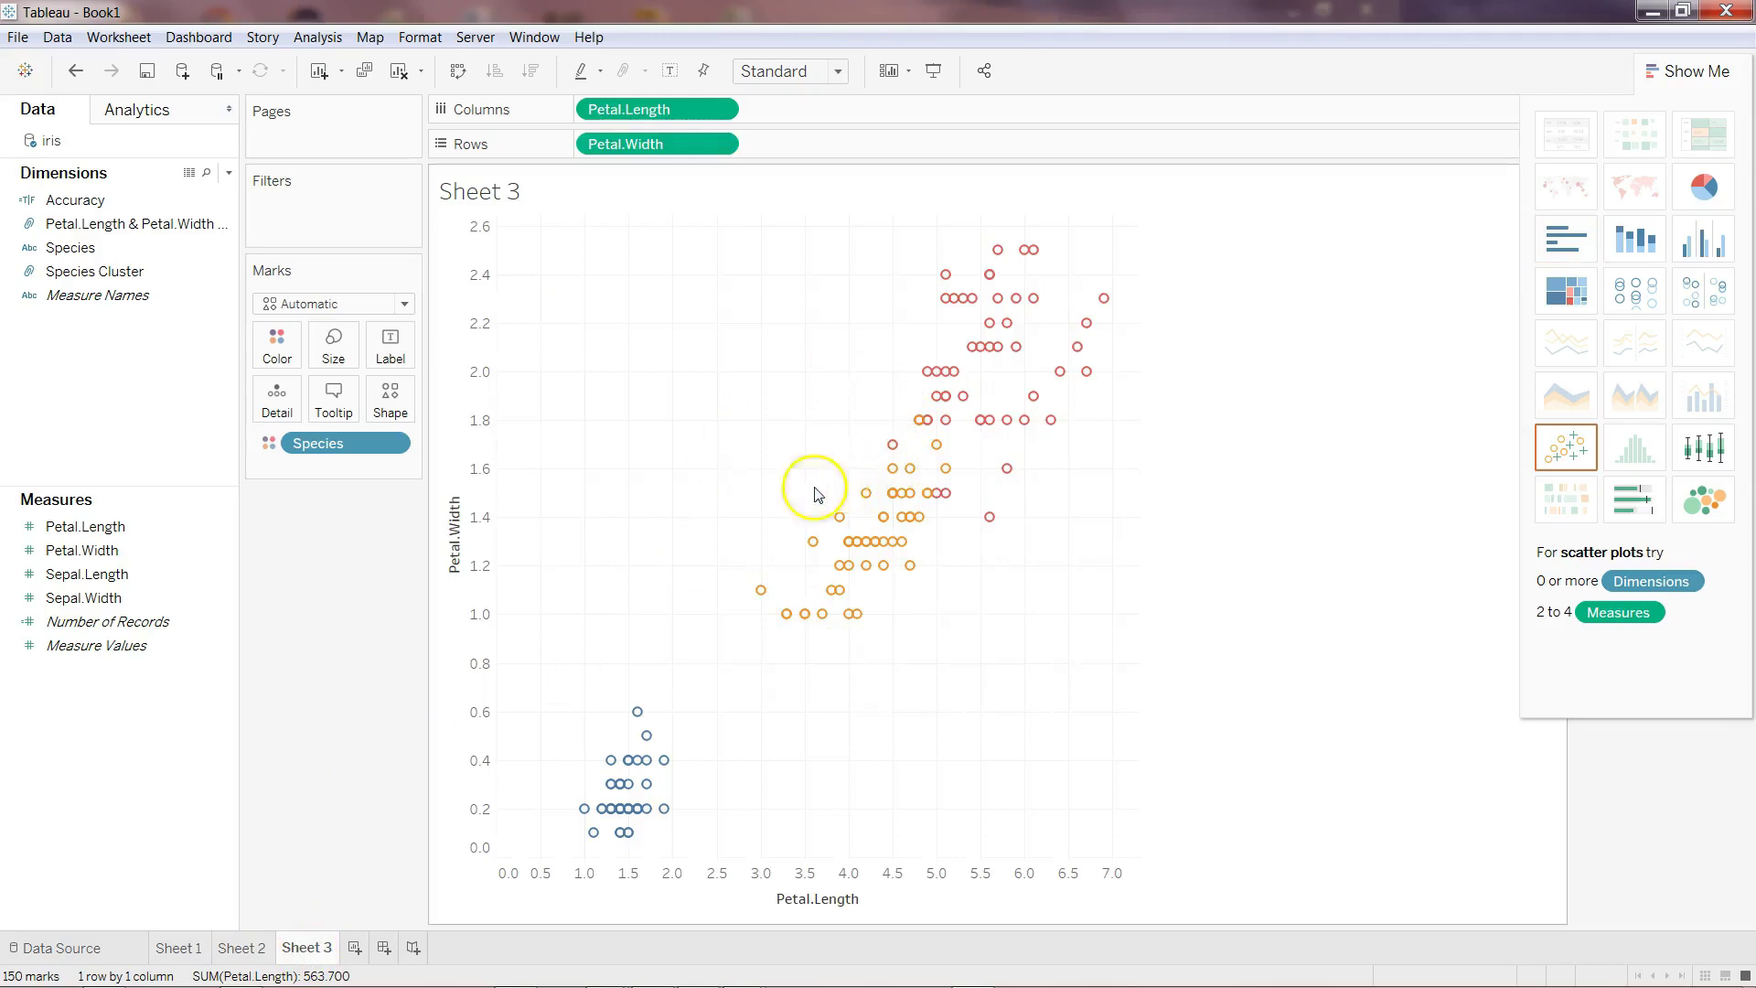
click(385, 947)
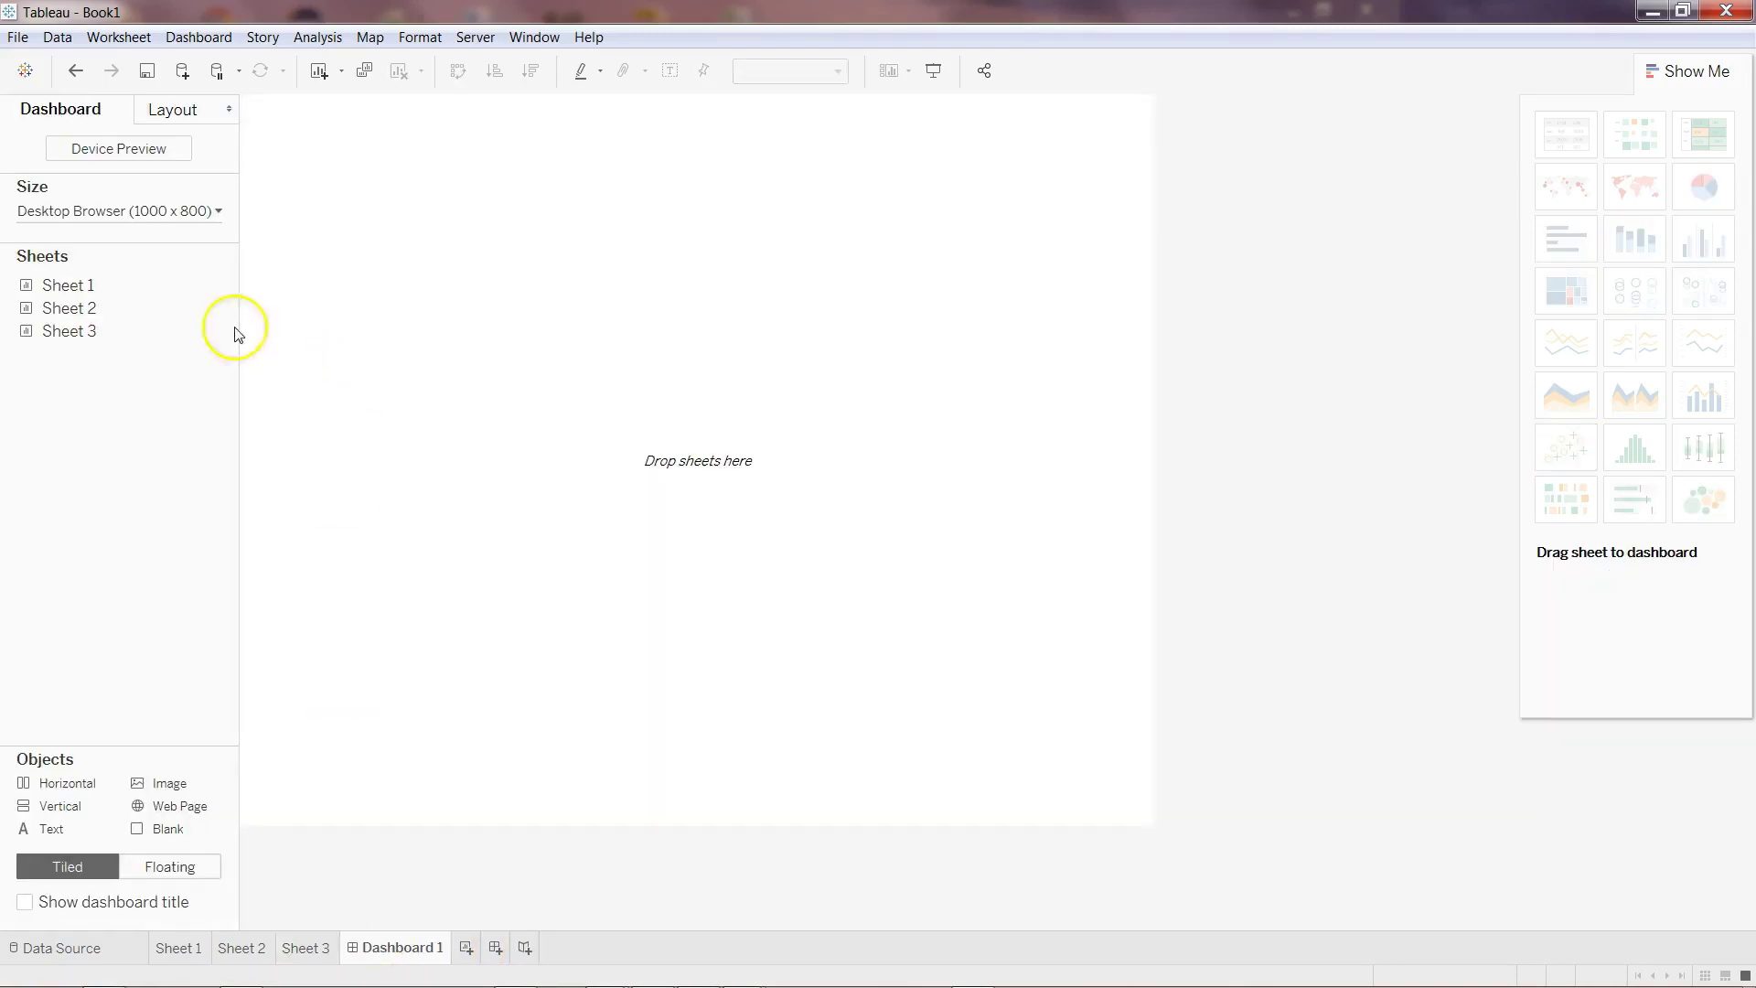
mouse_move(152, 284)
drag(152, 284, 427, 322)
mouse_move(117, 344)
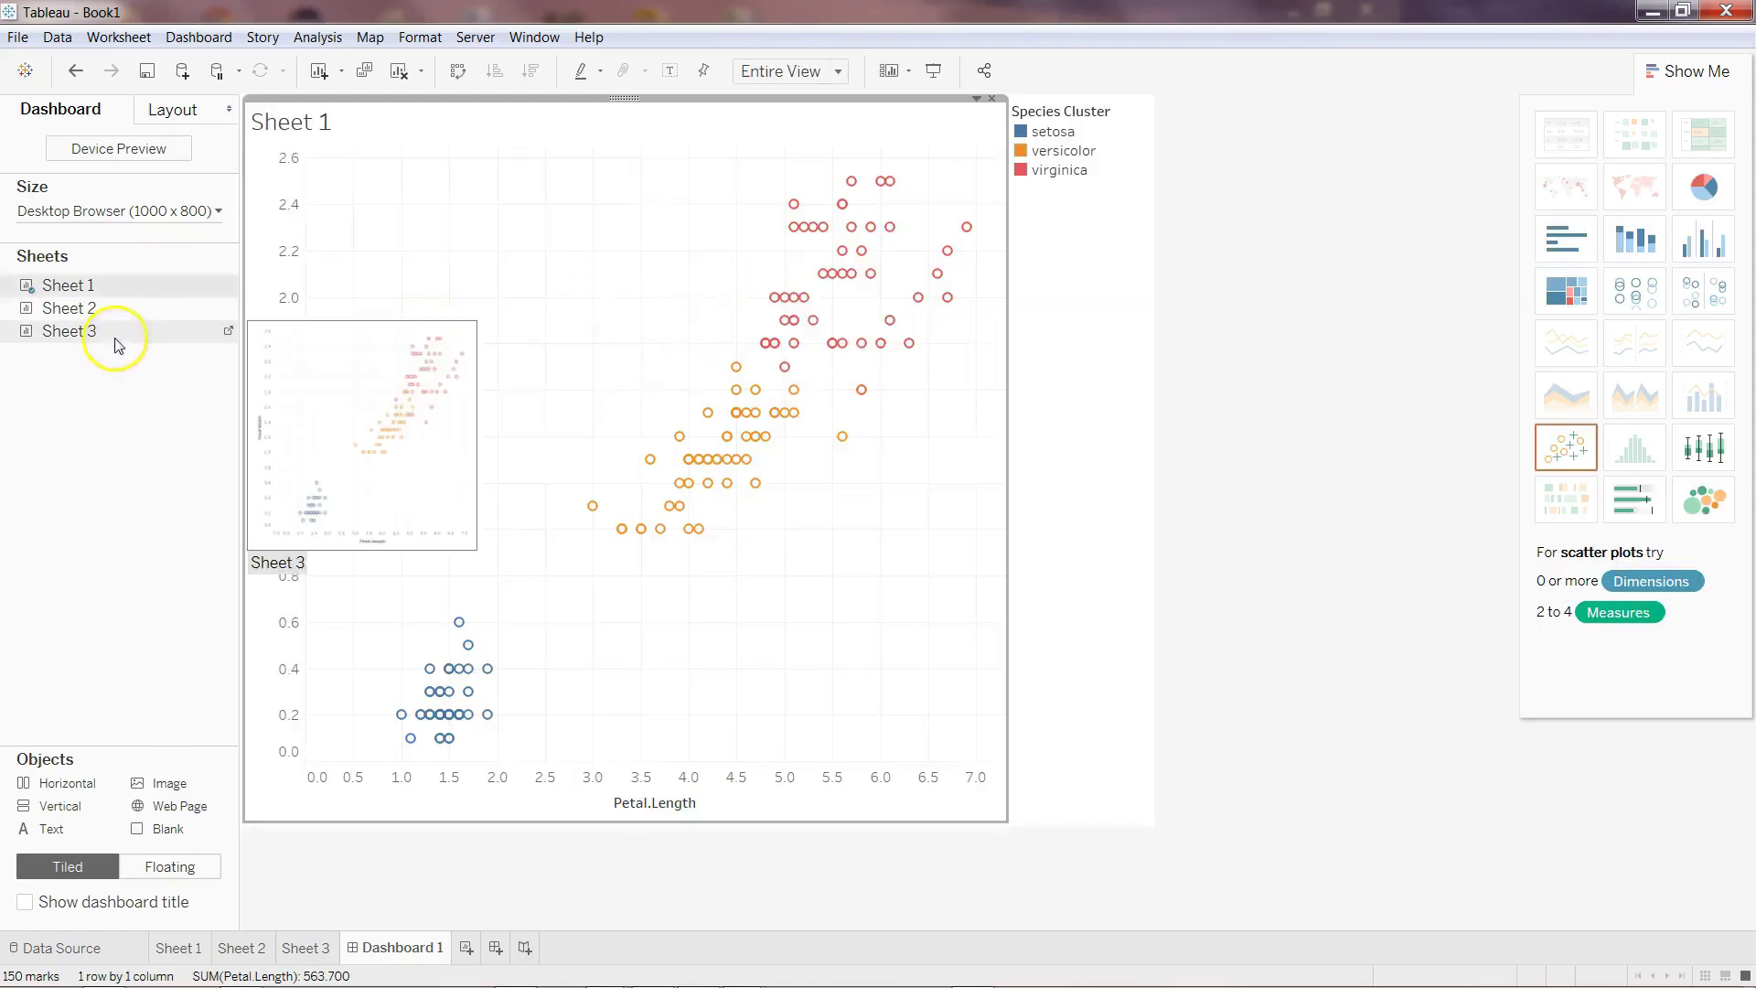
drag(117, 340, 1142, 402)
drag(1079, 179, 1144, 109)
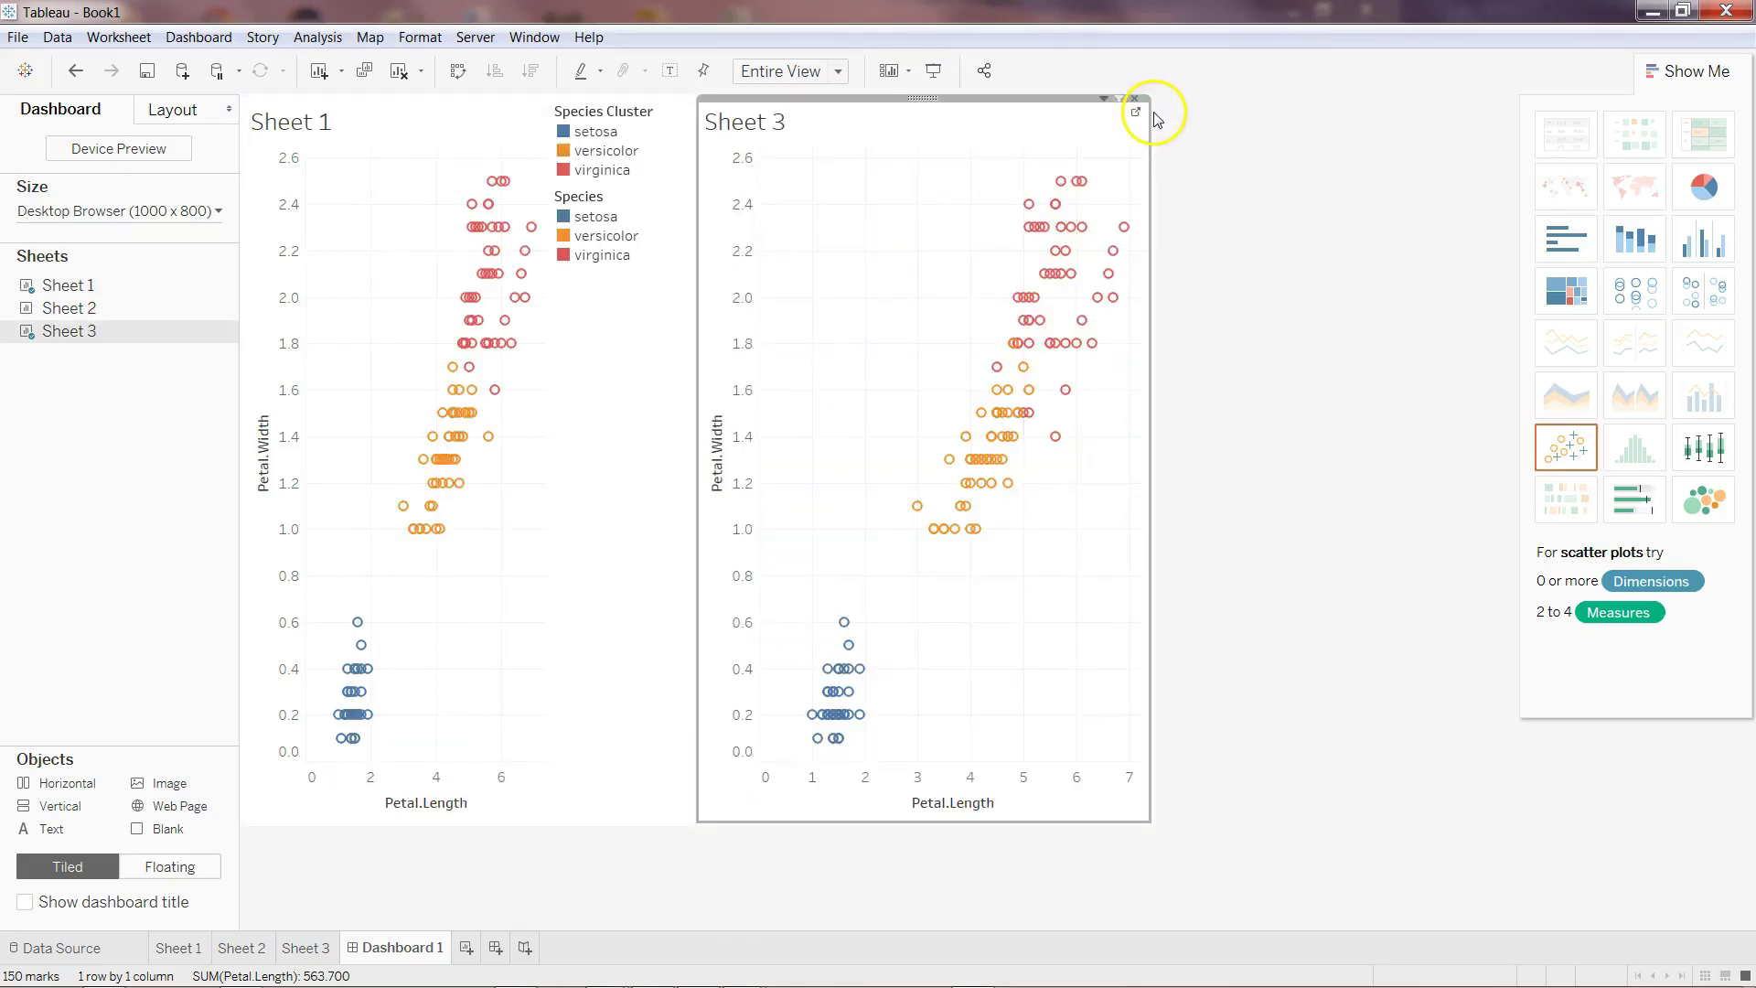
- Remove the Species legend from the dashboard and widen Sheet 1's chart by narrowing the legend column and Sheet 3
click(604, 206)
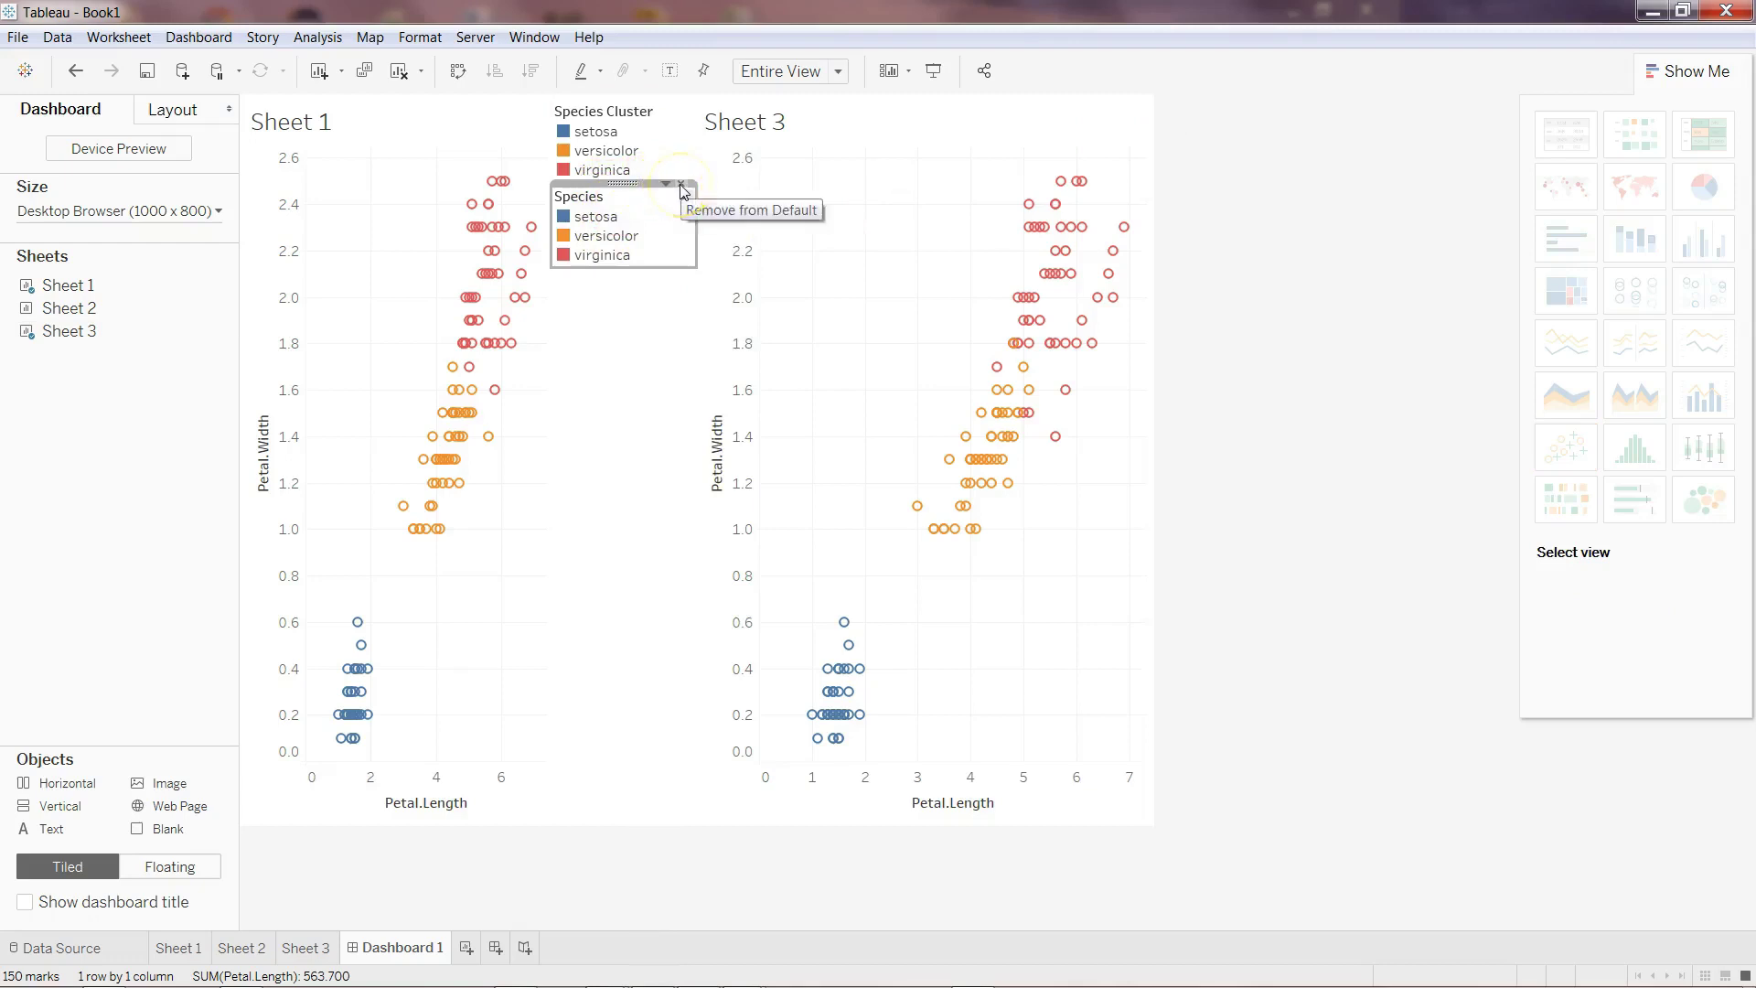
click(681, 187)
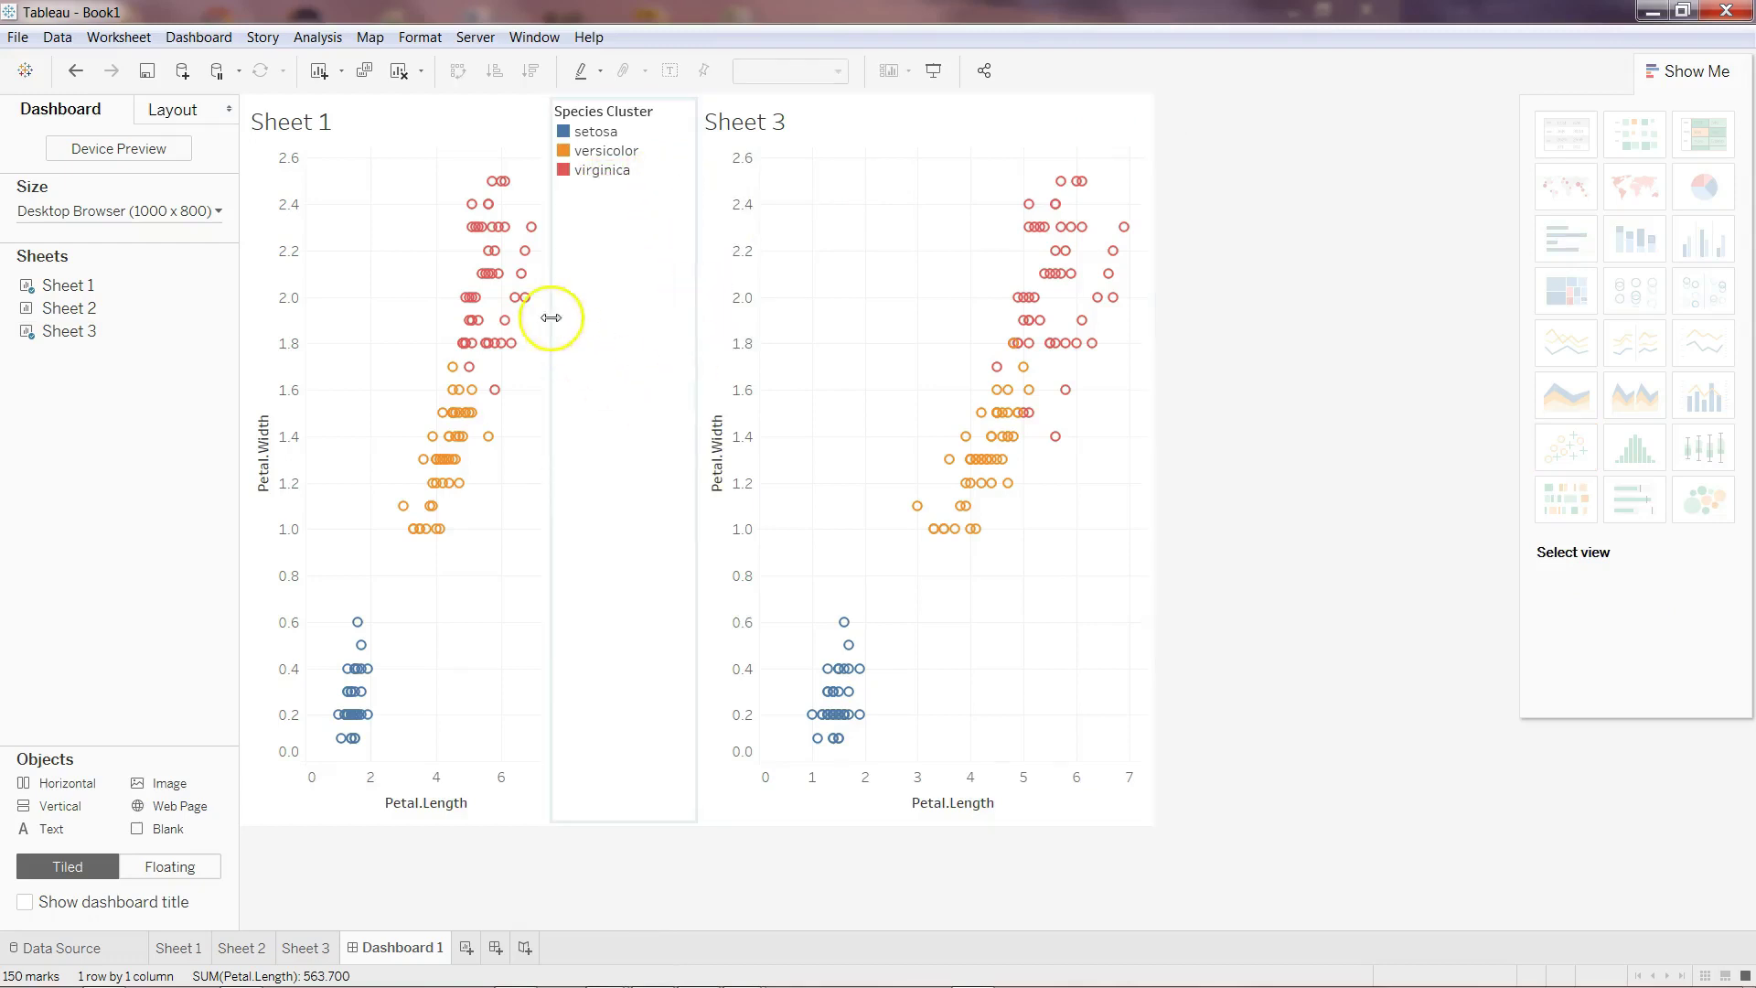
drag(551, 317, 596, 325)
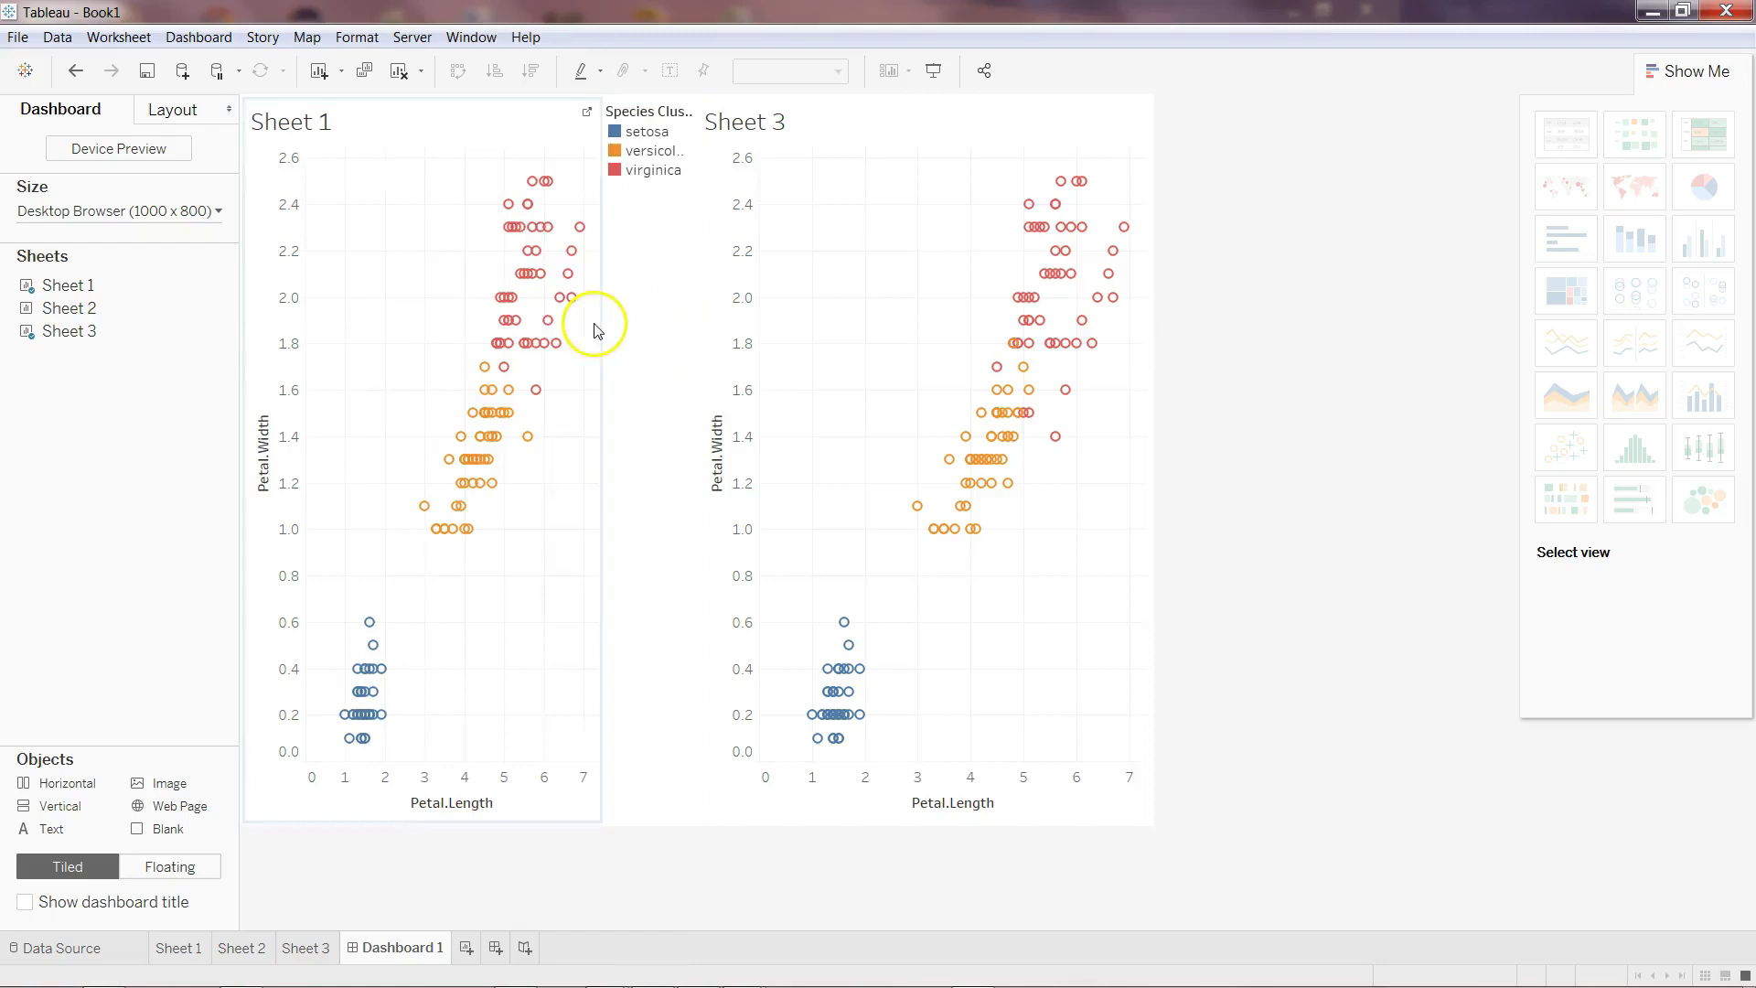
drag(698, 292, 729, 289)
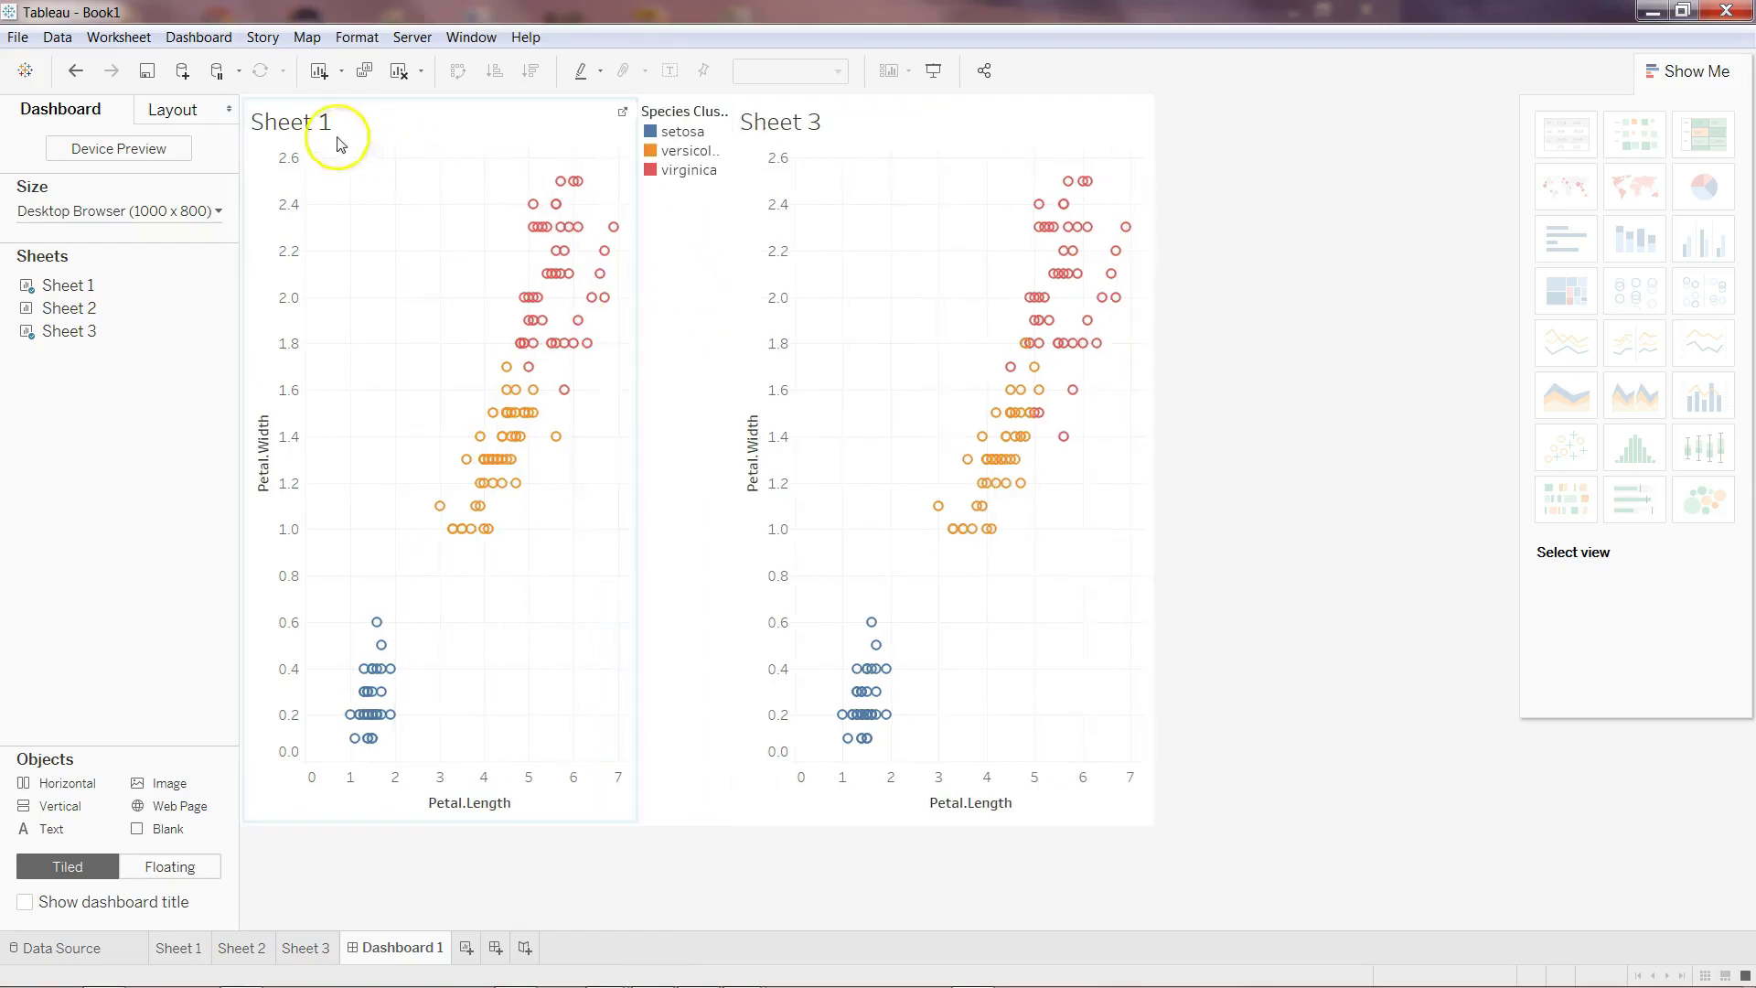
- Rename Sheet 1 as ML Cluster and Sheet 3 as Real Value
click(305, 131)
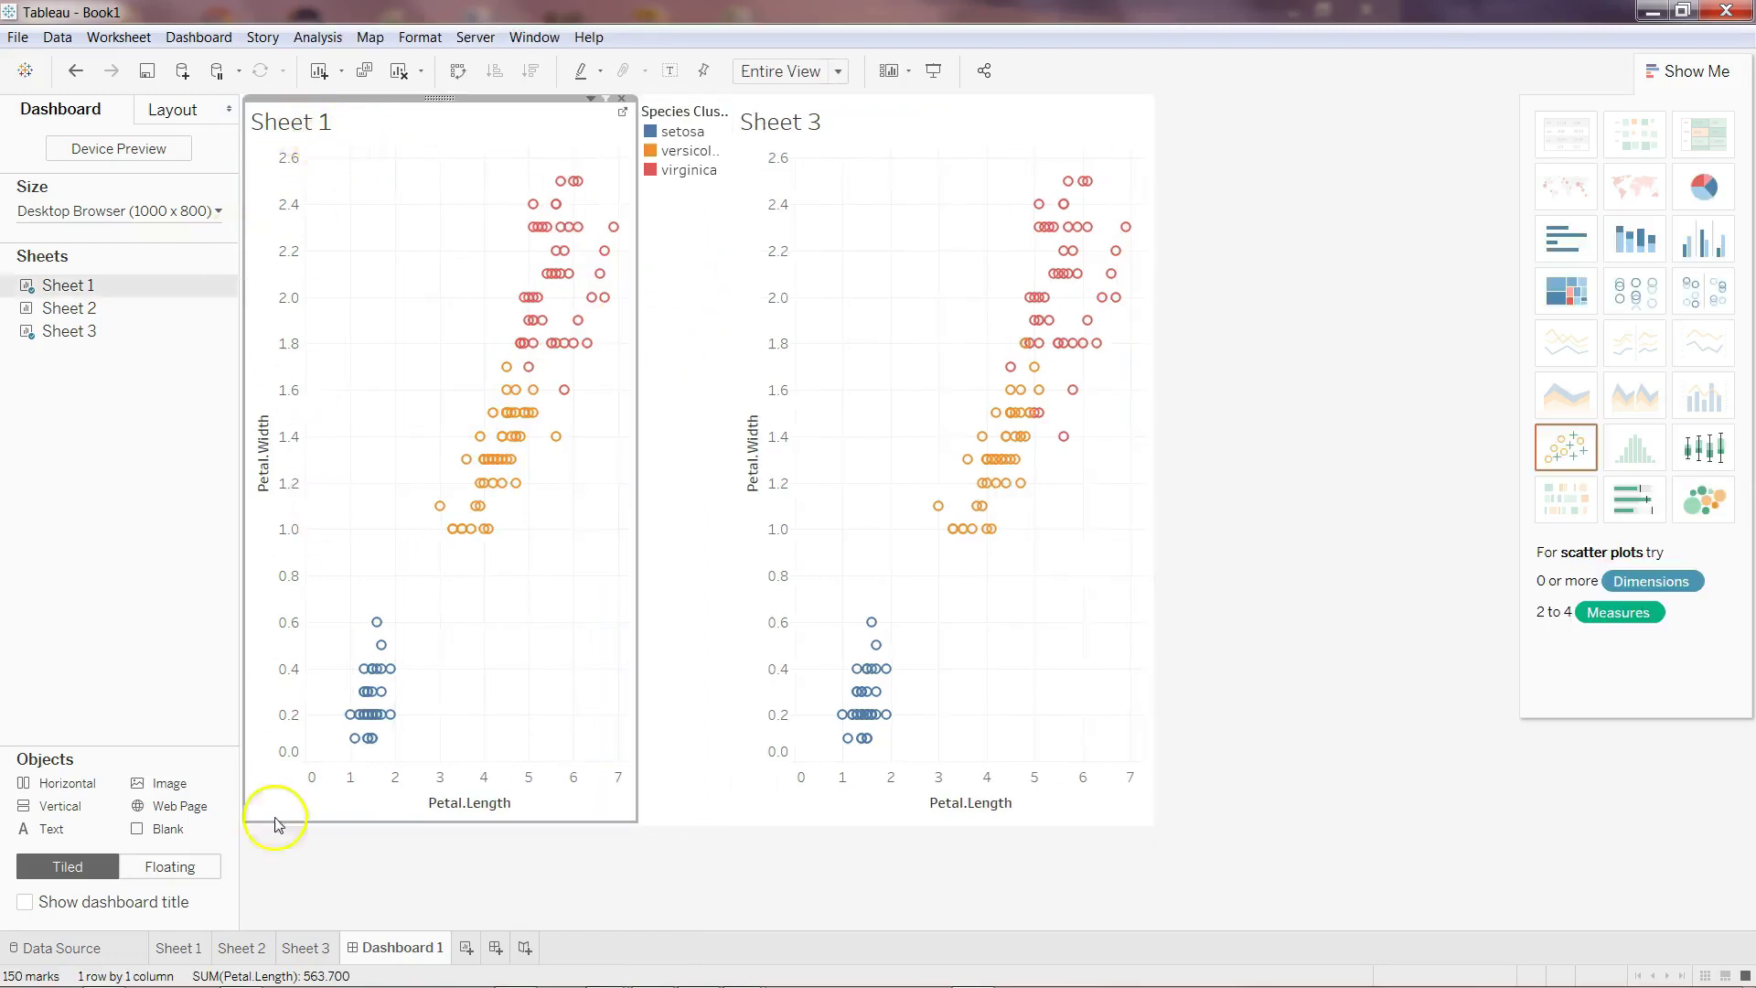
click(195, 951)
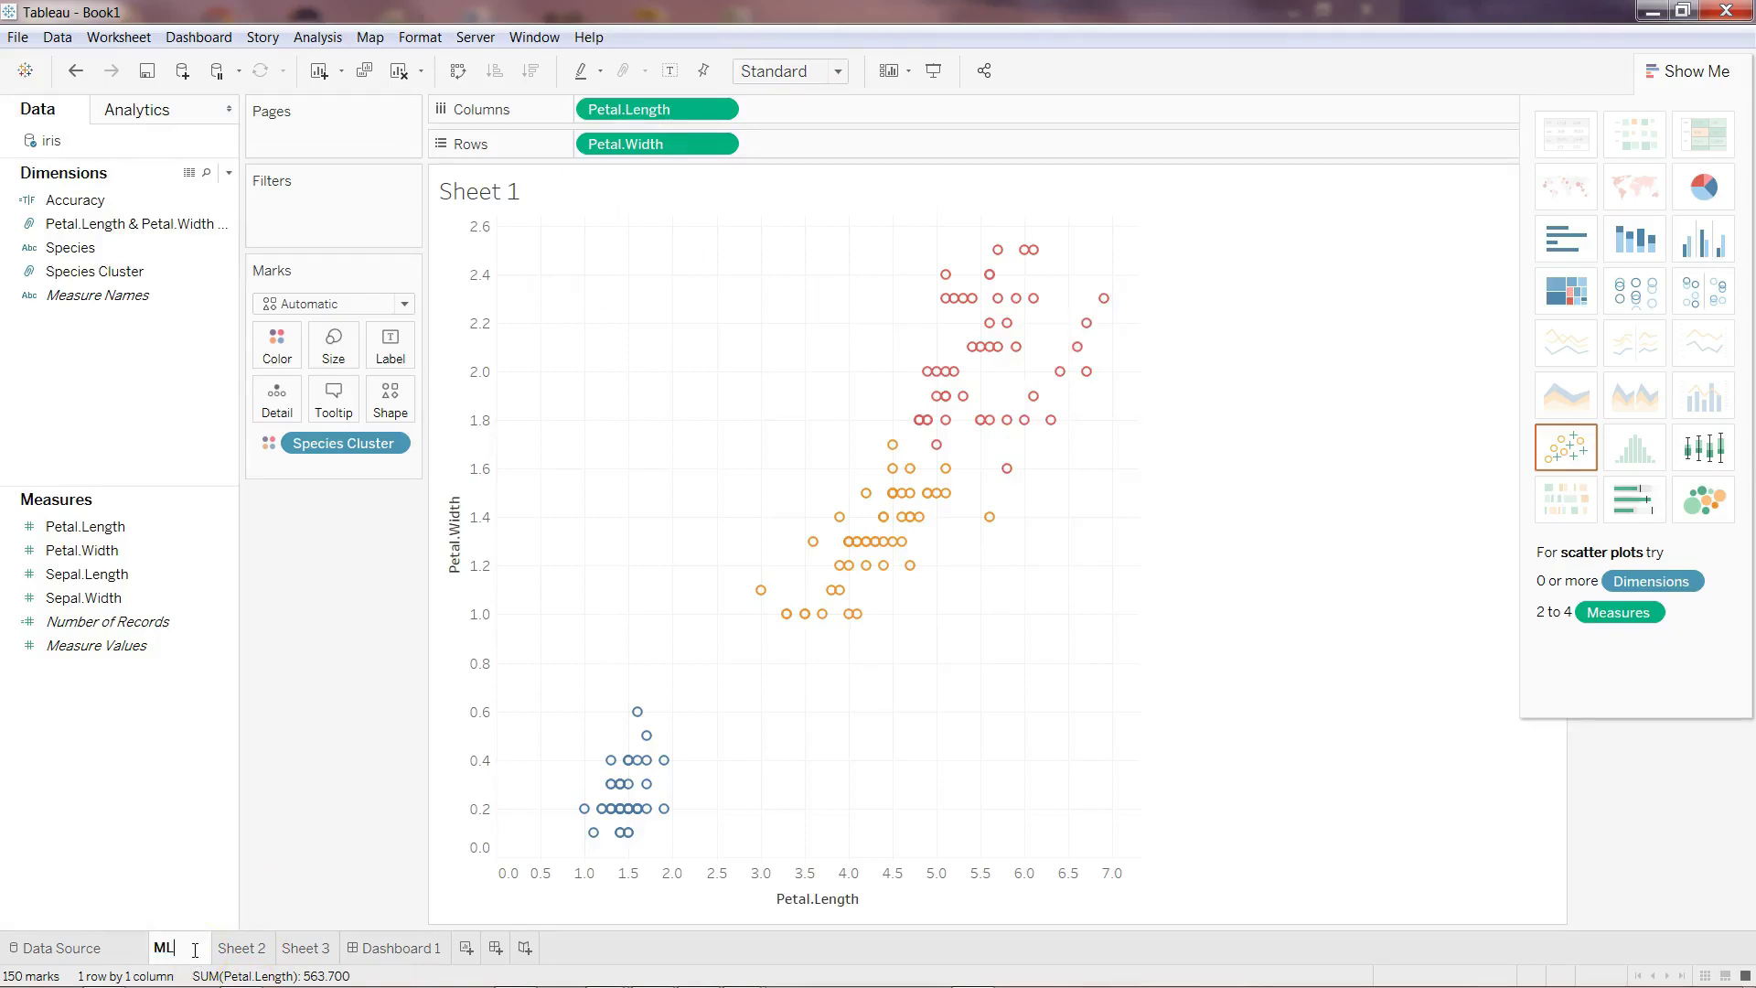
text(ML Cluster)
key(Return)
double_click(324, 947)
text(Real Value)
key(Return)
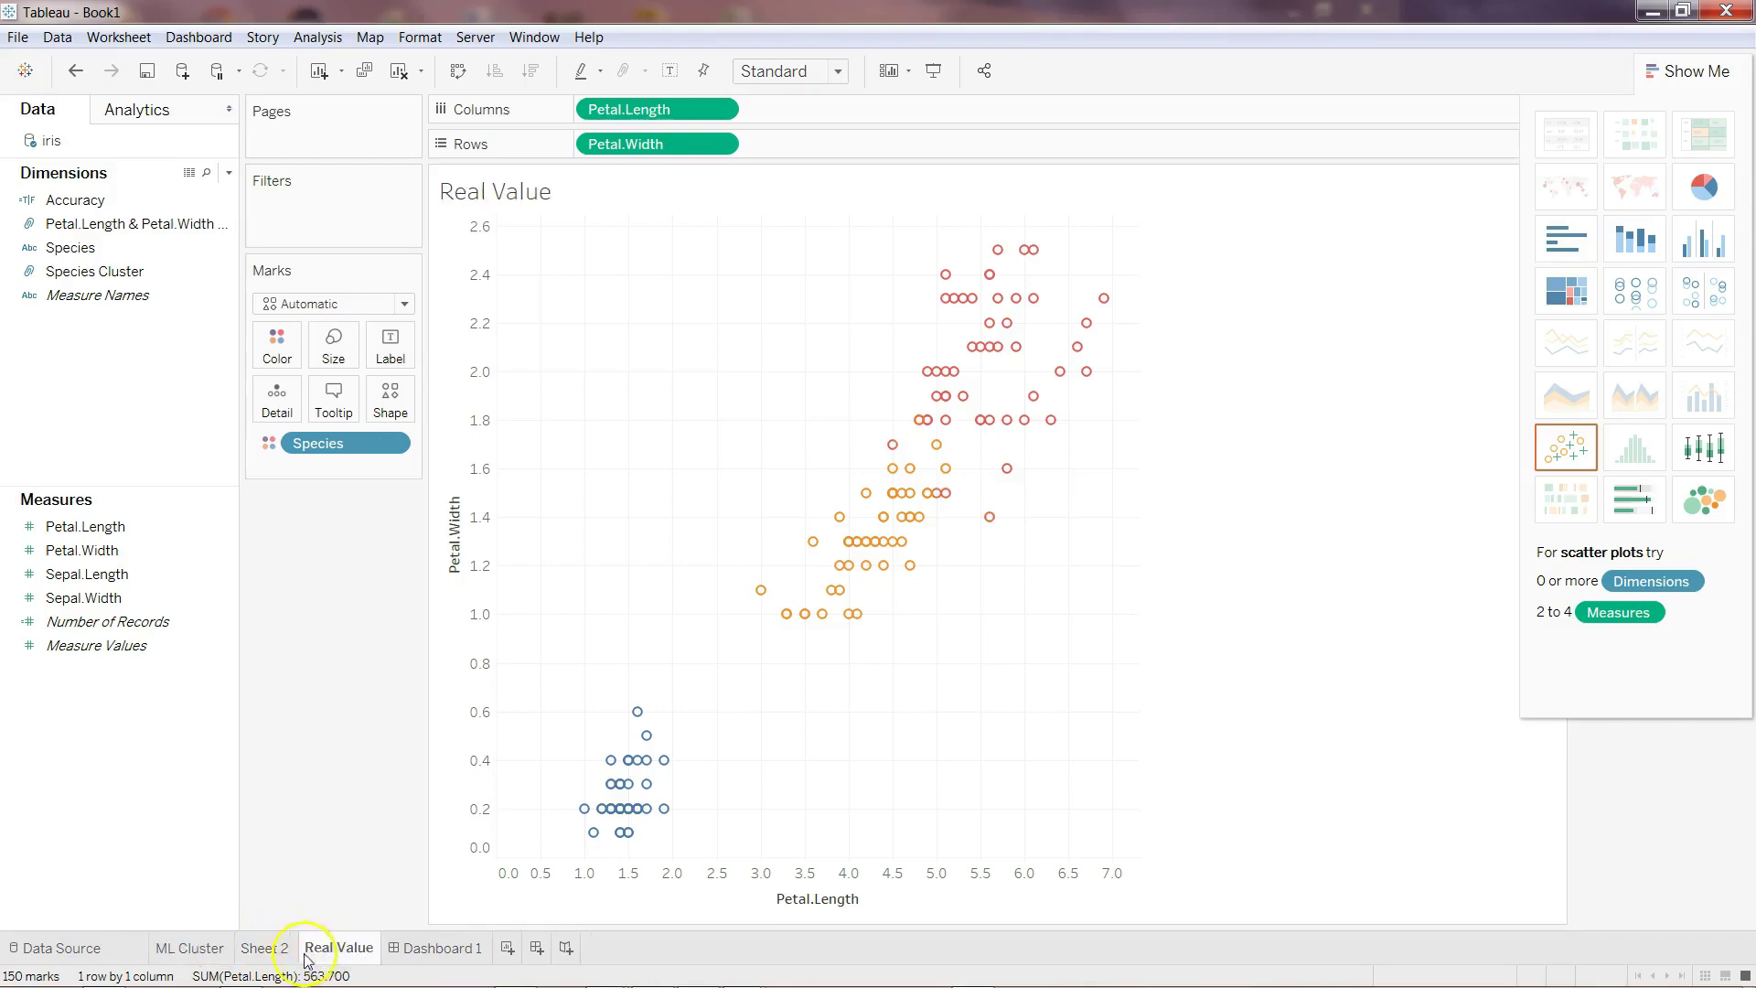
- Rename Sheet 2 as Accuary
double_click(261, 951)
text(Accuary)
key(Return)
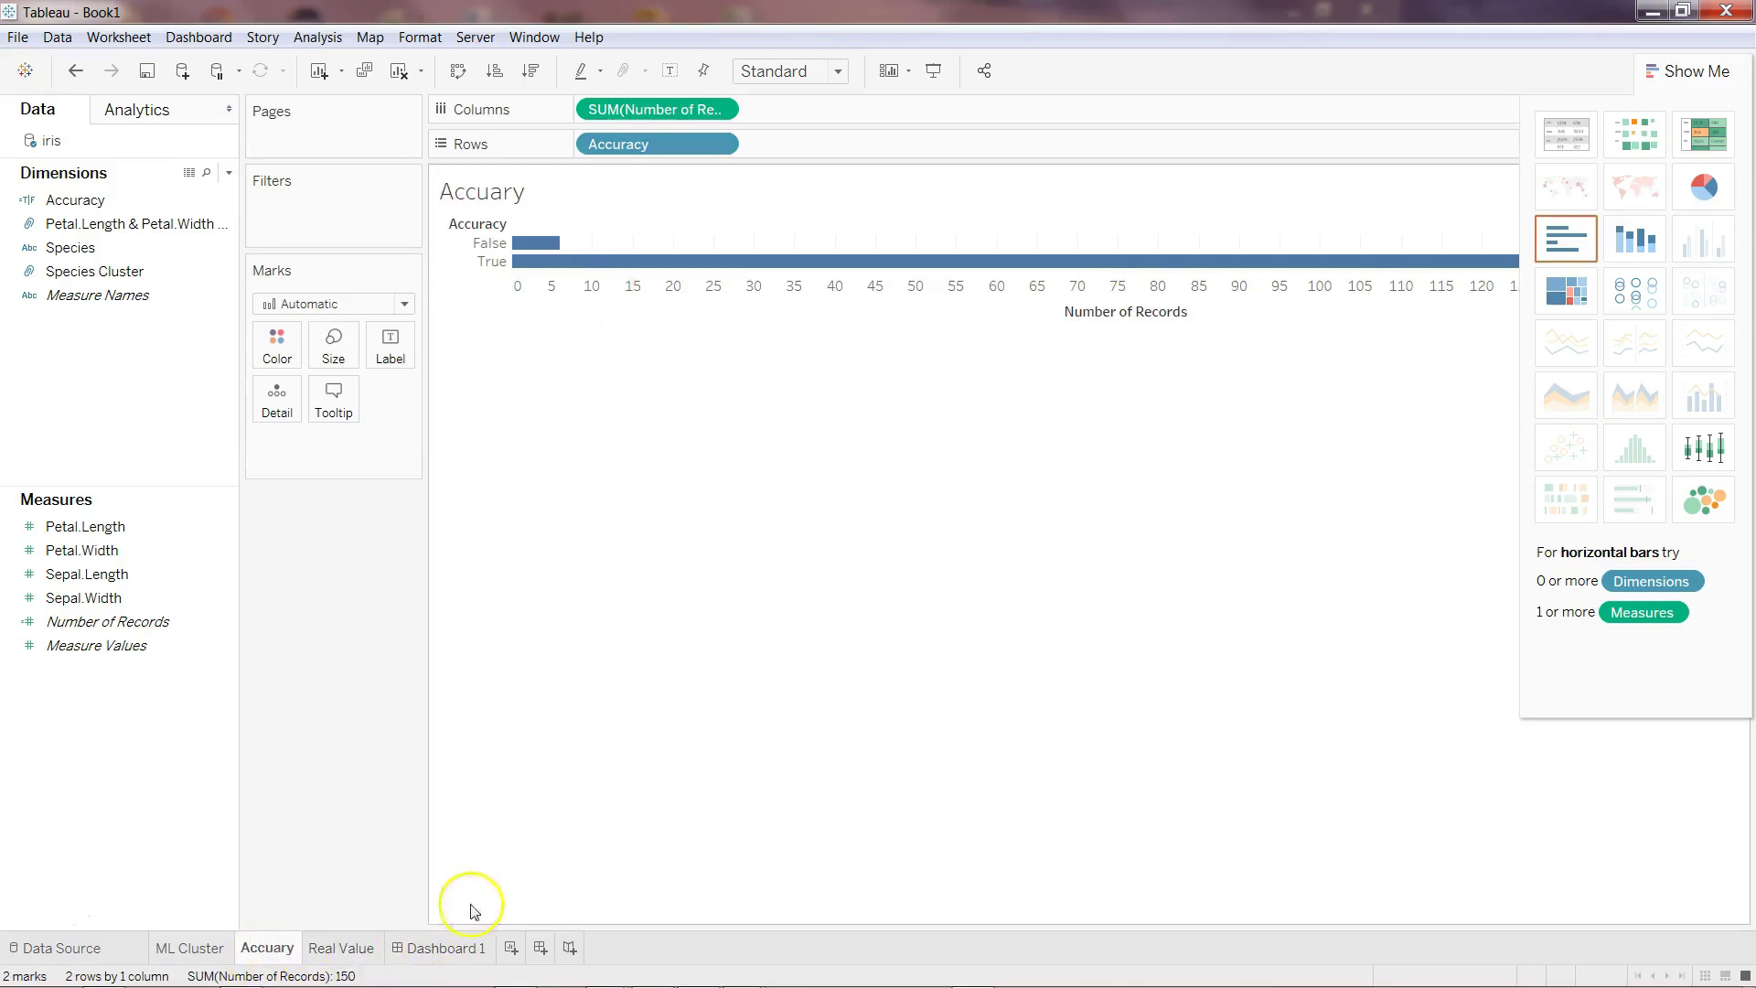
- Show Dashboard 1 and compare individual points between the ML Cluster and Real Value scatter plots
click(446, 948)
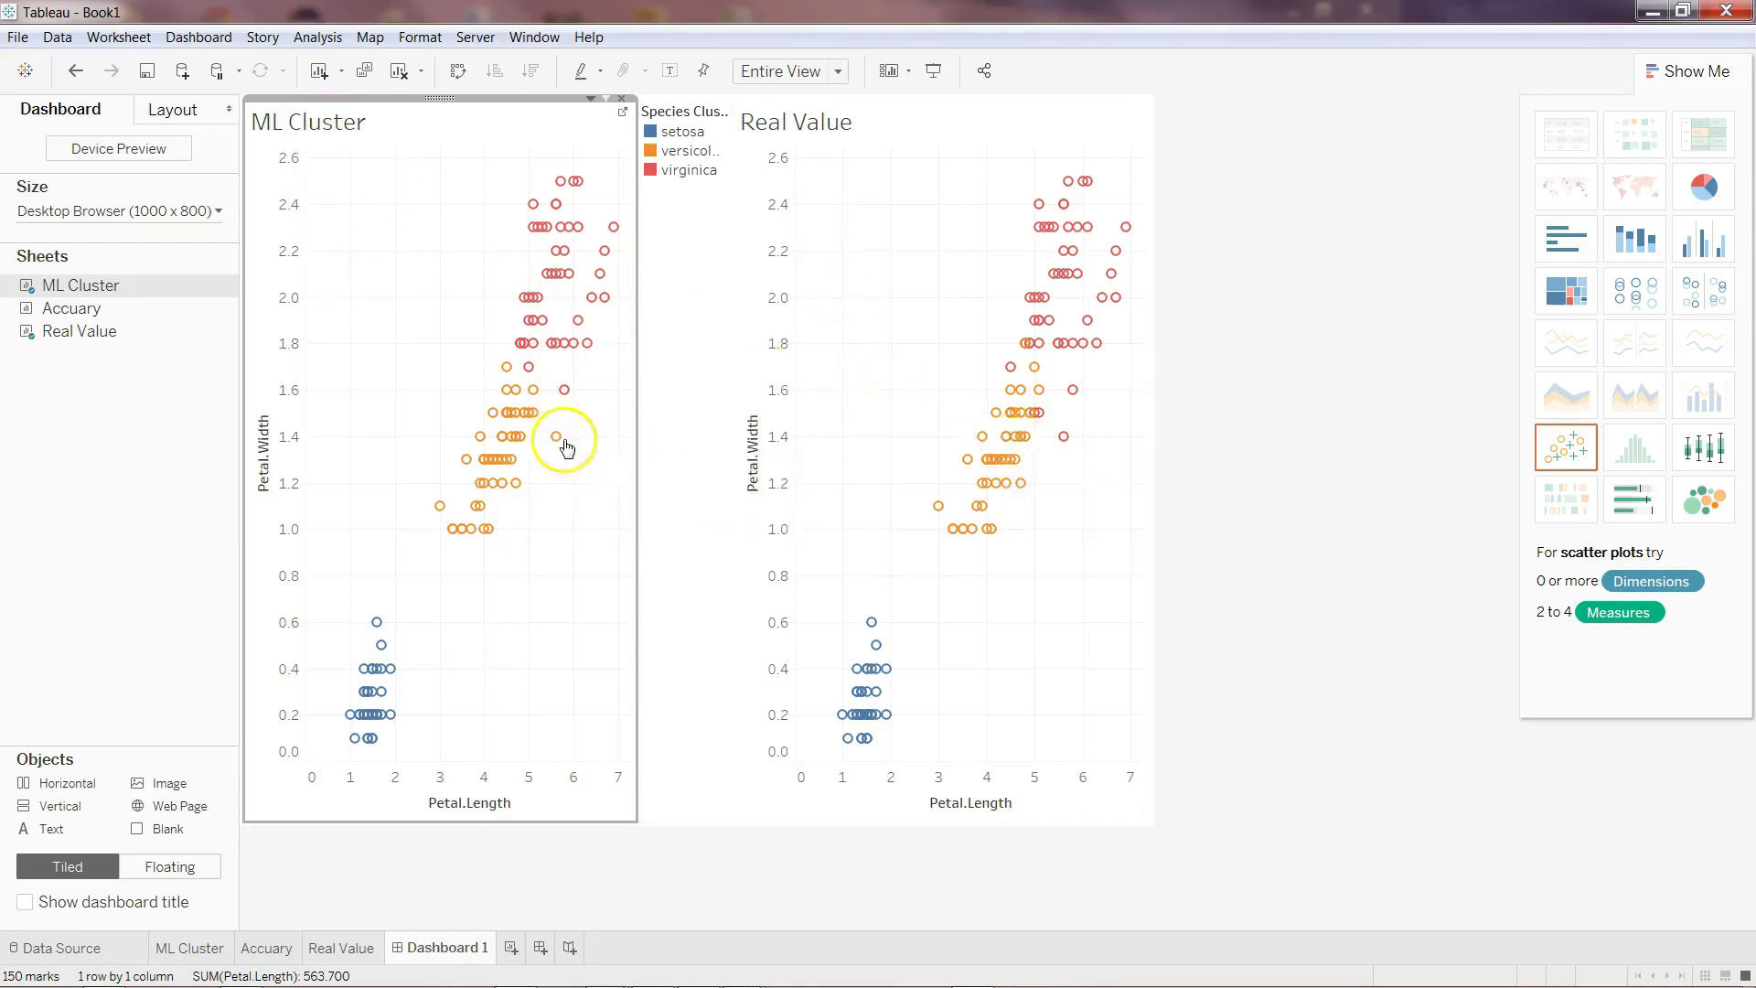
mouse_move(1067, 447)
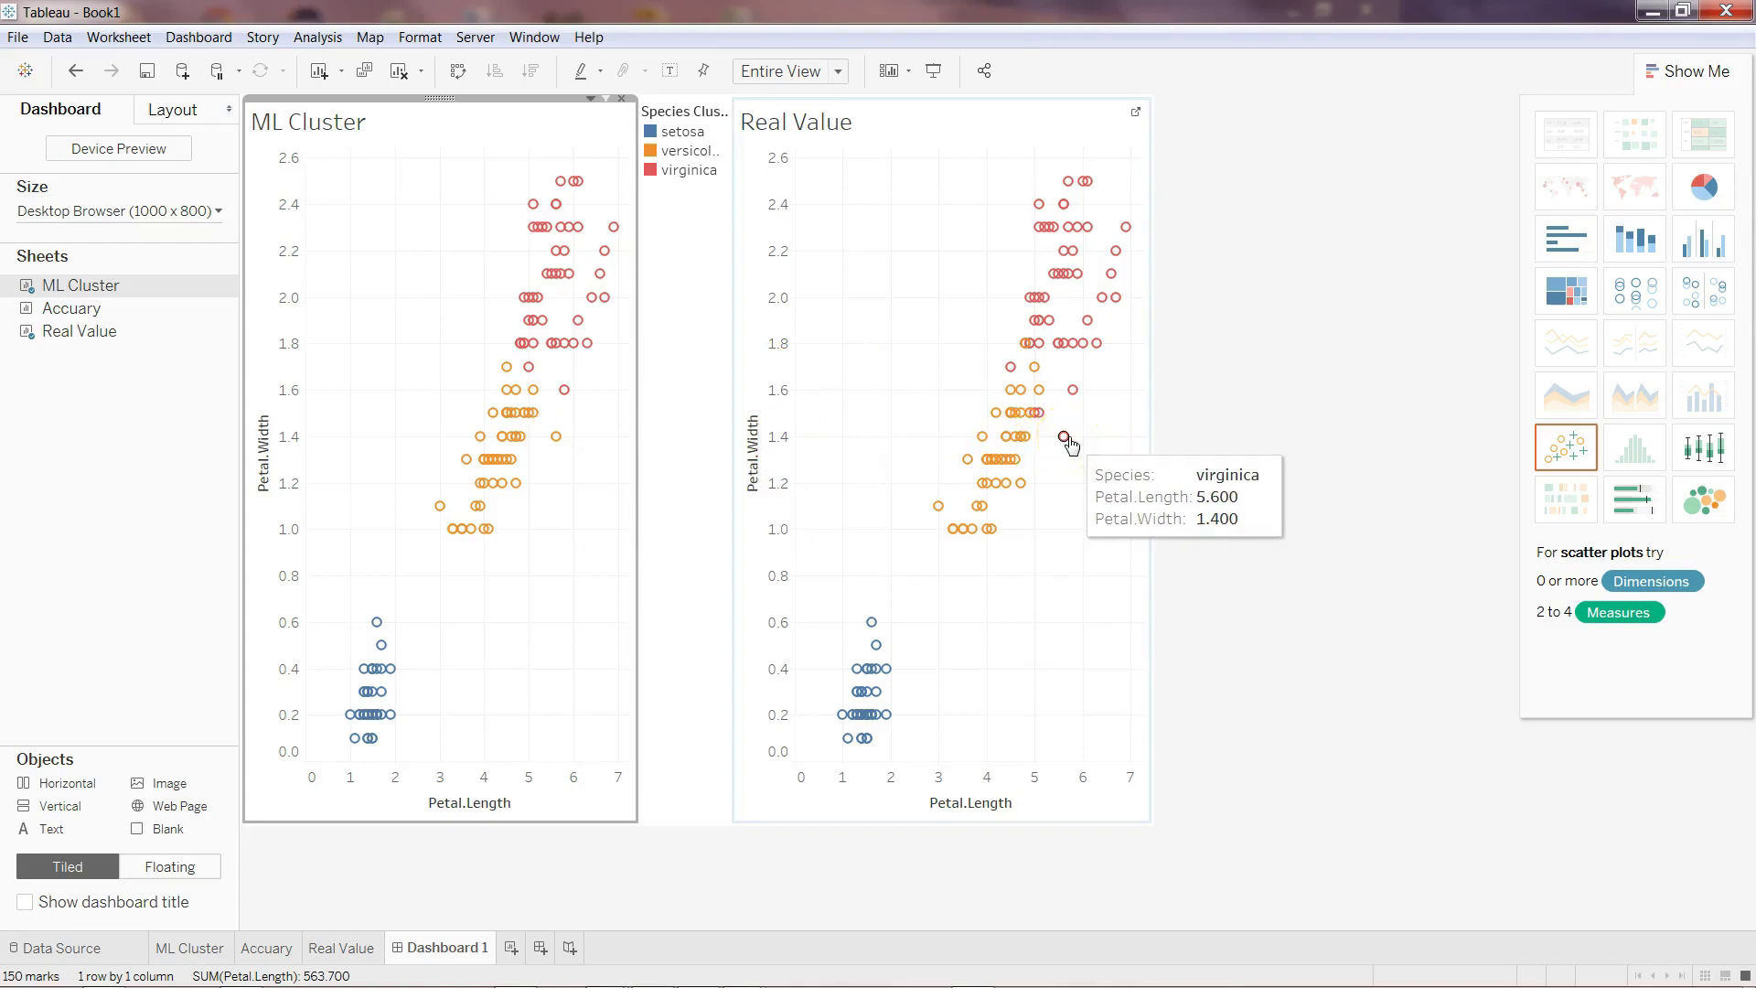
click(452, 531)
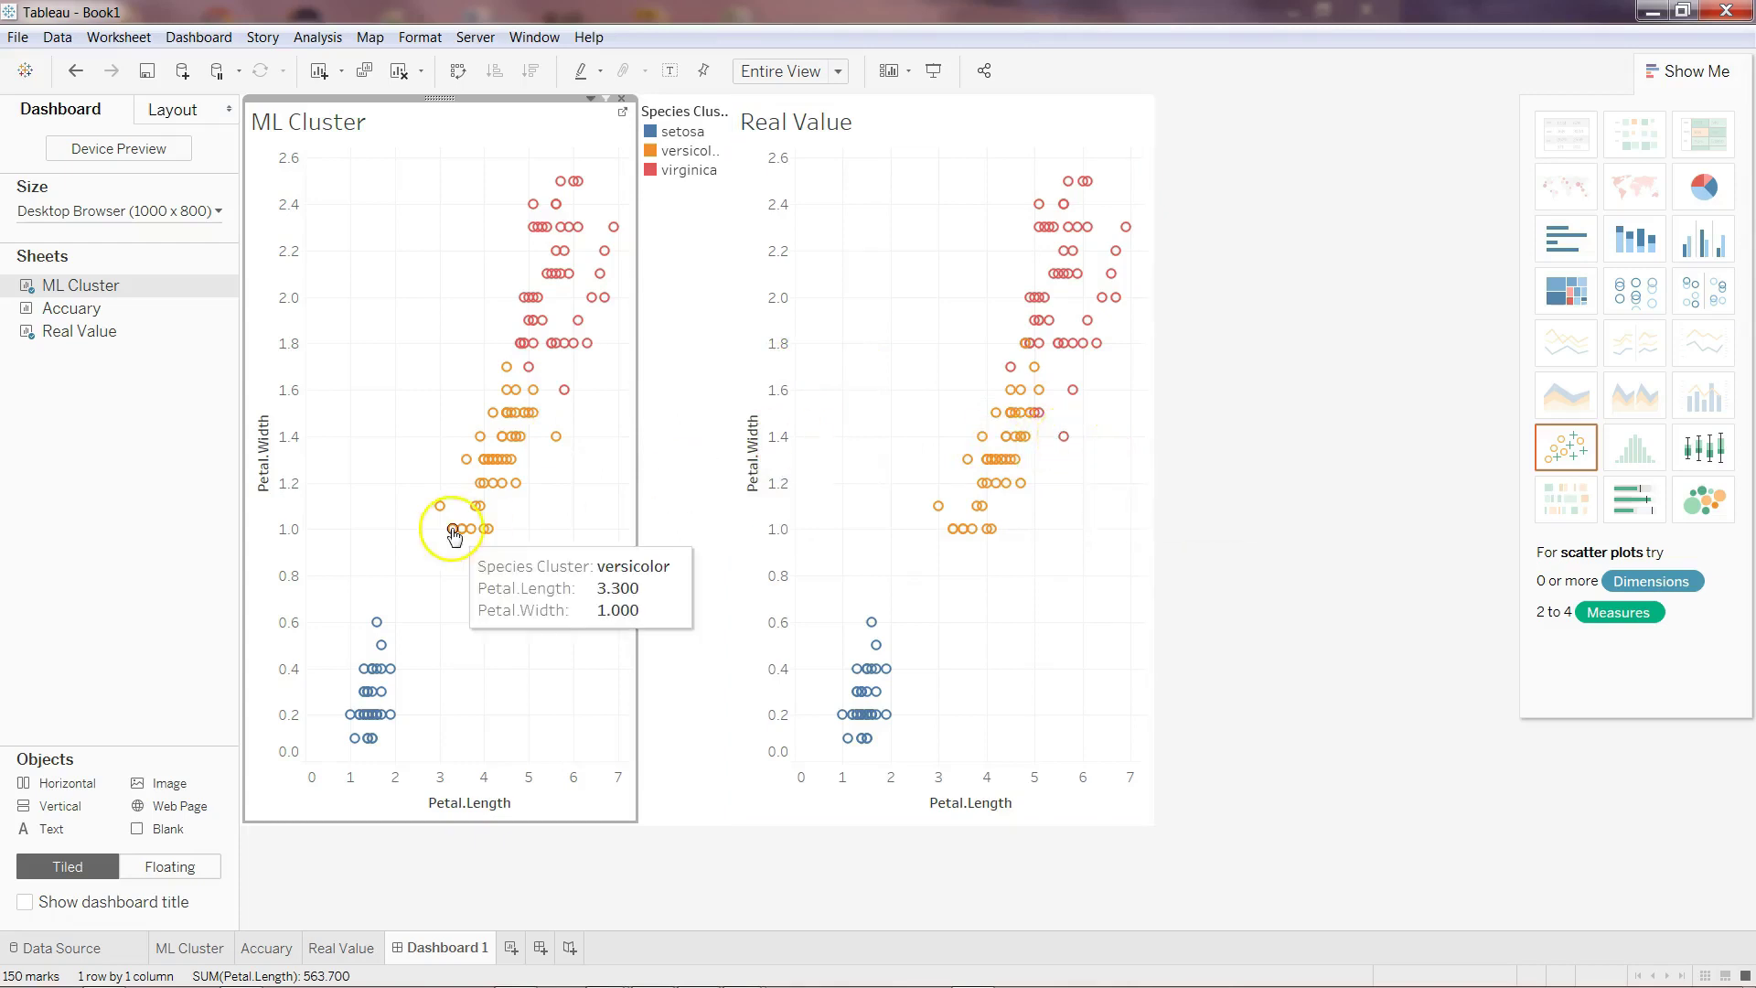
- Add the Accuary sheet to the dashboard beside the ML Cluster chart and inspect its True bar
mouse_move(128, 315)
drag(128, 316, 247, 311)
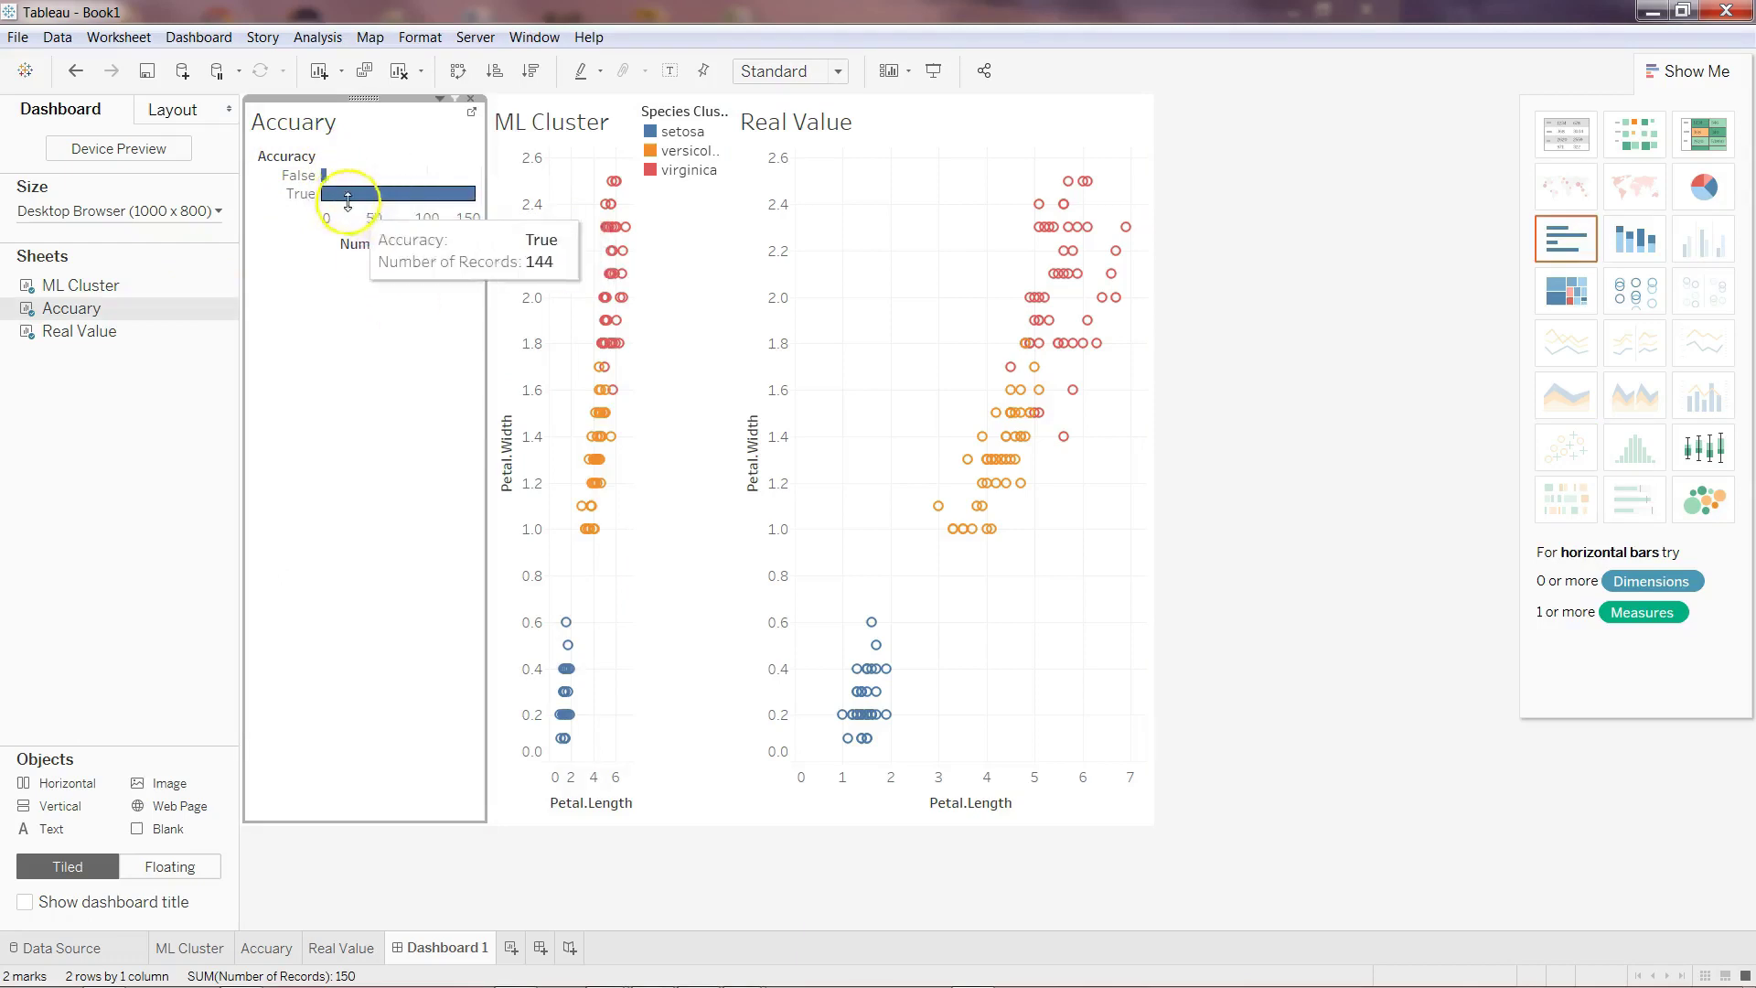
mouse_move(375, 197)
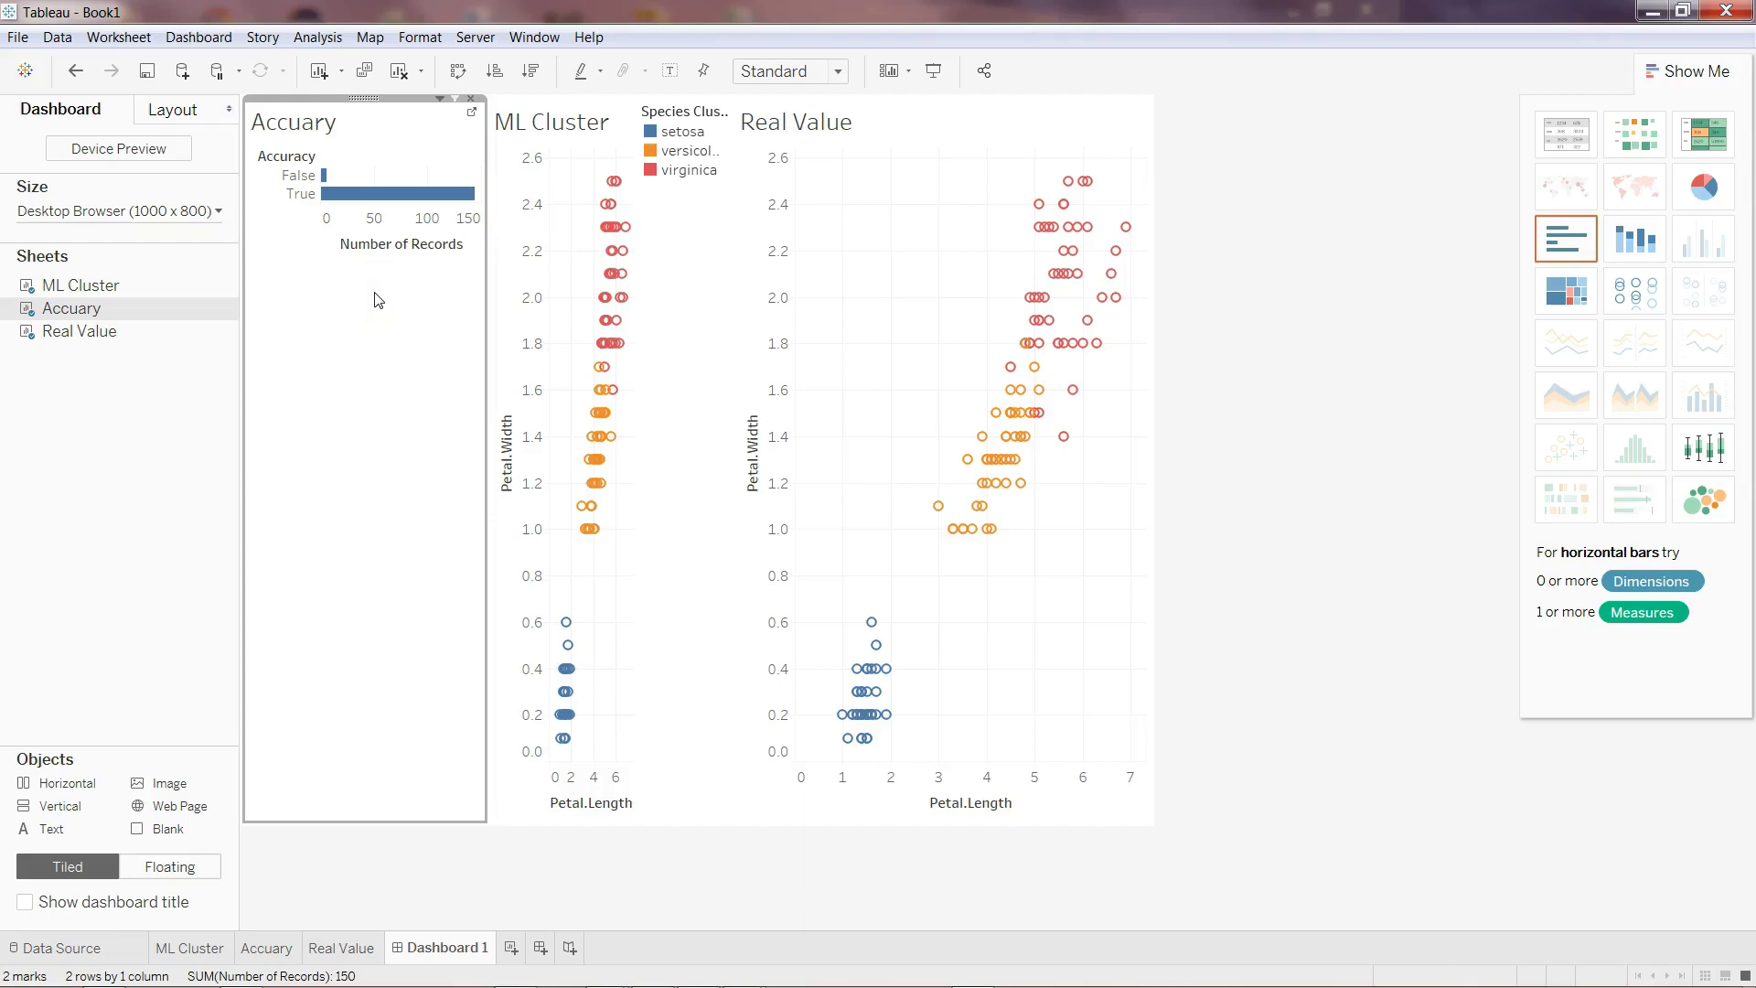
click(1246, 490)
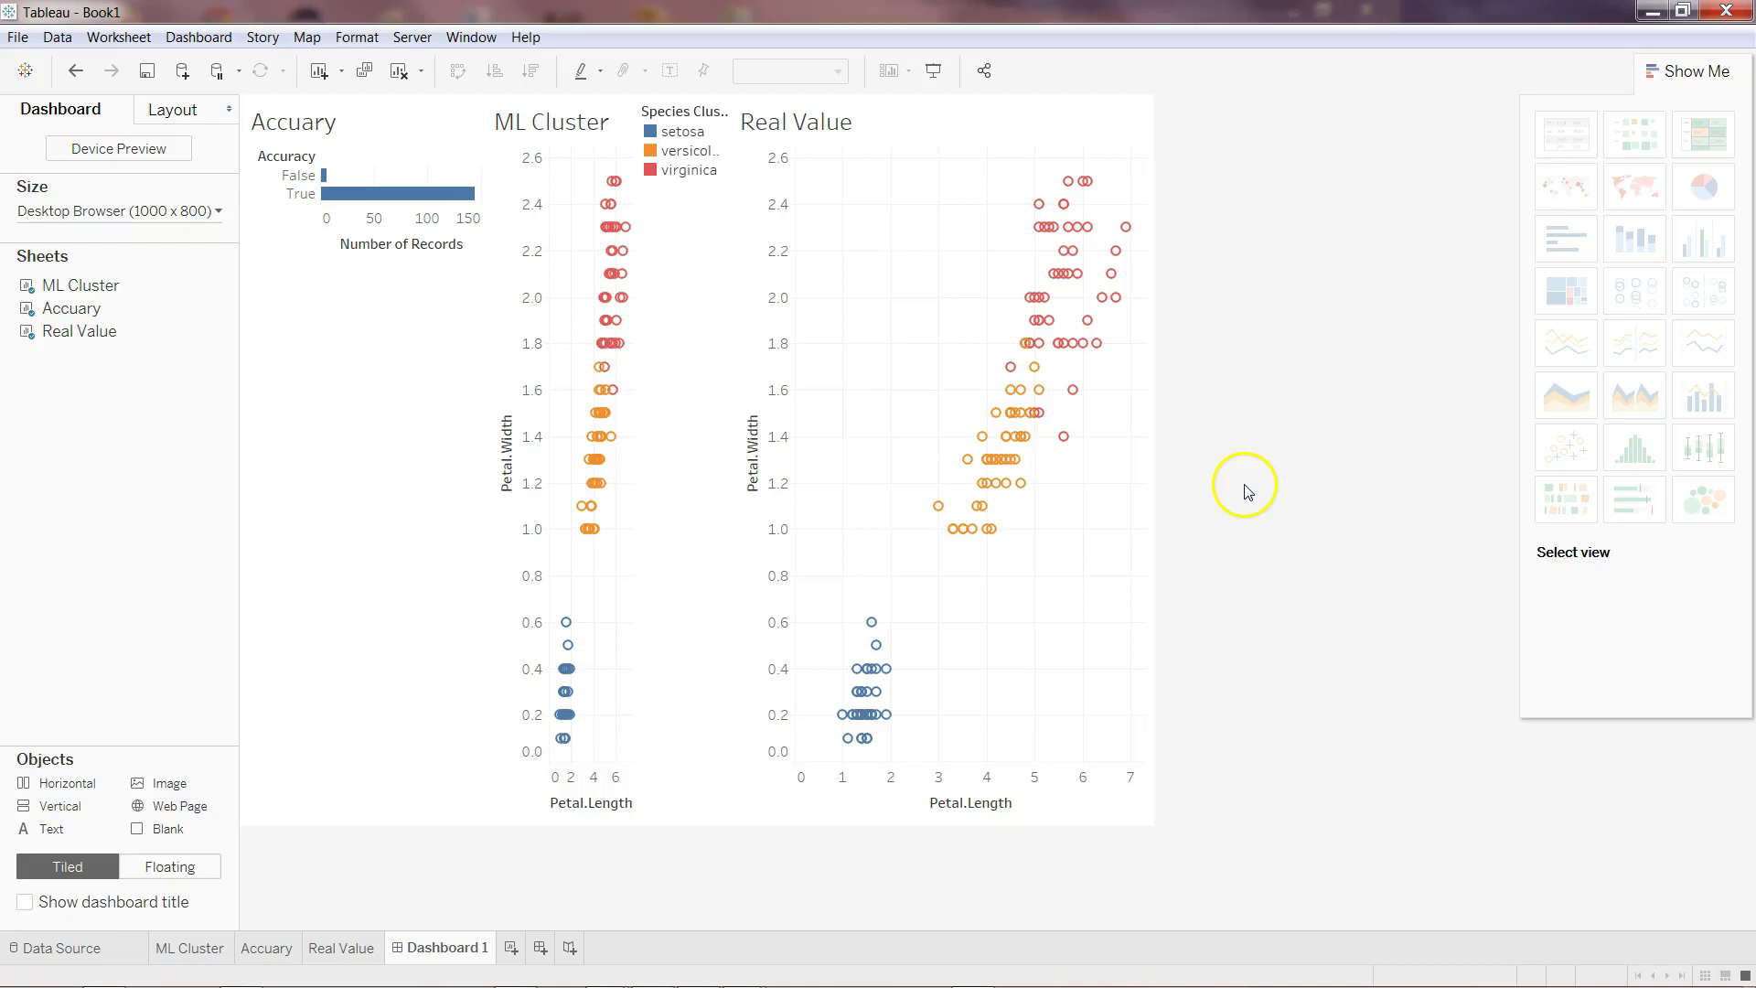
key(alt)
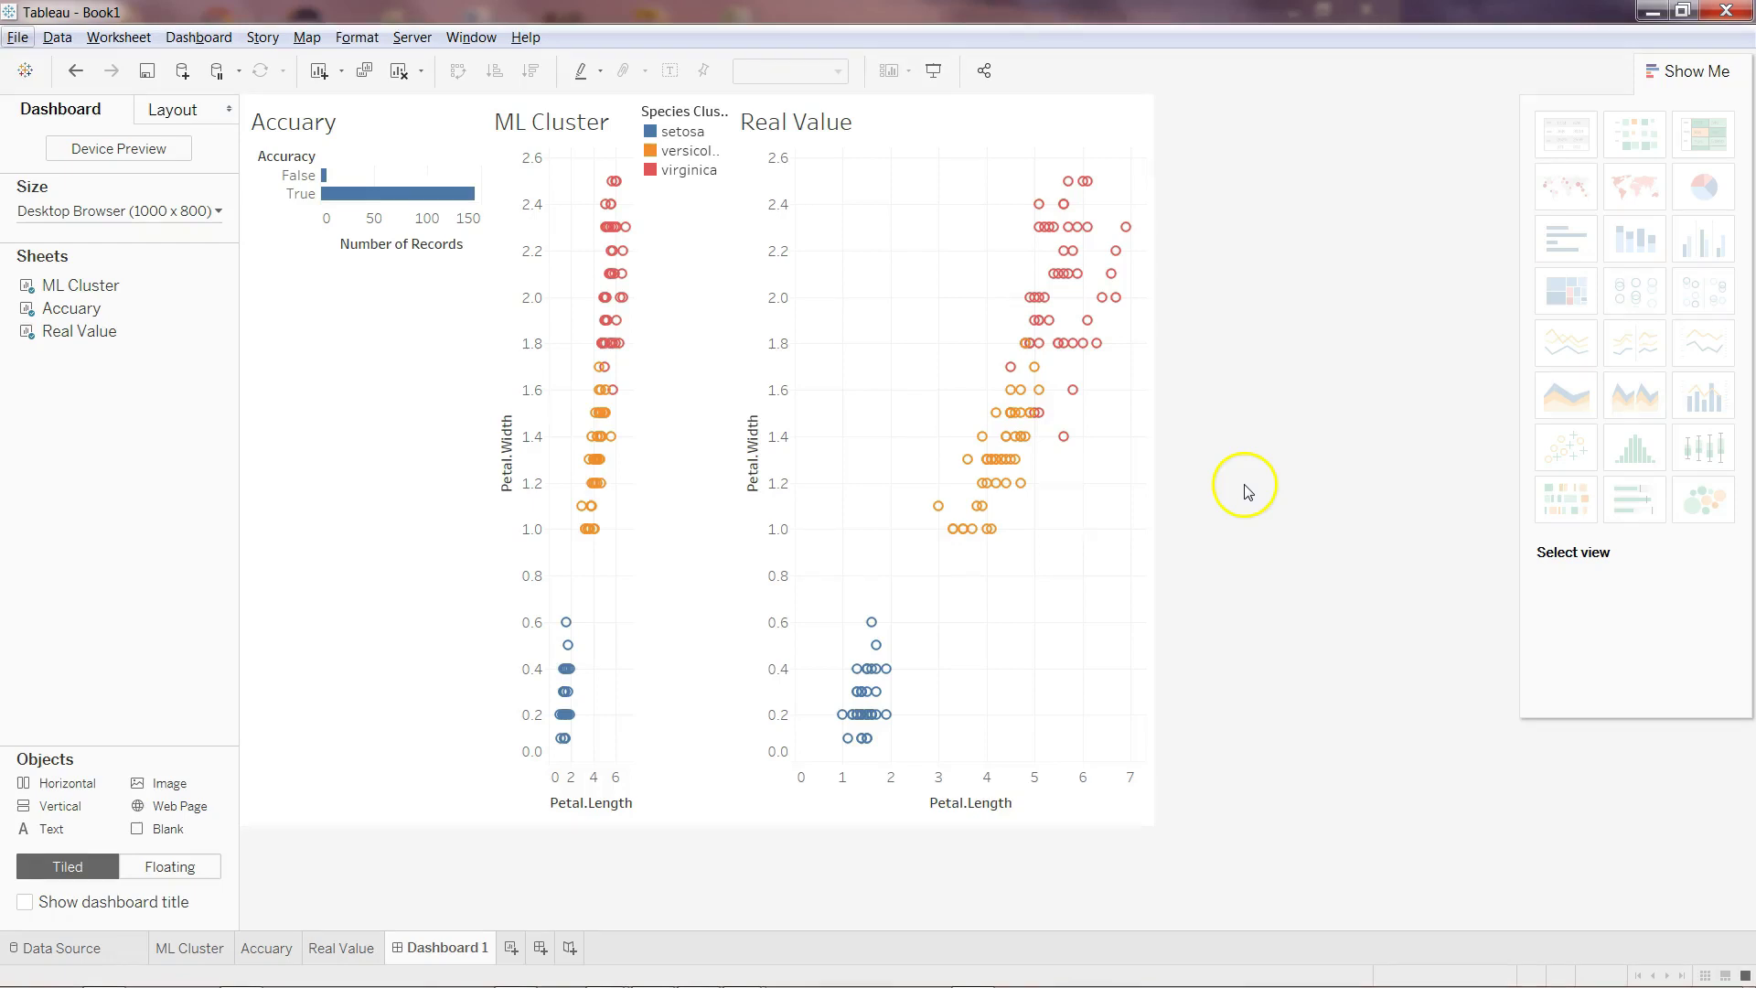